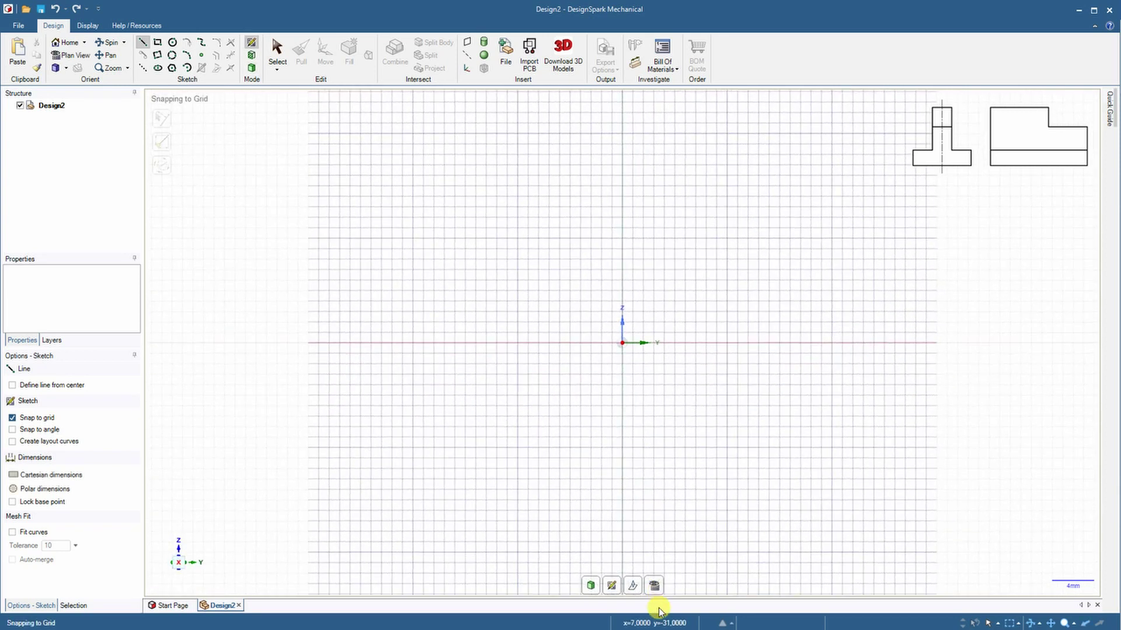
# Sketch a closed inverted-T profile centred on the origin: base 30 mm wide and 8 mm high, stem 10 mm wide and 22 mm tall.
pyautogui.scroll(-2, 612, 342)
pyautogui.click(619, 342)
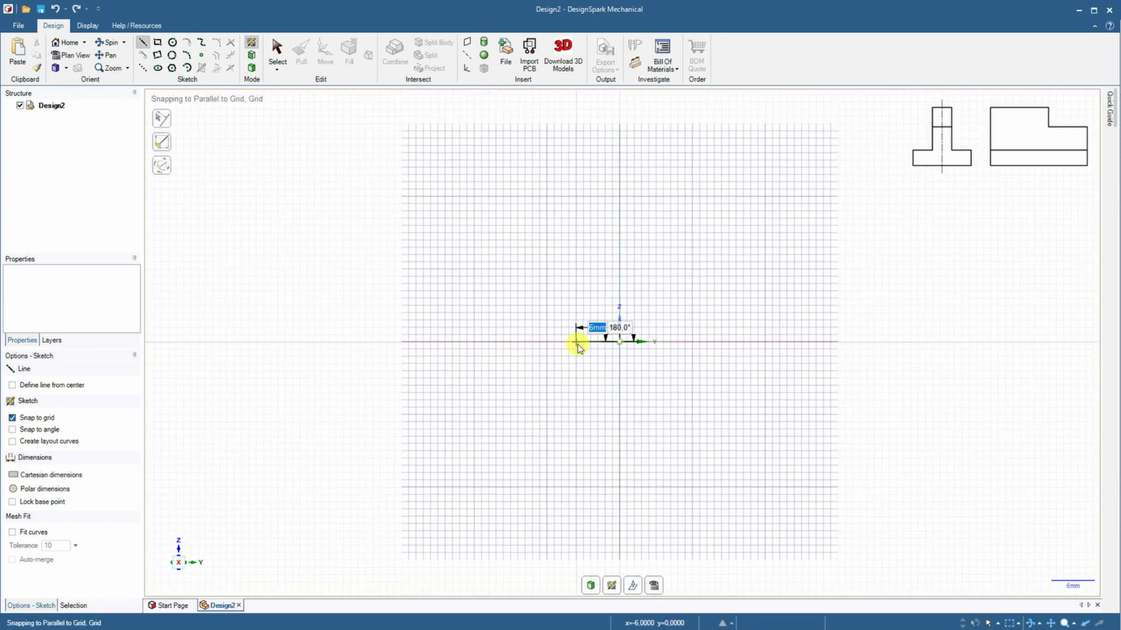
pyautogui.click(511, 342)
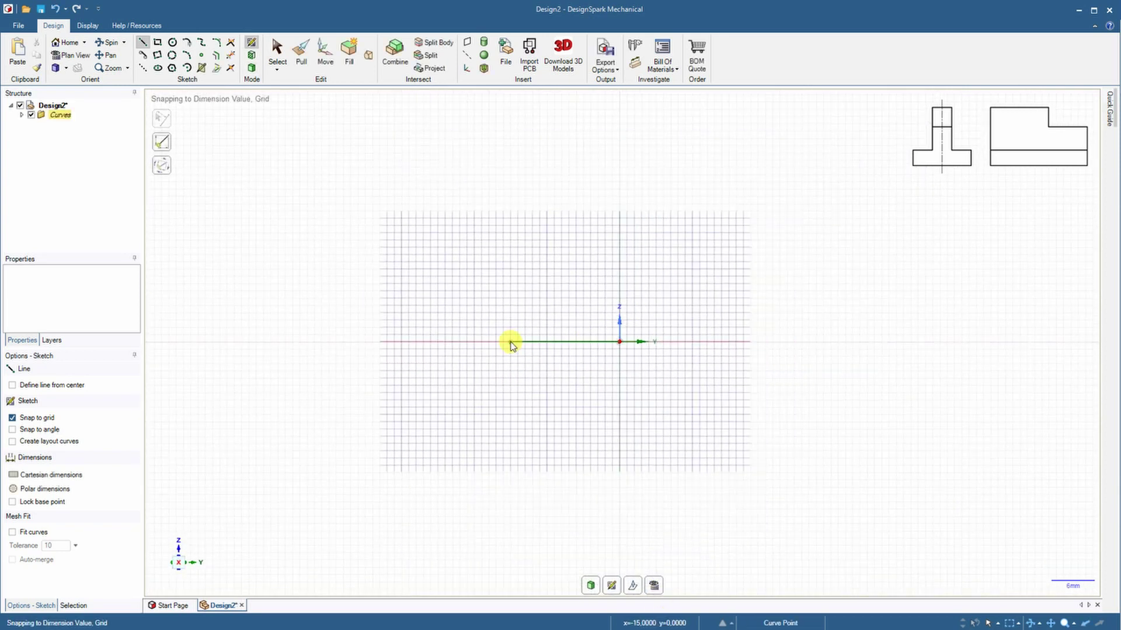
pyautogui.click(511, 285)
pyautogui.click(584, 285)
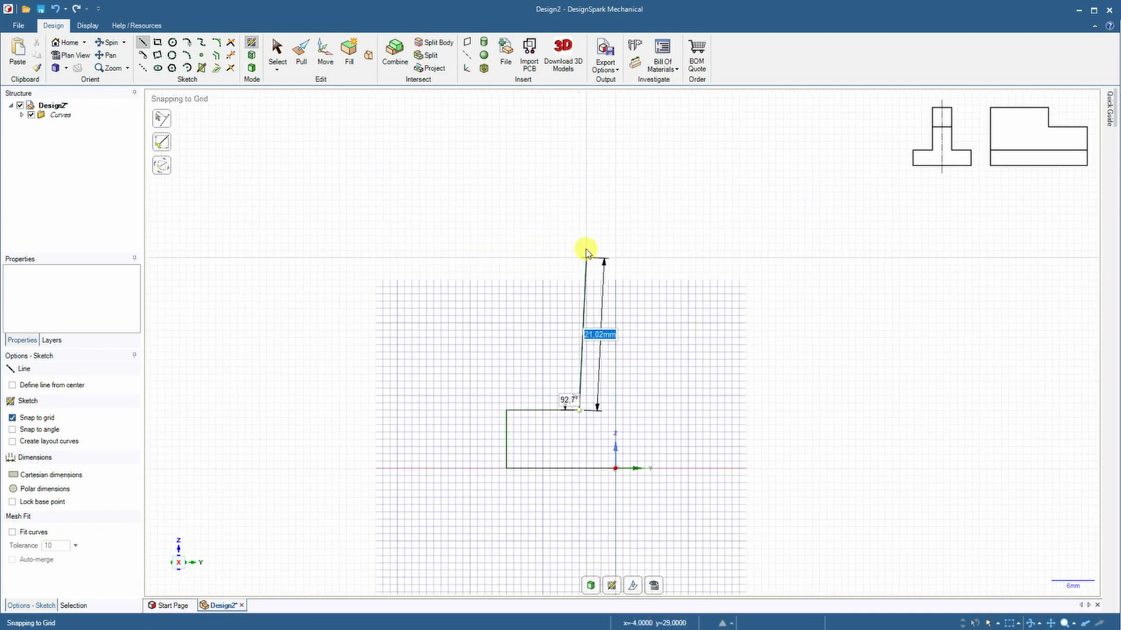
pyautogui.click(581, 251)
pyautogui.click(652, 250)
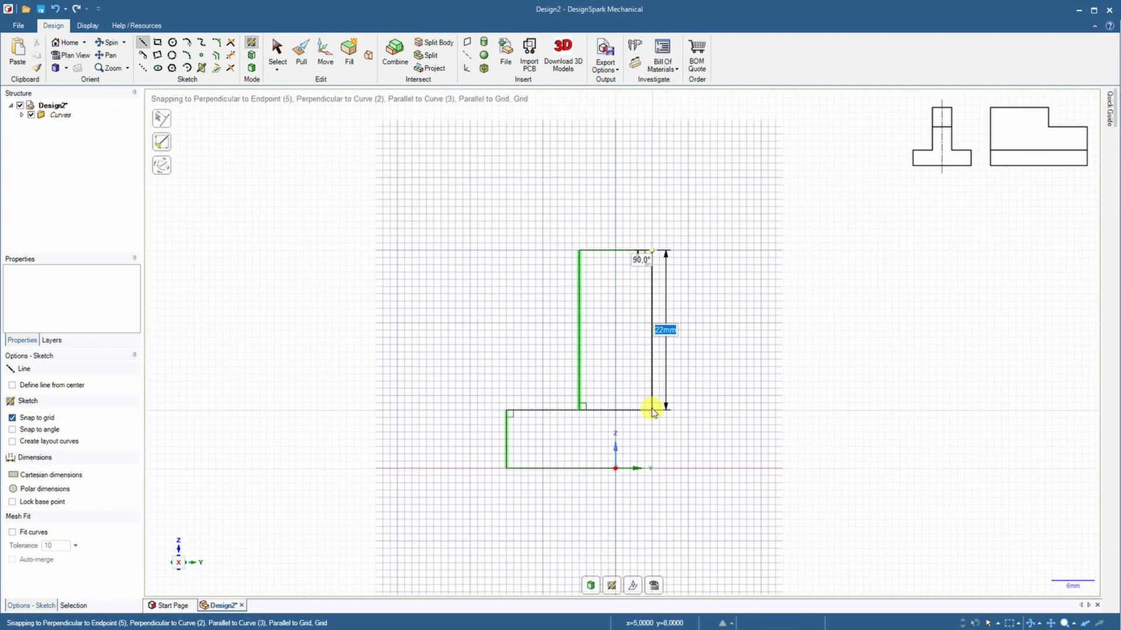
pyautogui.click(652, 410)
pyautogui.click(724, 409)
pyautogui.click(725, 468)
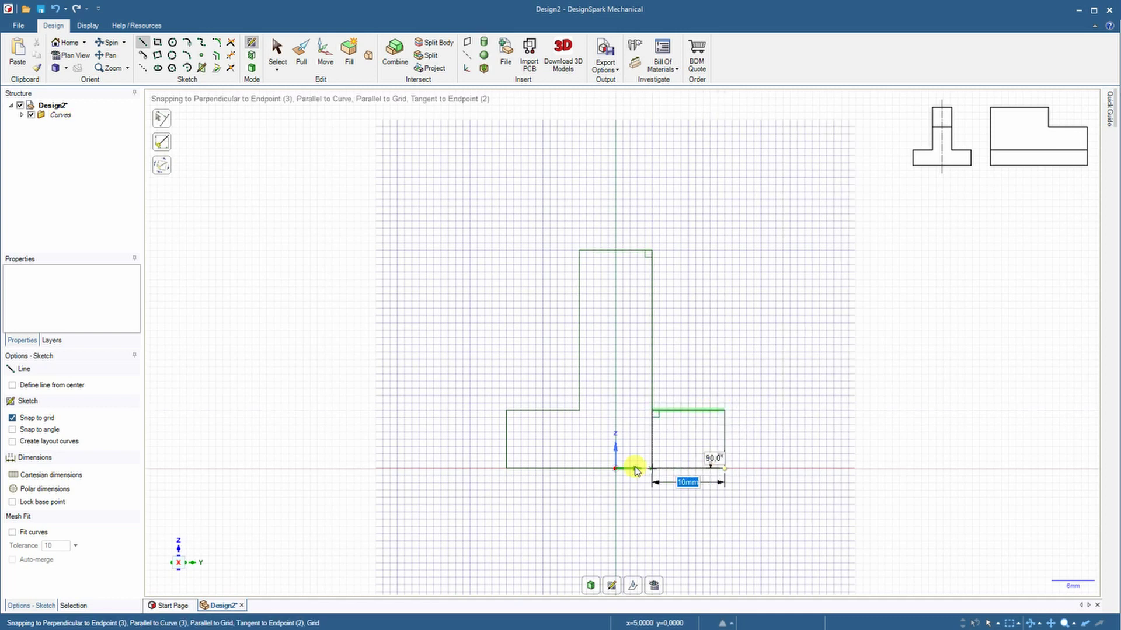
pyautogui.click(615, 468)
# Turn the T profile into a surface and pull it 45 mm into a solid.
pyautogui.moveTo(489, 363); pyautogui.dragTo(531, 386, button='middle')
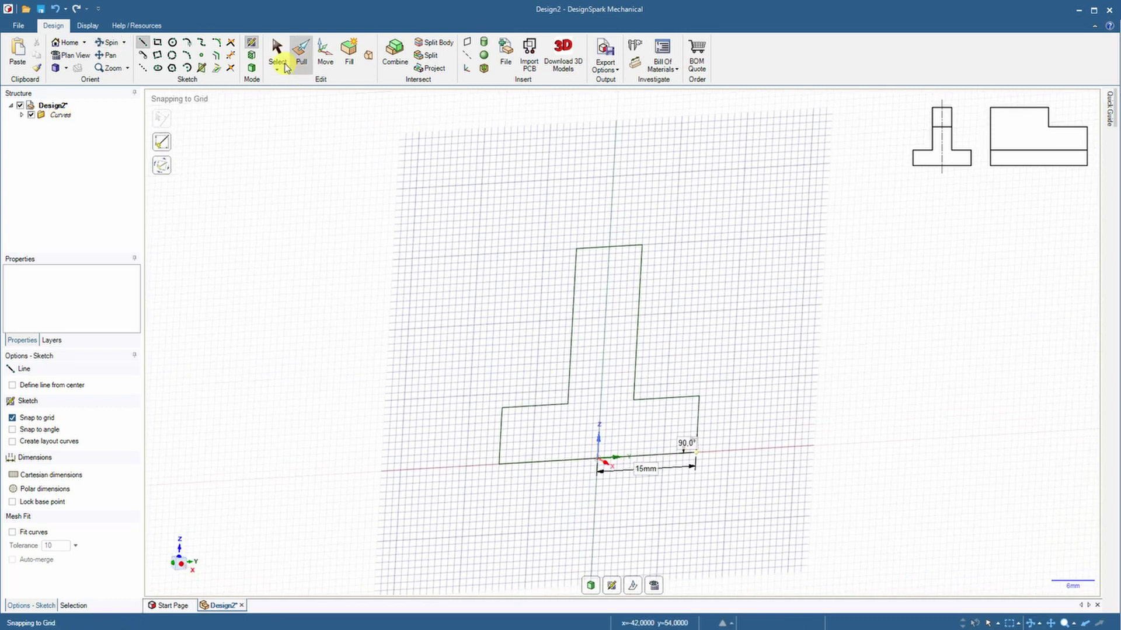
pyautogui.click(252, 67)
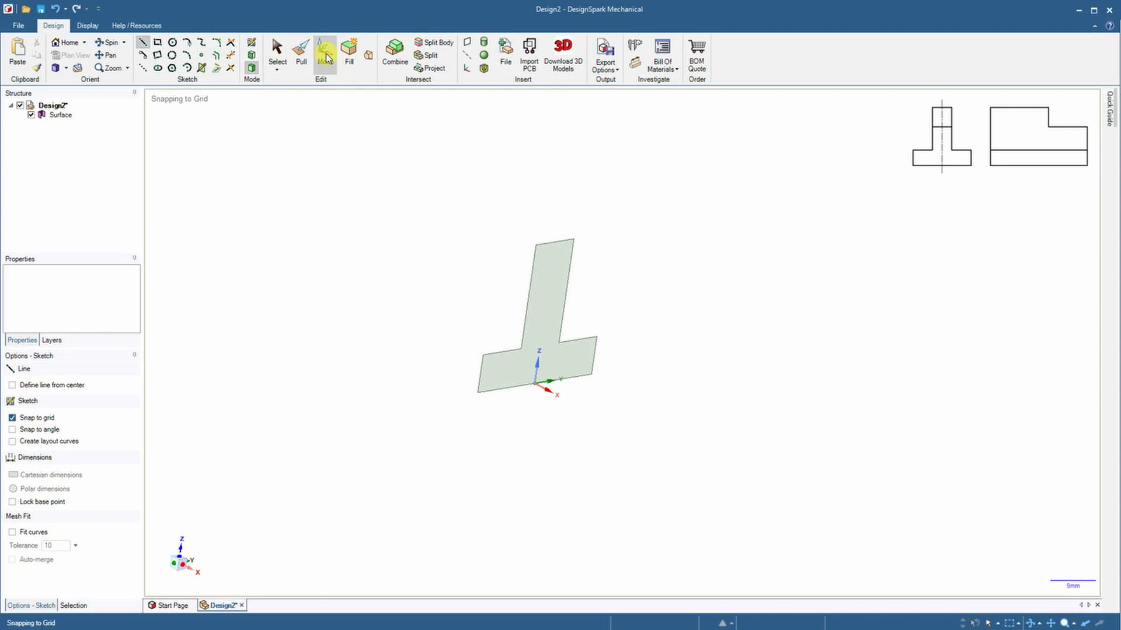
pyautogui.click(277, 54)
pyautogui.click(300, 53)
pyautogui.click(554, 321)
pyautogui.moveTo(553, 321); pyautogui.dragTo(364, 245)
pyautogui.write('45')
pyautogui.press('Return')
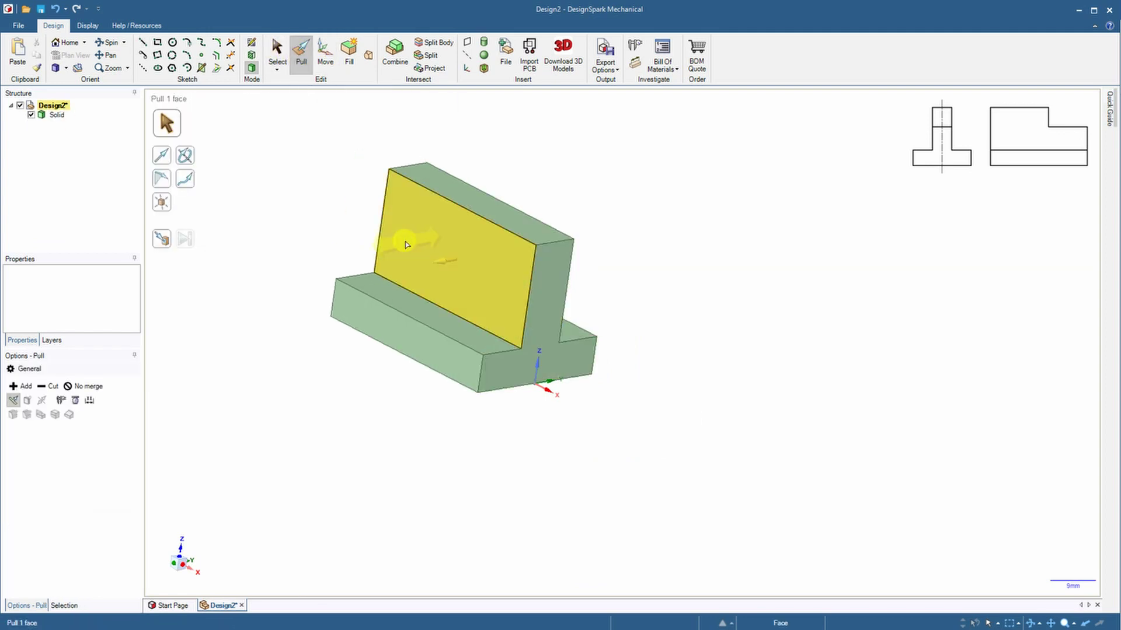
# Sketch a rectangle 20 mm wide and 10 mm high on the stem's side face, starting from its upper corner at the origin end.
pyautogui.click(257, 168)
pyautogui.click(156, 43)
pyautogui.click(509, 264)
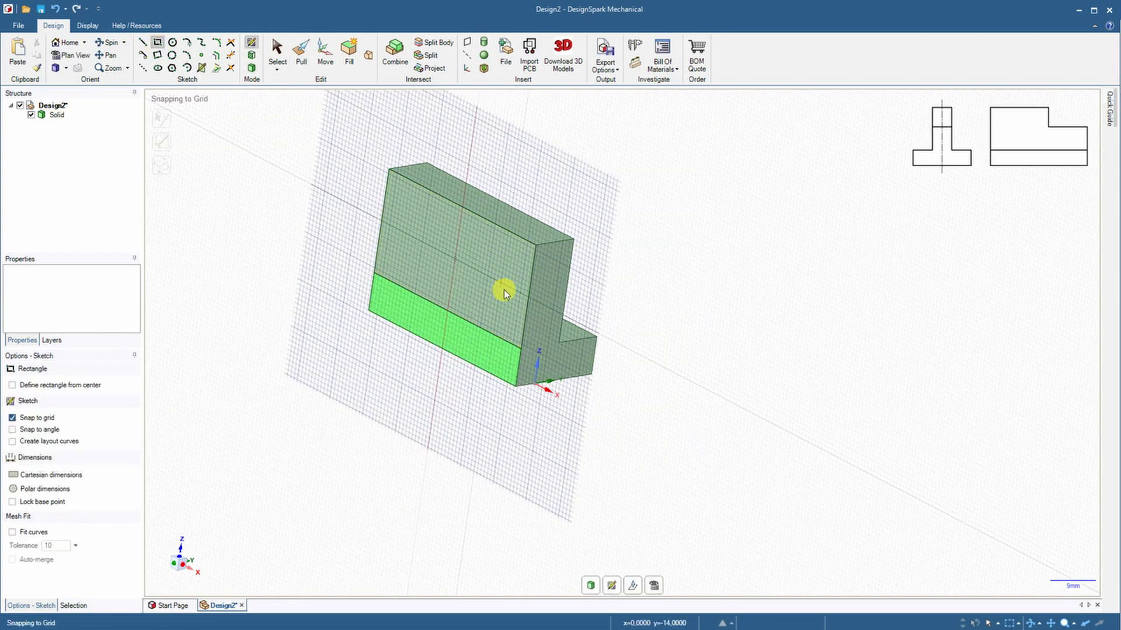
pyautogui.click(654, 587)
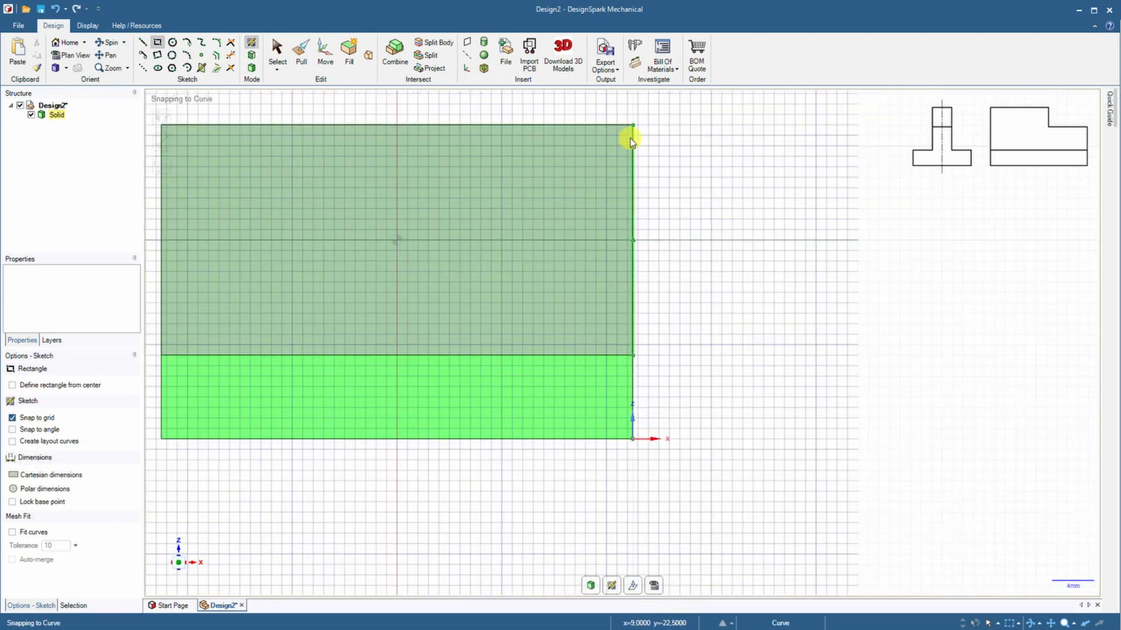
pyautogui.click(634, 128)
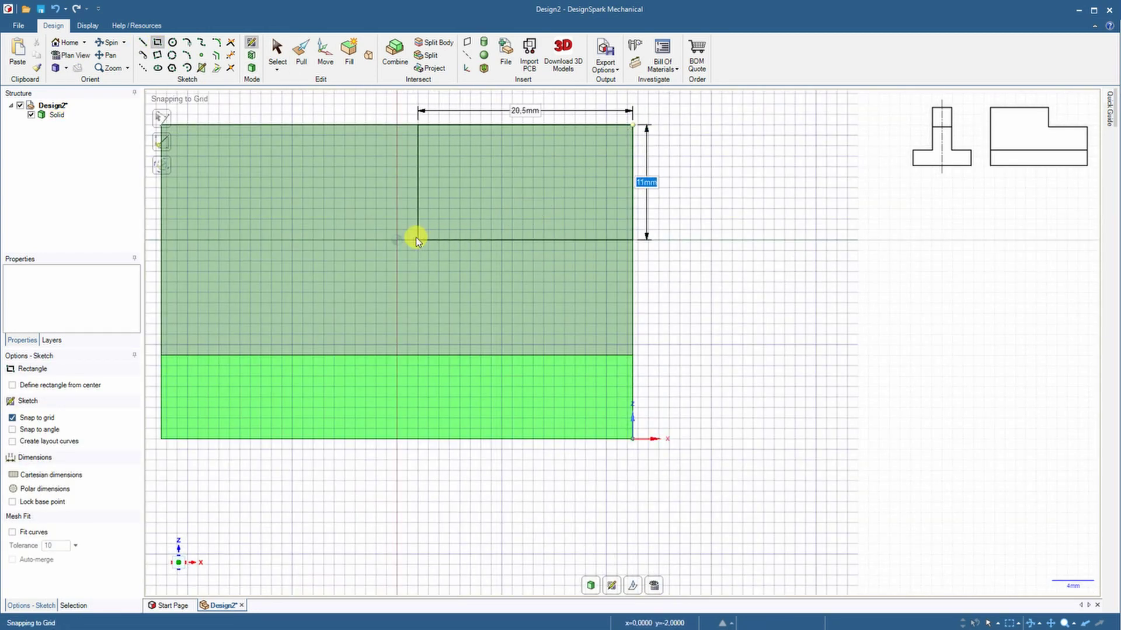
pyautogui.write('10')
pyautogui.press('Tab')
pyautogui.write('20')
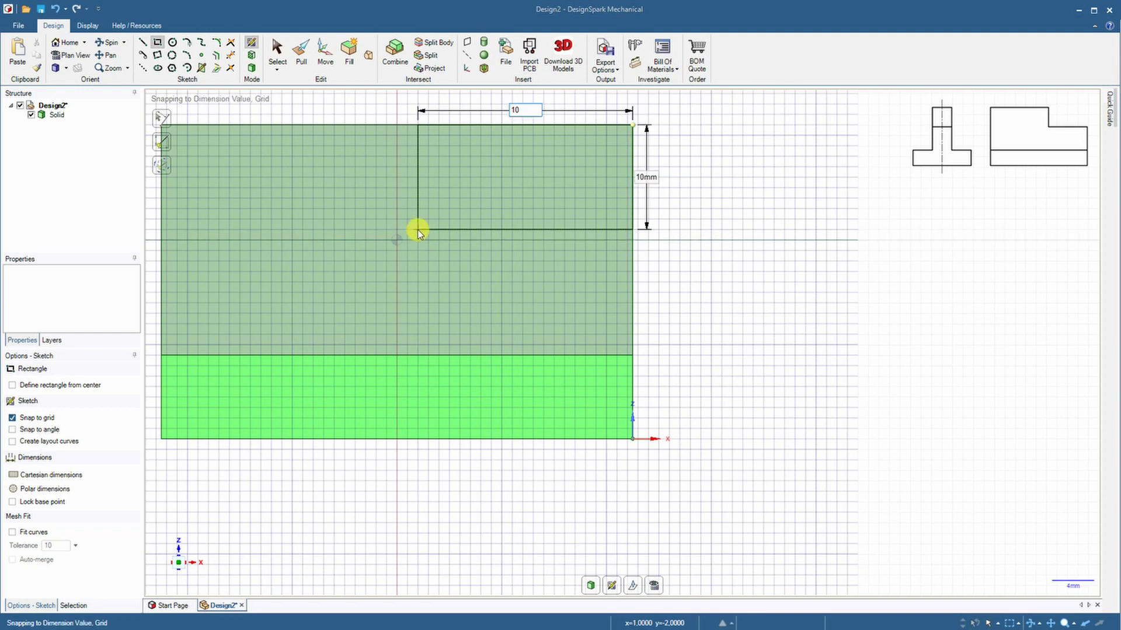
pyautogui.press('Return')
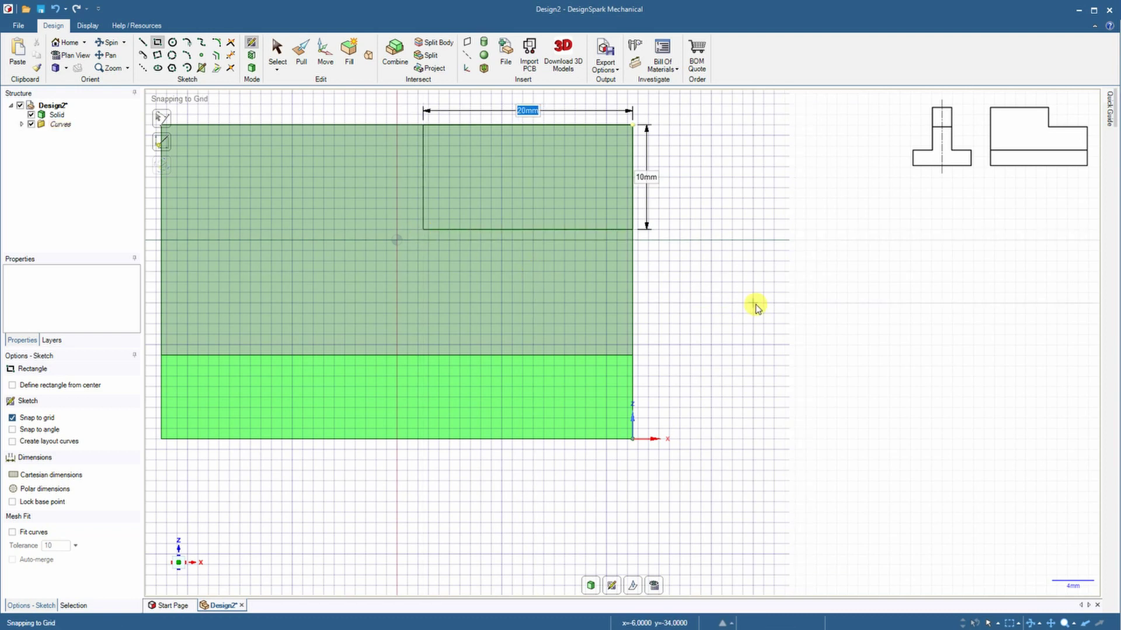
# Pull the rectangular region through the stem's full thickness to cut away the upper corner as a step.
pyautogui.moveTo(757, 308)
pyautogui.mouseDown(button='middle')
pyautogui.moveTo(726, 305)
pyautogui.moveTo(728, 325)
pyautogui.mouseUp(button='middle')
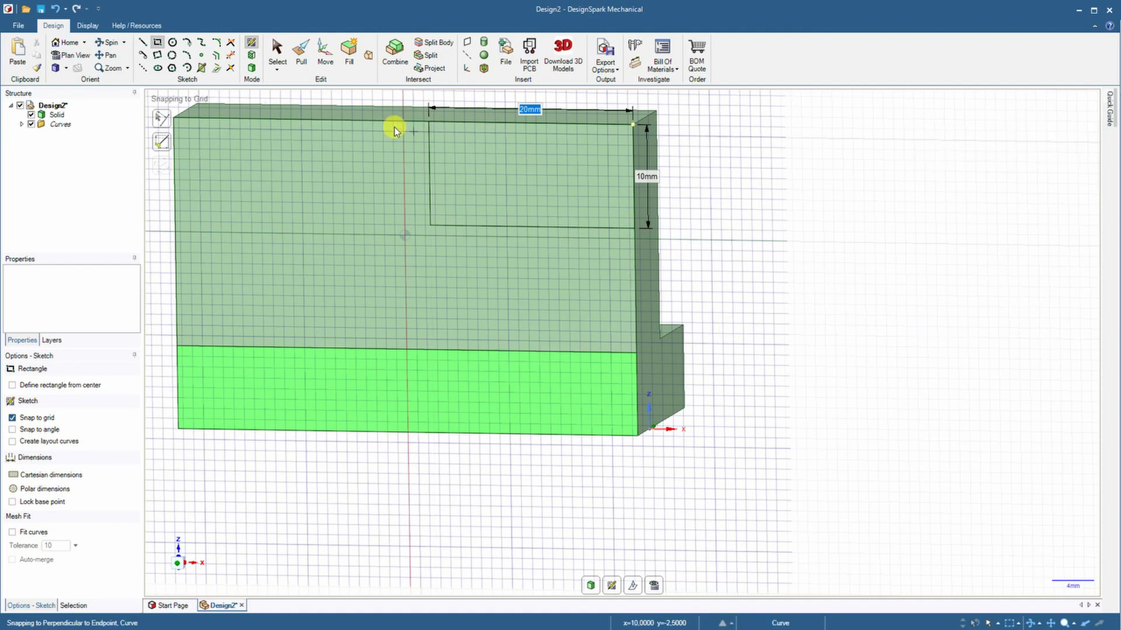
pyautogui.keyDown('shift'); pyautogui.moveTo(395, 125); pyautogui.dragTo(374, 203, button='middle'); pyautogui.keyUp('shift')
pyautogui.click(298, 58)
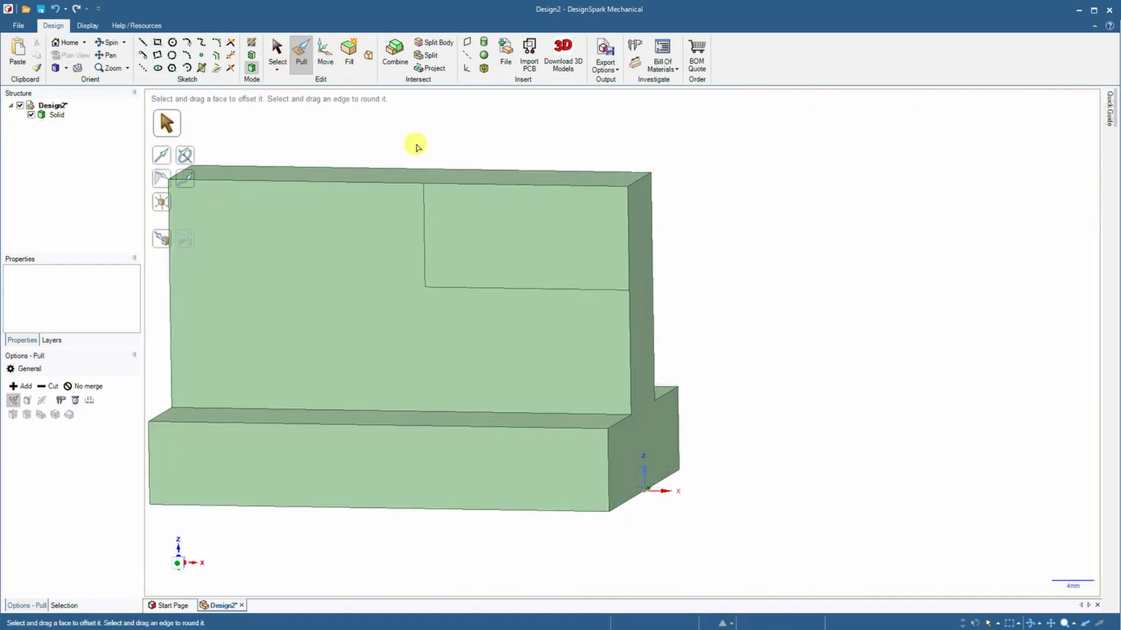
pyautogui.moveTo(524, 237); pyautogui.dragTo(599, 191)
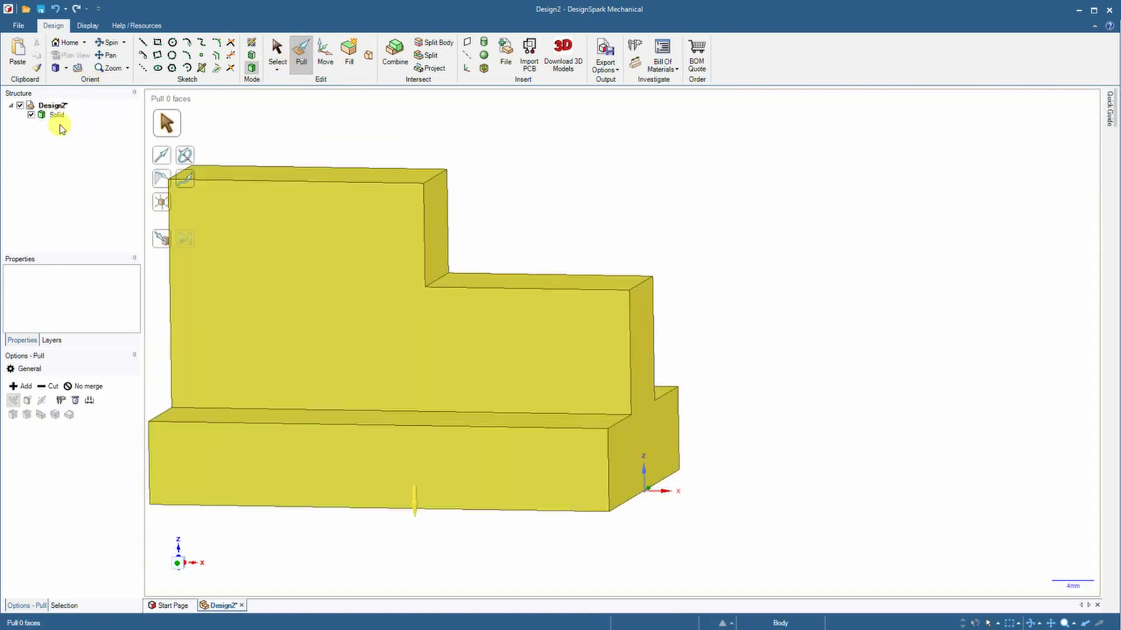
pyautogui.press('Escape')
# Examine the finished T-shaped part in the front, side, top and home views.
pyautogui.click(66, 42)
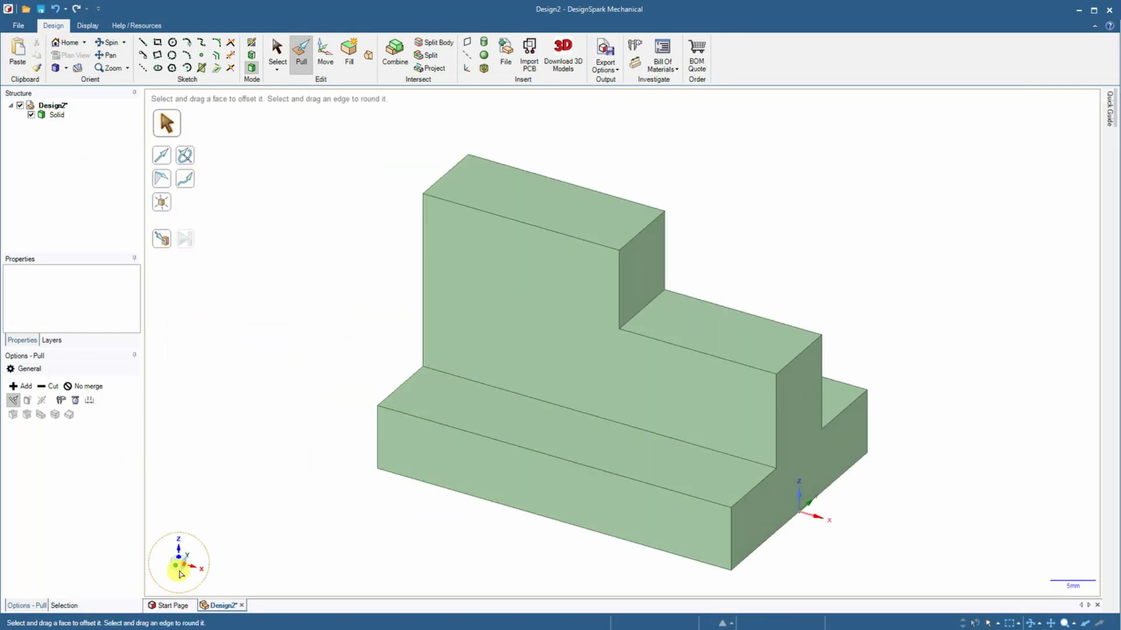
pyautogui.click(176, 571)
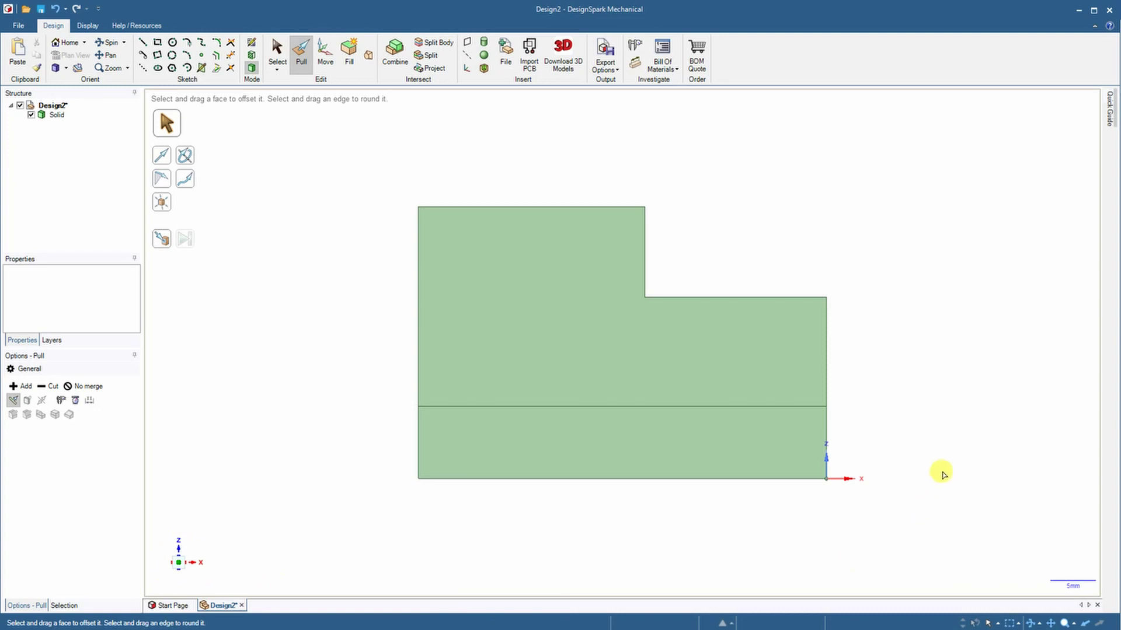
pyautogui.moveTo(938, 436); pyautogui.dragTo(721, 455, button='middle')
pyautogui.click(177, 564)
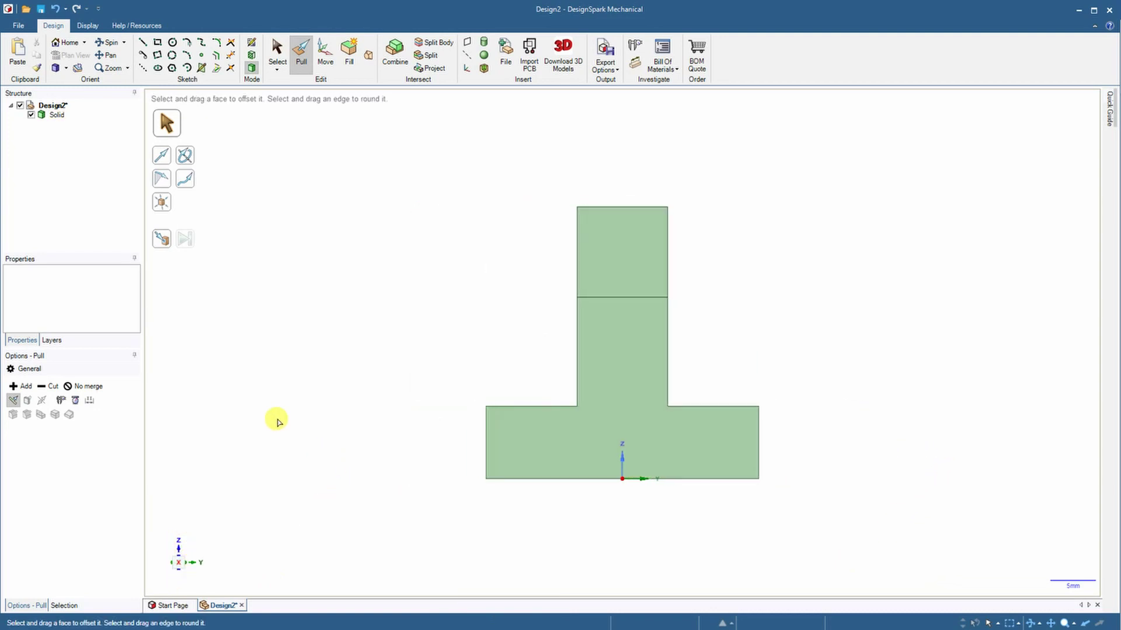
pyautogui.moveTo(215, 398); pyautogui.dragTo(207, 515, button='middle')
pyautogui.click(184, 565)
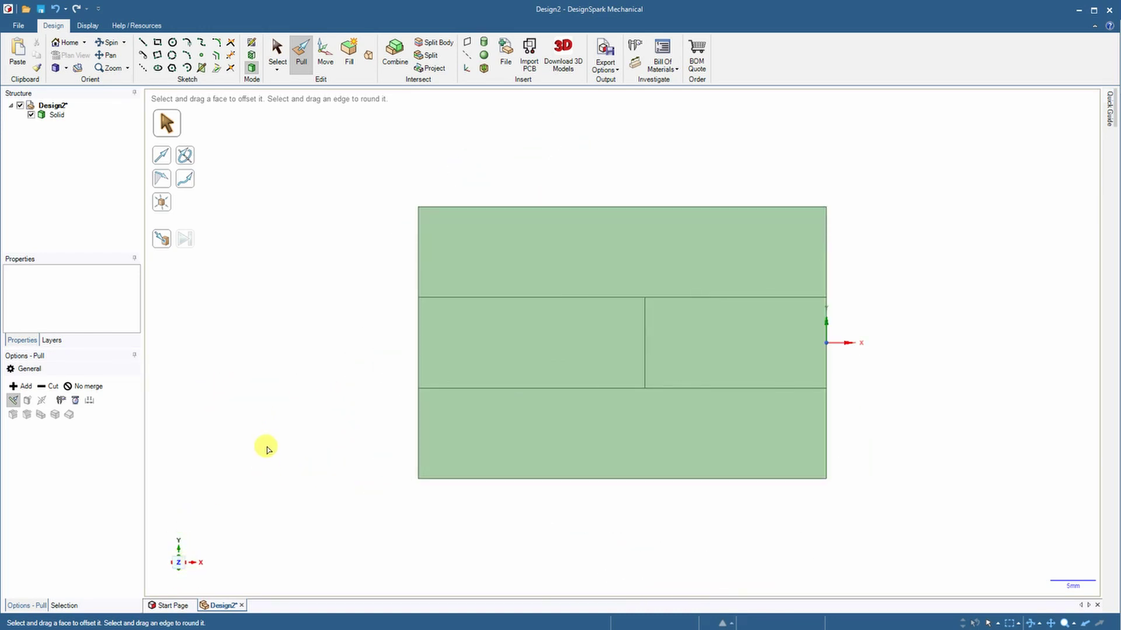
pyautogui.moveTo(849, 563); pyautogui.dragTo(788, 373, button='middle')
pyautogui.click(63, 42)
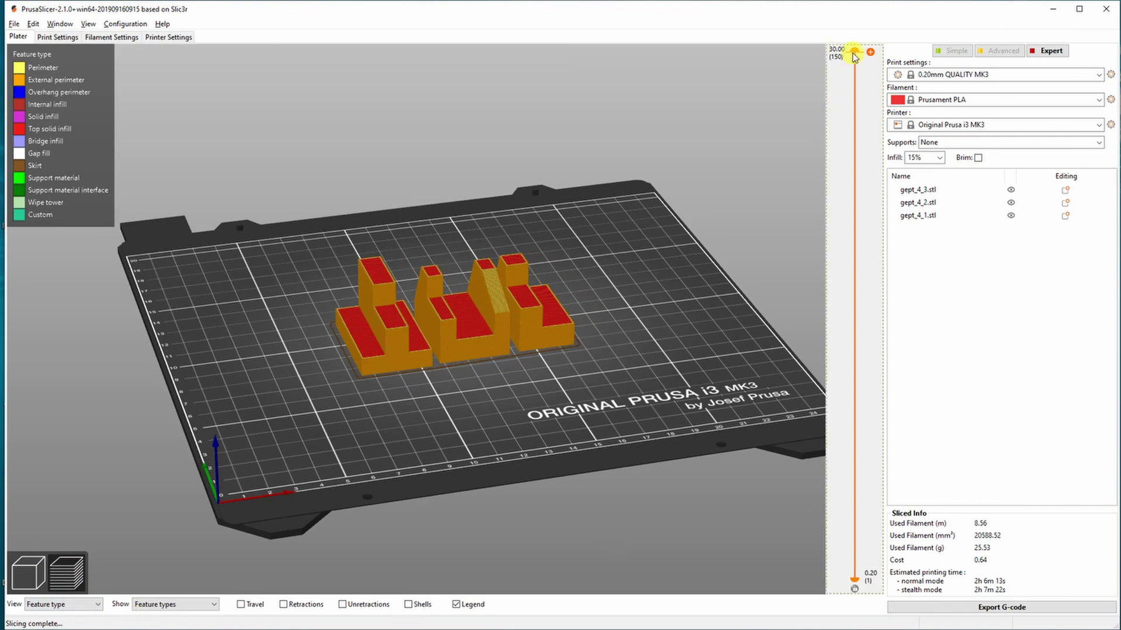
# Inspect the upper sliced layers of the three parts in the PrusaSlicer preview.
pyautogui.moveTo(863, 147)
pyautogui.mouseDown()
pyautogui.moveTo(856, 588)
pyautogui.moveTo(866, 380)
pyautogui.moveTo(855, 161)
pyautogui.mouseUp()
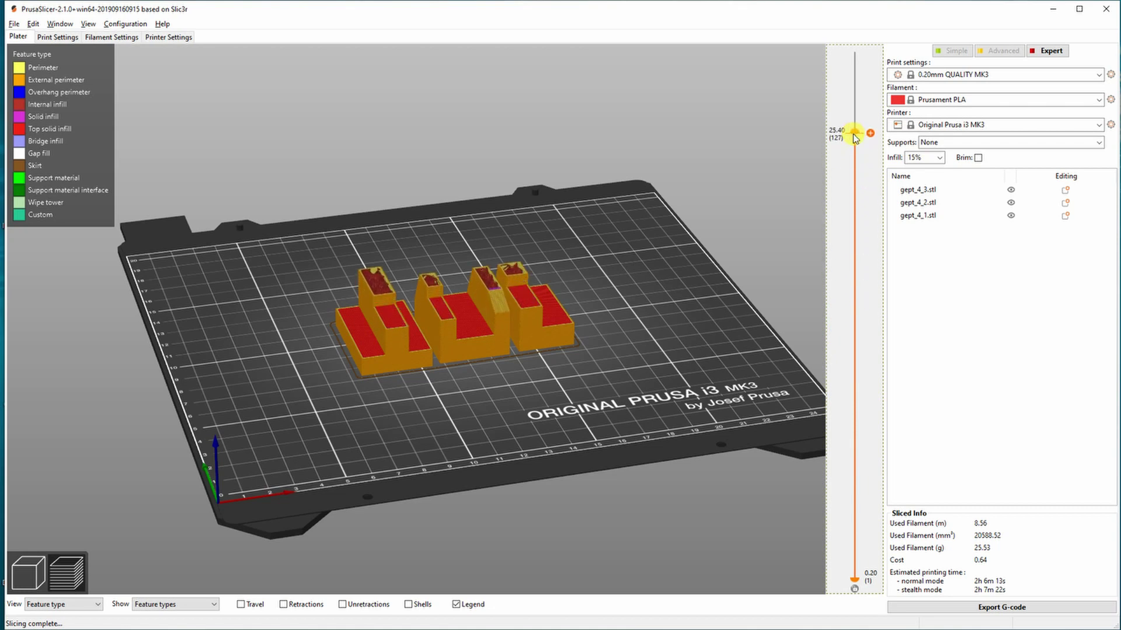
pyautogui.moveTo(854, 107); pyautogui.dragTo(853, 64)
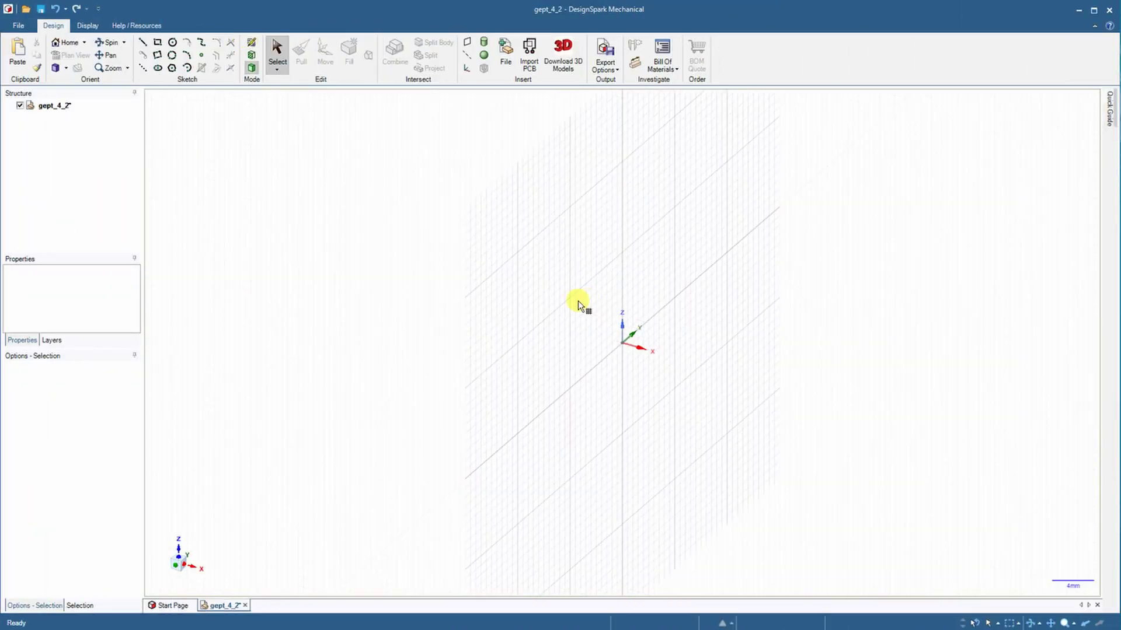
# Sketch a closed L profile from the origin: 30 mm high, 24 mm wide overall, with a 10 mm thick upright and a 10 mm high foot.
pyautogui.click(578, 300)
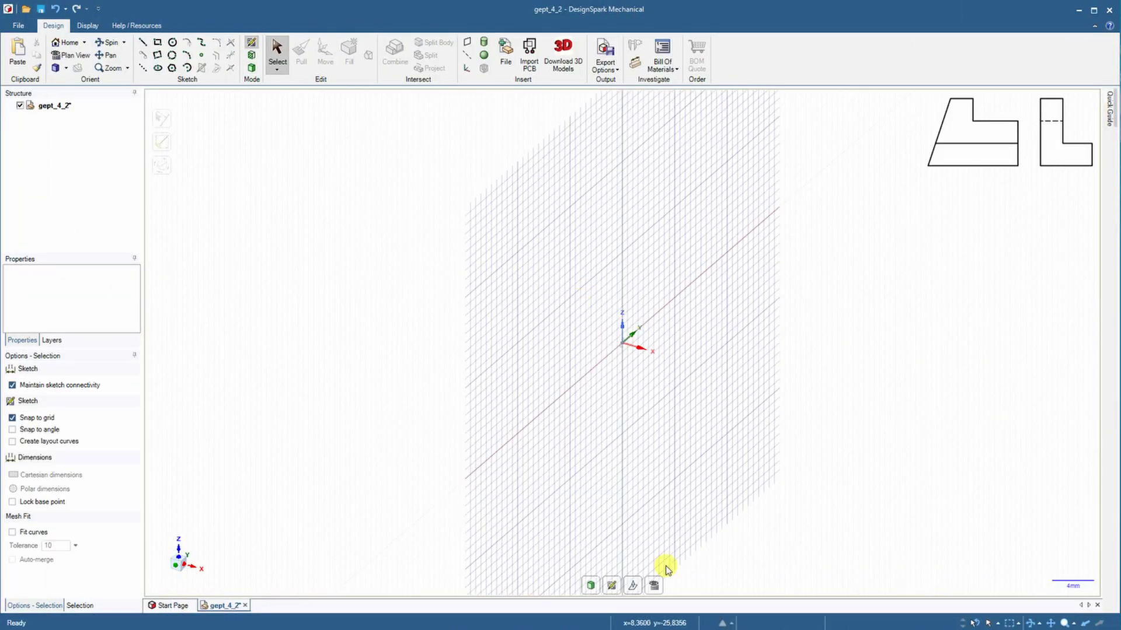
pyautogui.click(653, 585)
pyautogui.click(142, 42)
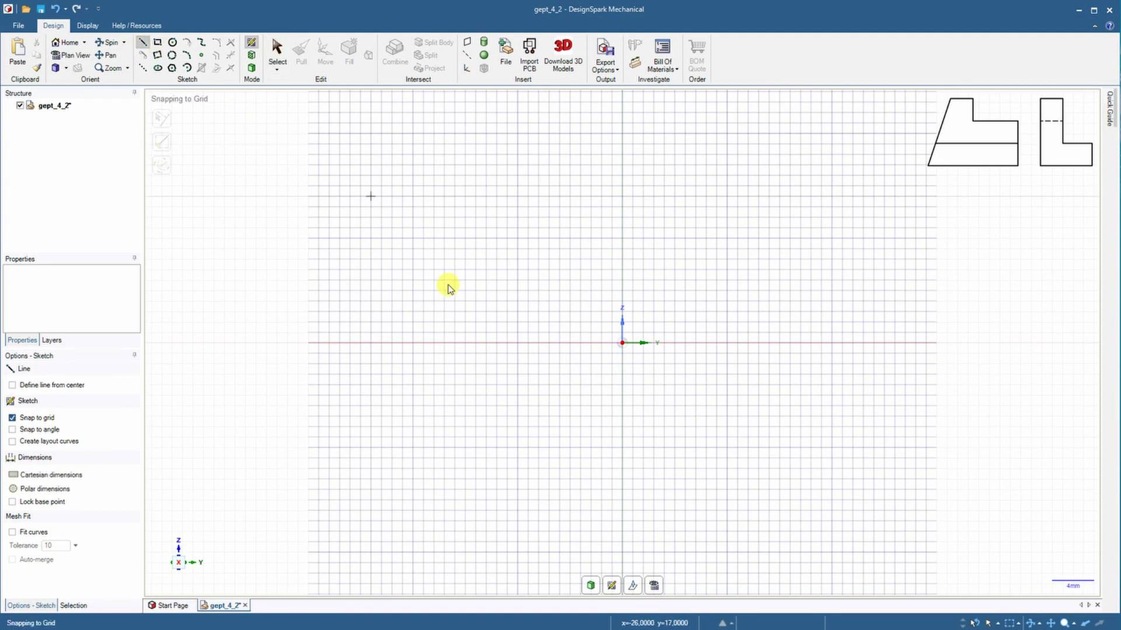
pyautogui.click(622, 343)
pyautogui.press('Return')
pyautogui.click(559, 153)
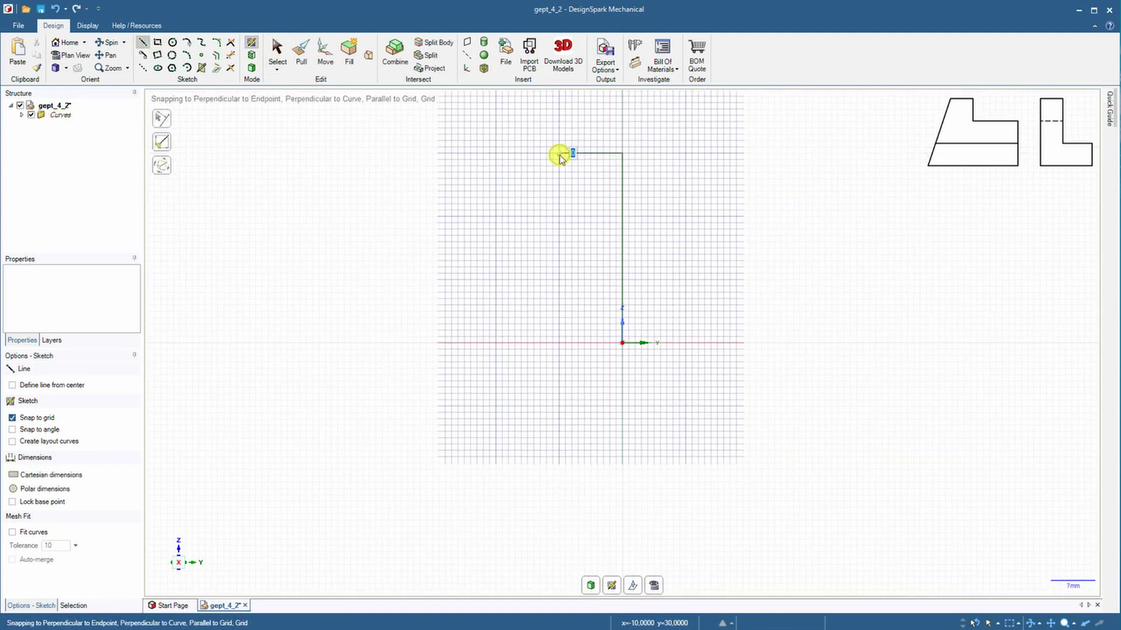
pyautogui.click(560, 279)
pyautogui.click(471, 279)
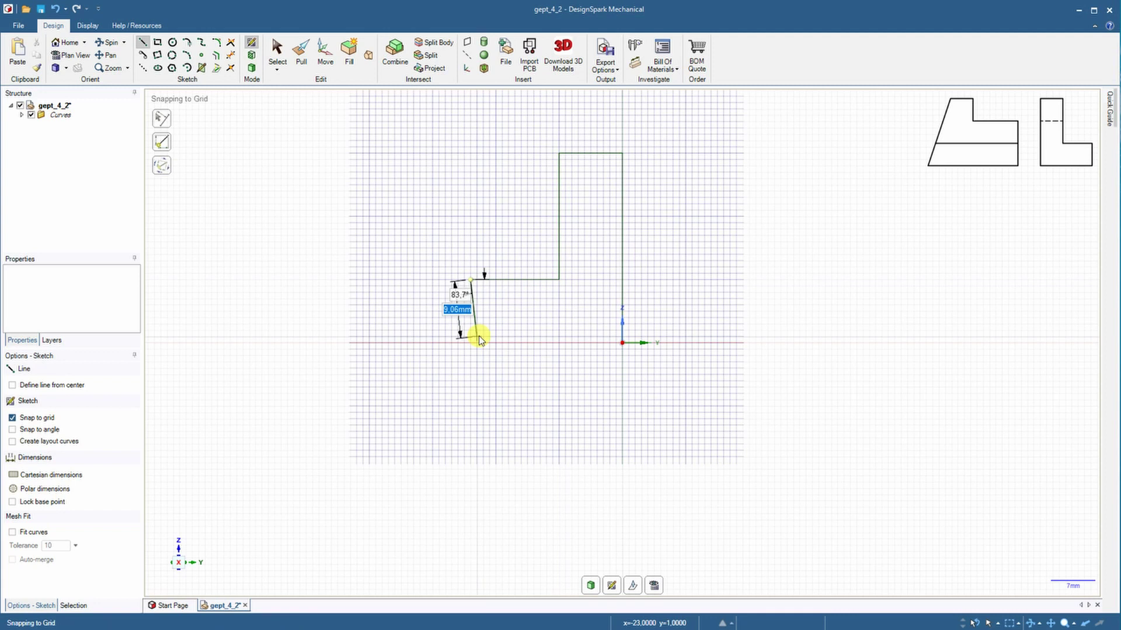
pyautogui.click(470, 344)
pyautogui.click(621, 343)
# Pull the L profile 40 mm into a solid.
pyautogui.click(301, 73)
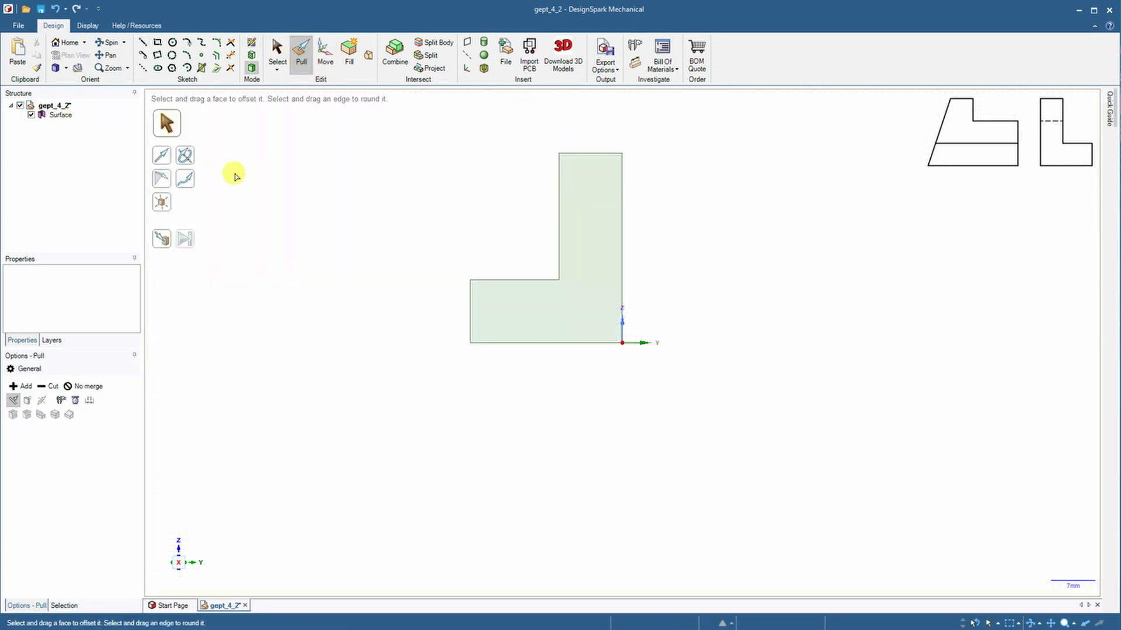
pyautogui.click(164, 158)
pyautogui.moveTo(777, 327); pyautogui.dragTo(730, 342, button='middle')
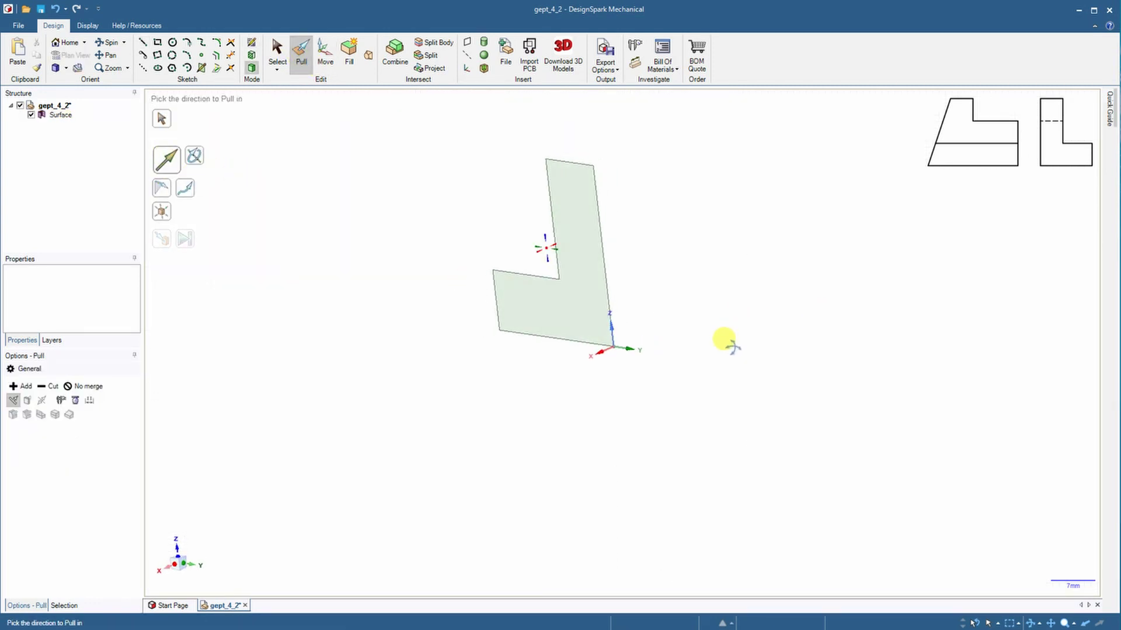
pyautogui.click(563, 310)
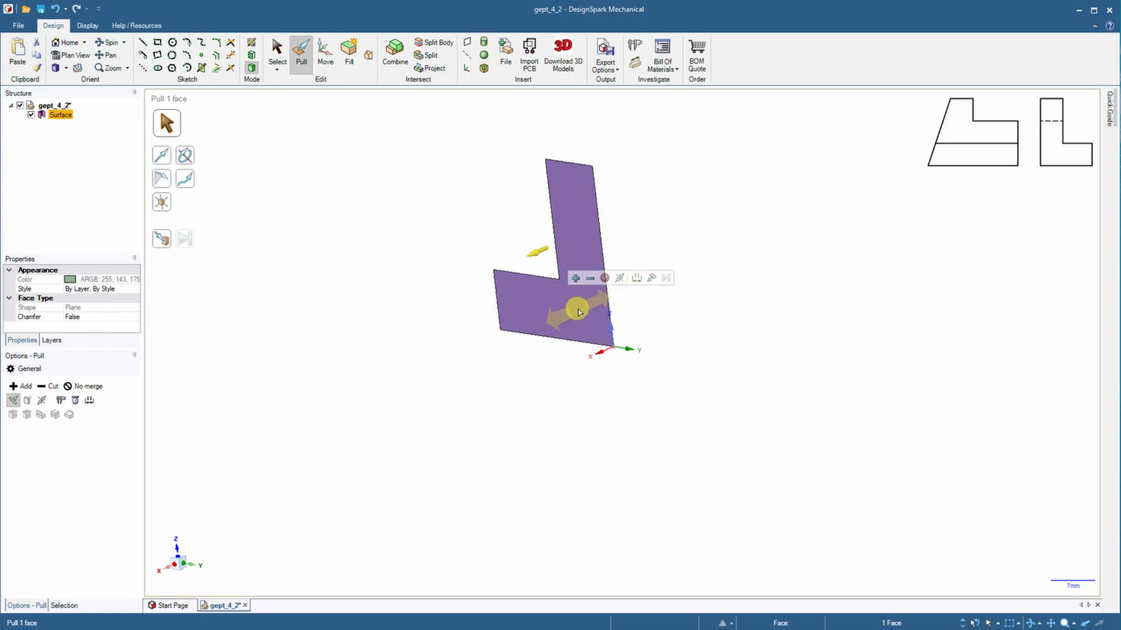
pyautogui.moveTo(578, 312); pyautogui.dragTo(722, 248)
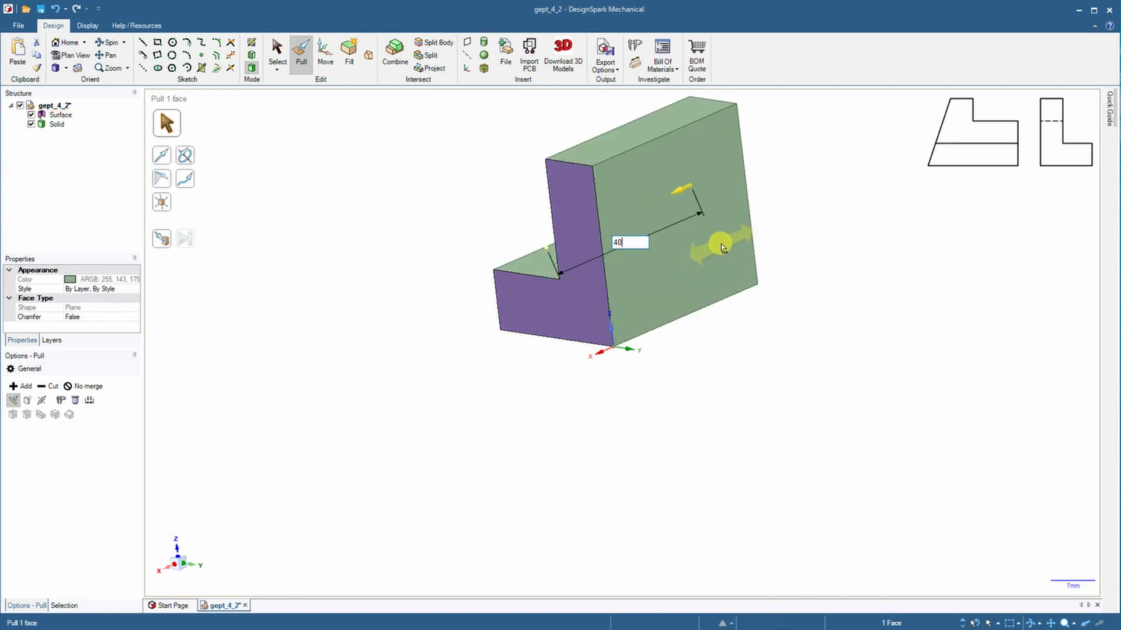
pyautogui.press('Return')
pyautogui.click(406, 325)
# Sketch a 20 mm wide, 10 mm high rectangle at the upper right corner of the upright's front face.
pyautogui.moveTo(369, 407); pyautogui.dragTo(430, 505, button='middle')
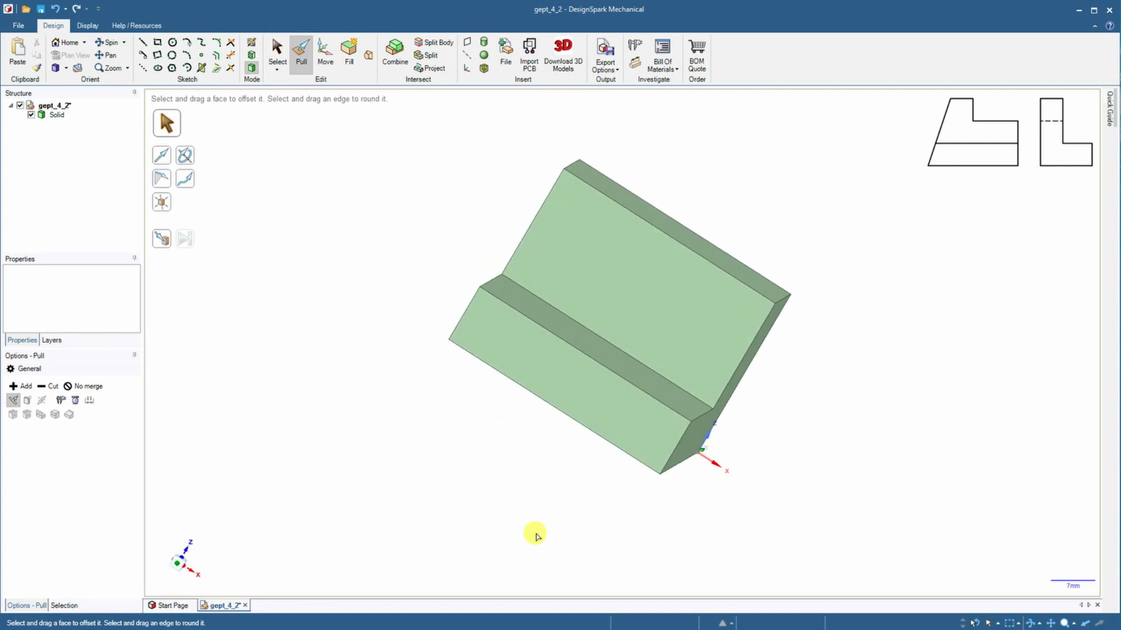
pyautogui.click(64, 42)
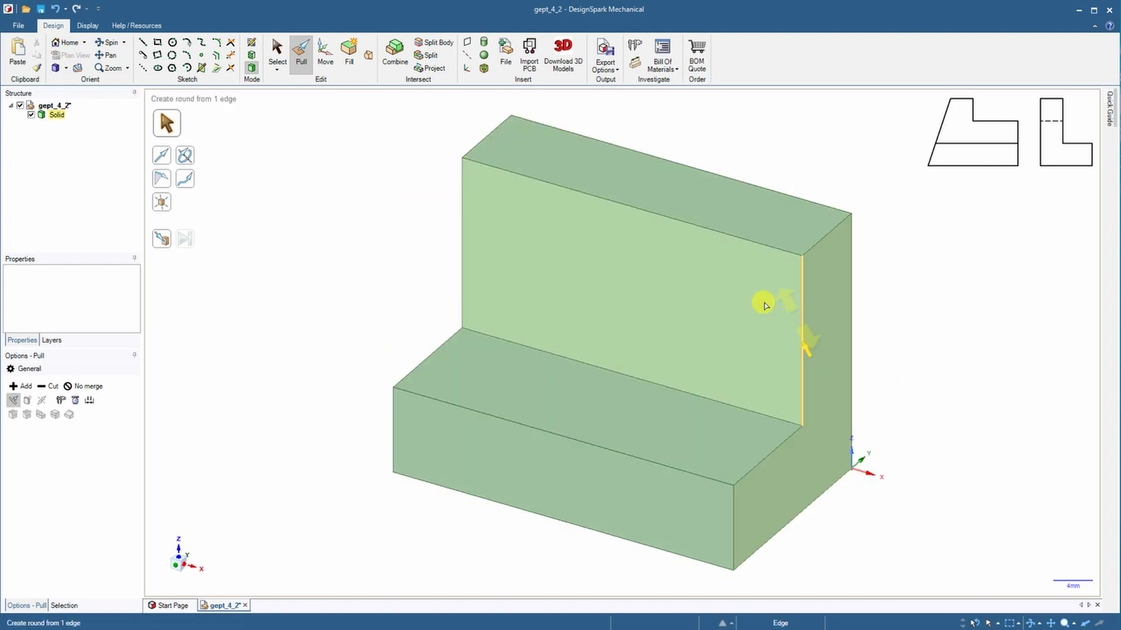
pyautogui.click(730, 283)
pyautogui.click(157, 42)
pyautogui.click(753, 300)
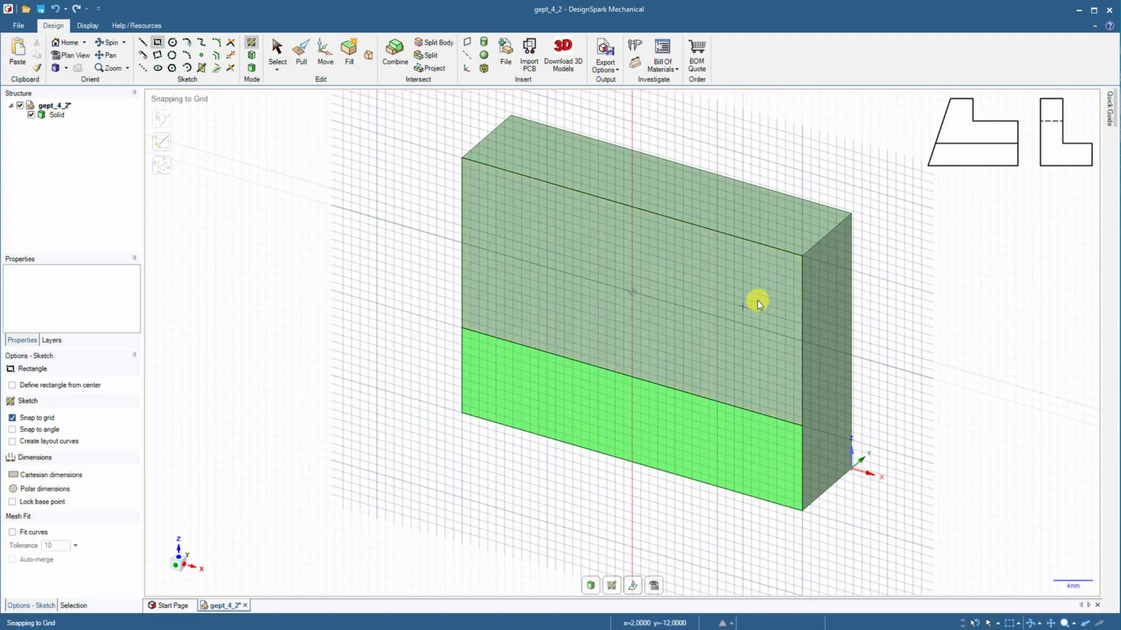
pyautogui.click(800, 255)
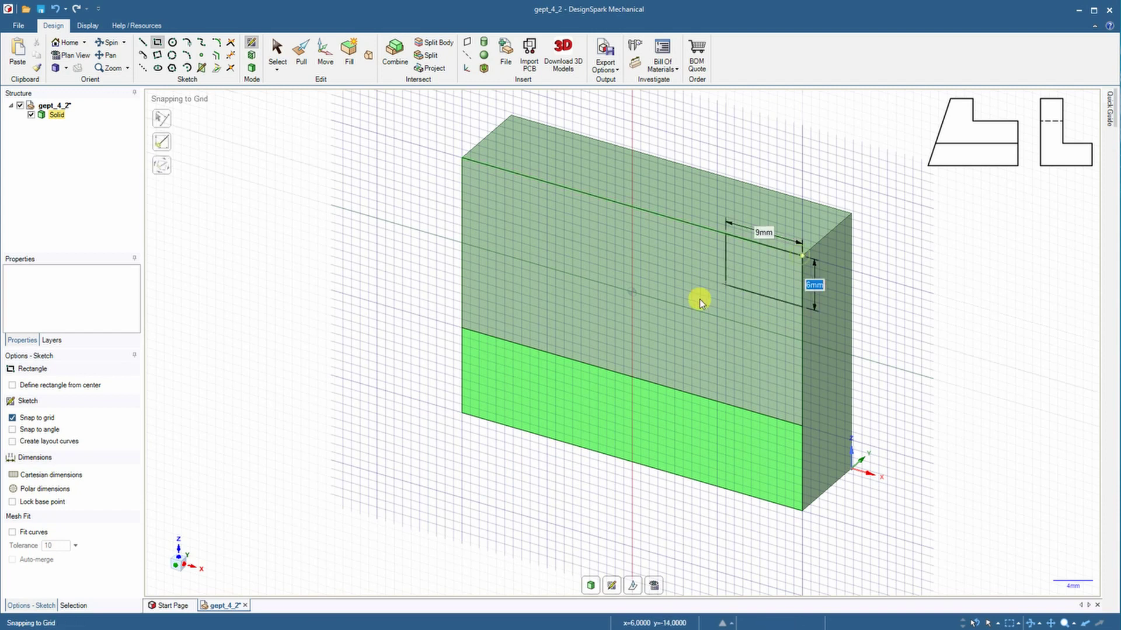
pyautogui.click(633, 289)
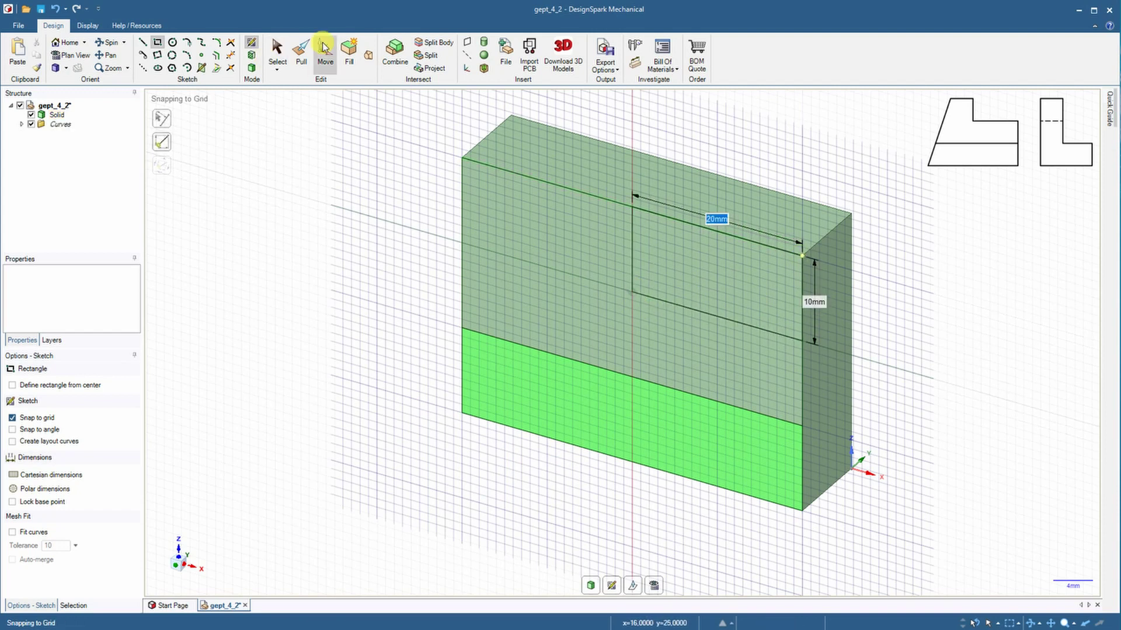
# Cut the rectangular region through the full thickness of the upright to form the corner step.
pyautogui.click(162, 142)
pyautogui.click(717, 270)
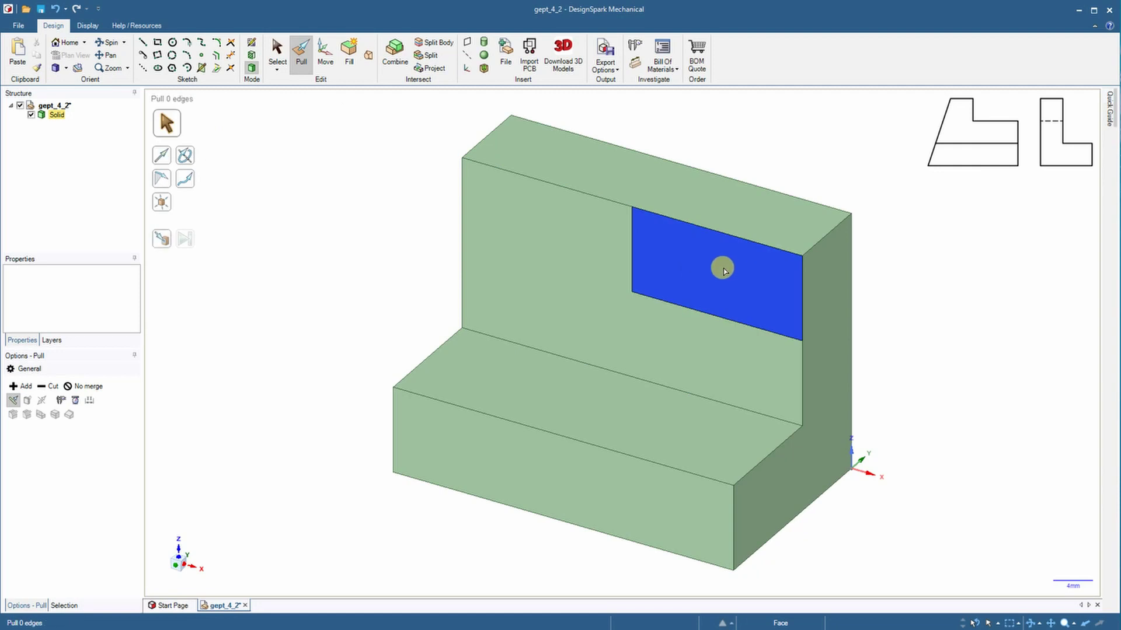
pyautogui.moveTo(711, 282); pyautogui.dragTo(790, 209)
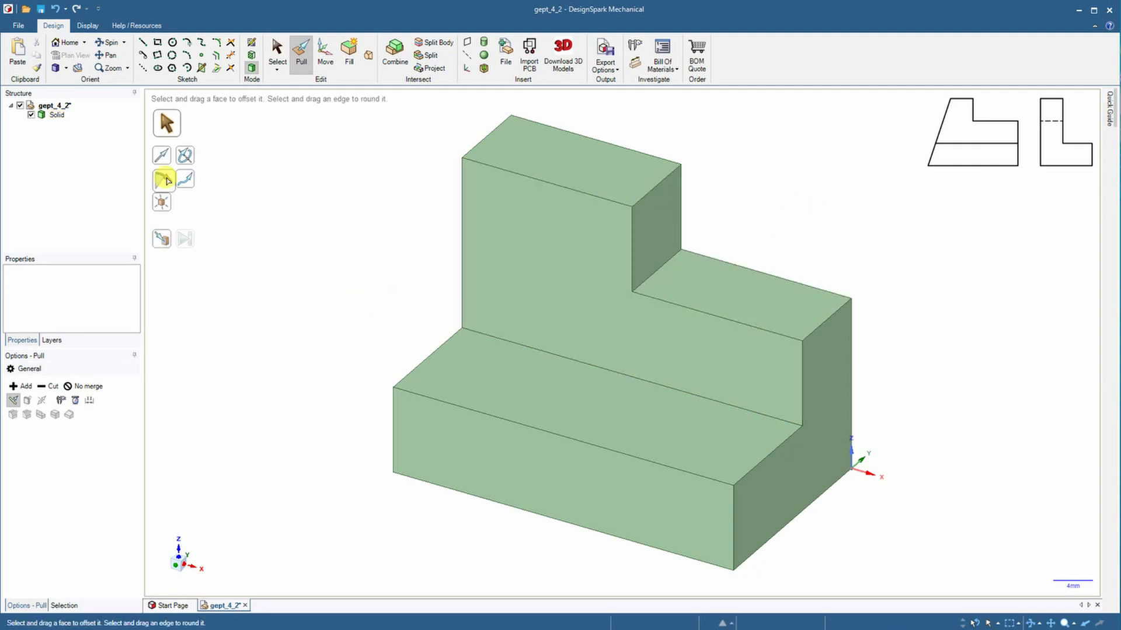
# On the back face, sketch a slanted line from the bottom outer corner to the top edge's midpoint, with Cartesian dimensions enabled.
pyautogui.click(230, 45)
pyautogui.click(768, 387)
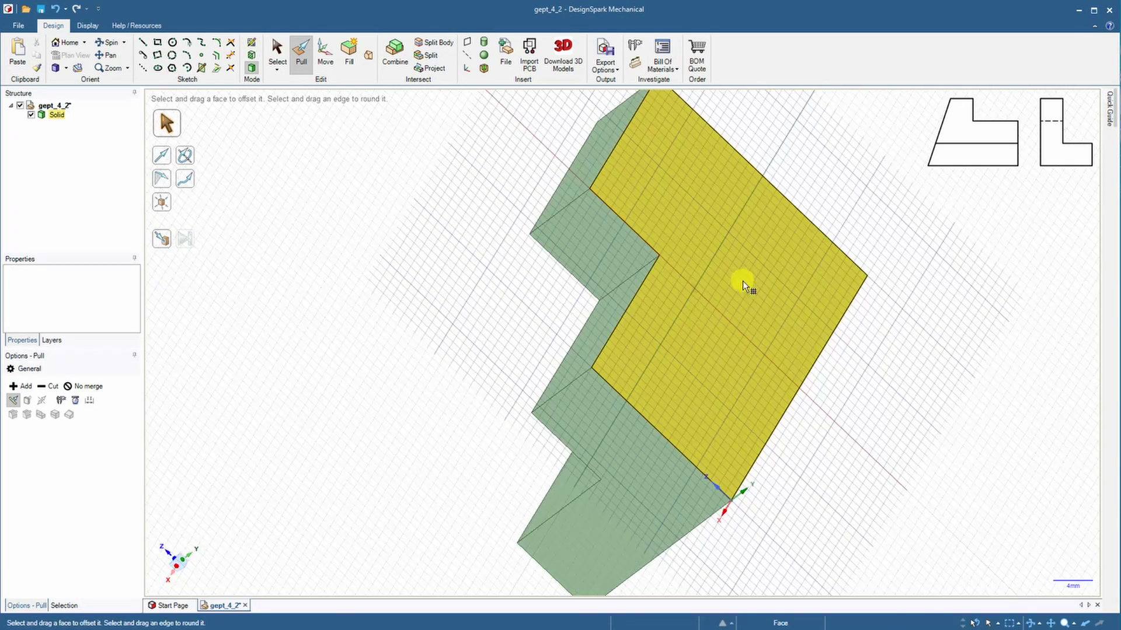
pyautogui.moveTo(952, 311); pyautogui.dragTo(946, 337, button='middle')
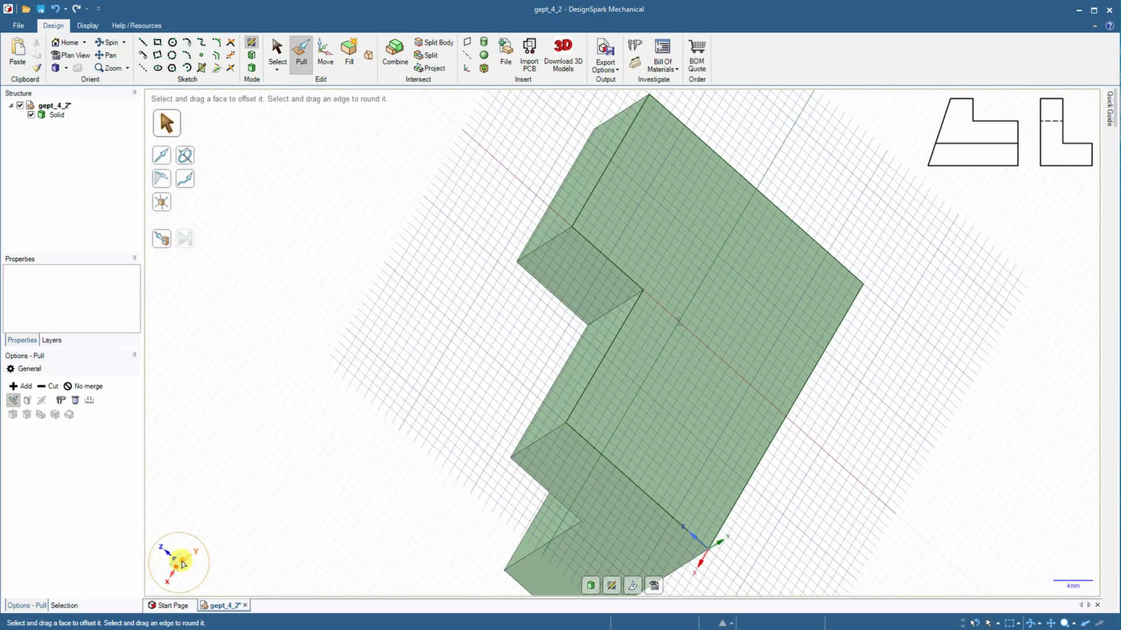
pyautogui.click(654, 587)
pyautogui.moveTo(192, 540); pyautogui.dragTo(199, 581)
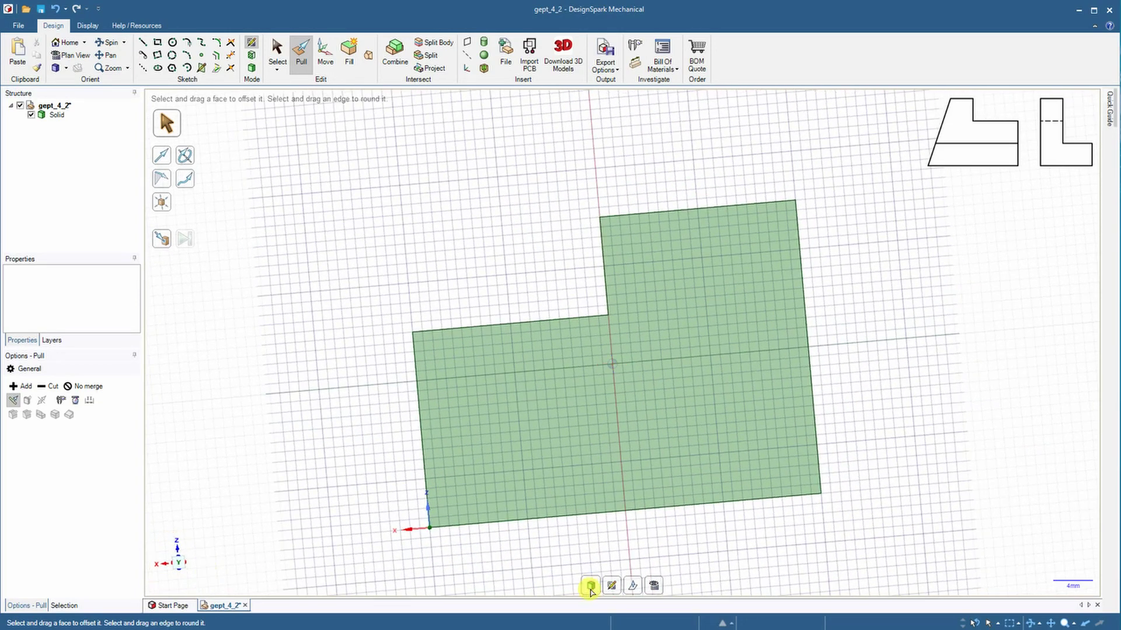
pyautogui.click(654, 586)
pyautogui.click(142, 43)
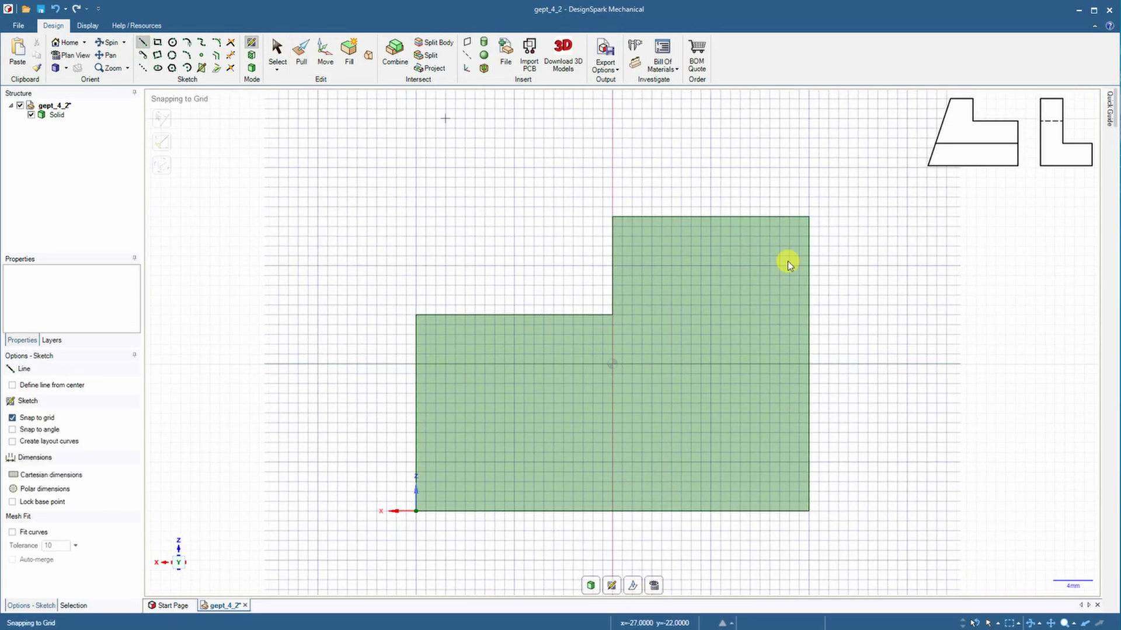
pyautogui.click(809, 511)
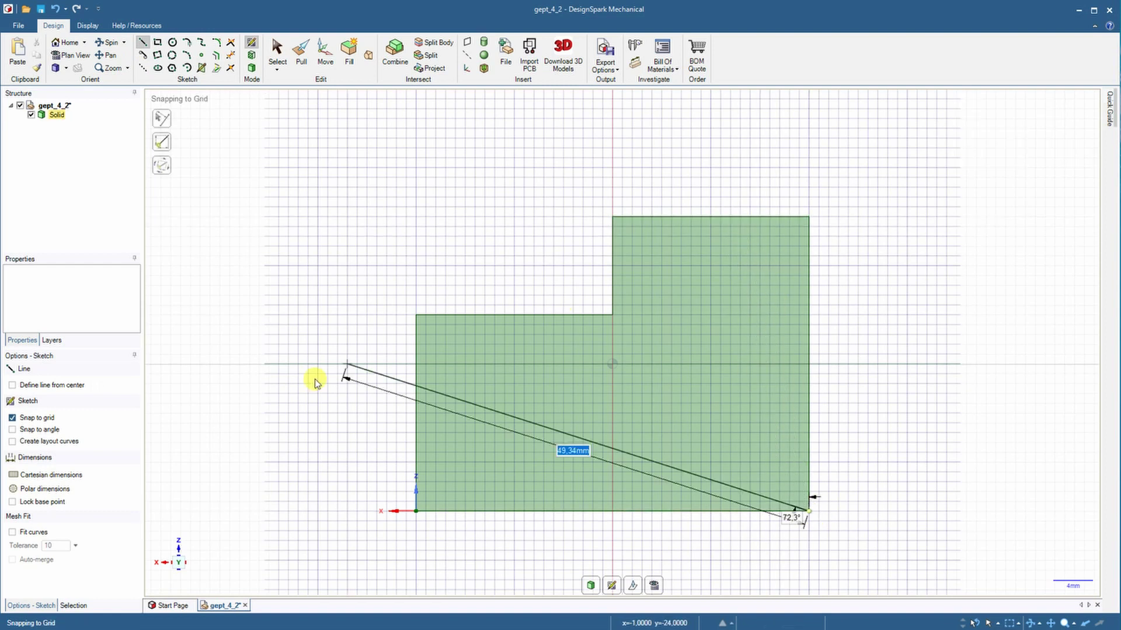
pyautogui.click(55, 476)
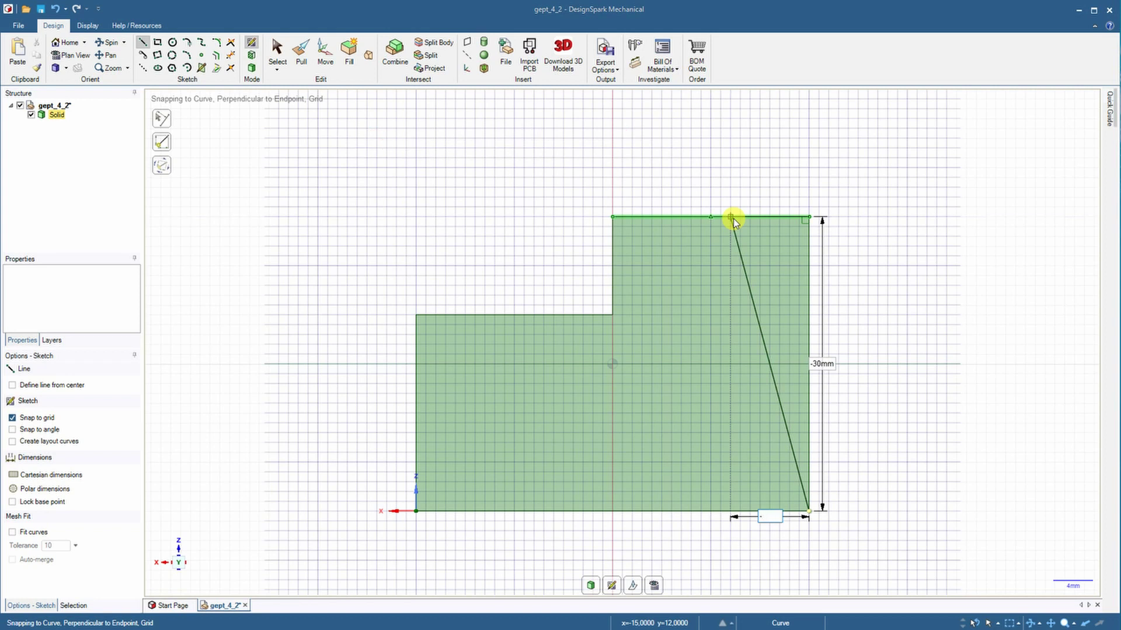
pyautogui.click(710, 217)
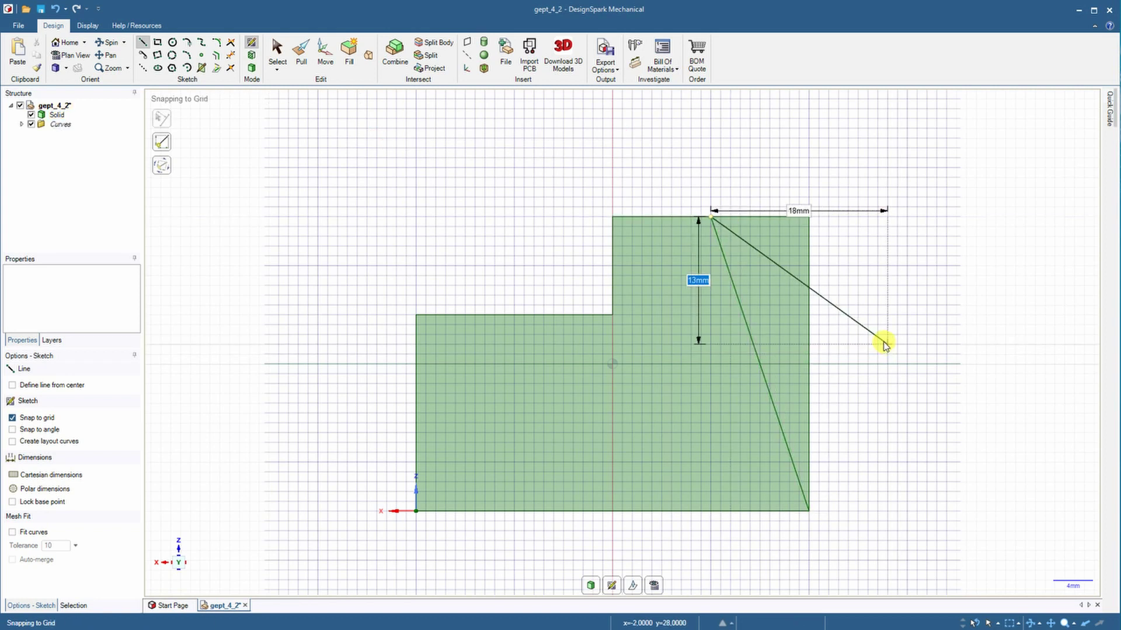
pyautogui.press('Escape')
# Cut away the triangular region beside the slanted line through the full depth of the part.
pyautogui.moveTo(860, 301); pyautogui.dragTo(822, 332, button='middle')
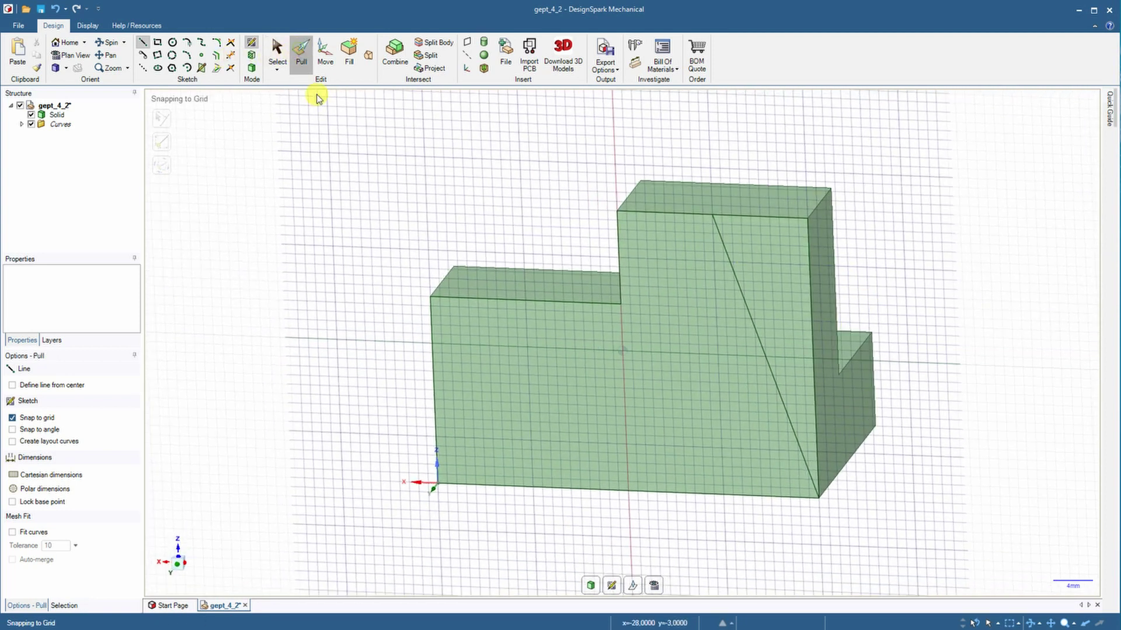
pyautogui.click(781, 299)
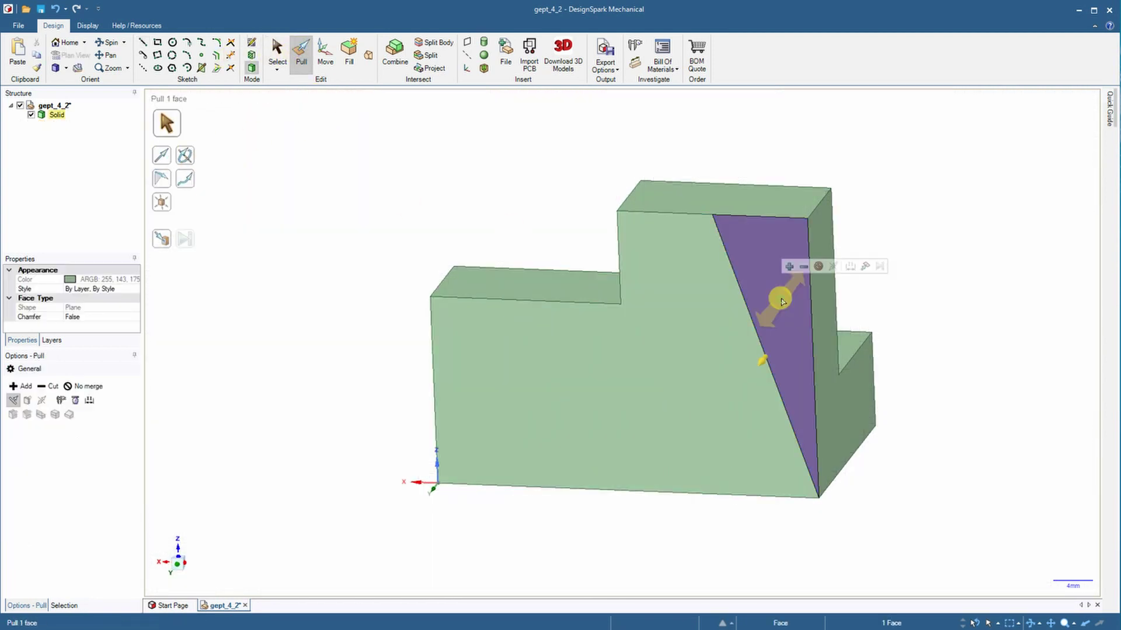
pyautogui.moveTo(781, 300); pyautogui.dragTo(893, 246)
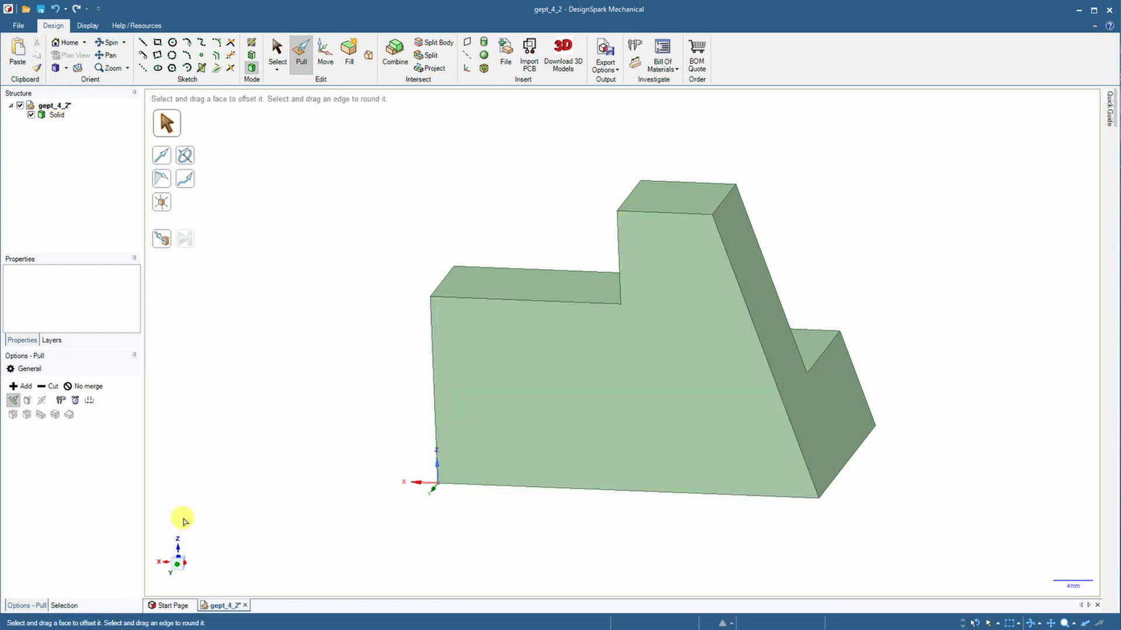
# Examine the finished slanted L-shaped part in the front, side, top and angled views against its drawing.
pyautogui.moveTo(564, 558); pyautogui.dragTo(238, 568, button='middle')
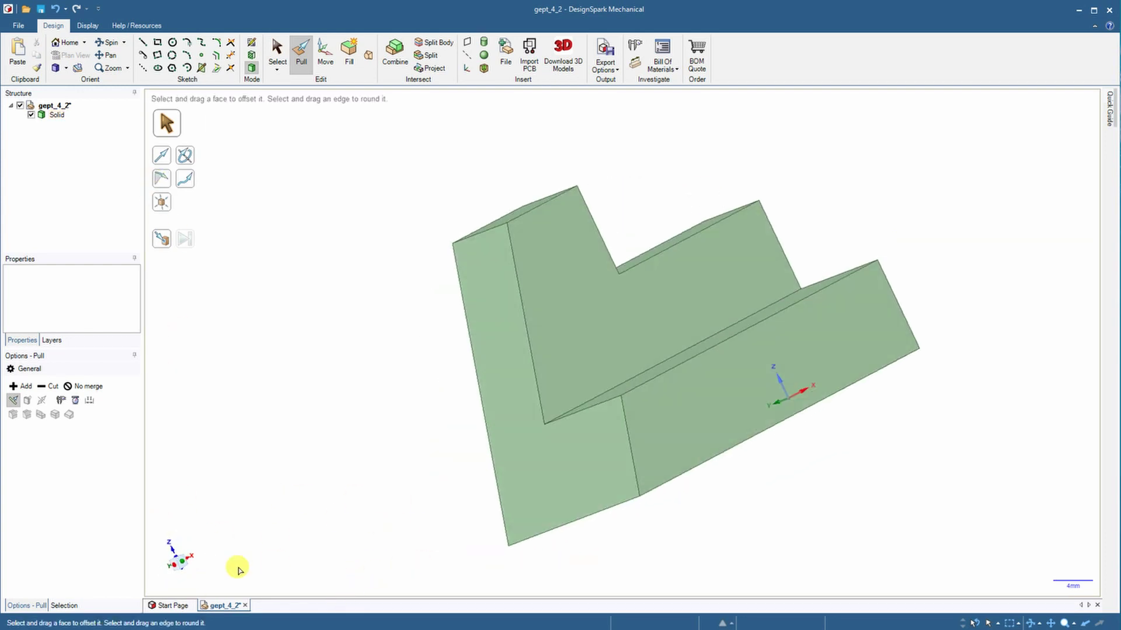
pyautogui.click(181, 564)
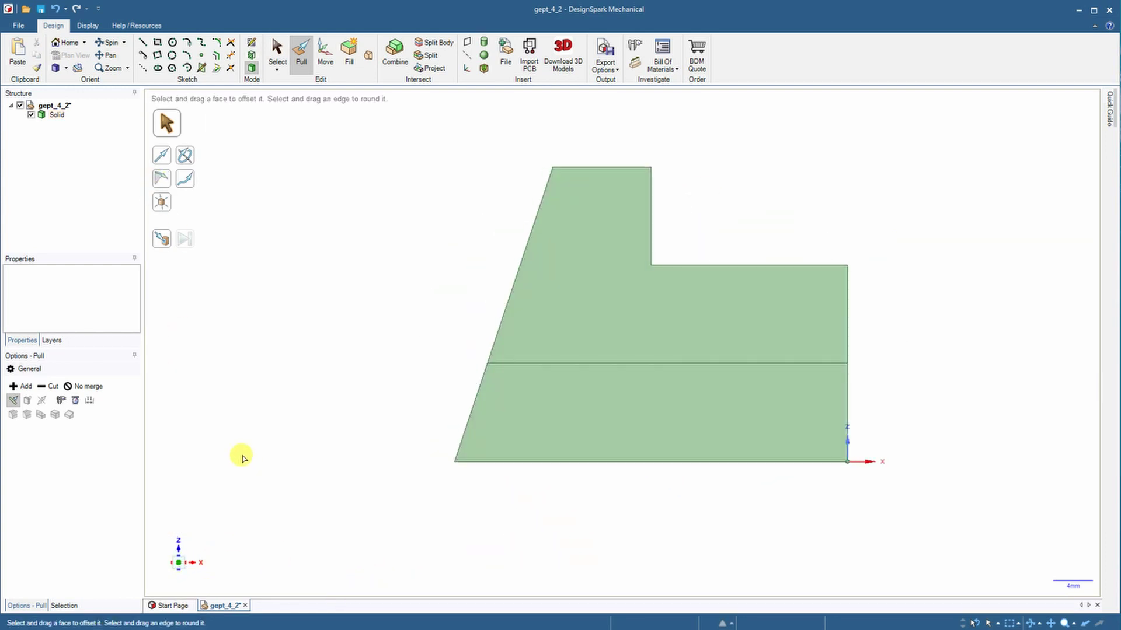
pyautogui.moveTo(257, 415); pyautogui.dragTo(390, 422, button='middle')
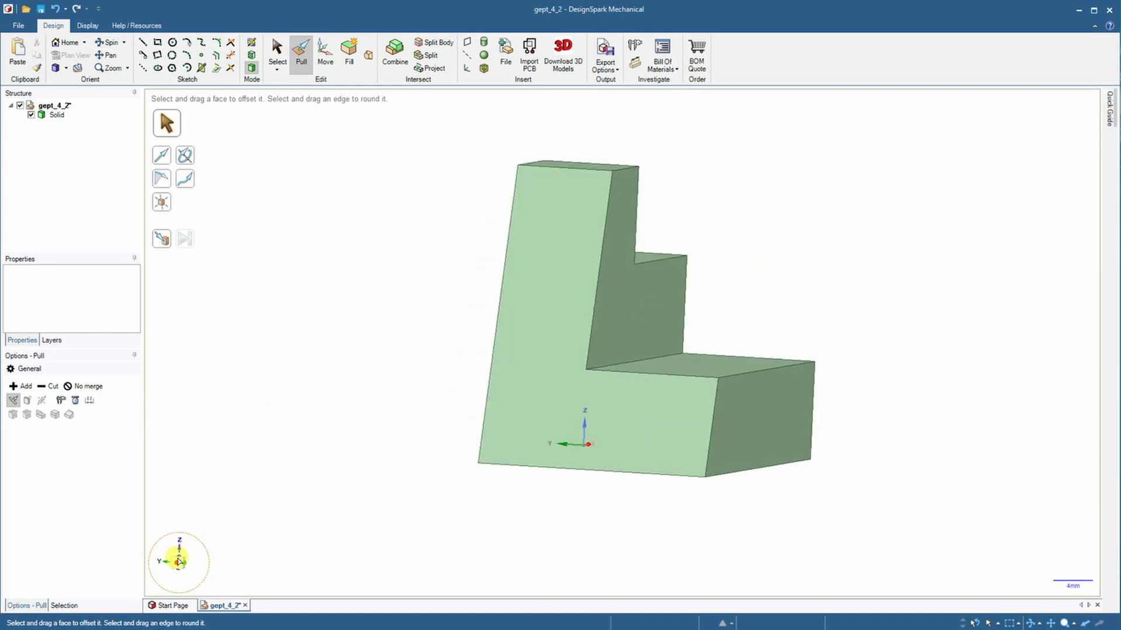
pyautogui.click(176, 564)
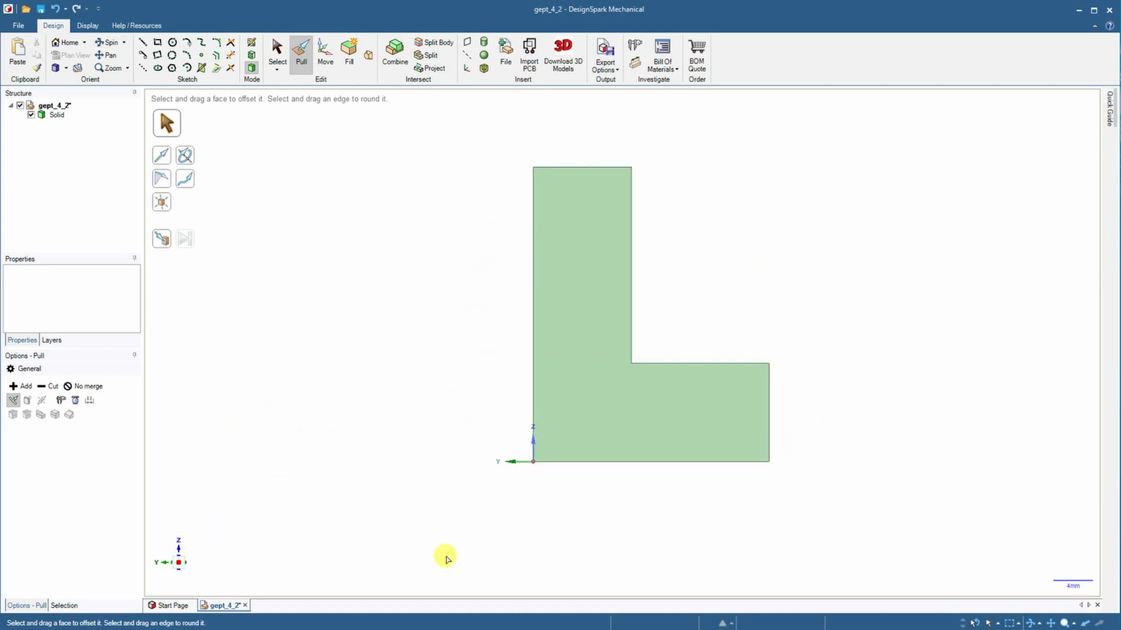
pyautogui.moveTo(885, 417); pyautogui.dragTo(560, 425, button='middle')
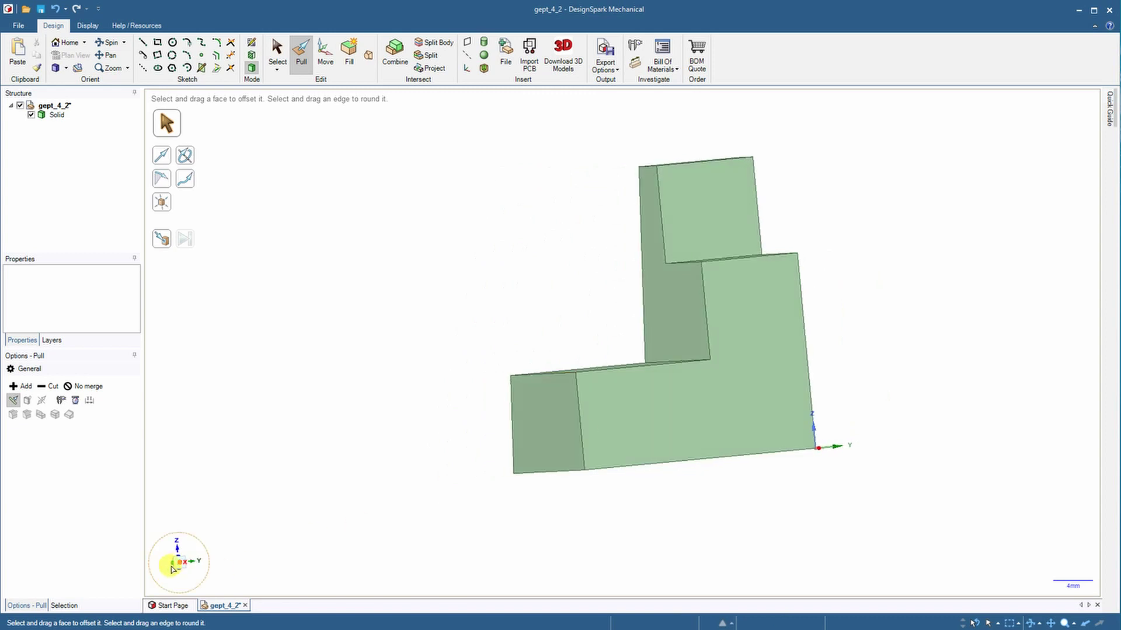
pyautogui.click(170, 565)
pyautogui.moveTo(286, 442); pyautogui.dragTo(396, 489, button='middle')
pyautogui.click(178, 564)
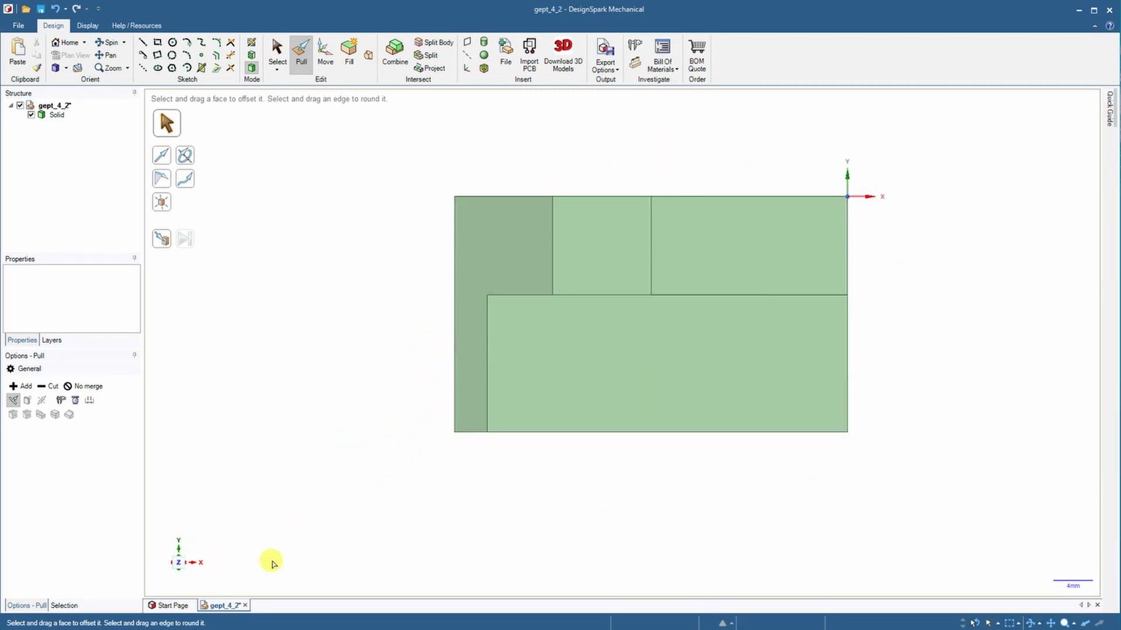
pyautogui.moveTo(429, 565); pyautogui.dragTo(397, 461, button='middle')
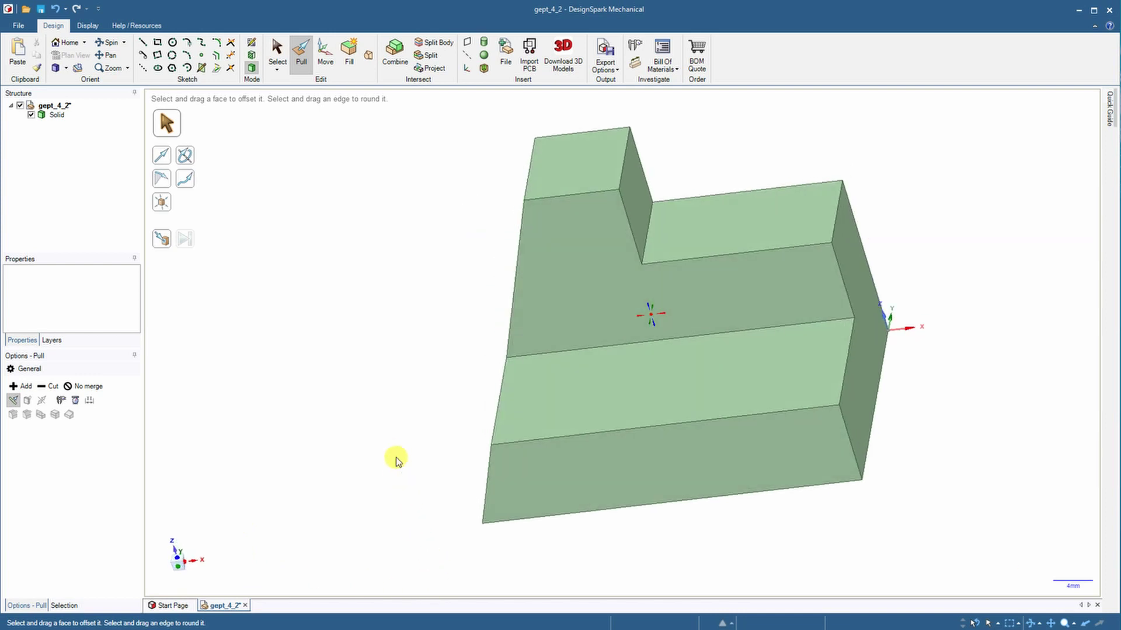
pyautogui.click(178, 569)
pyautogui.moveTo(270, 523); pyautogui.dragTo(298, 565, button='middle')
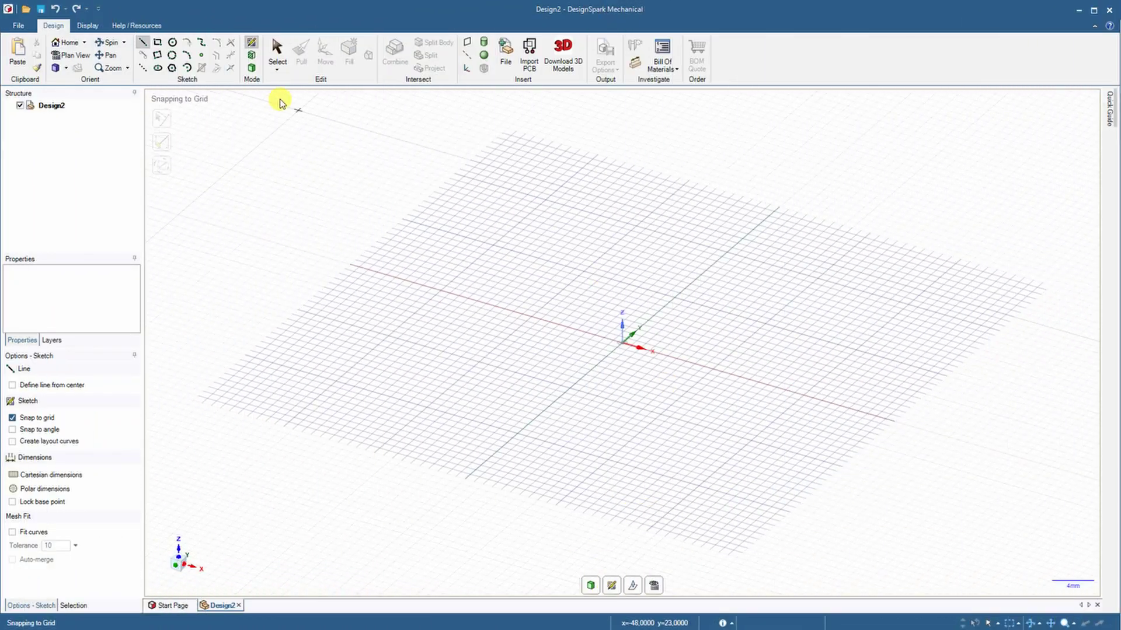
# Place the sketch grid on the vertical YZ plane of the empty design and view it face-on.
pyautogui.click(252, 67)
pyautogui.click(252, 44)
pyautogui.click(606, 297)
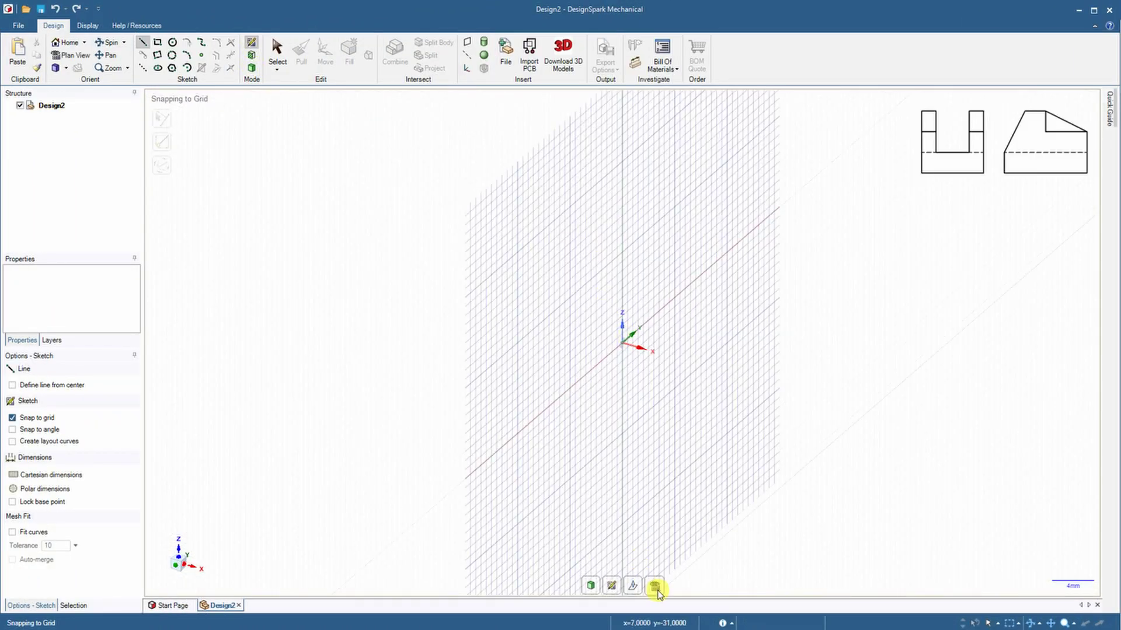
pyautogui.click(654, 586)
# Sketch a closed U profile from the origin, 30 mm wide and high, with a 16 mm wide, 20 mm deep slot, and turn it into a surface for Pull.
pyautogui.click(623, 343)
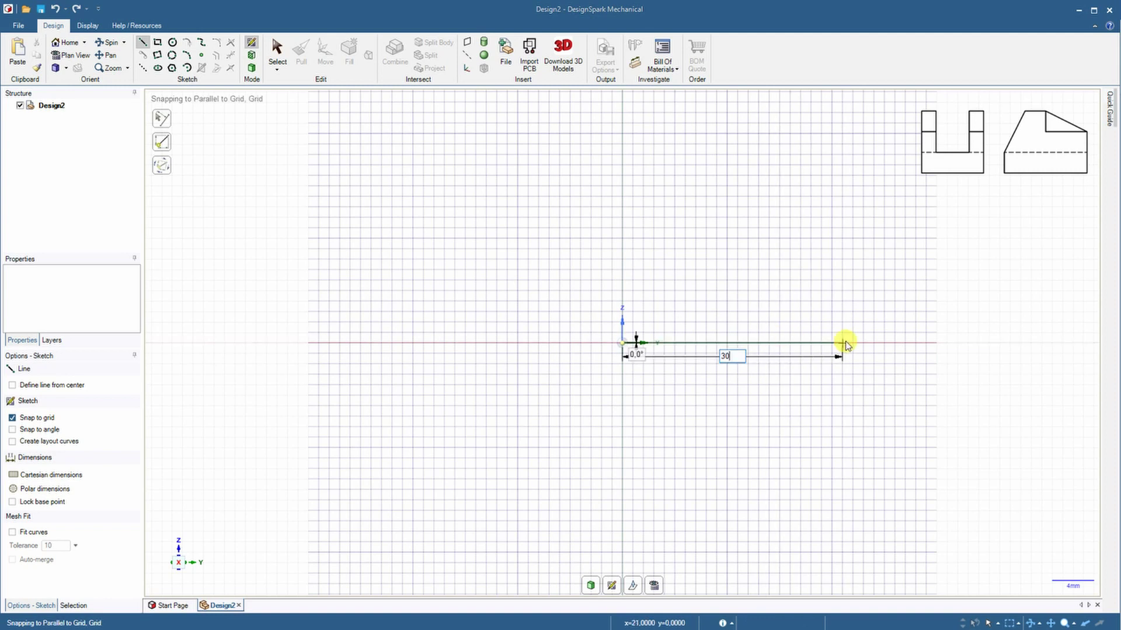
pyautogui.click(937, 343)
pyautogui.scroll(-3, 945, 190)
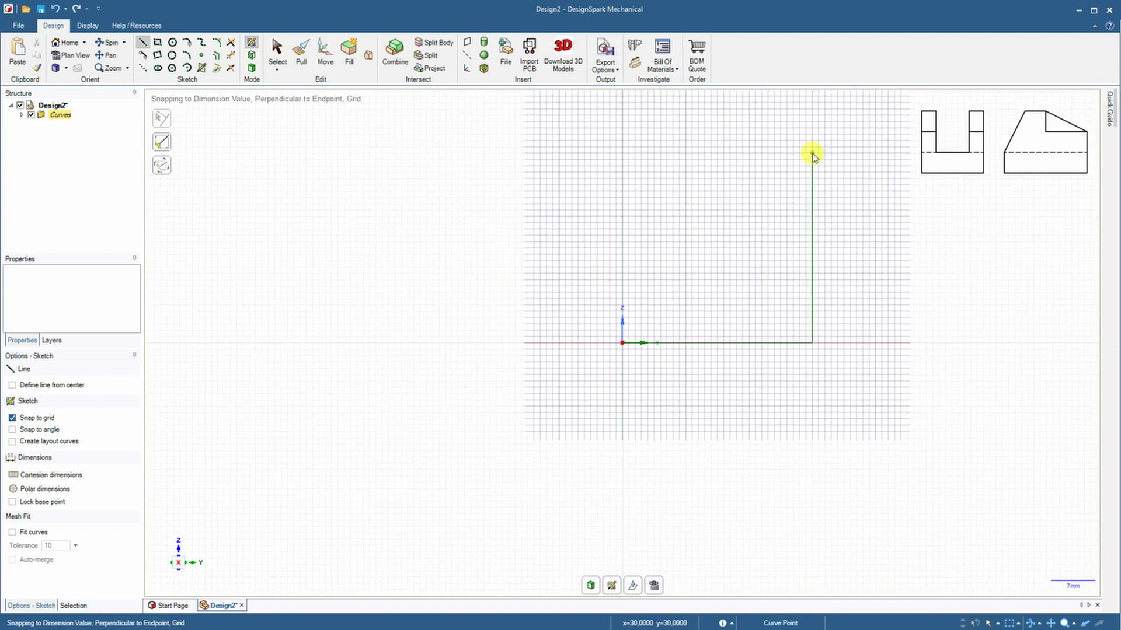
pyautogui.click(812, 154)
pyautogui.click(768, 153)
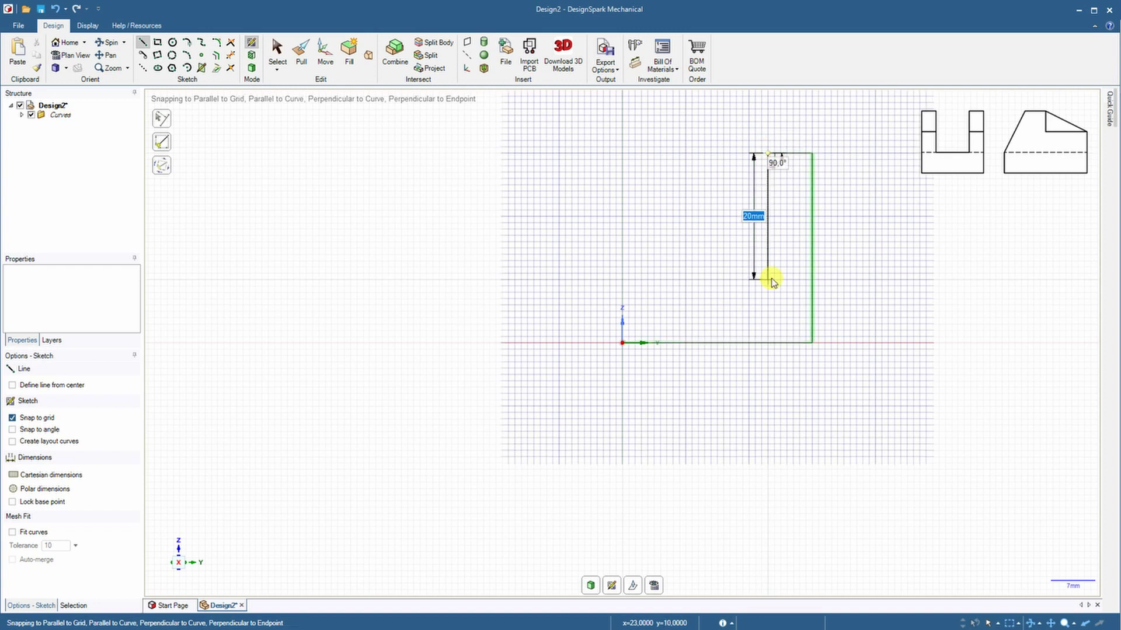
pyautogui.click(768, 280)
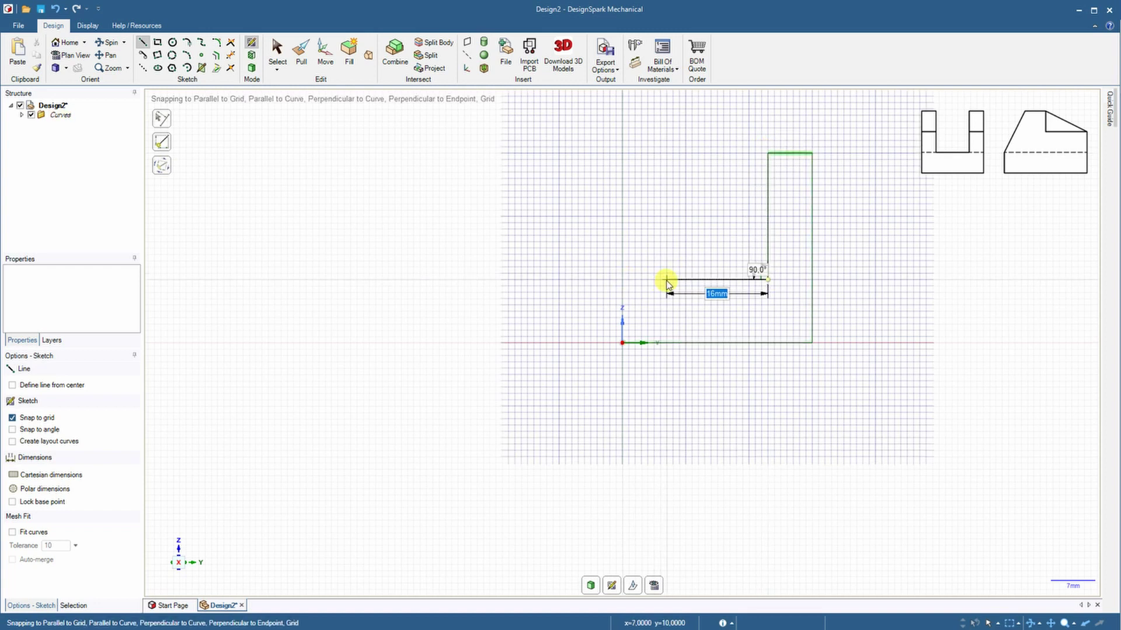
pyautogui.click(666, 279)
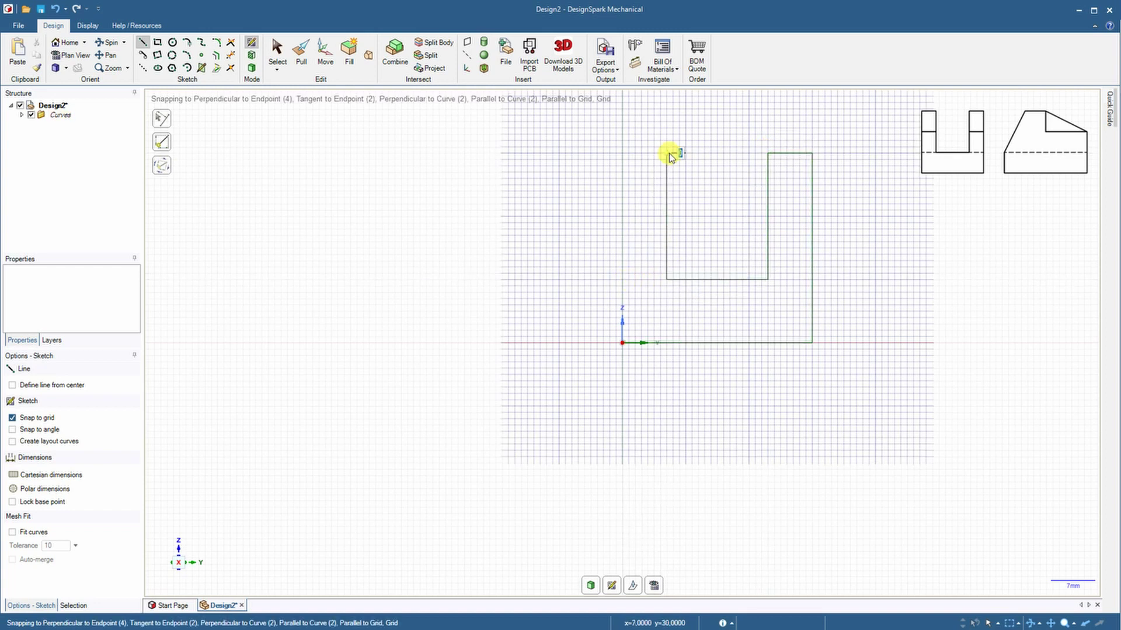
pyautogui.click(667, 153)
pyautogui.click(622, 153)
pyautogui.click(293, 68)
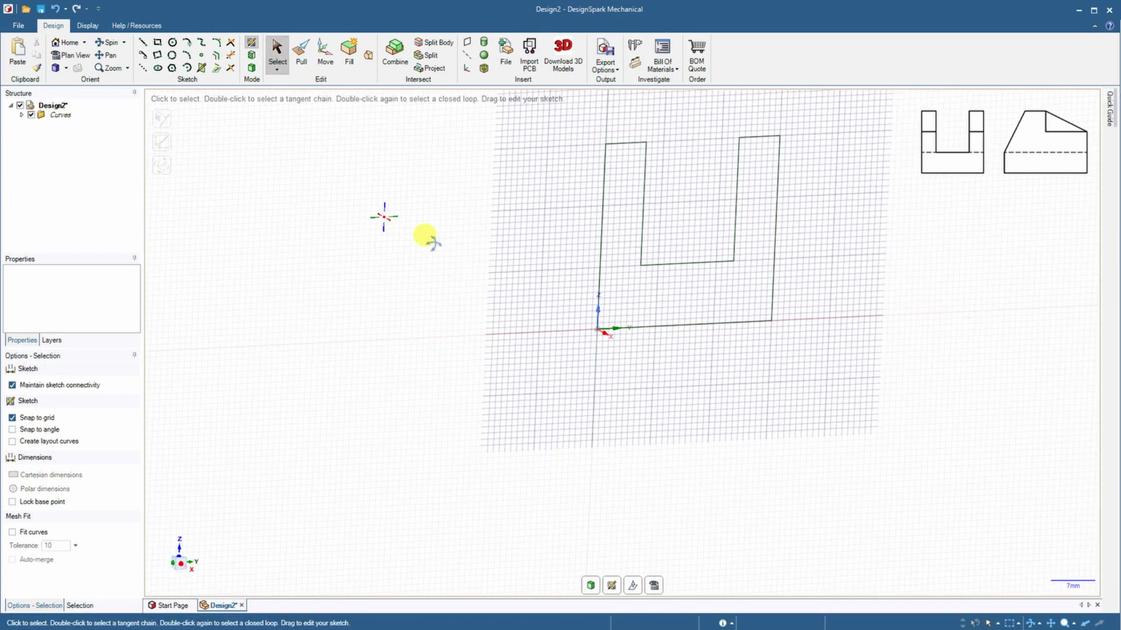
pyautogui.click(302, 58)
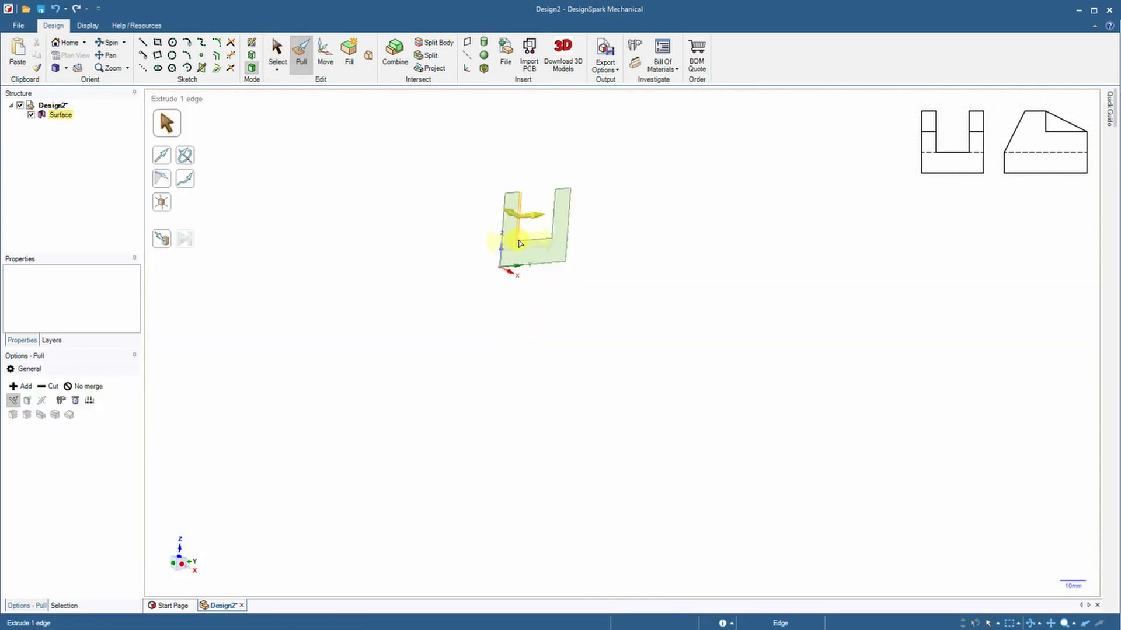
pyautogui.moveTo(500, 243)
pyautogui.mouseDown()
pyautogui.moveTo(450, 220)
pyautogui.moveTo(463, 225)
pyautogui.mouseUp()
pyautogui.click(463, 225)
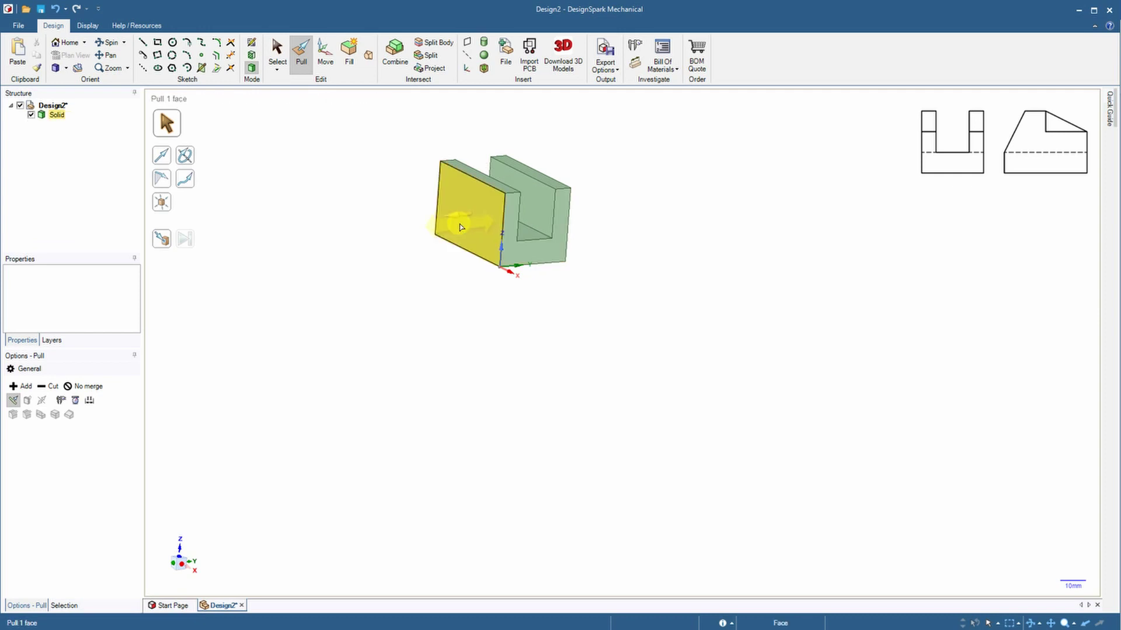
pyautogui.click(56, 9)
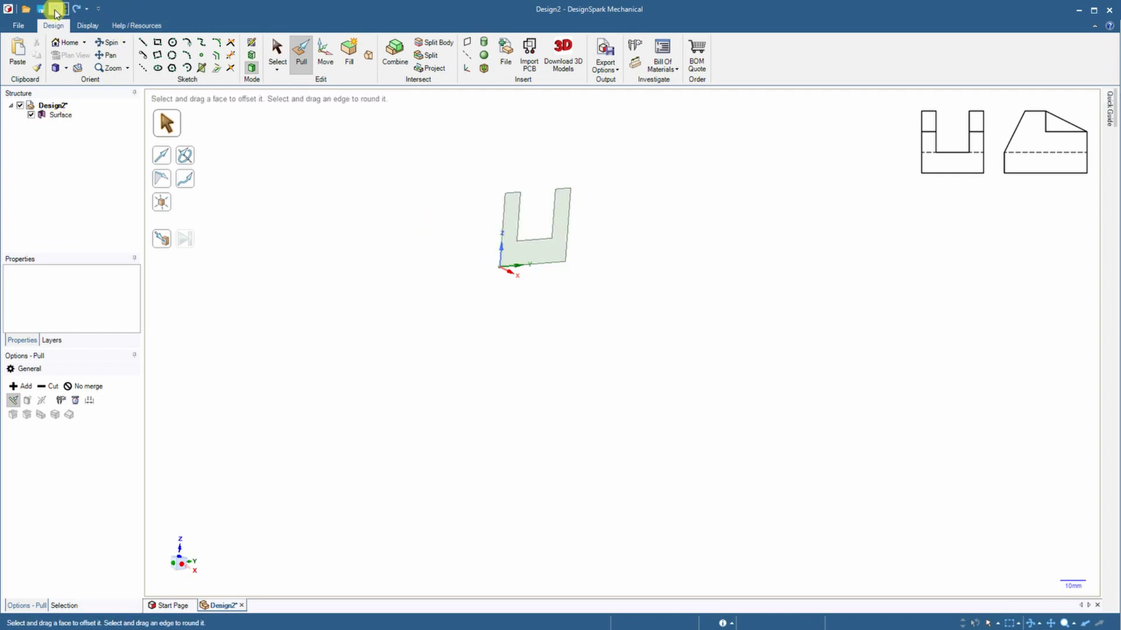
# Pull the U-shaped surface 40 mm into a solid, extending it back from the origin.
pyautogui.moveTo(527, 258); pyautogui.dragTo(468, 219)
pyautogui.write('40')
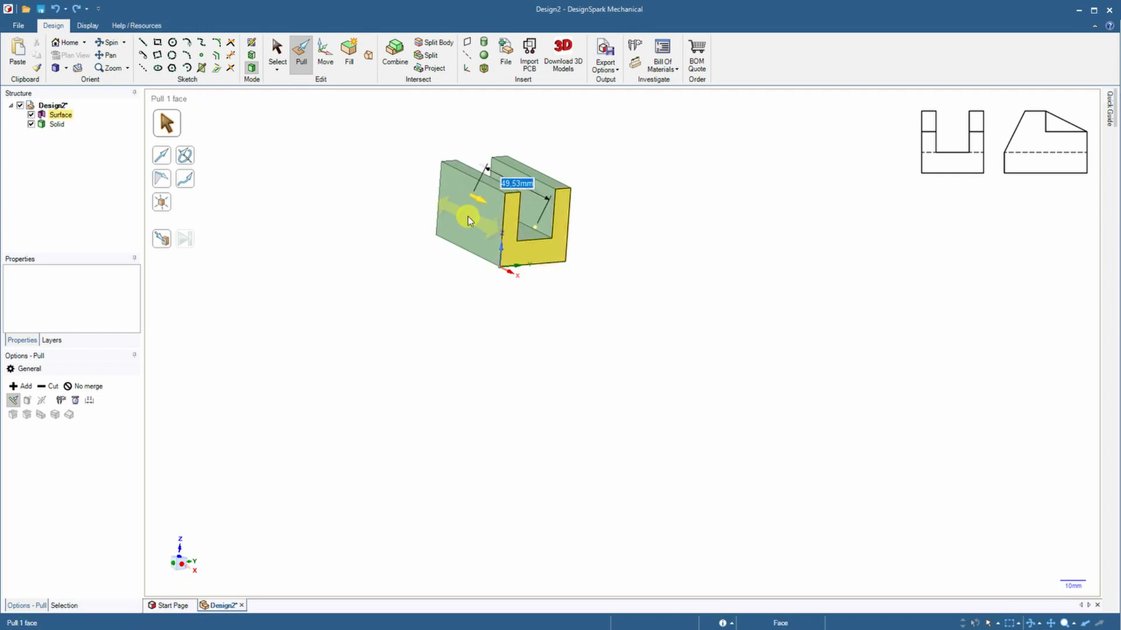
pyautogui.press('Return')
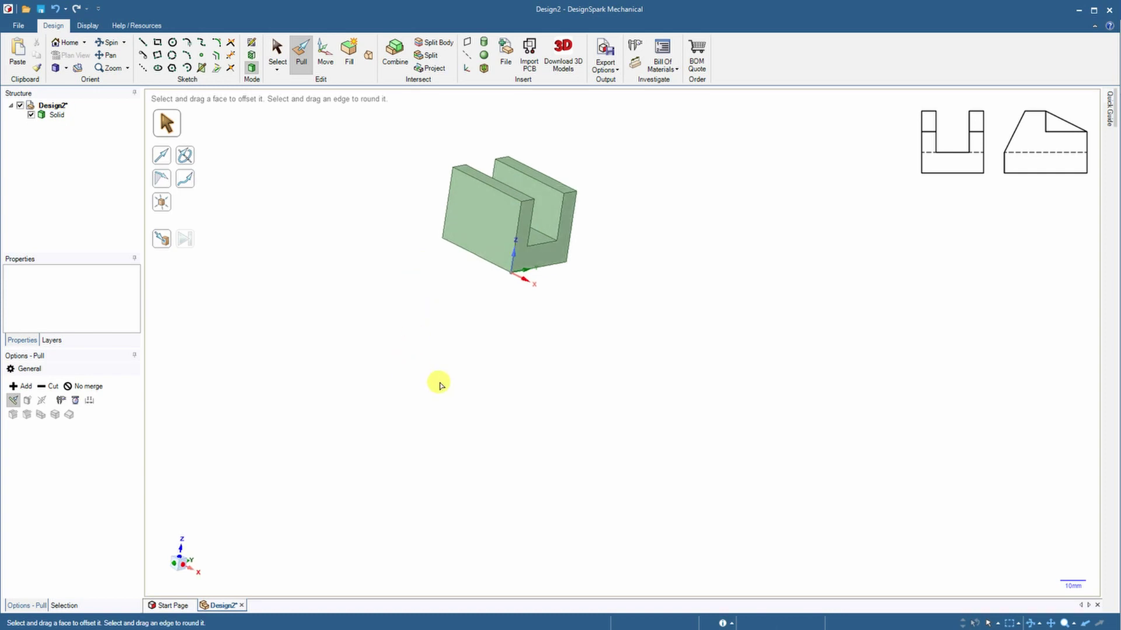
# Sketch a slanted line on the outer side face, from 10 mm above the bottom far corner to the top edge, 10 mm in.
pyautogui.click(143, 43)
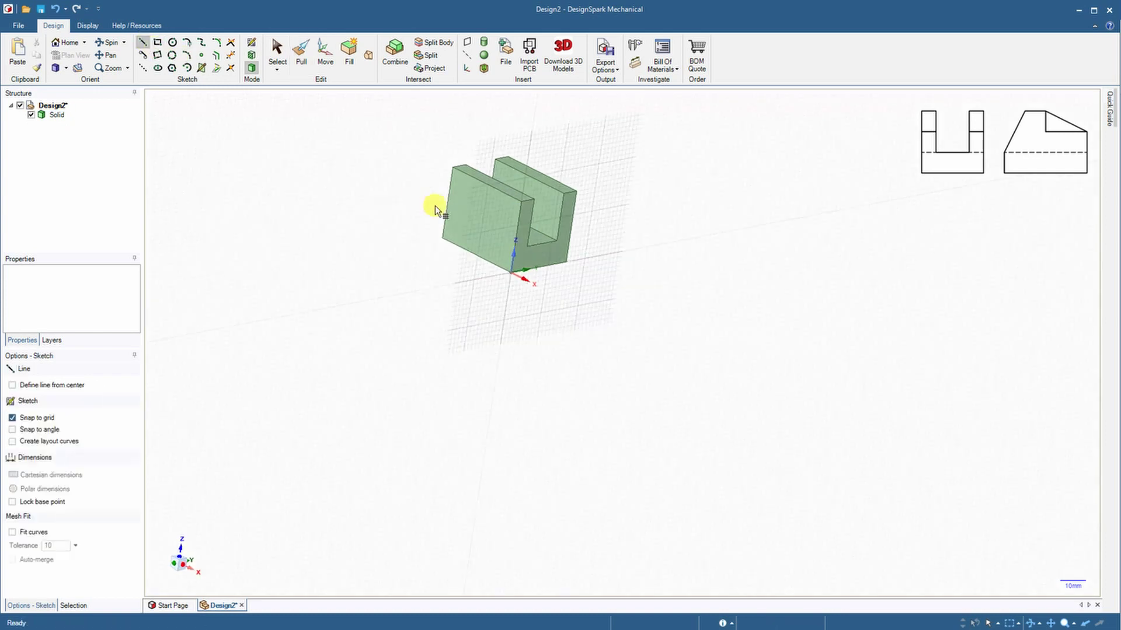
pyautogui.click(472, 221)
pyautogui.click(654, 585)
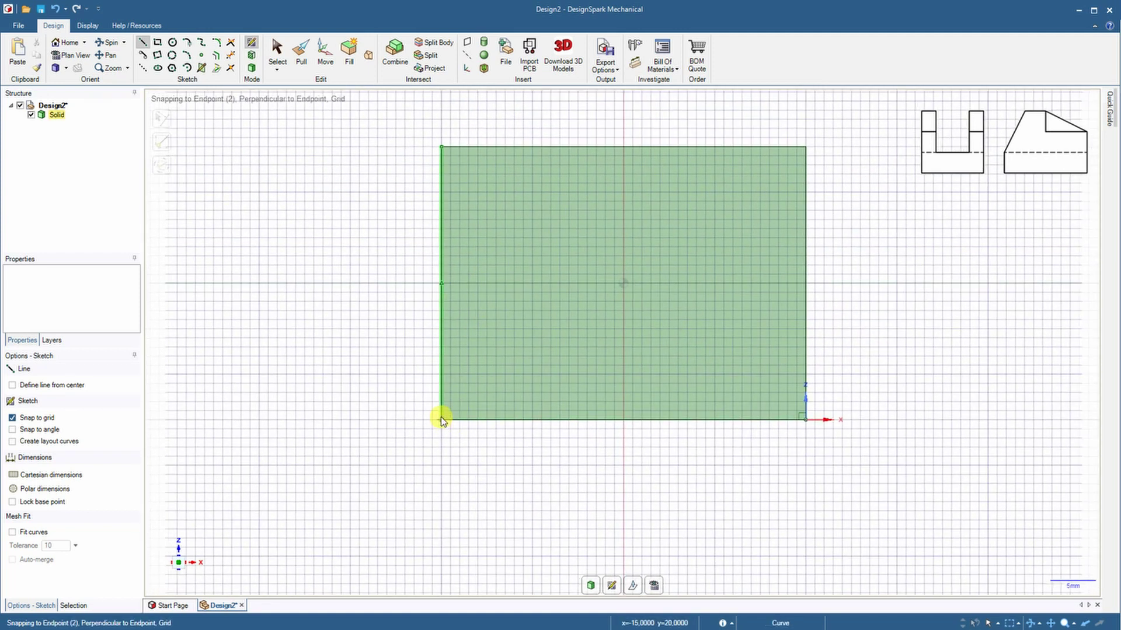
pyautogui.click(442, 328)
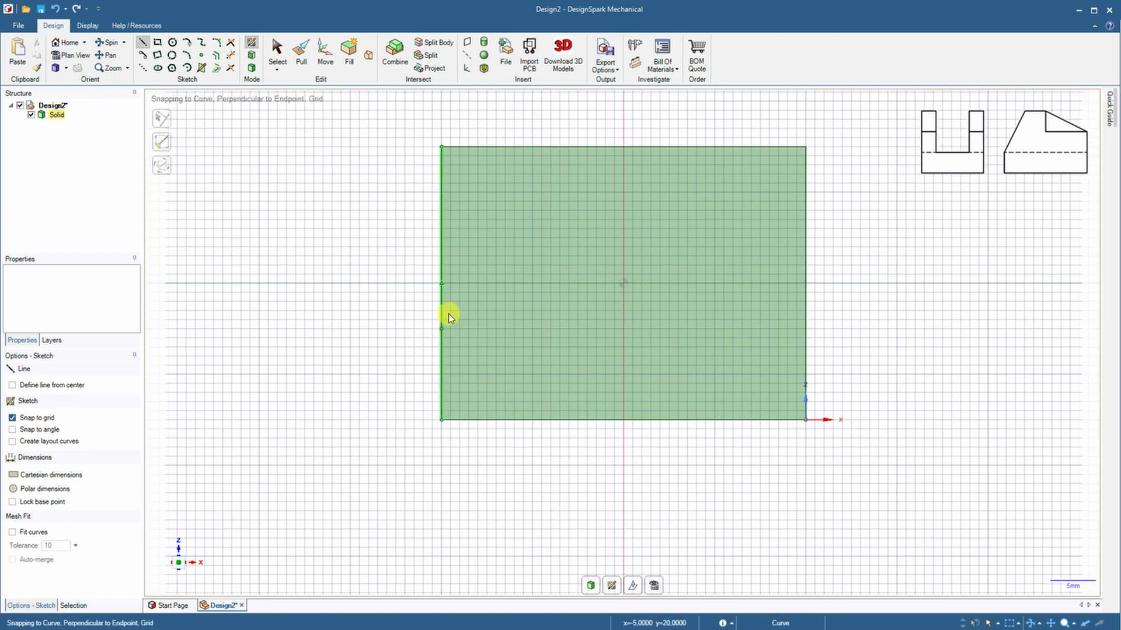
pyautogui.click(41, 475)
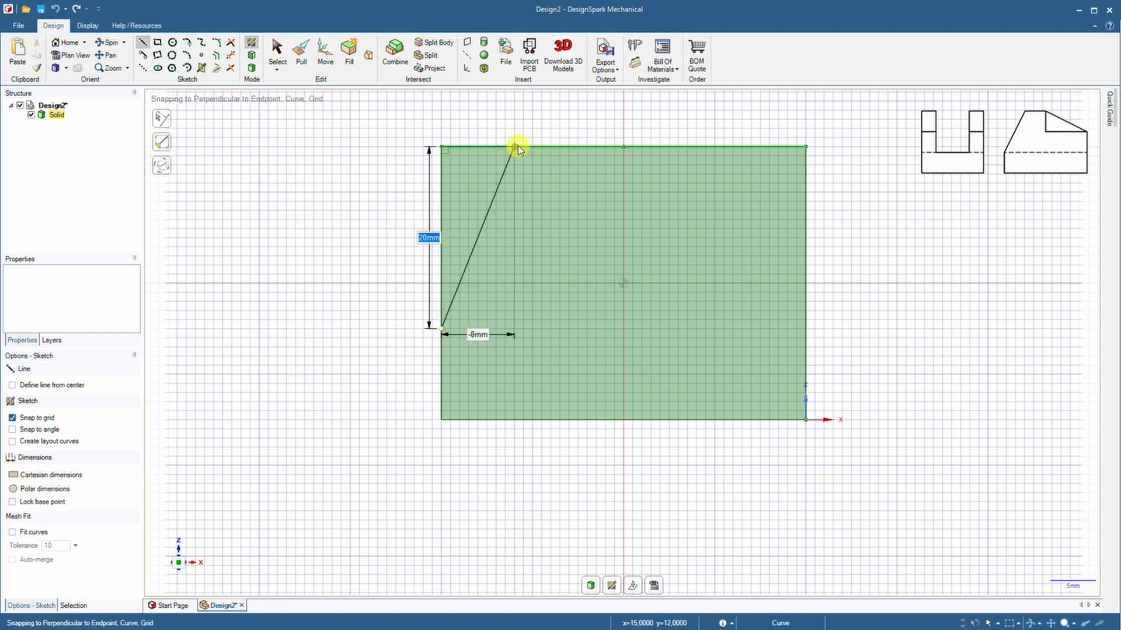
pyautogui.press('Tab')
pyautogui.write('-10')
pyautogui.press('Return')
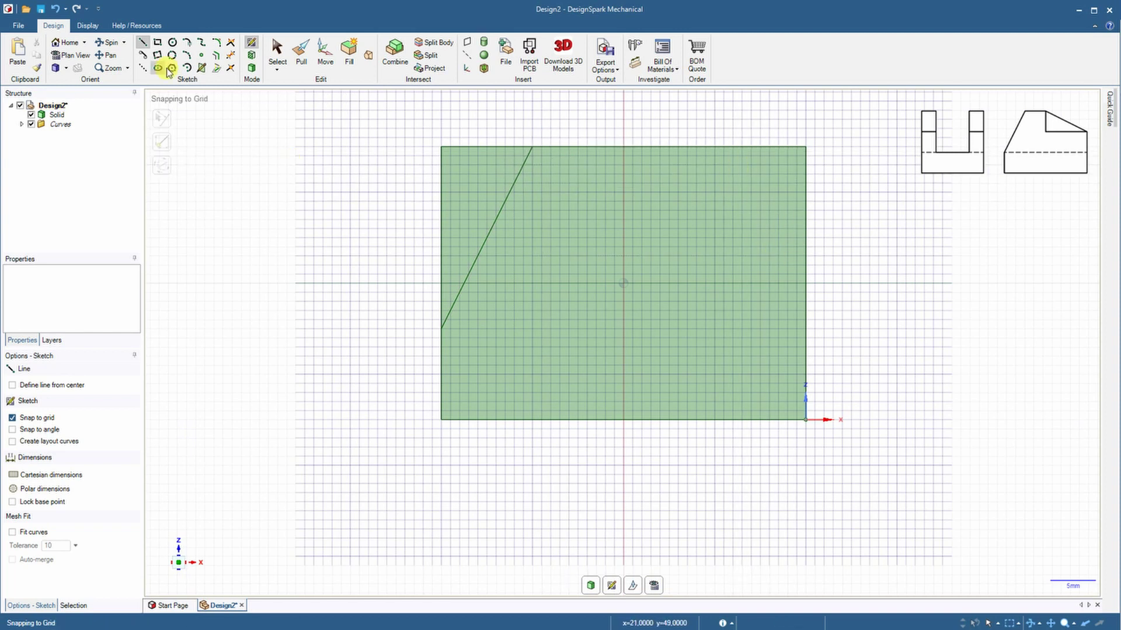
# Sketch a rectangle 20 mm wide and 10 mm high on the side face from its top corner above the origin.
pyautogui.click(806, 147)
pyautogui.press('Tab')
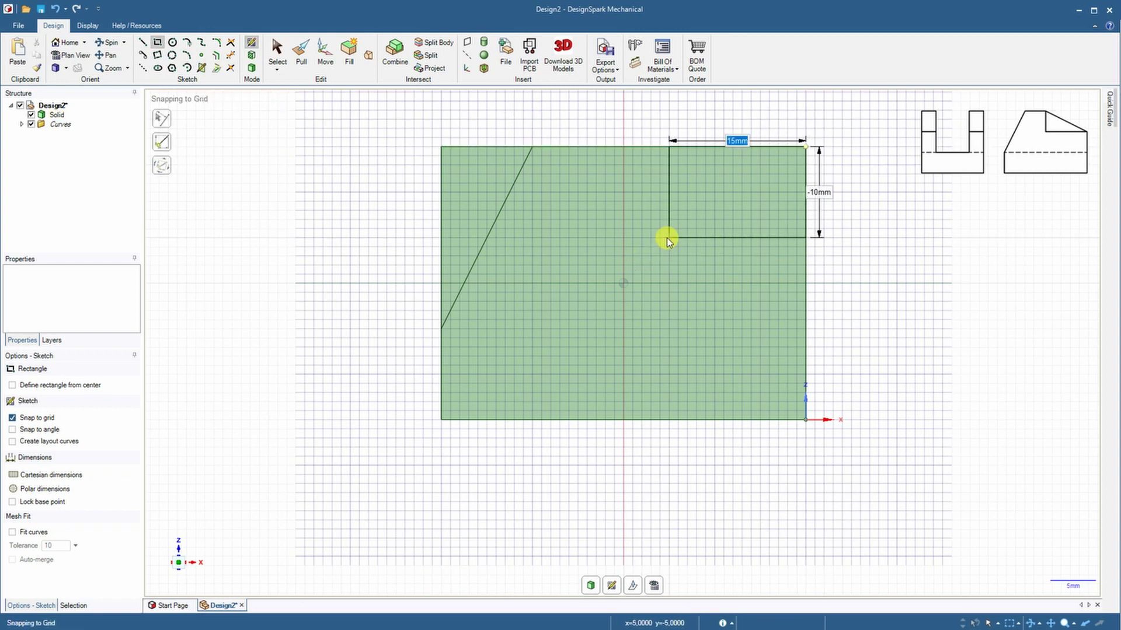
pyautogui.write('20')
pyautogui.press('Return')
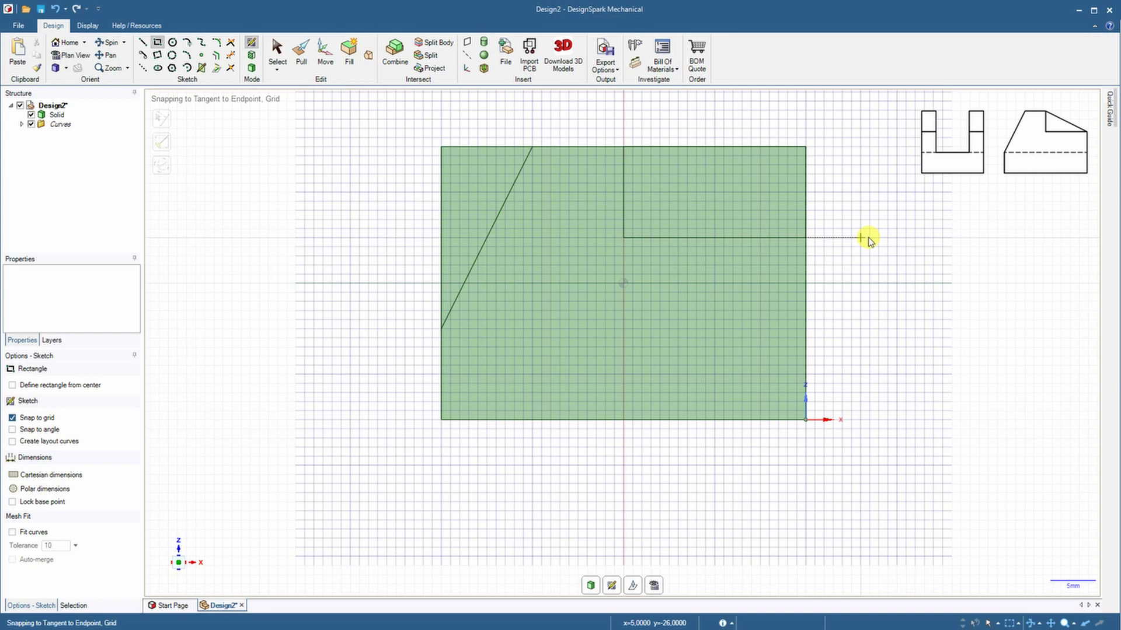
# Cut away the triangular corner through both walls of the U block and the rectangular region through the near wall only.
pyautogui.press('d')
pyautogui.keyDown('shift'); pyautogui.moveTo(615, 239); pyautogui.dragTo(576, 312, button='middle'); pyautogui.keyUp('shift')
pyautogui.click(301, 55)
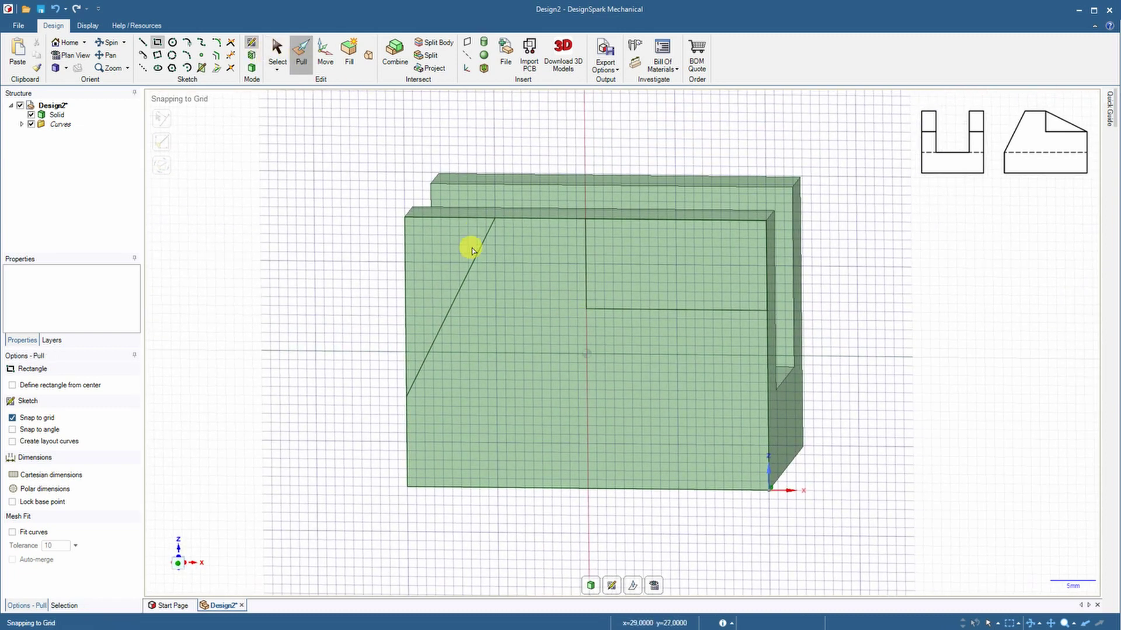
pyautogui.click(467, 251)
pyautogui.moveTo(467, 251); pyautogui.dragTo(512, 182)
pyautogui.moveTo(879, 331); pyautogui.dragTo(808, 356, button='middle')
pyautogui.moveTo(595, 311); pyautogui.dragTo(652, 285)
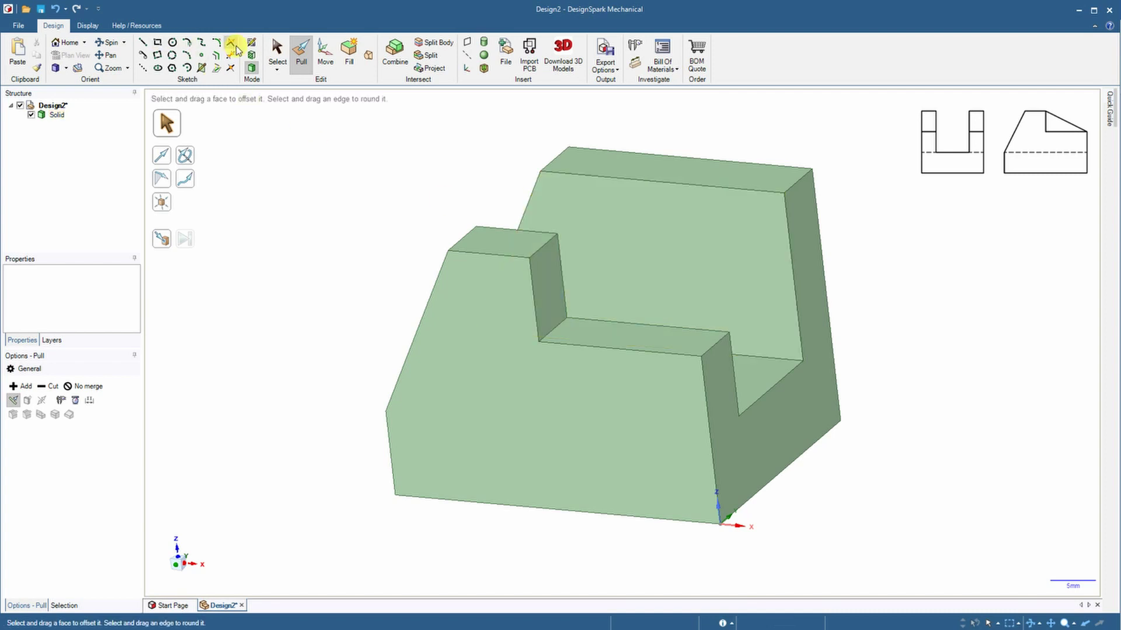
# Sketch a line on the far wall's inner face, 20 mm across and 10 mm high at the top corner, and cut away the triangle above it.
pyautogui.press('k')
pyautogui.click(688, 263)
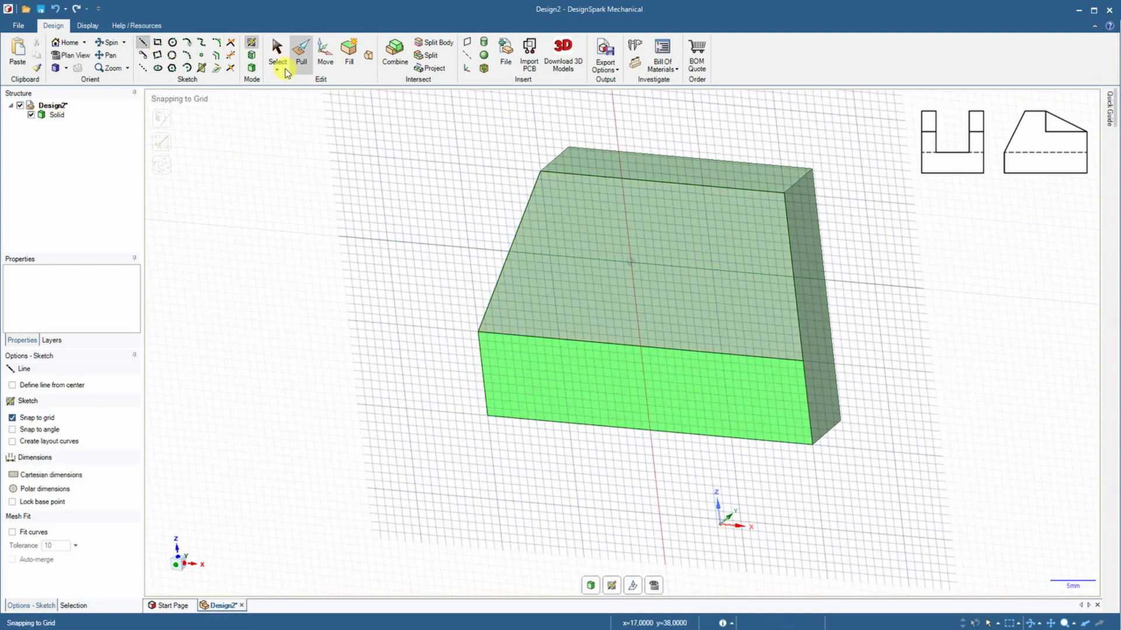
pyautogui.click(653, 585)
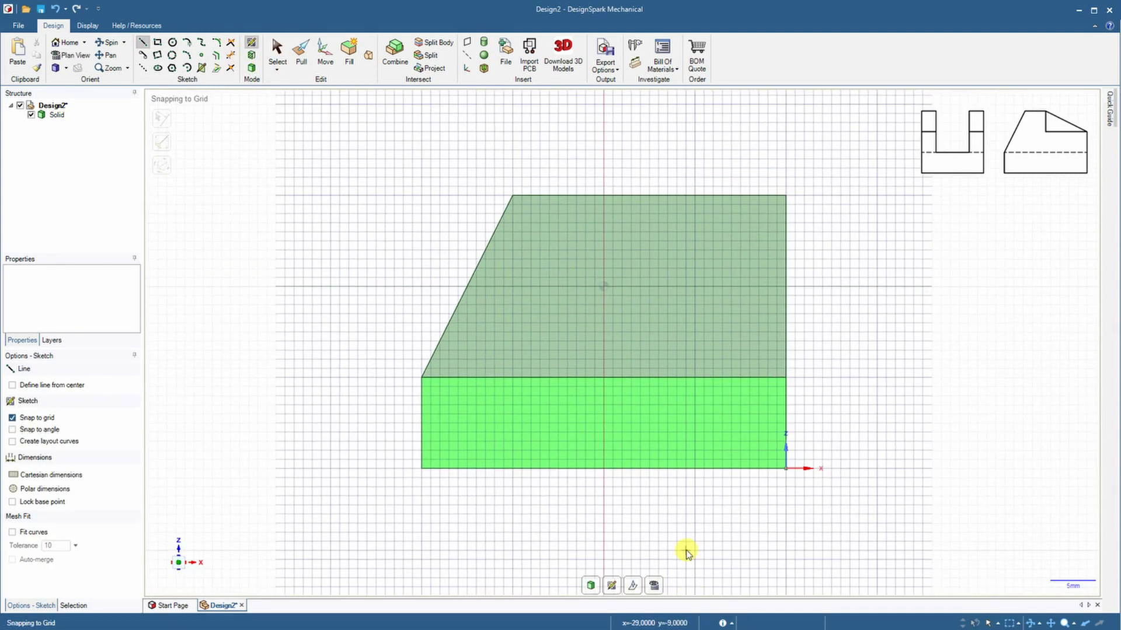
pyautogui.click(779, 287)
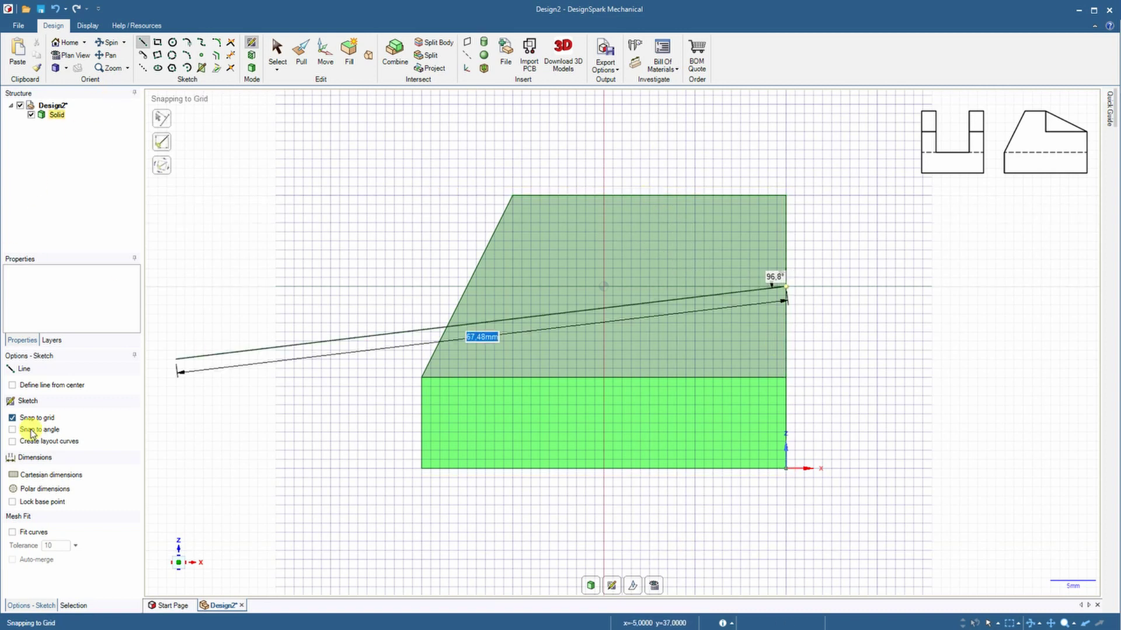
pyautogui.click(71, 475)
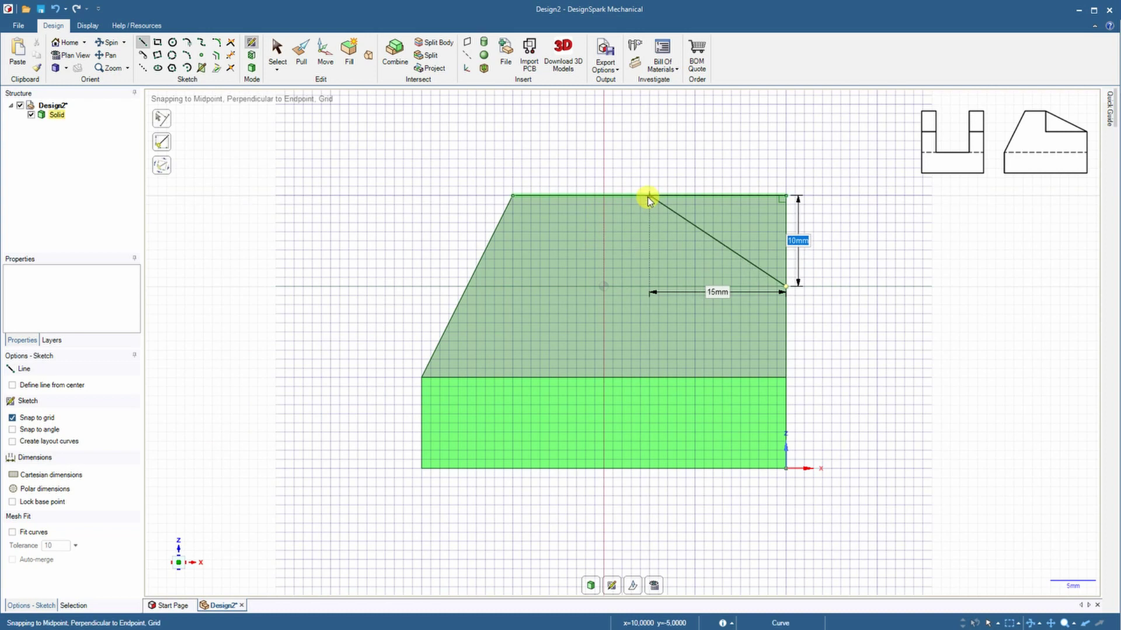
pyautogui.write('20')
pyautogui.press('Return')
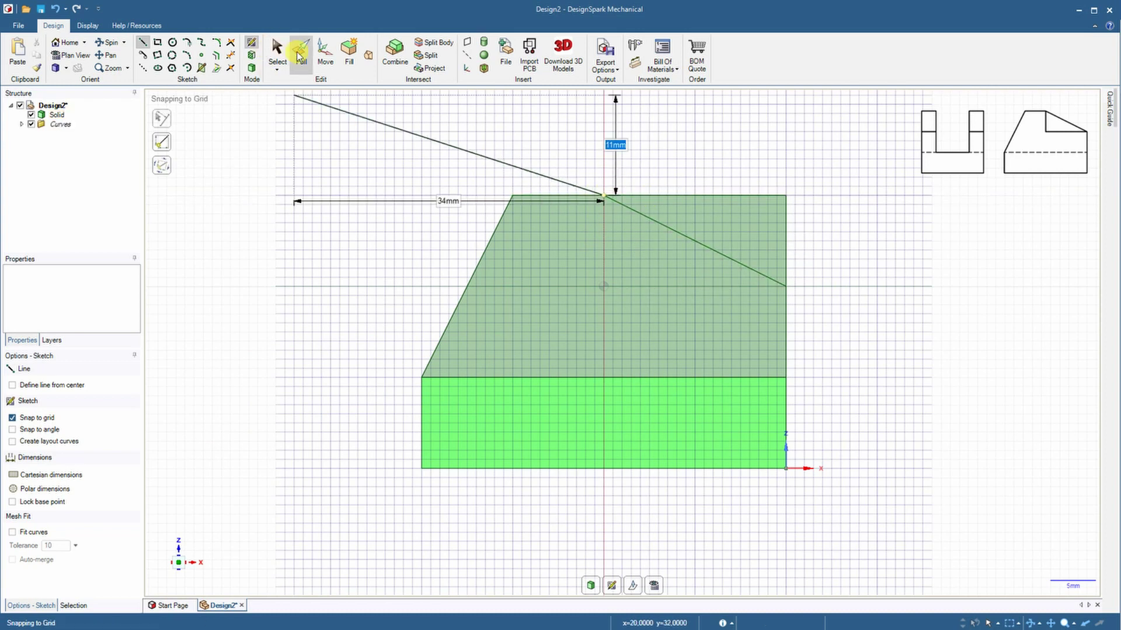
pyautogui.press('p')
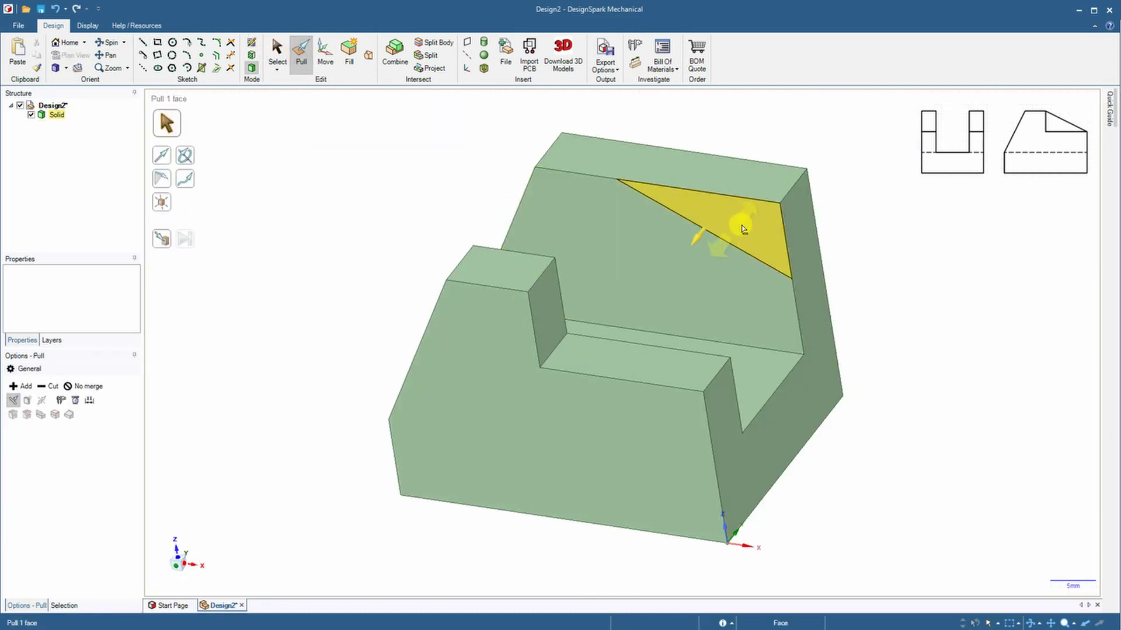
pyautogui.moveTo(295, 362)
pyautogui.mouseDown(button='middle')
pyautogui.moveTo(290, 420)
pyautogui.moveTo(340, 428)
pyautogui.moveTo(375, 395)
pyautogui.moveTo(130, 475)
pyautogui.mouseUp(button='middle')
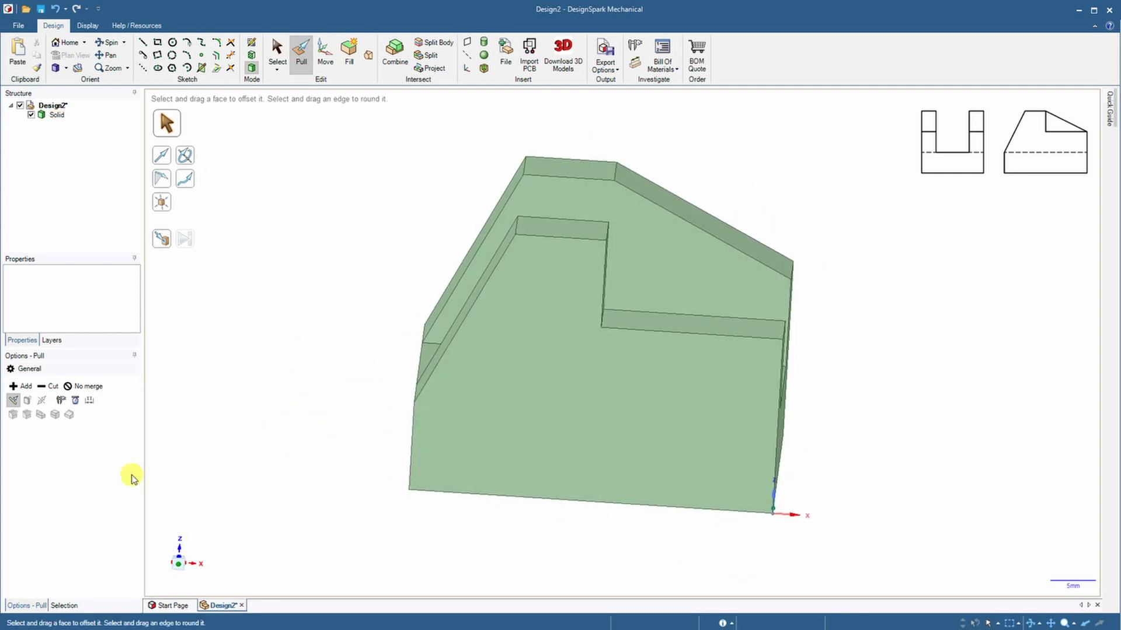
# Examine the finished U-shaped part in the side, front, top, rear and angled views against its drawing.
pyautogui.click(180, 565)
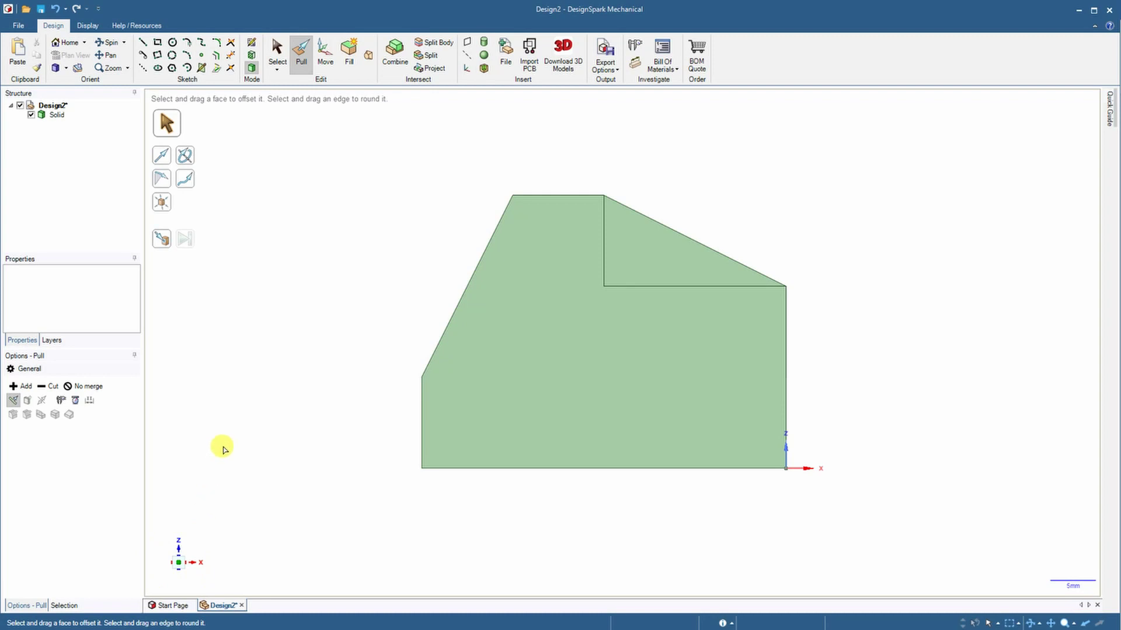
pyautogui.moveTo(928, 429); pyautogui.dragTo(773, 412, button='middle')
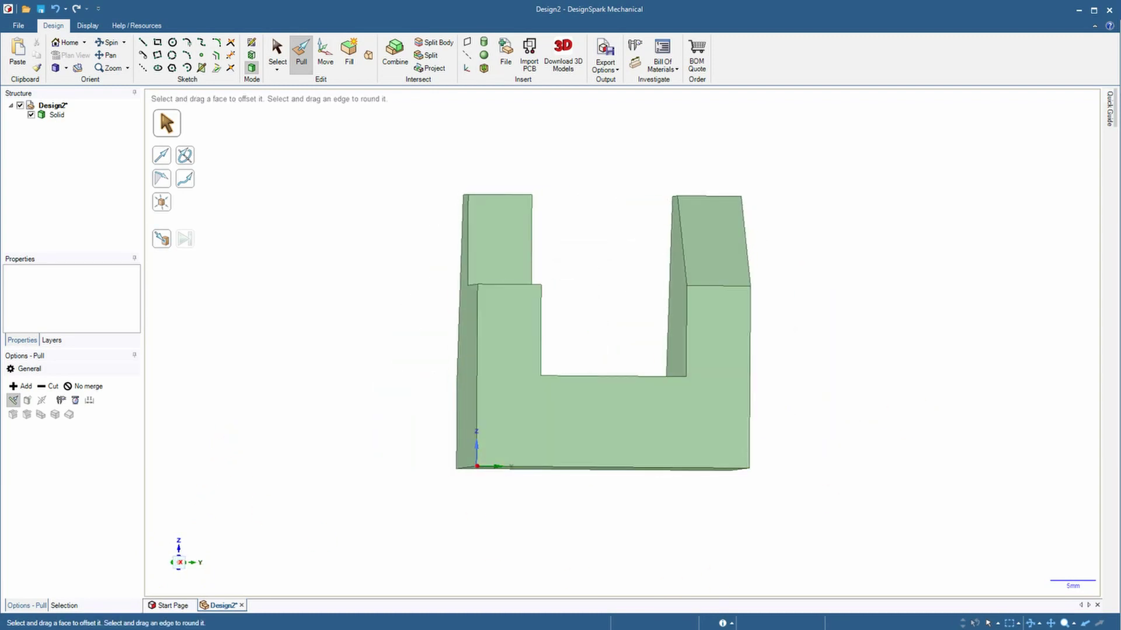
pyautogui.click(180, 564)
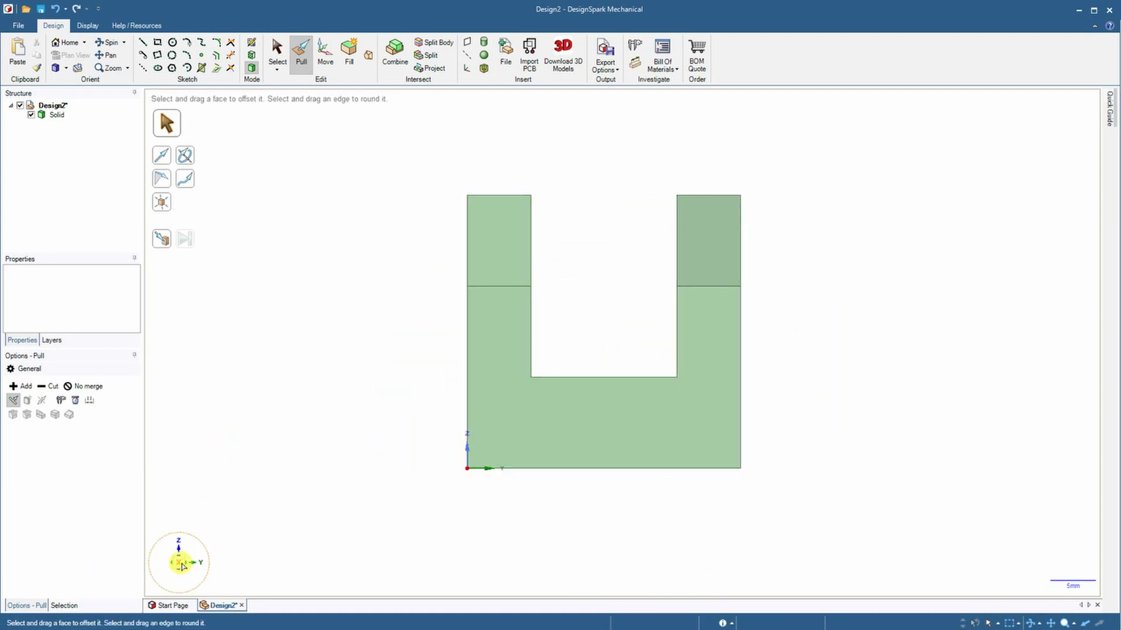
pyautogui.moveTo(199, 408)
pyautogui.mouseDown(button='middle')
pyautogui.moveTo(233, 401)
pyautogui.moveTo(338, 443)
pyautogui.moveTo(198, 561)
pyautogui.mouseUp(button='middle')
pyautogui.click(183, 564)
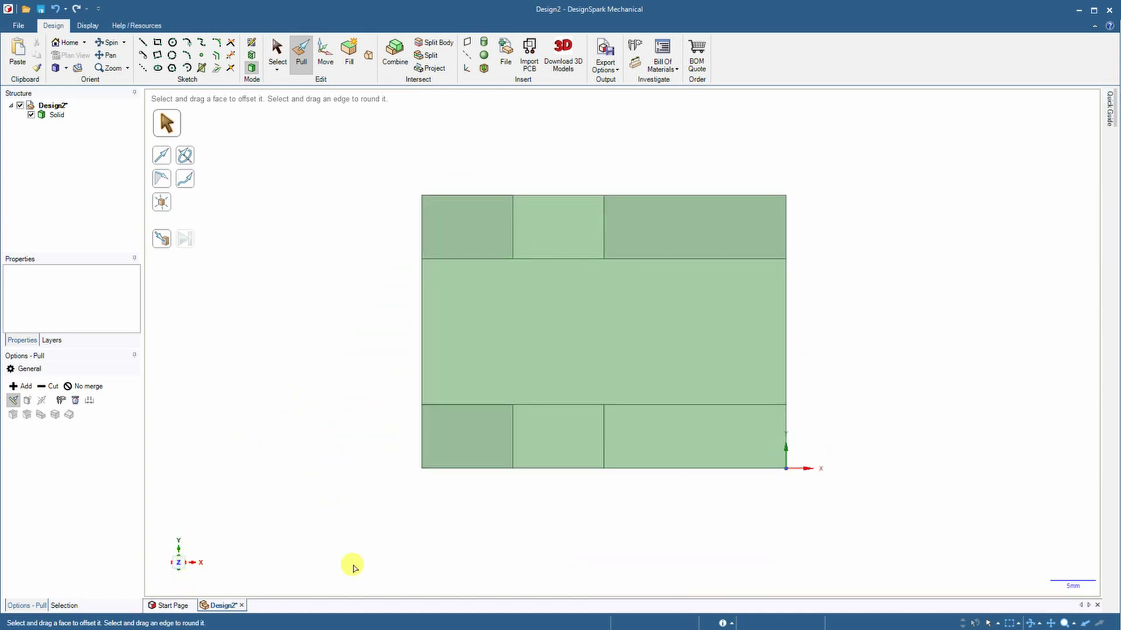
pyautogui.moveTo(620, 570)
pyautogui.mouseDown(button='middle')
pyautogui.moveTo(607, 550)
pyautogui.moveTo(621, 438)
pyautogui.moveTo(255, 580)
pyautogui.moveTo(175, 565)
pyautogui.mouseUp(button='middle')
pyautogui.click(175, 565)
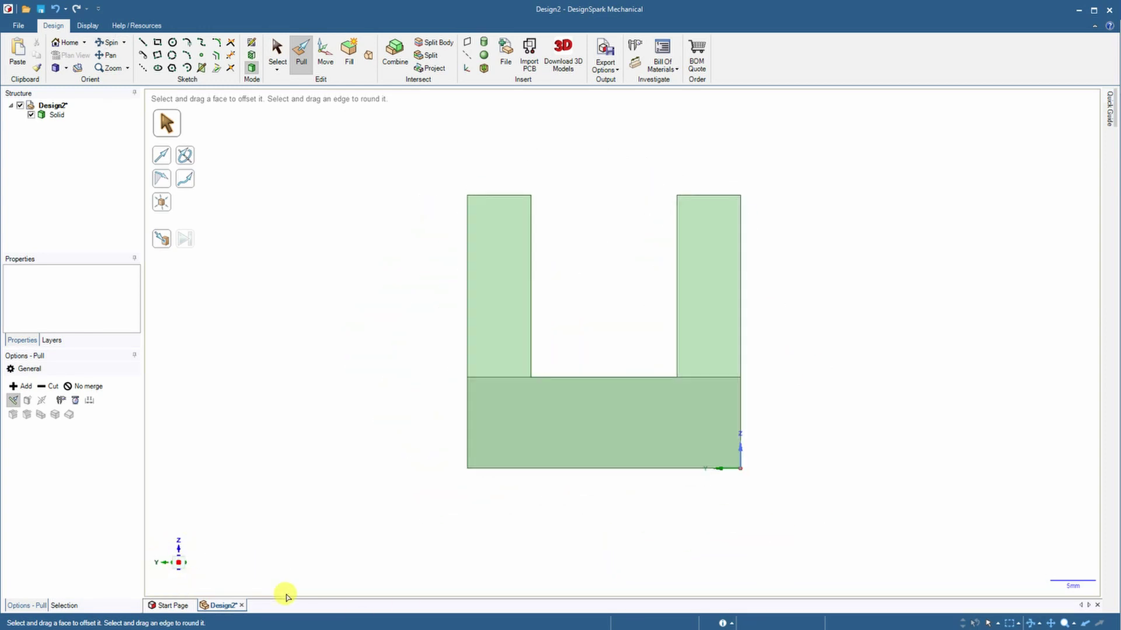
pyautogui.moveTo(491, 535); pyautogui.dragTo(382, 511, button='middle')
pyautogui.click(65, 43)
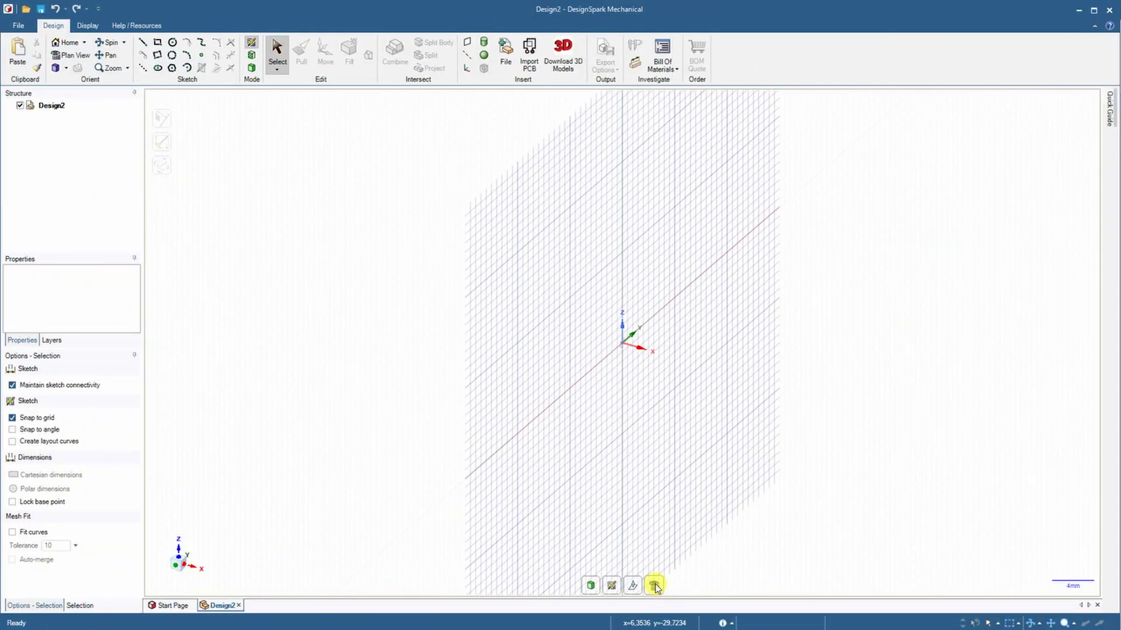
# Sketch a closed L profile face-on from the origin, 40 mm wide and 30 mm high, with a 10 mm high foot and 10 mm wide upright.
pyautogui.click(654, 585)
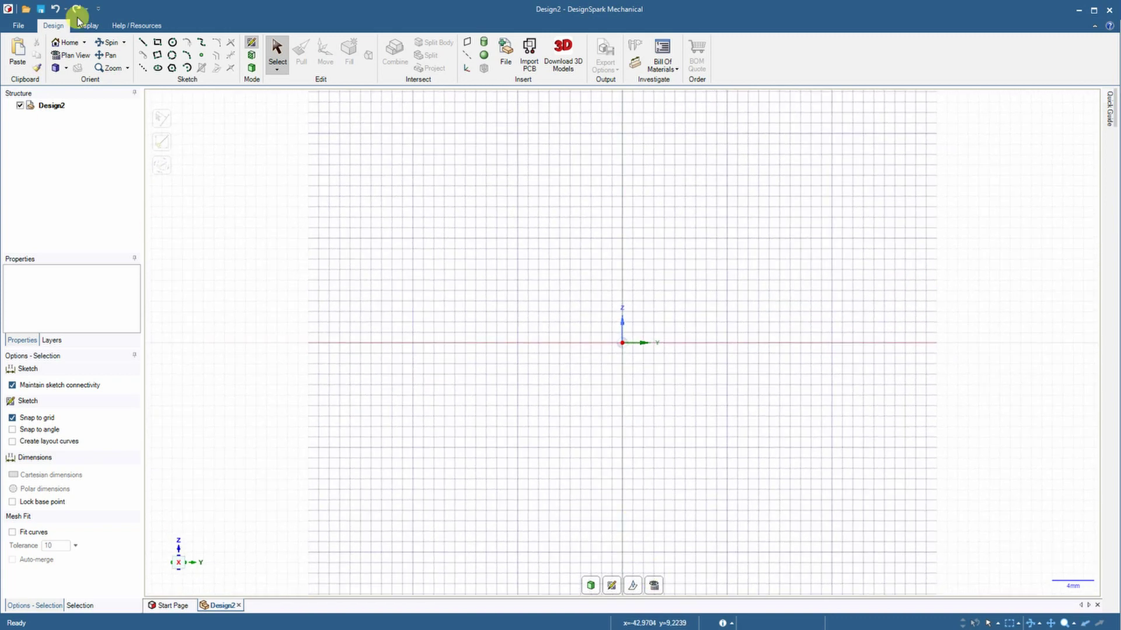
pyautogui.click(143, 42)
pyautogui.click(623, 343)
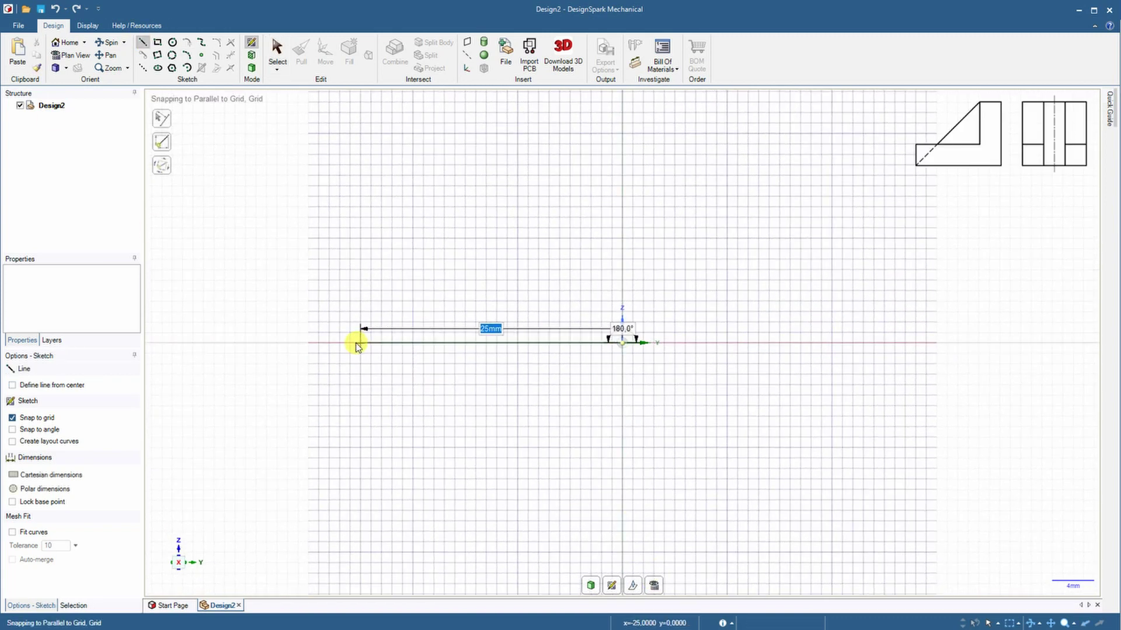
pyautogui.press('Return')
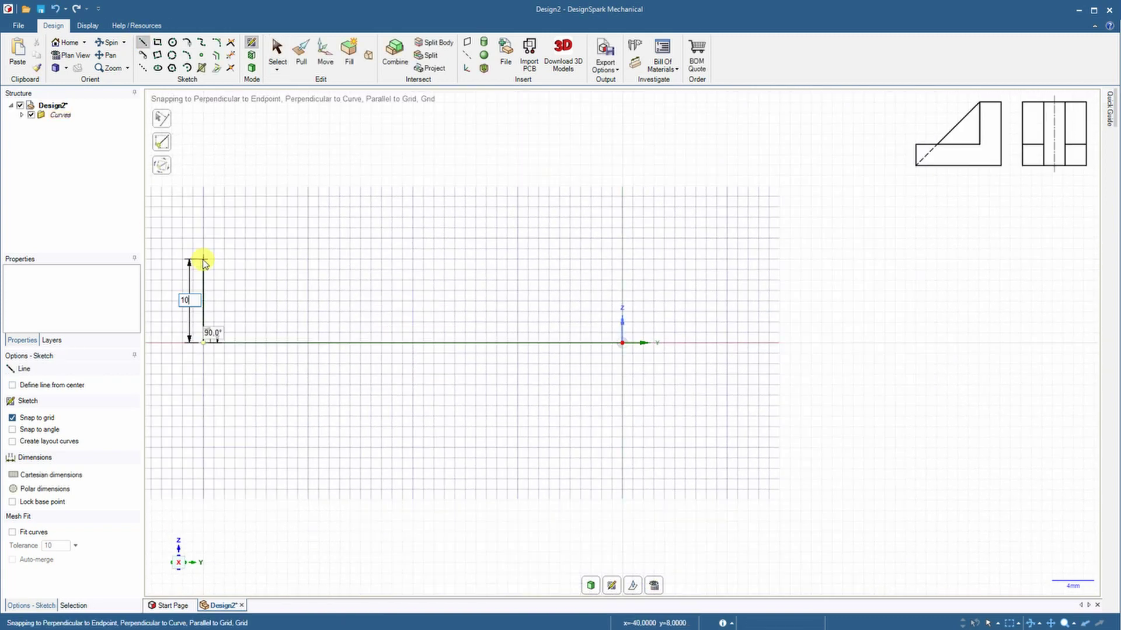
pyautogui.click(203, 237)
pyautogui.click(518, 238)
pyautogui.scroll(-3, 514, 123)
pyautogui.click(558, 153)
pyautogui.click(622, 153)
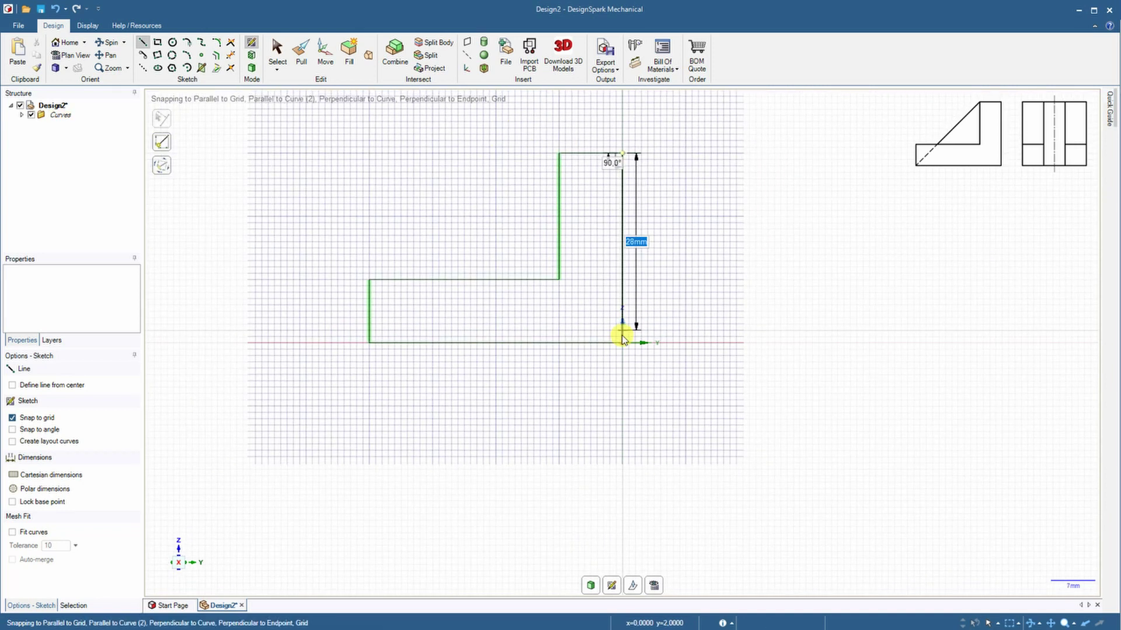
# Pull the L-shaped surface 10 mm into a solid.
pyautogui.moveTo(443, 251); pyautogui.dragTo(487, 326, button='middle')
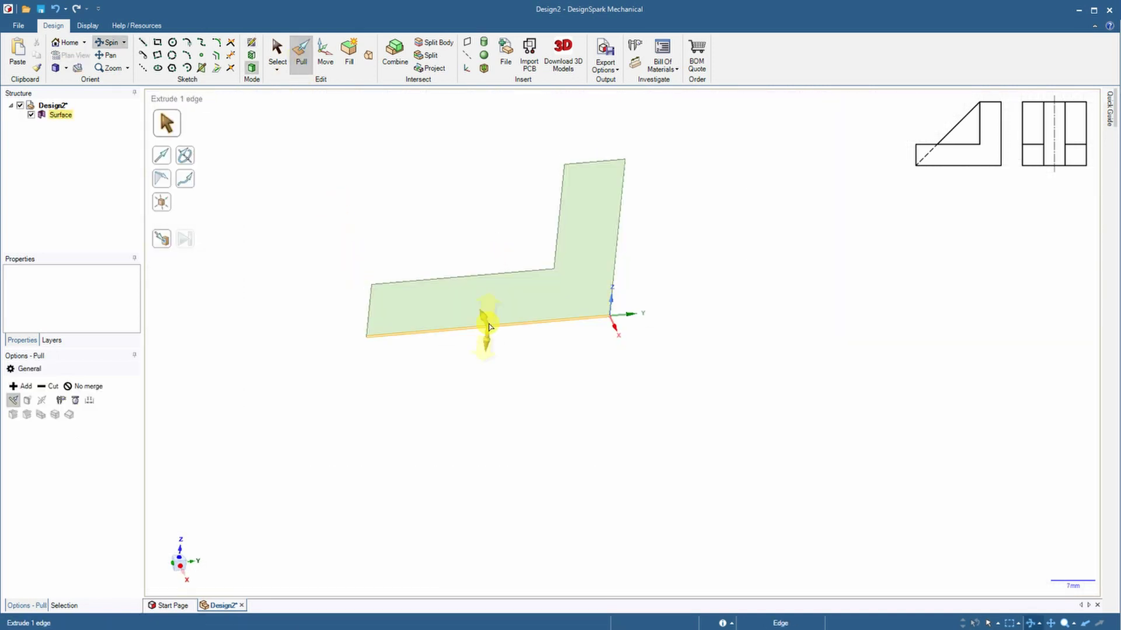
pyautogui.moveTo(491, 317); pyautogui.dragTo(465, 260)
pyautogui.write('10')
pyautogui.press('Return')
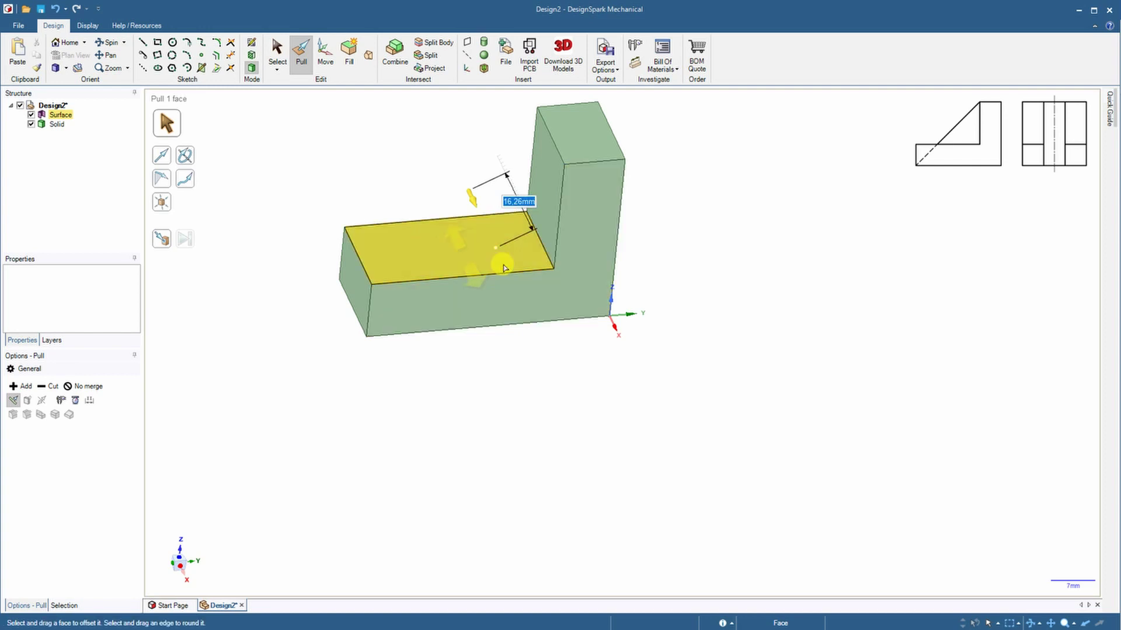
pyautogui.press('Escape')
# Sketch a diagonal on the L-shaped face from the upright's top inner corner to the foot's bottom outer corner, and turn the enclosed area into a surface for Pull.
pyautogui.click(253, 46)
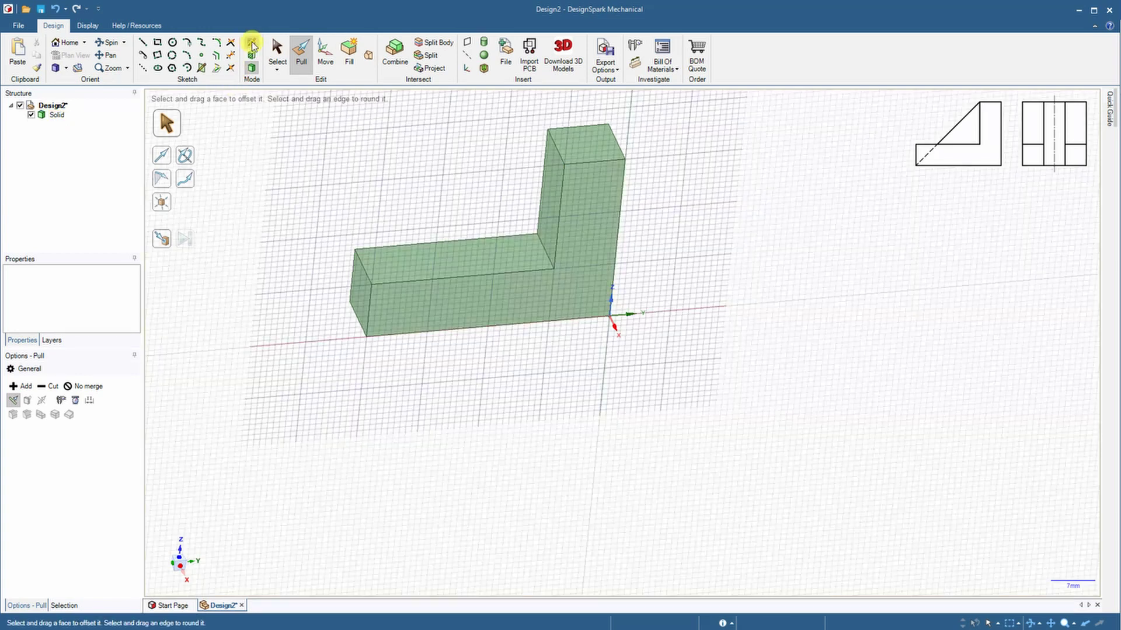
pyautogui.click(142, 42)
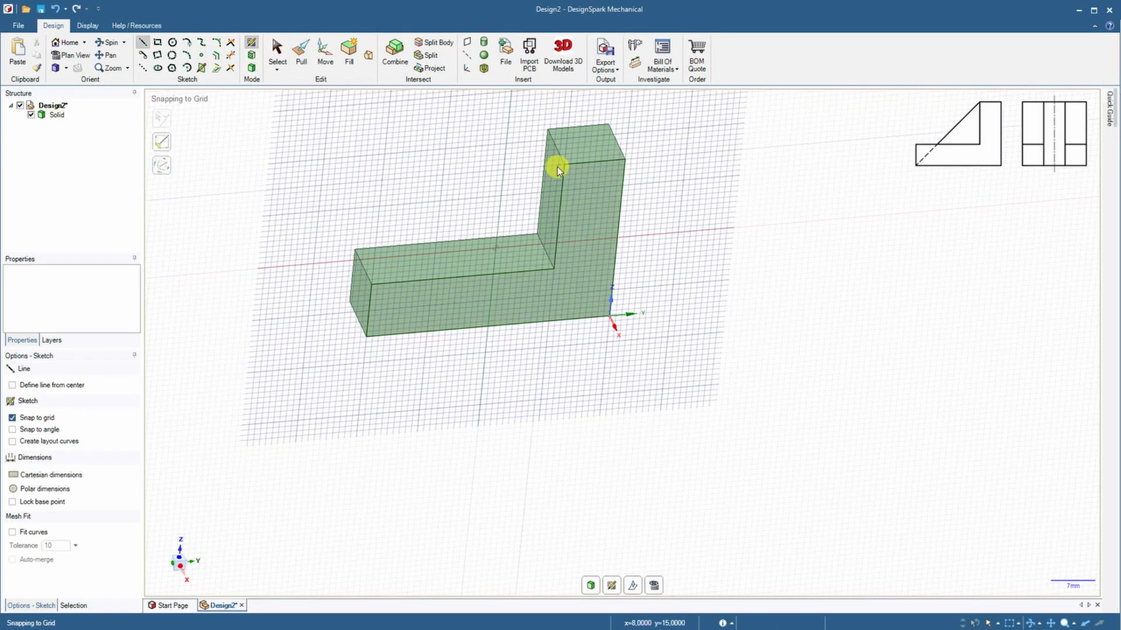
pyautogui.click(563, 164)
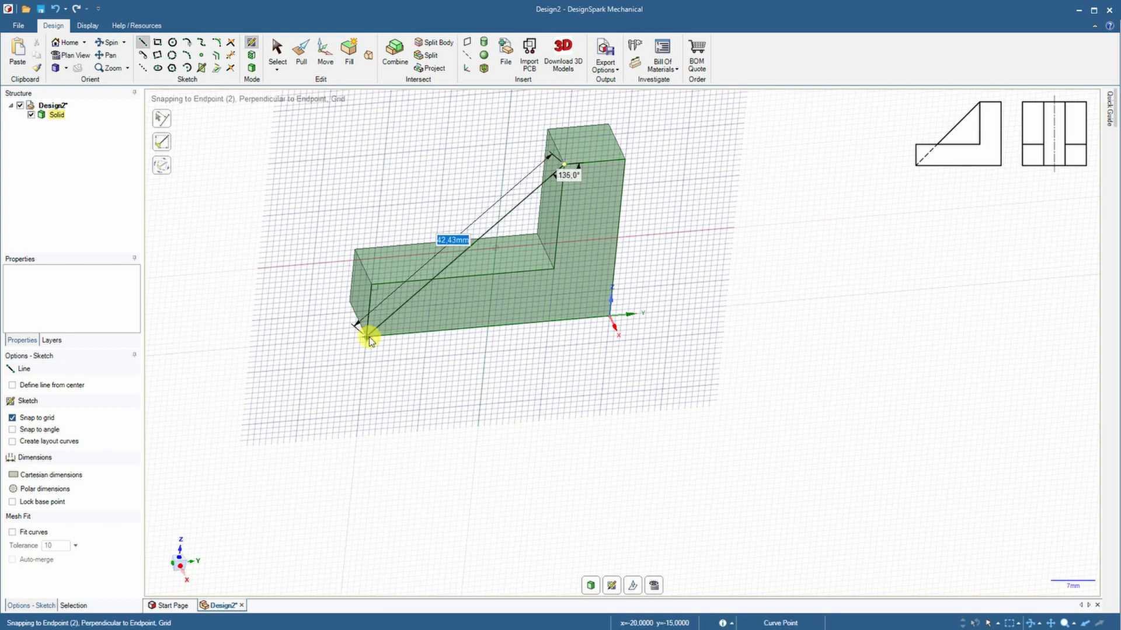
pyautogui.click(369, 338)
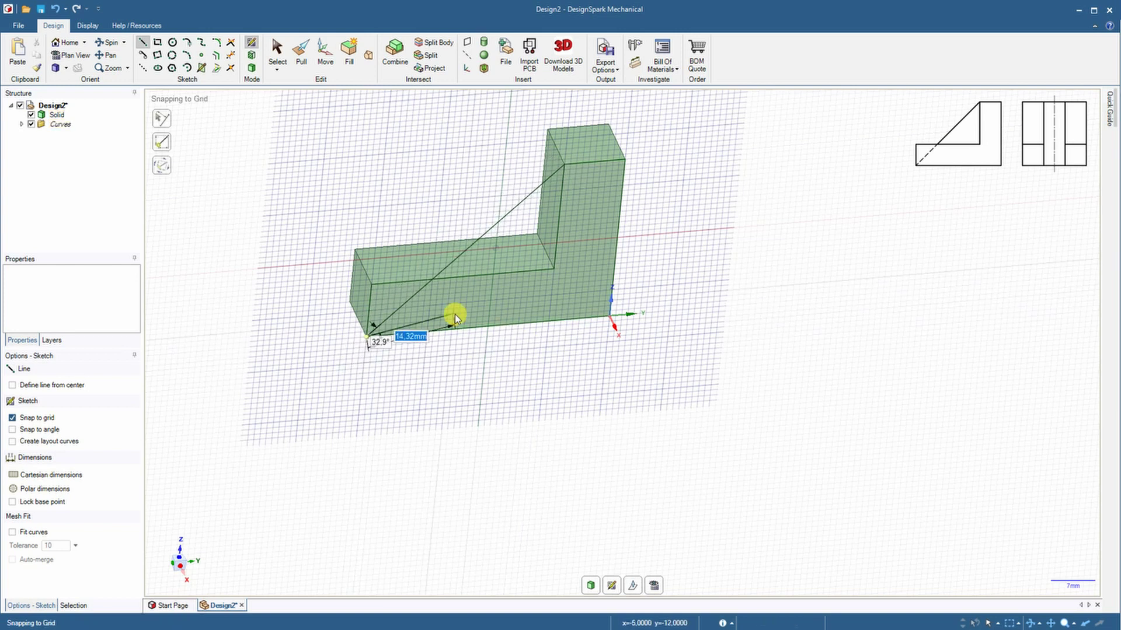
pyautogui.click(301, 52)
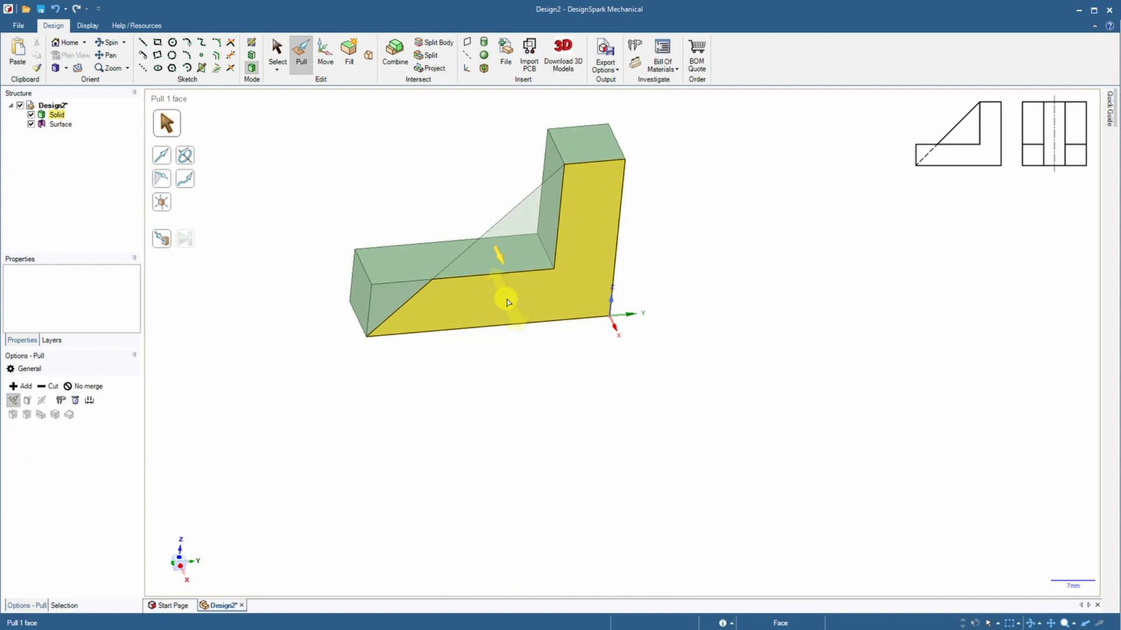
# Pull the lower L region and the triangular surface together 10 mm outward to form the sloped rib.
pyautogui.click(505, 311)
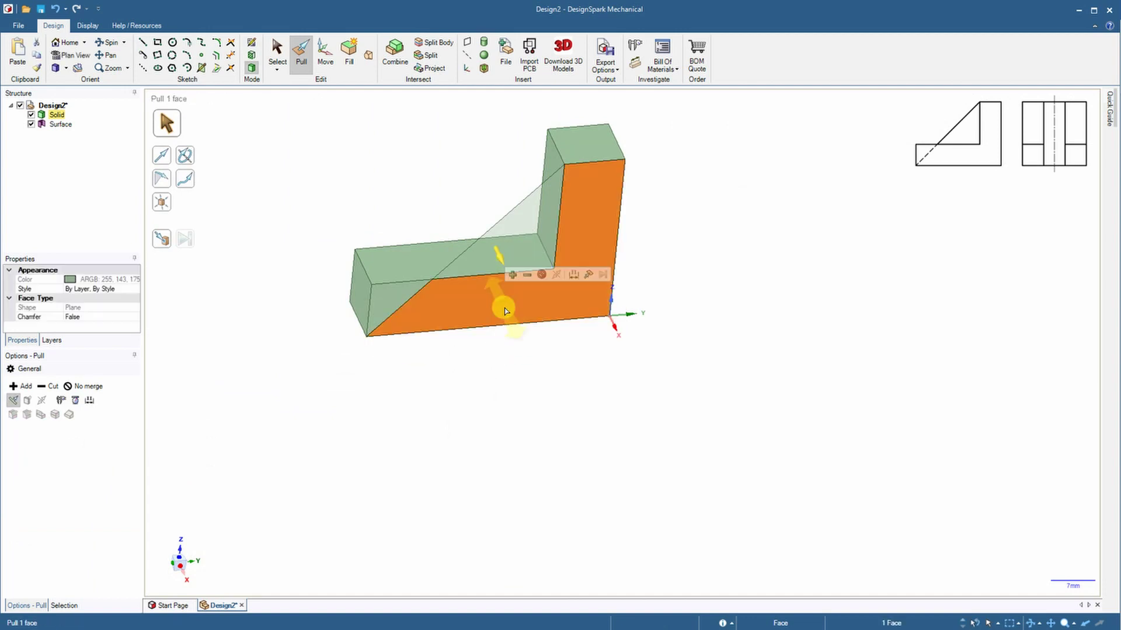
pyautogui.keyDown('ctrl'); pyautogui.click(530, 246); pyautogui.keyUp('ctrl')
pyautogui.moveTo(530, 262); pyautogui.dragTo(538, 295)
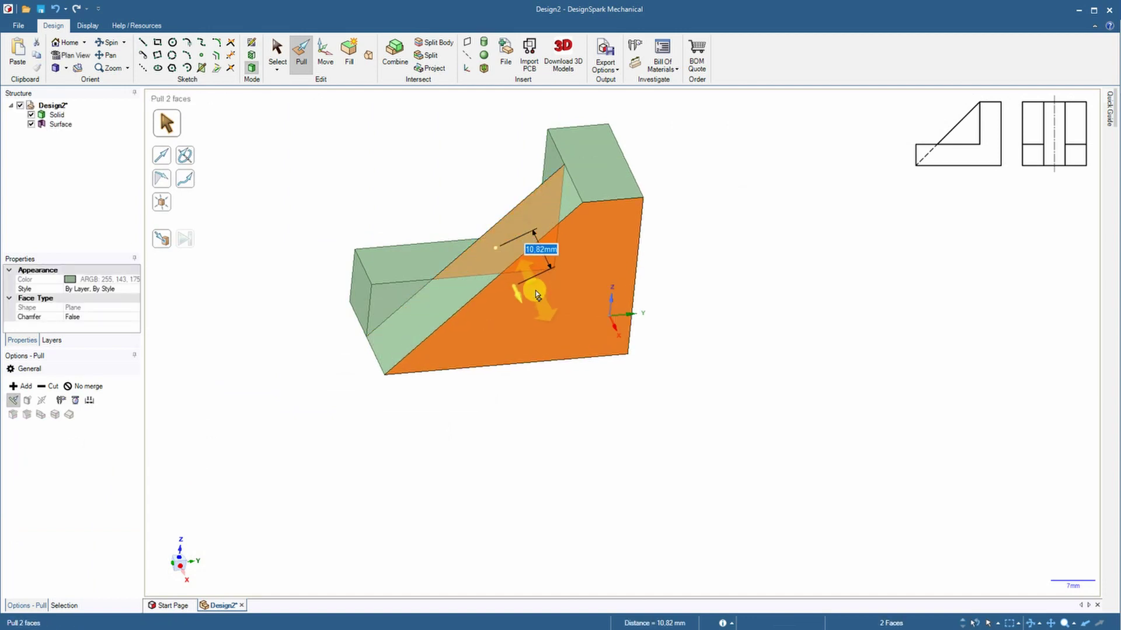
pyautogui.write('10')
pyautogui.press('Return')
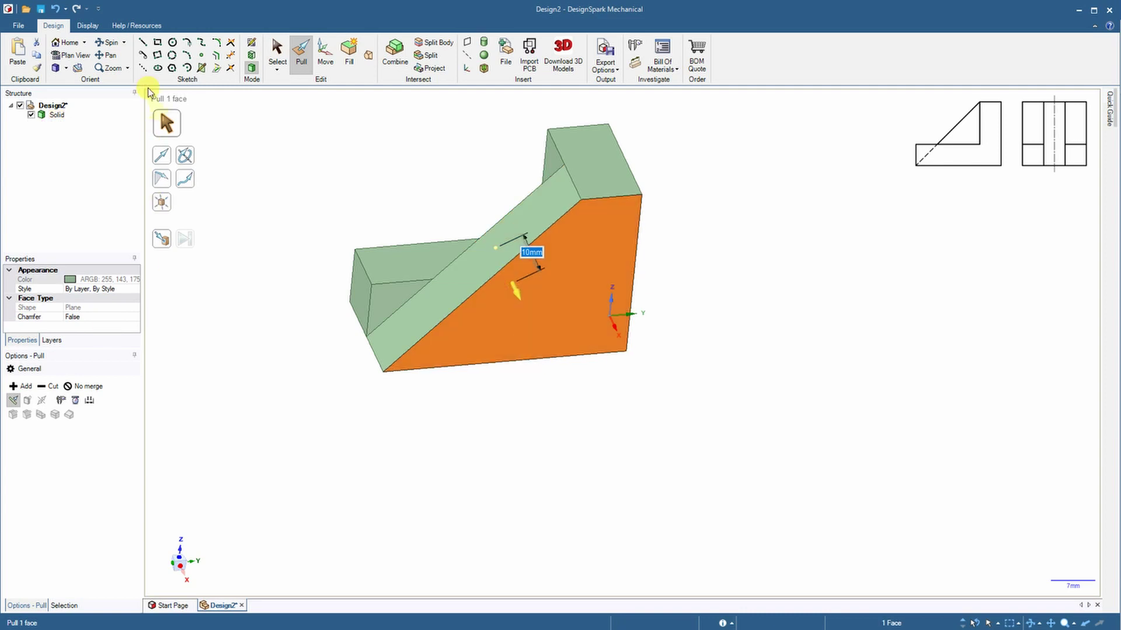
# Sketch the L outline face-on on the rib's outer face, following the upright and foot of the first L section, and make it available for Pull.
pyautogui.click(251, 43)
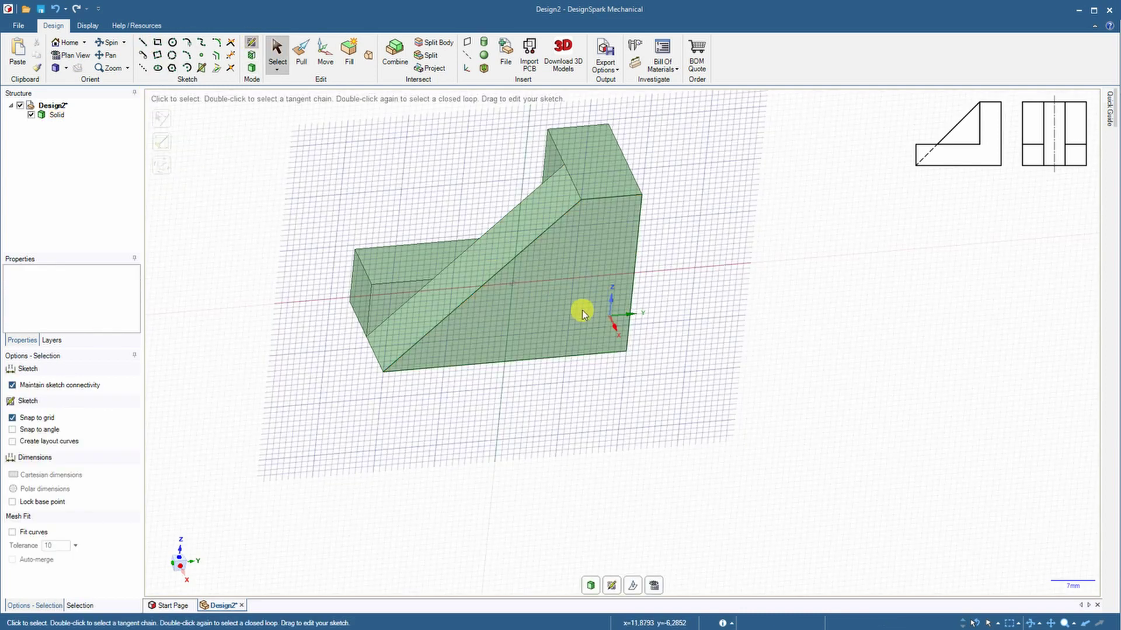
pyautogui.click(142, 42)
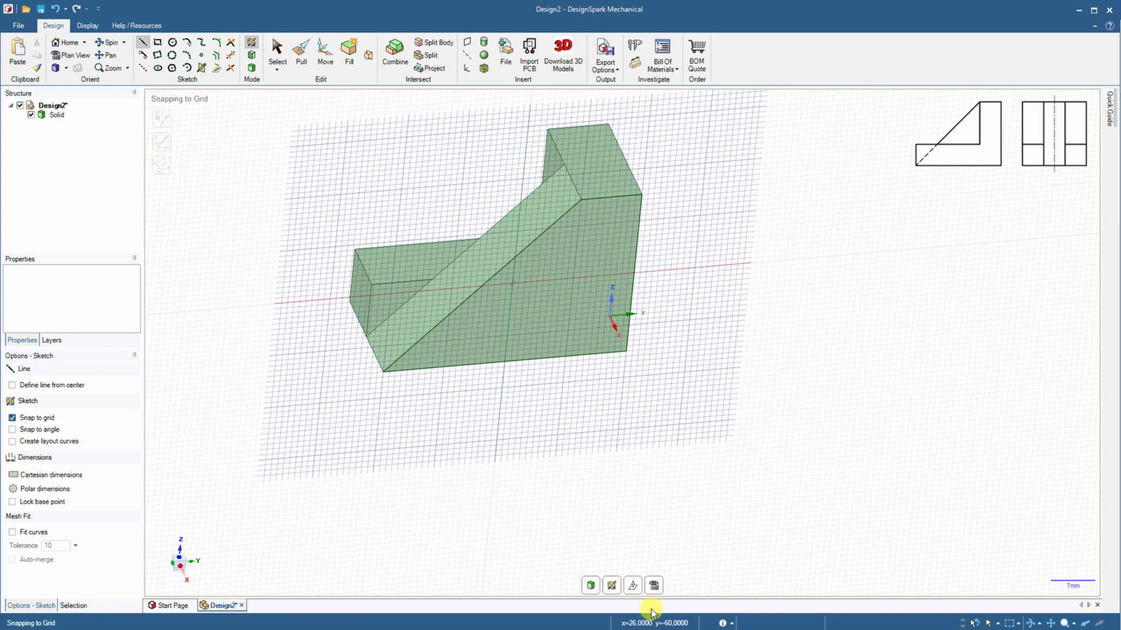
pyautogui.click(653, 585)
pyautogui.click(559, 153)
pyautogui.click(559, 279)
pyautogui.click(369, 280)
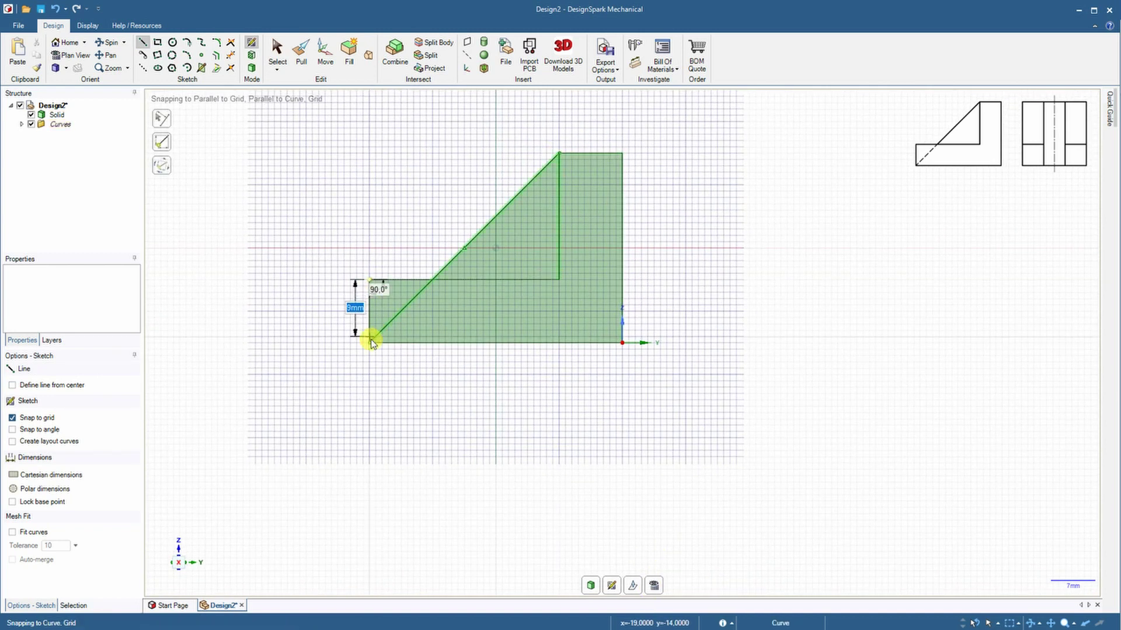
pyautogui.click(369, 343)
pyautogui.click(623, 342)
pyautogui.click(623, 154)
pyautogui.click(300, 51)
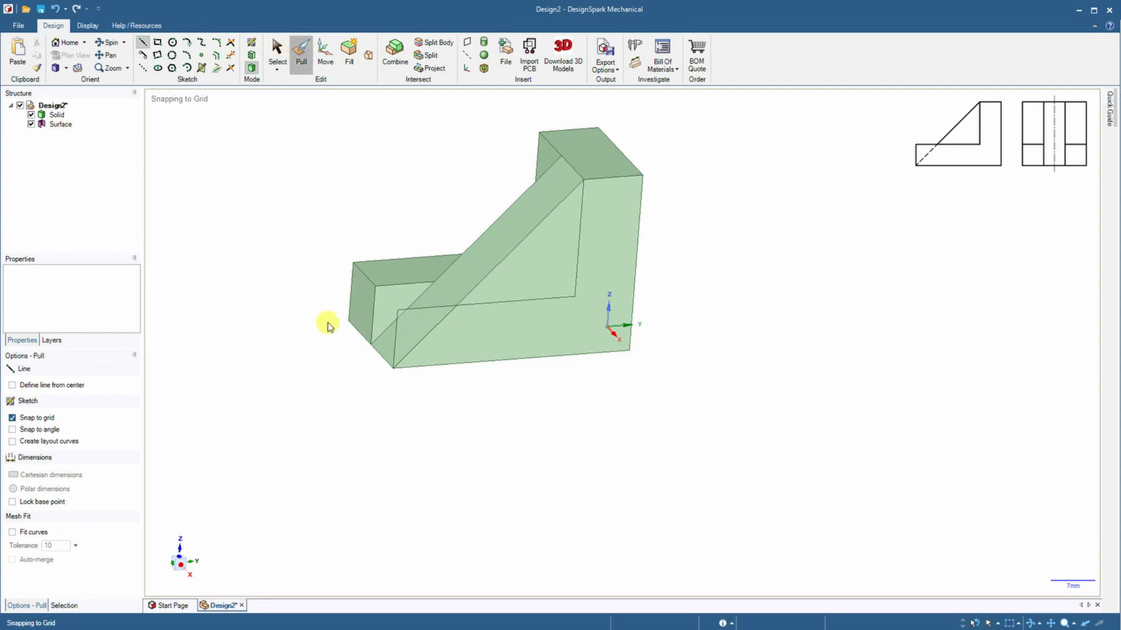
# Pull both regions of the L outline together 10 mm outward to form the second L-shaped side.
pyautogui.click(524, 335)
pyautogui.keyDown('ctrl'); pyautogui.click(414, 338); pyautogui.keyUp('ctrl')
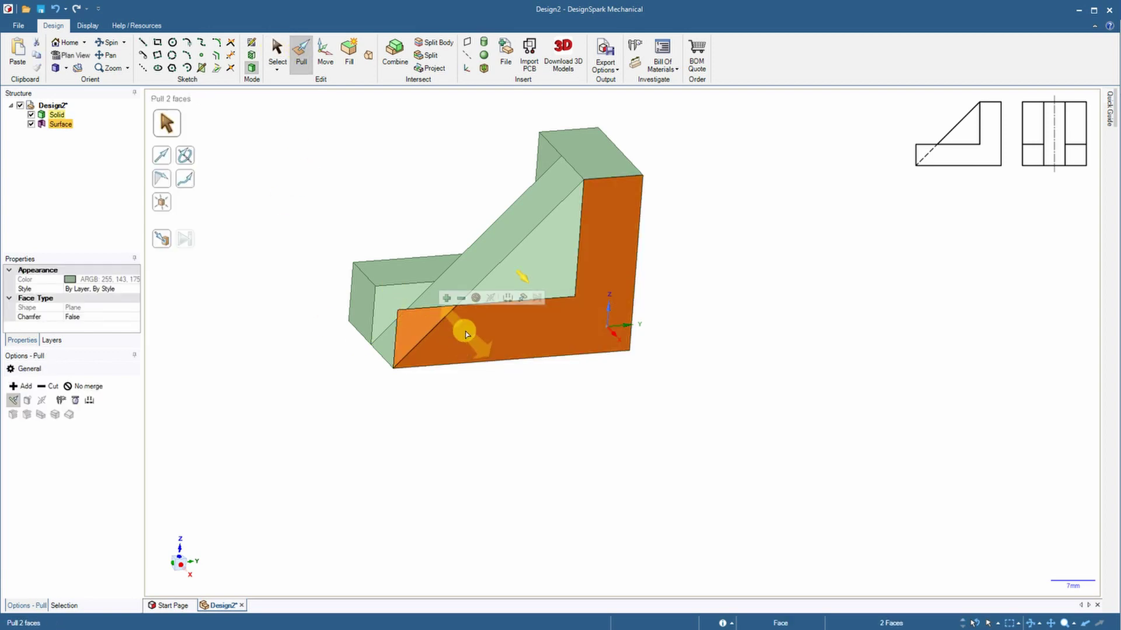
pyautogui.moveTo(475, 322); pyautogui.dragTo(492, 363)
pyautogui.write('10')
pyautogui.press('Return')
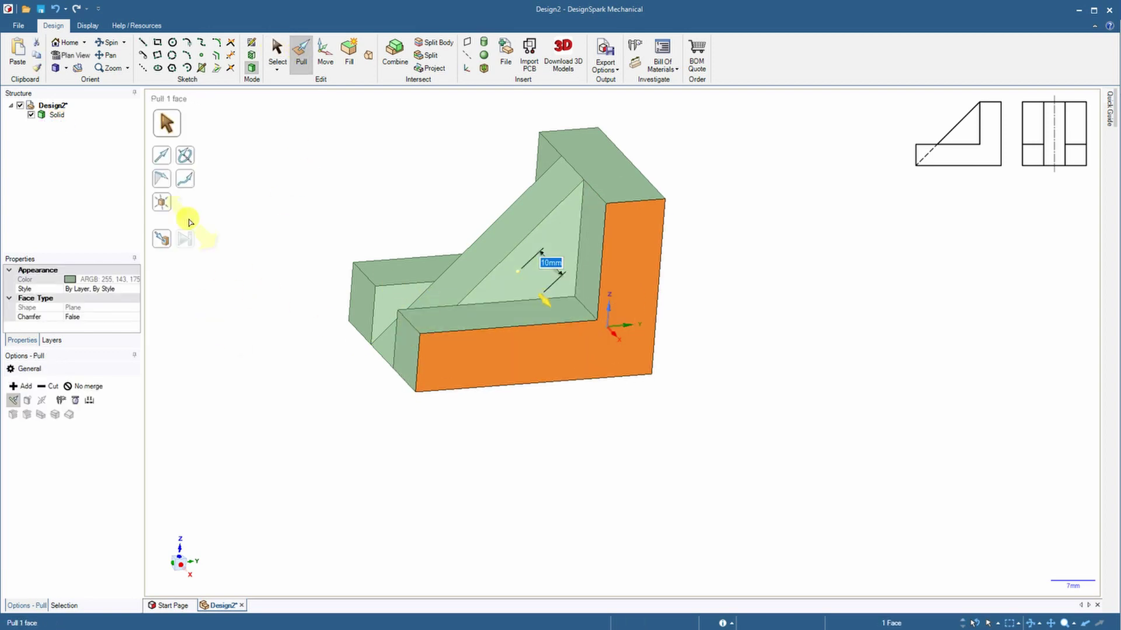
pyautogui.click(252, 161)
# Examine the finished ribbed L-shaped part in the isometric, side, front, top and angled views against its drawing.
pyautogui.click(64, 44)
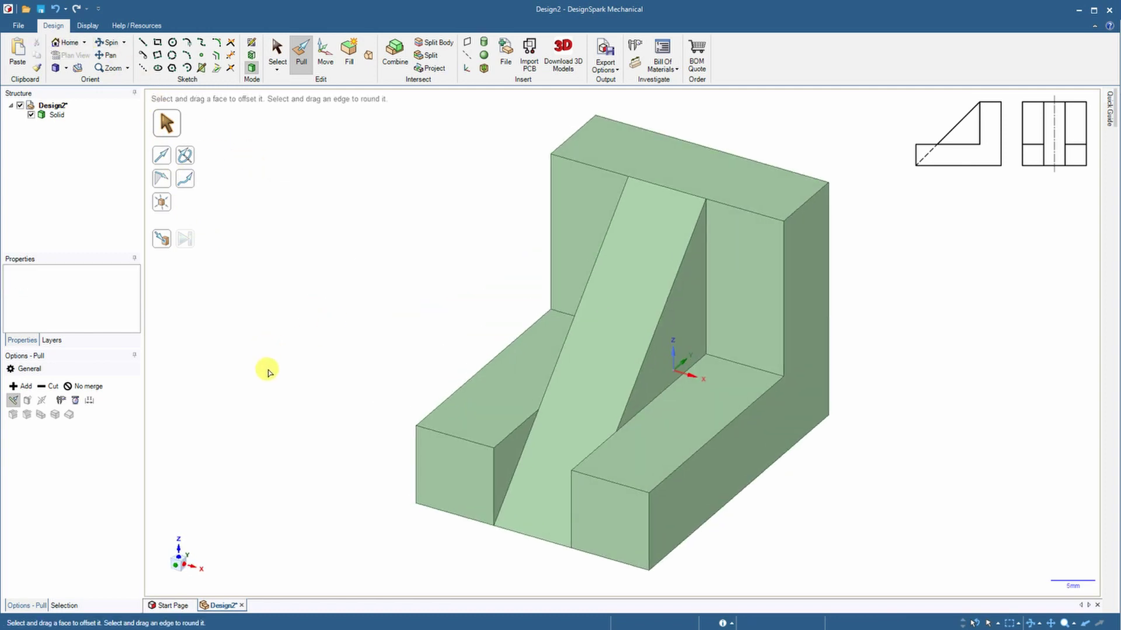
pyautogui.moveTo(807, 536); pyautogui.dragTo(729, 513, button='middle')
pyautogui.click(182, 564)
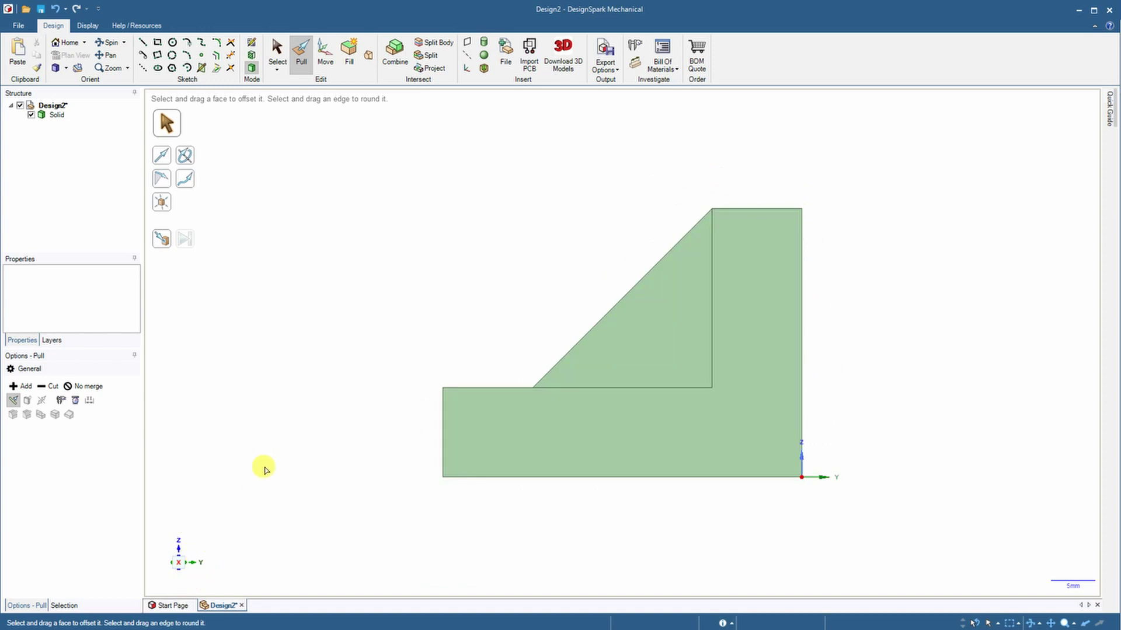
pyautogui.moveTo(248, 419); pyautogui.dragTo(313, 413, button='middle')
pyautogui.click(186, 557)
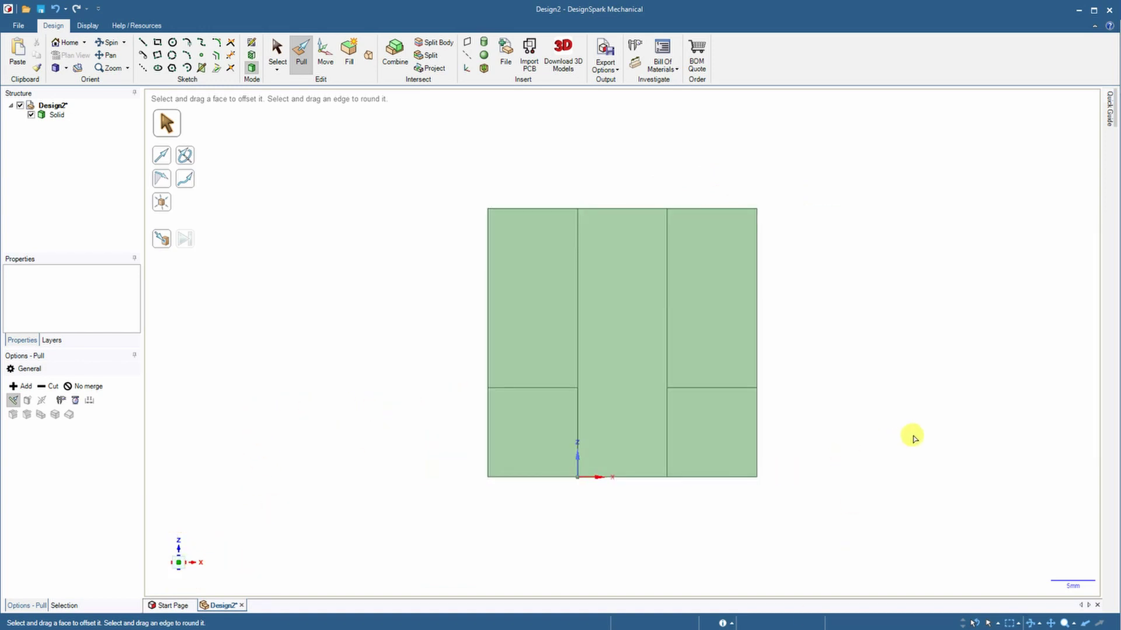
pyautogui.moveTo(913, 438); pyautogui.dragTo(700, 562, button='middle')
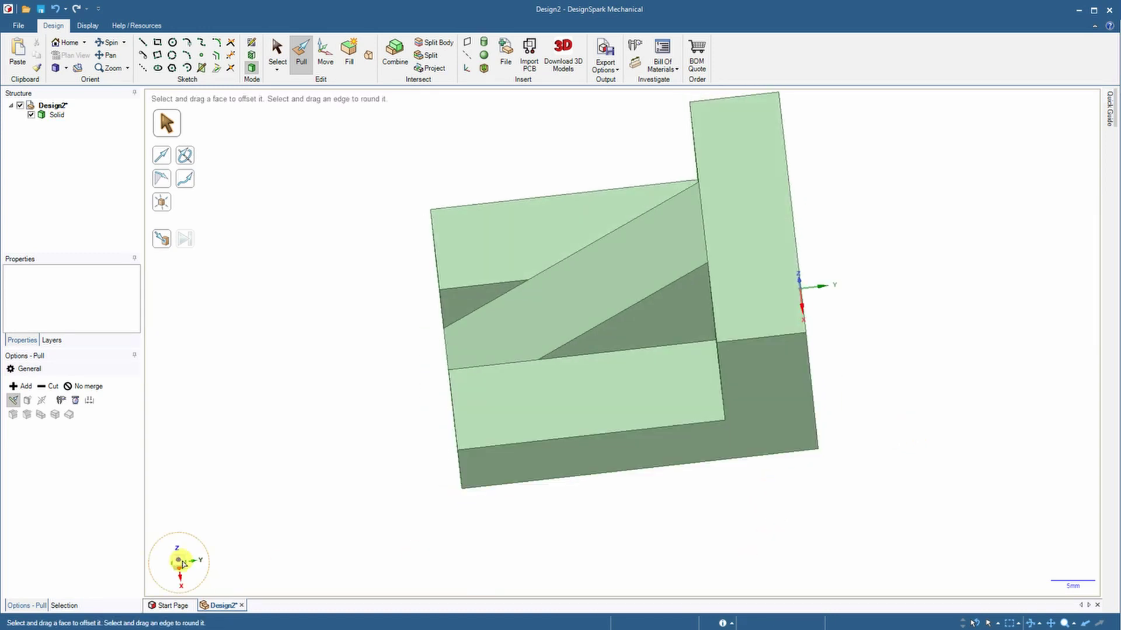
pyautogui.click(178, 561)
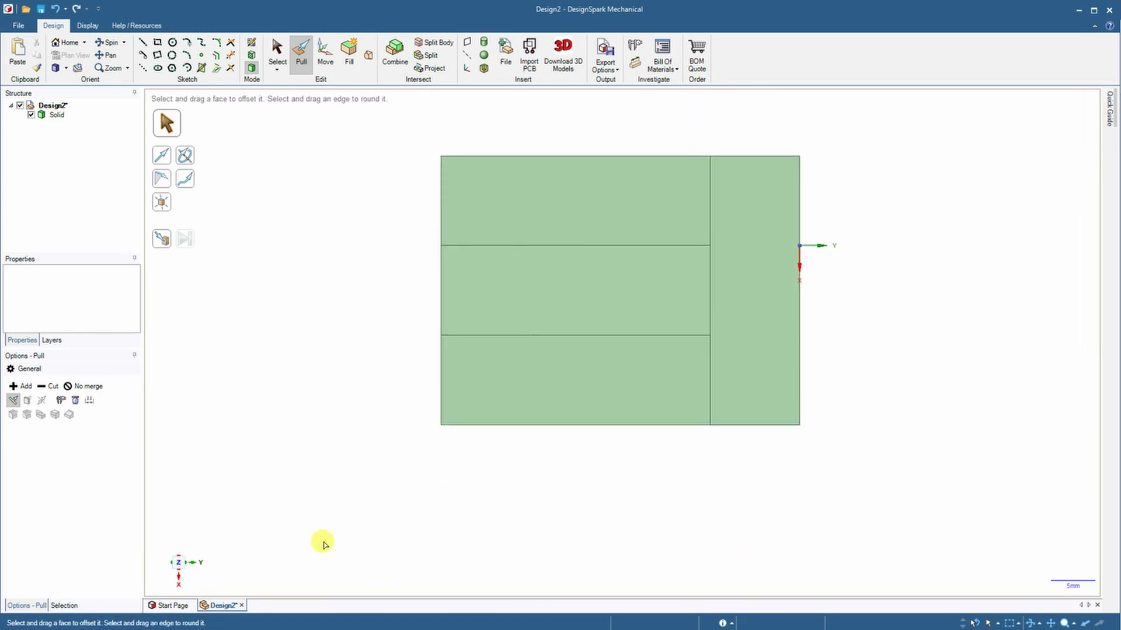
pyautogui.moveTo(328, 542); pyautogui.dragTo(153, 191, button='middle')
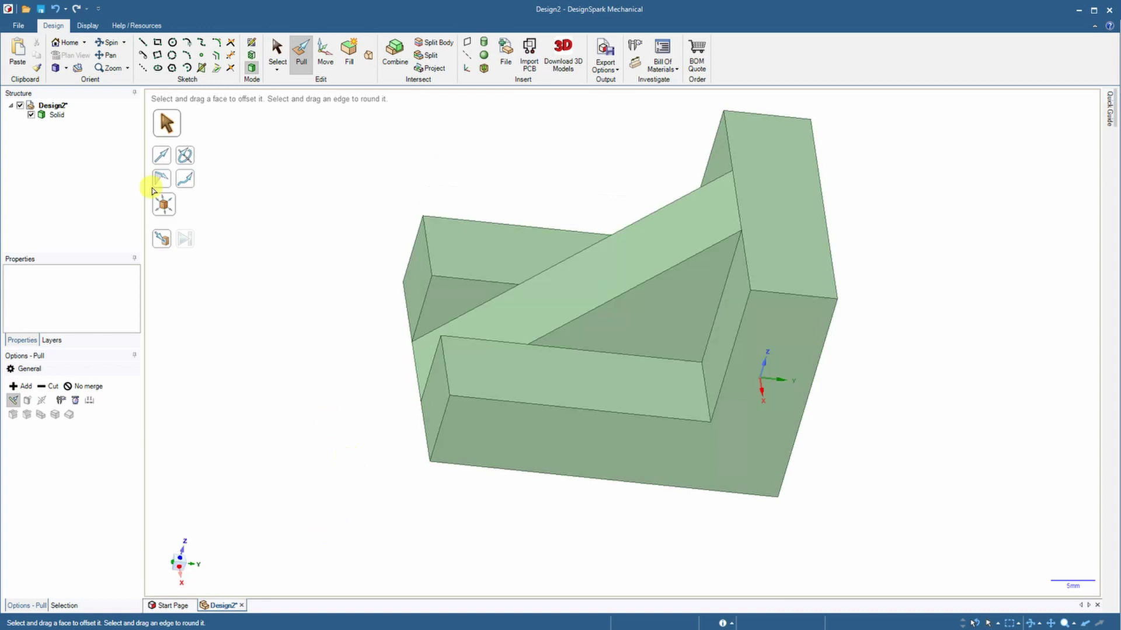
pyautogui.click(62, 56)
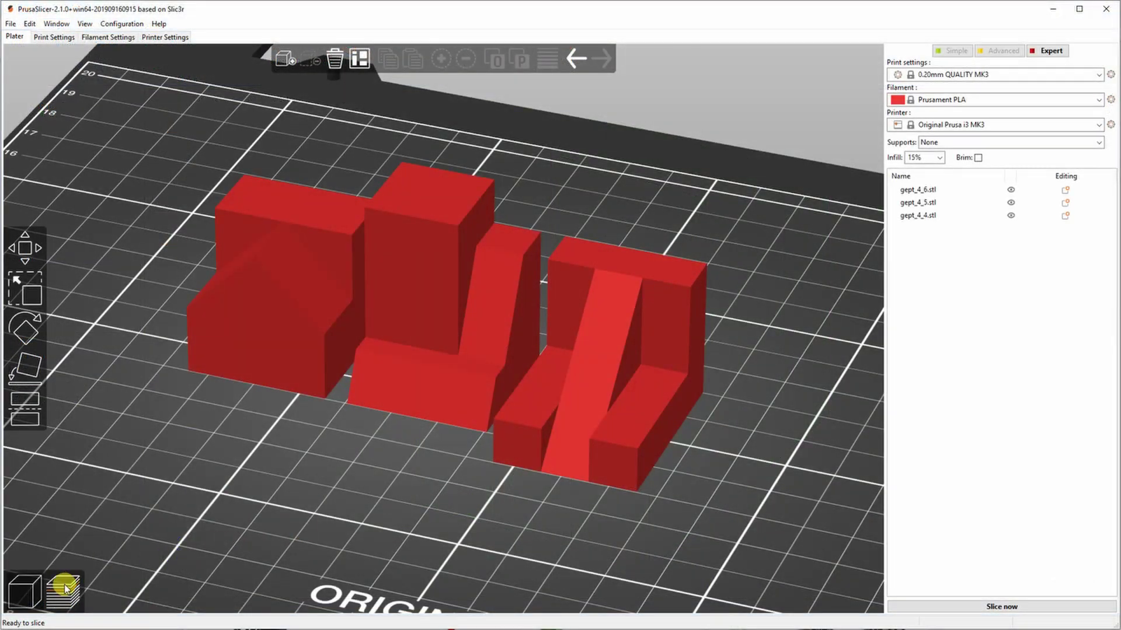
# In PrusaSlicer, slice the three block parts on the print bed and preview their layers.
pyautogui.click(70, 589)
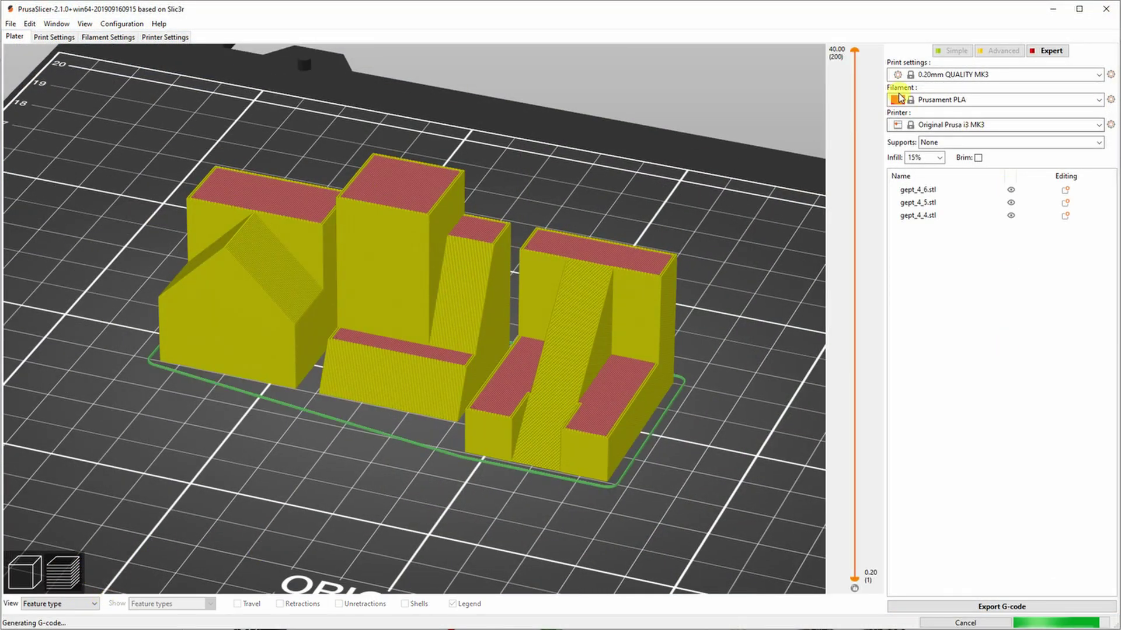
pyautogui.moveTo(854, 51)
pyautogui.mouseDown()
pyautogui.moveTo(823, 553)
pyautogui.moveTo(831, 601)
pyautogui.moveTo(864, 571)
pyautogui.moveTo(862, 55)
pyautogui.mouseUp()
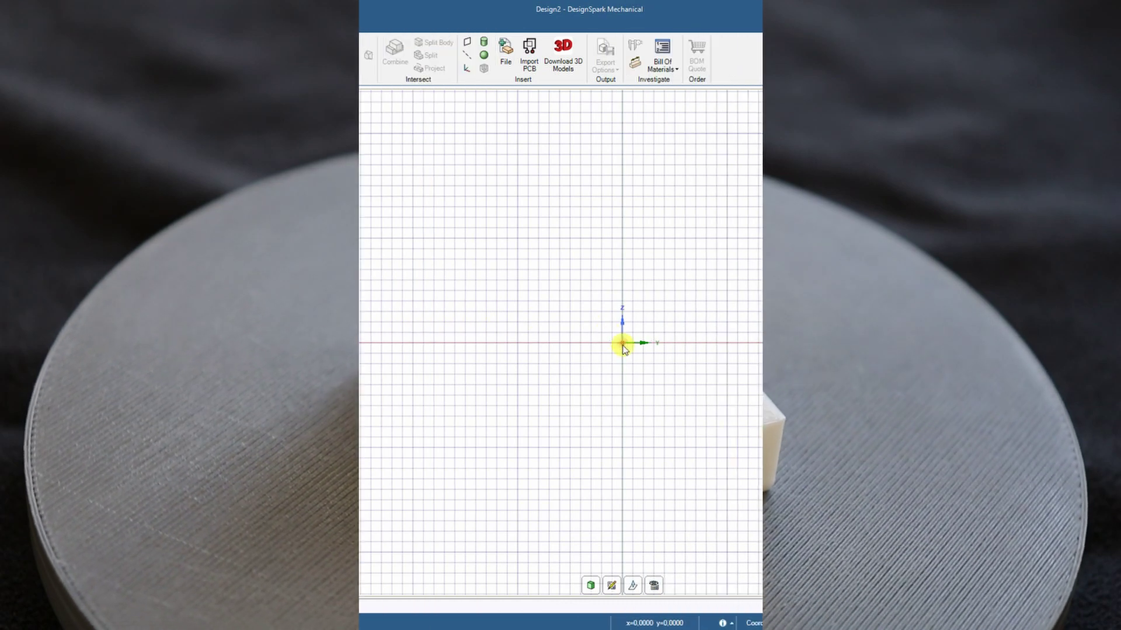
# Sketch a closed profile from the origin: 30 mm base, slant 5 mm across and 10 mm up, 5 mm ledge, 30 mm vertical and 20 mm top.
pyautogui.click(622, 343)
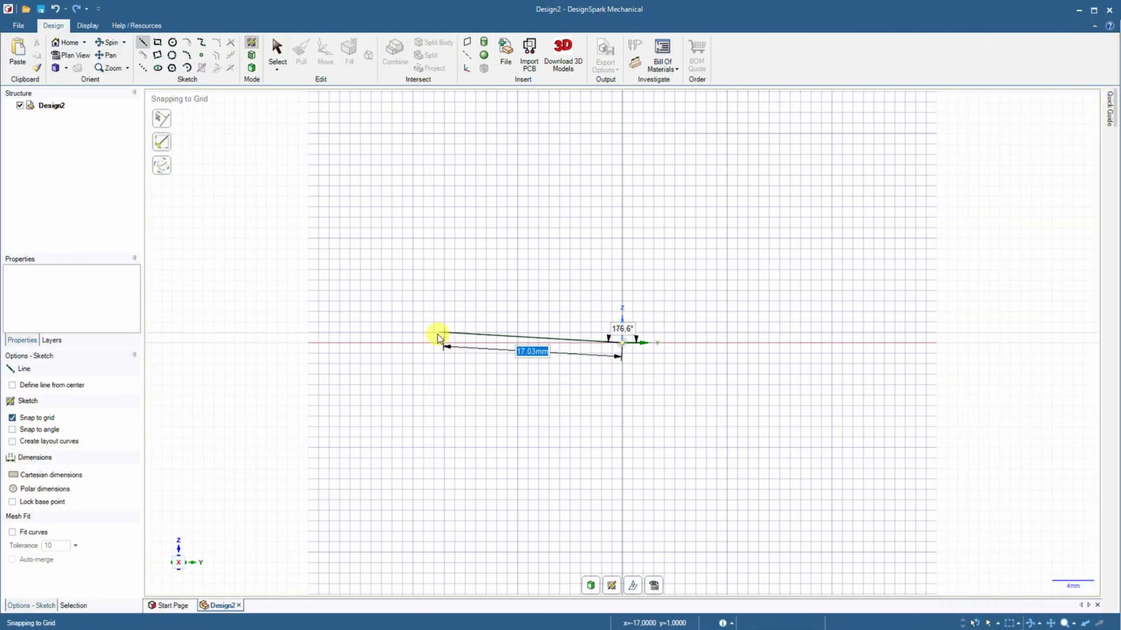
pyautogui.press('Return')
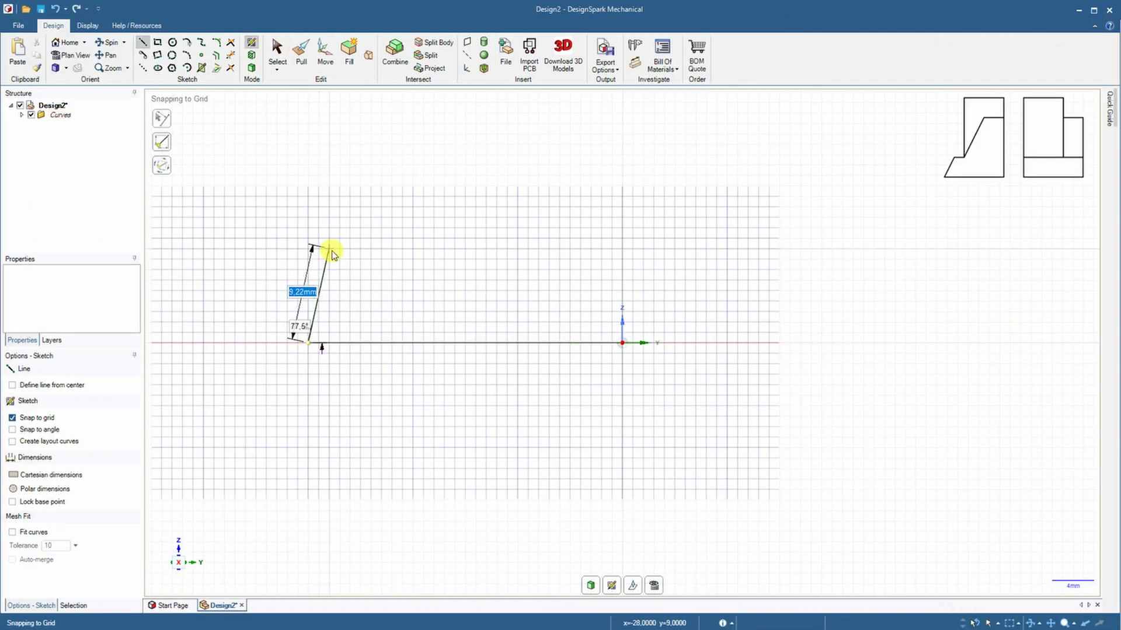
pyautogui.press('Return')
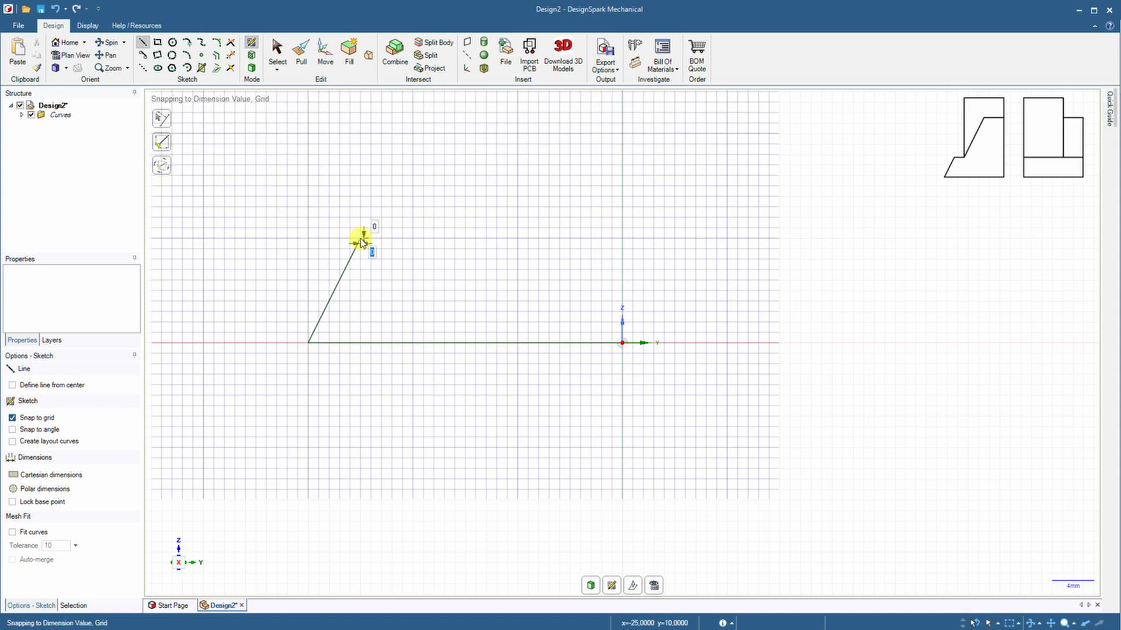
pyautogui.click(413, 241)
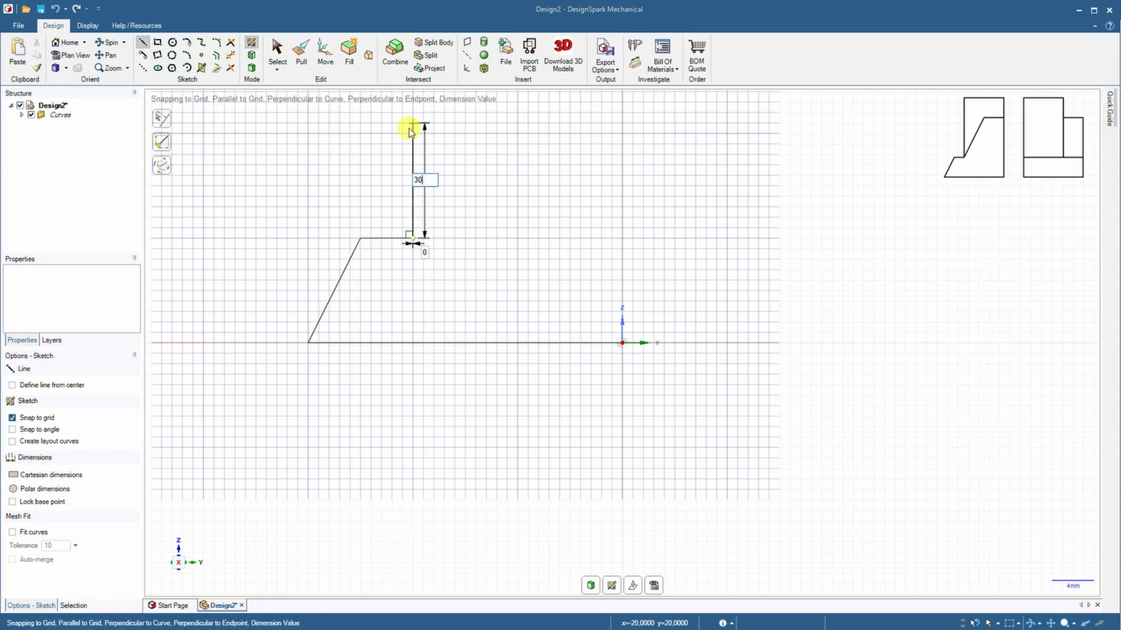
pyautogui.press('Return')
pyautogui.click(622, 153)
pyautogui.click(622, 343)
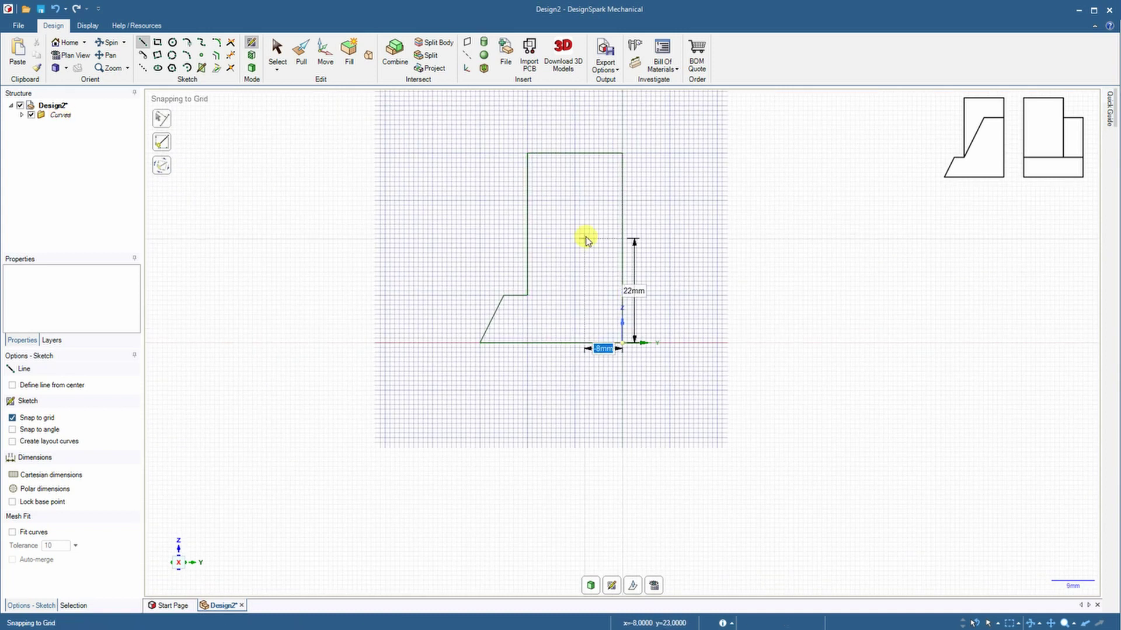
# Pull the stepped profile with the slanted foot into a solid block.
pyautogui.click(298, 70)
pyautogui.click(600, 270)
pyautogui.moveTo(600, 270); pyautogui.dragTo(542, 216)
pyautogui.click(272, 249)
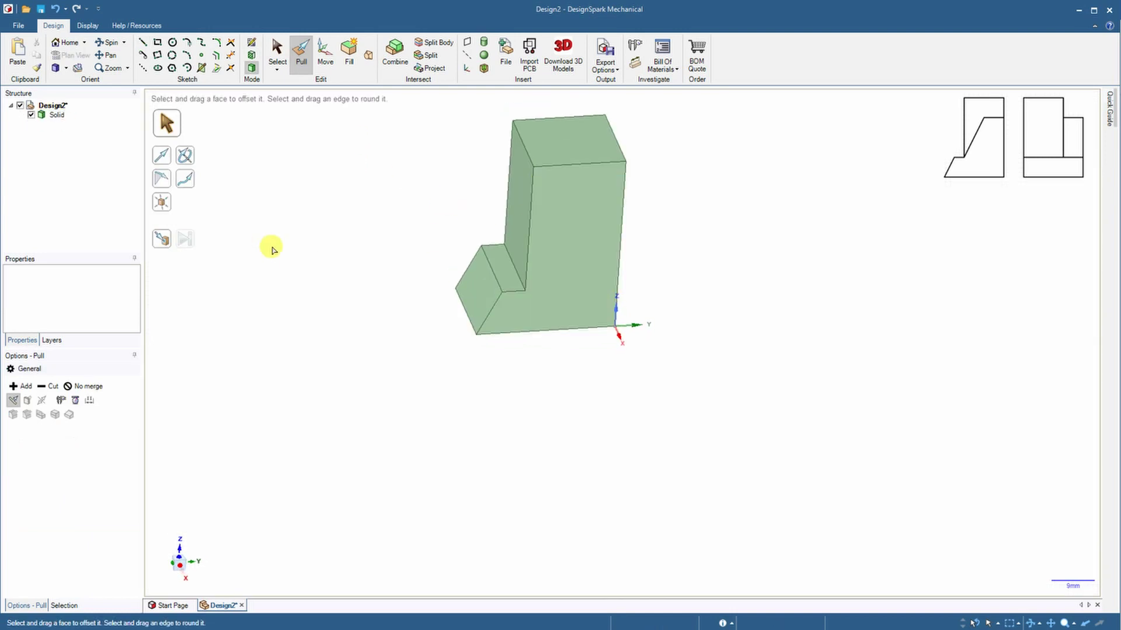
# Sketch a closed outline on the block's side face along the foot, with a slant 10 mm across and 20 mm up from the ledge's inner corner.
pyautogui.click(251, 43)
pyautogui.click(546, 309)
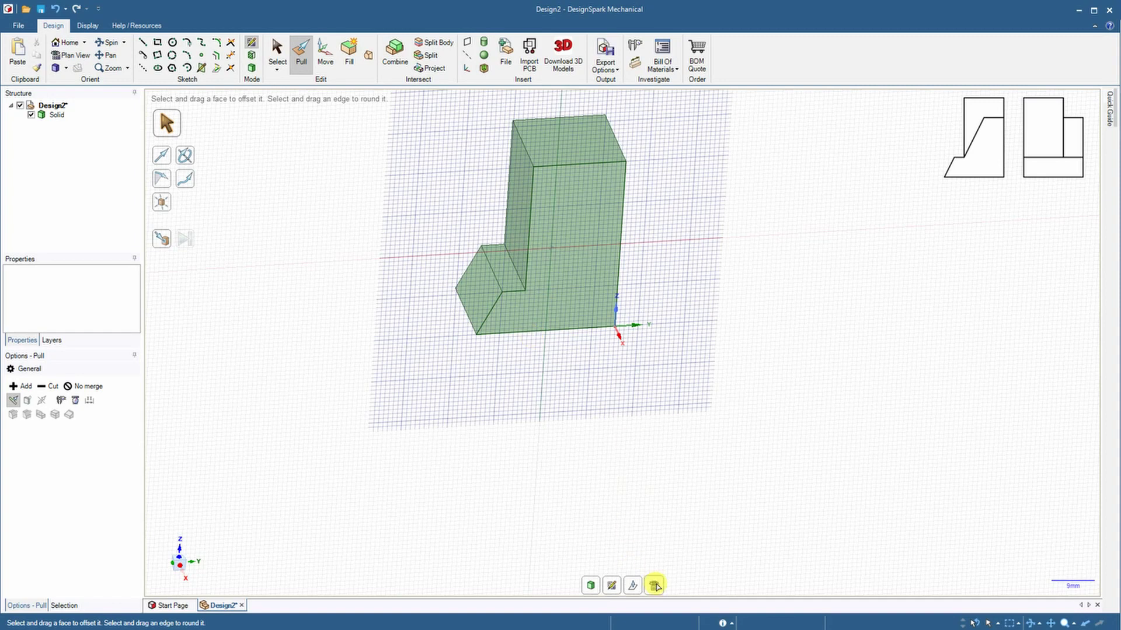
pyautogui.click(655, 586)
pyautogui.click(144, 44)
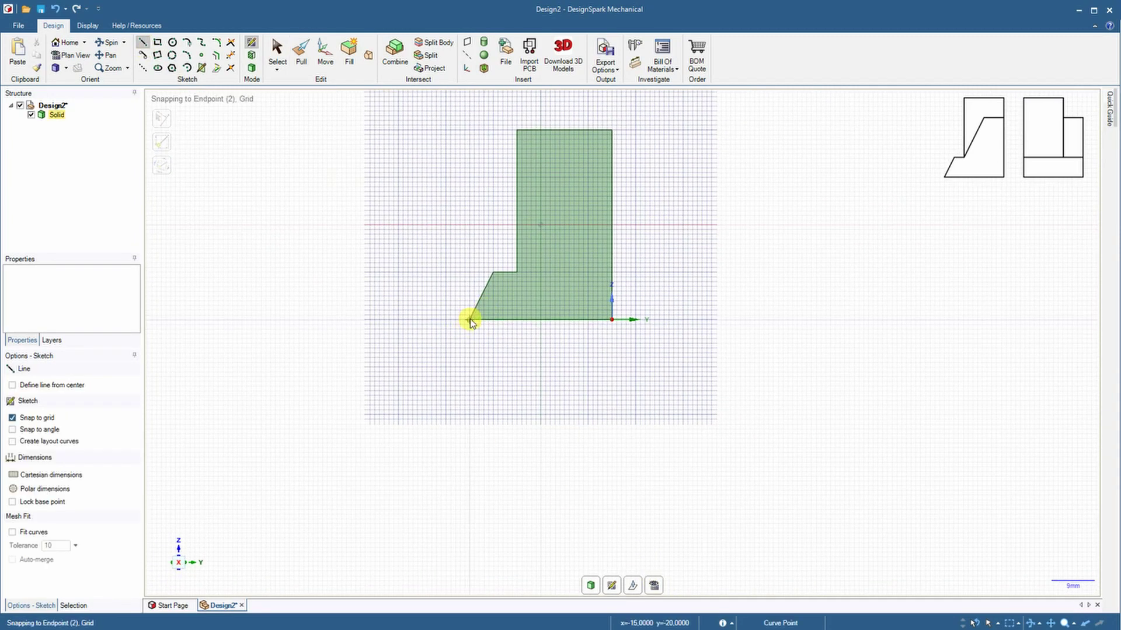
pyautogui.click(470, 320)
pyautogui.click(493, 272)
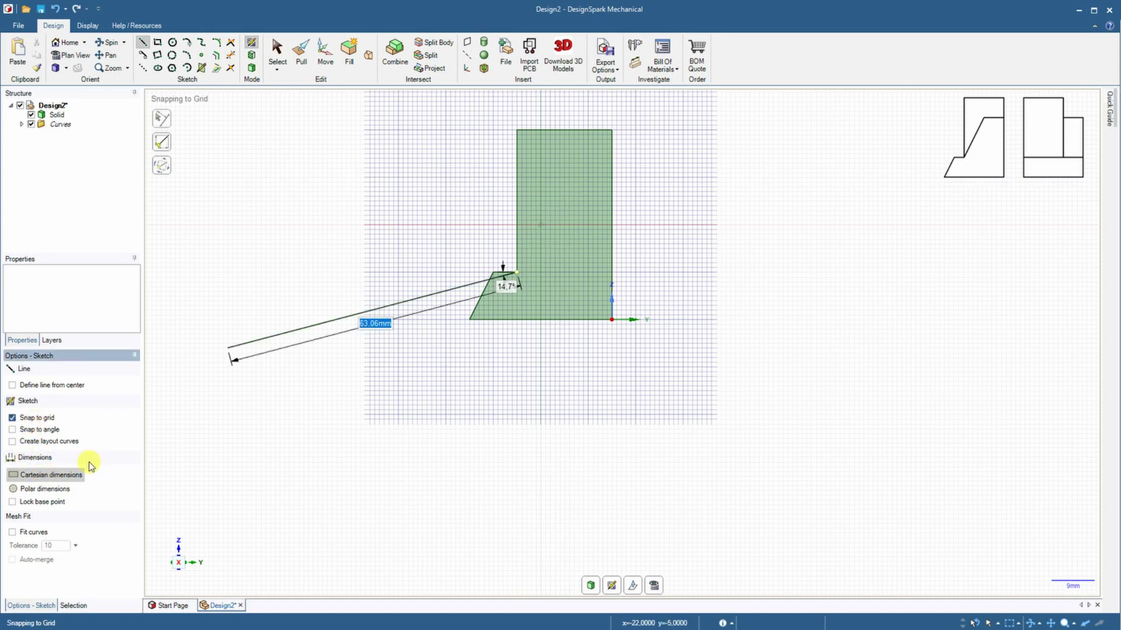
pyautogui.write('10mm')
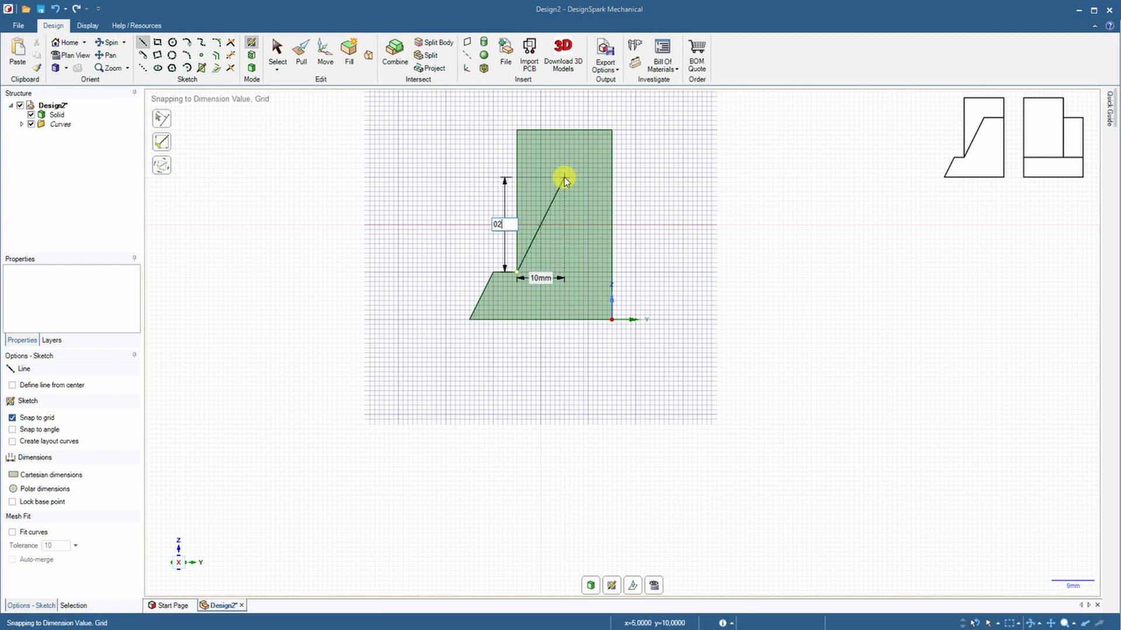
pyautogui.click(563, 178)
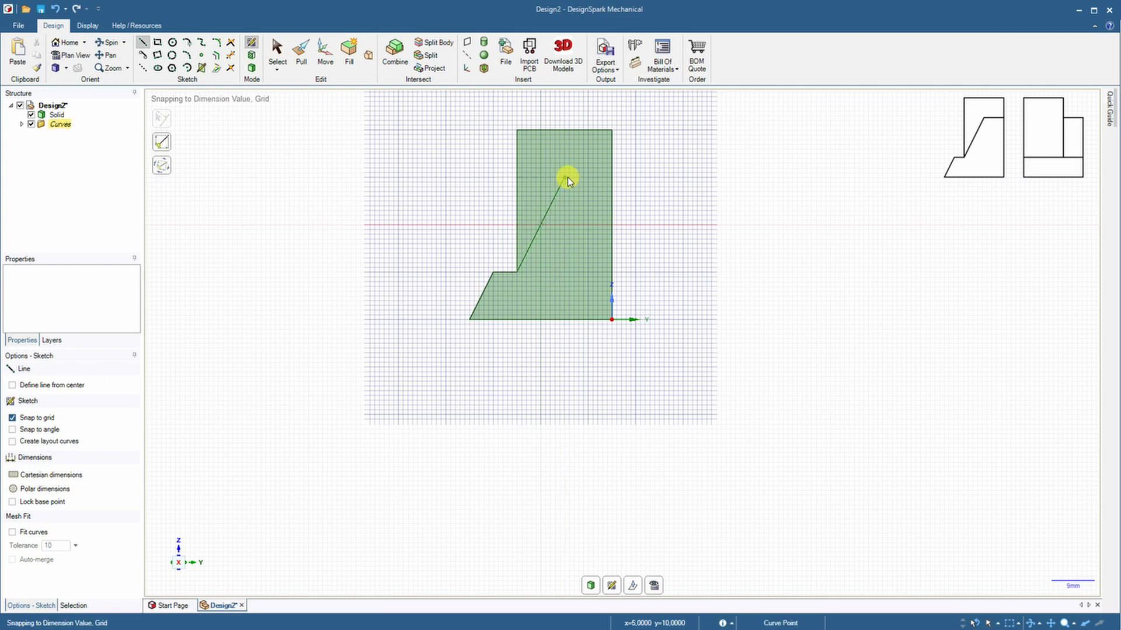
pyautogui.click(612, 178)
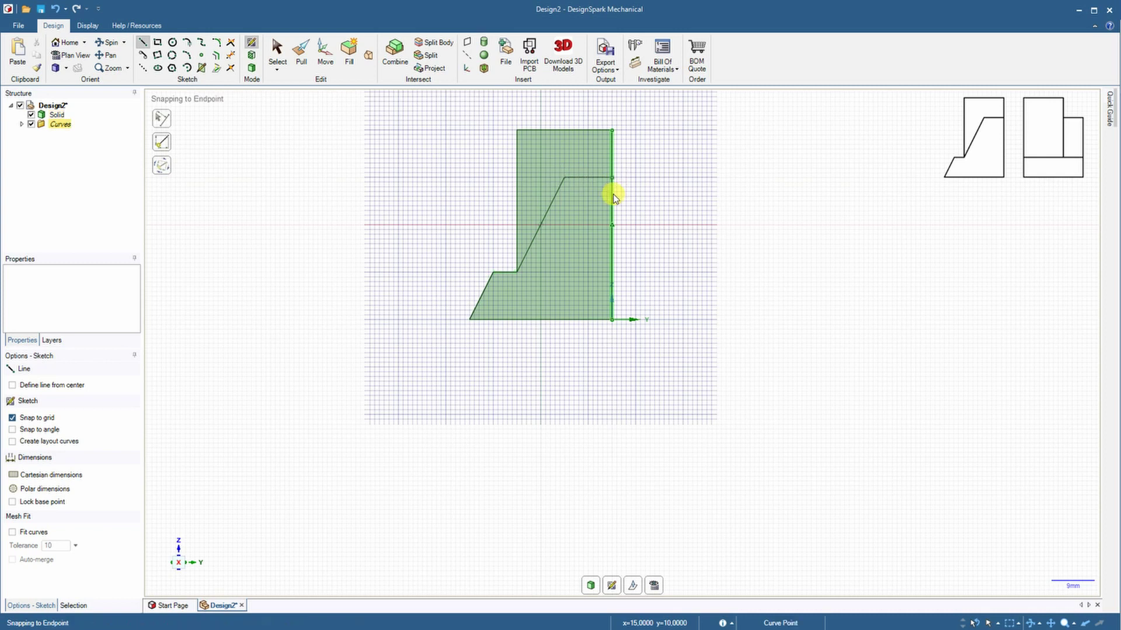
pyautogui.click(612, 319)
pyautogui.click(470, 319)
pyautogui.click(301, 55)
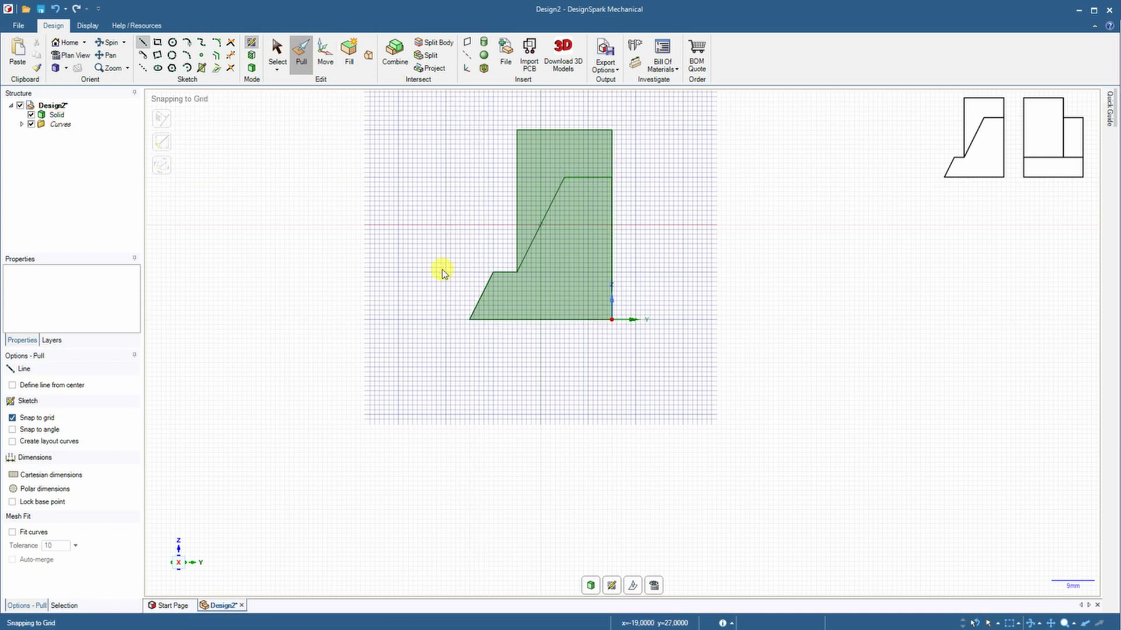
# Pull the lower region with the slanted edge outward from the side face to add the sloped side section.
pyautogui.moveTo(573, 281); pyautogui.dragTo(577, 312)
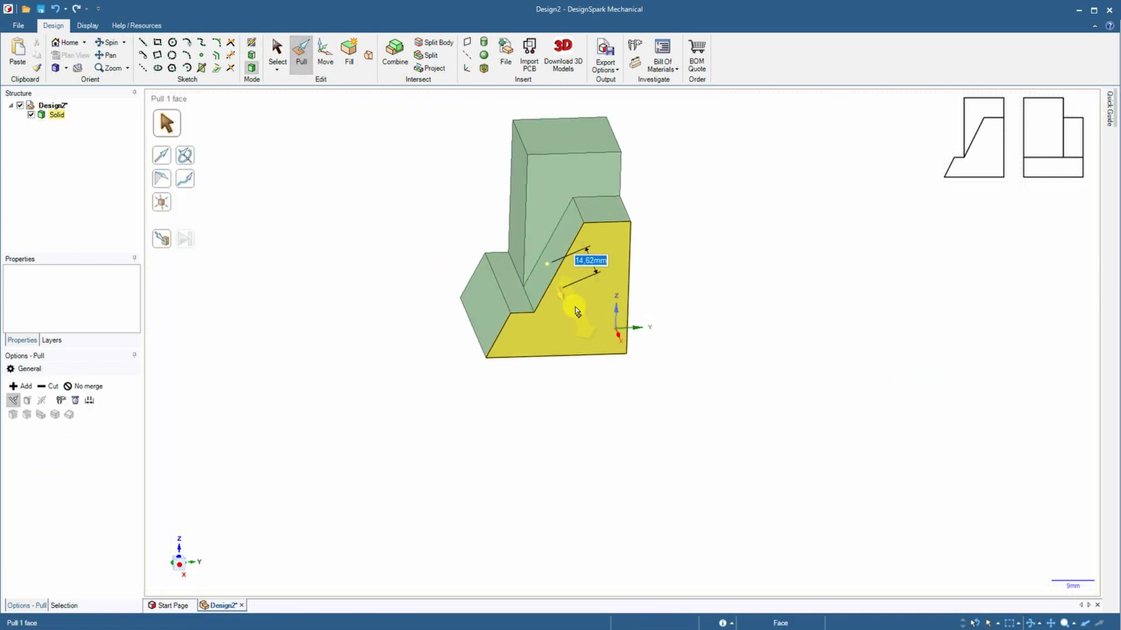
pyautogui.press('Return')
pyautogui.click(385, 334)
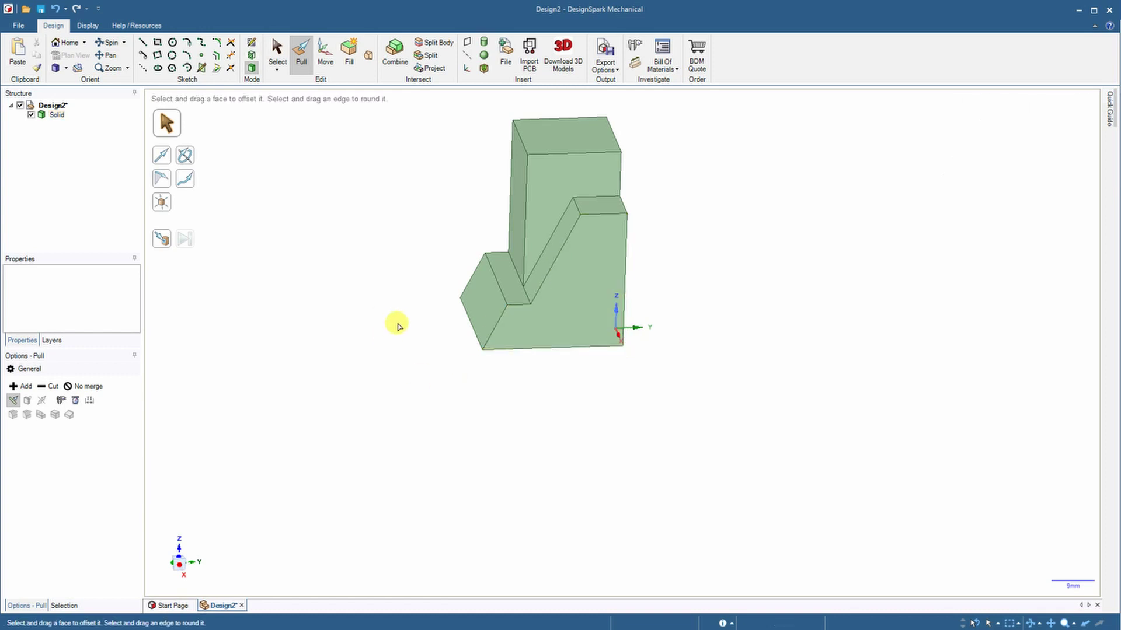
# Examine the finished stepped block in isometric, front, side and top views to compare it with its drawing.
pyautogui.click(69, 43)
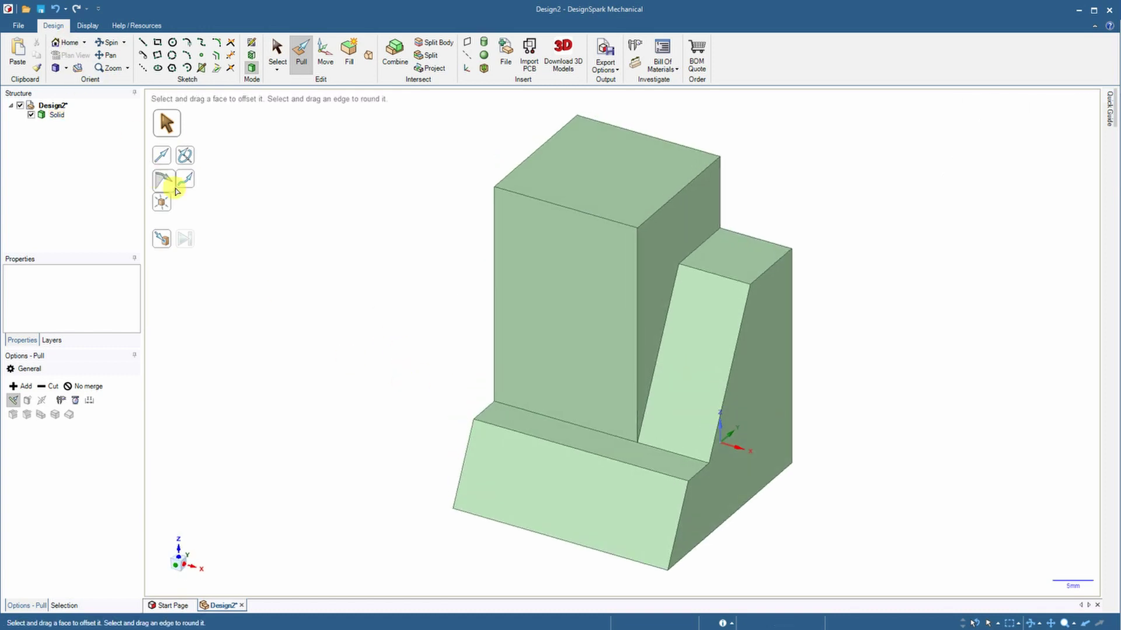
pyautogui.moveTo(344, 417); pyautogui.dragTo(245, 456, button='middle')
pyautogui.click(182, 569)
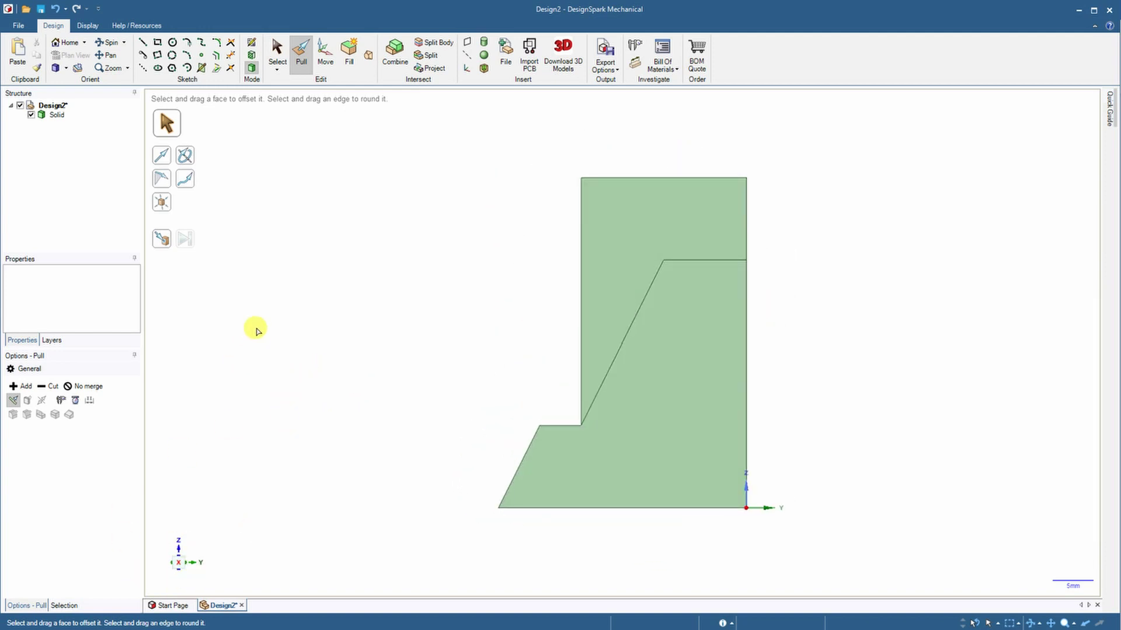
pyautogui.moveTo(256, 331); pyautogui.dragTo(362, 365, button='middle')
pyautogui.click(179, 563)
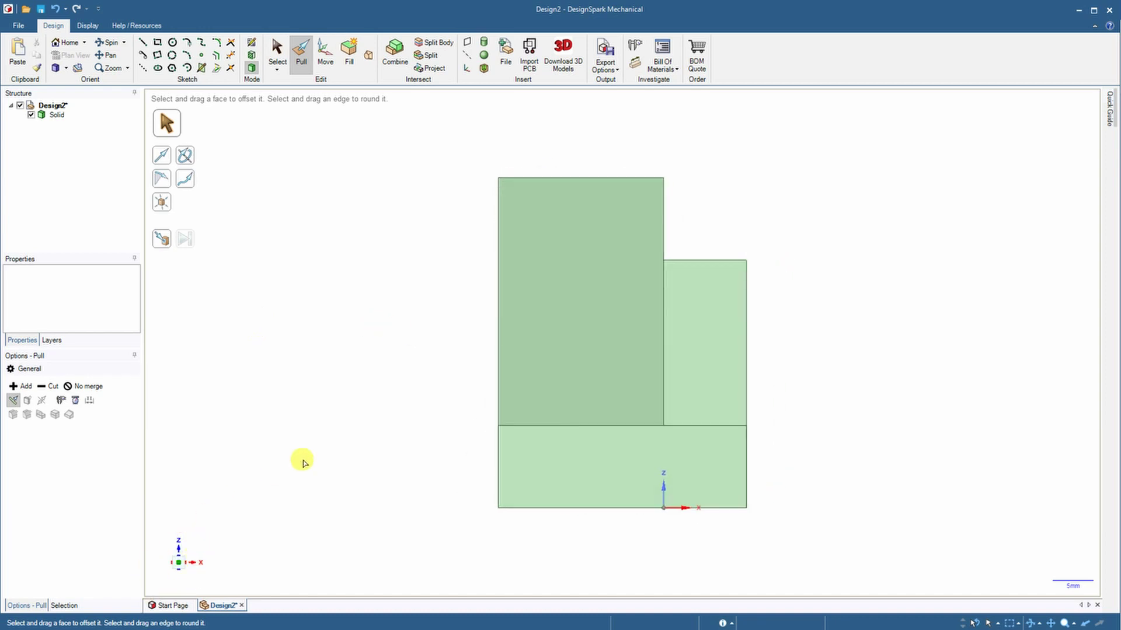
pyautogui.moveTo(840, 395); pyautogui.dragTo(166, 564, button='middle')
pyautogui.click(167, 564)
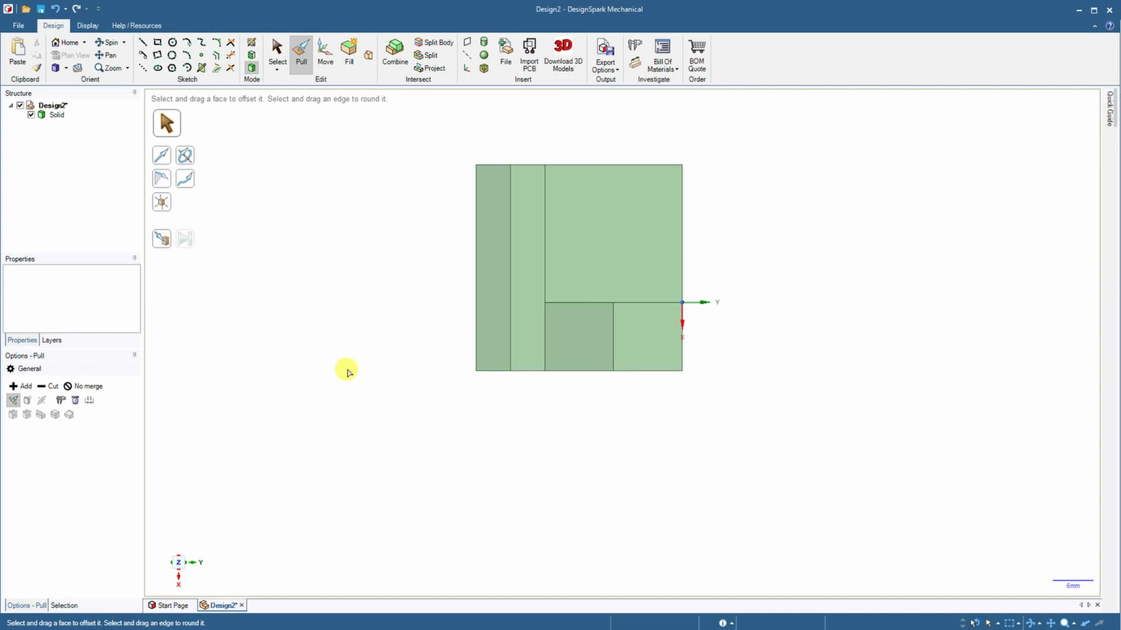
pyautogui.scroll(1, 388, 394)
pyautogui.keyDown('shift'); pyautogui.moveTo(389, 395); pyautogui.dragTo(316, 511, button='middle'); pyautogui.keyUp('shift')
pyautogui.scroll(-1, 315, 510)
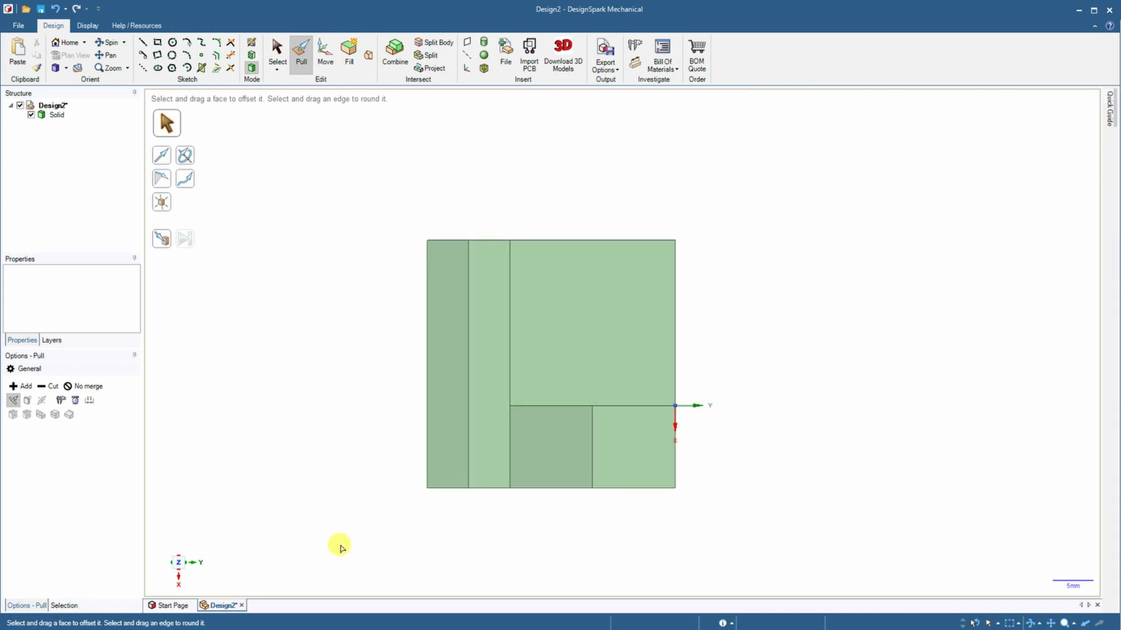
pyautogui.moveTo(340, 547); pyautogui.dragTo(210, 298, button='middle')
pyautogui.moveTo(210, 298); pyautogui.dragTo(120, 143, button='middle')
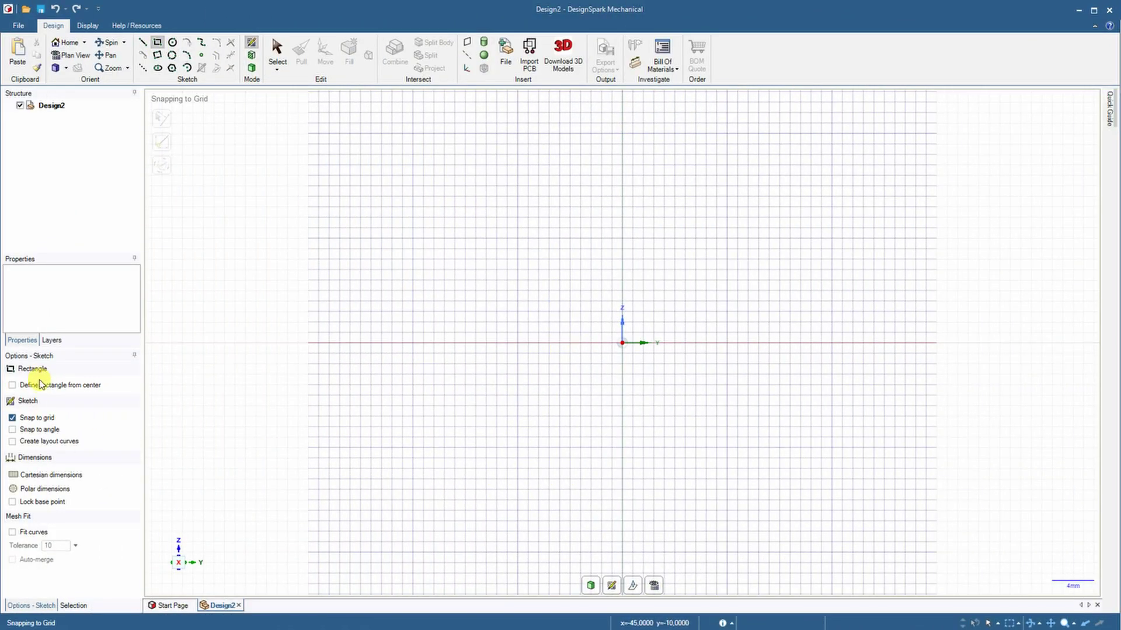
# Sketch a 30 mm by 30 mm square centred on the origin.
pyautogui.click(13, 385)
pyautogui.click(623, 342)
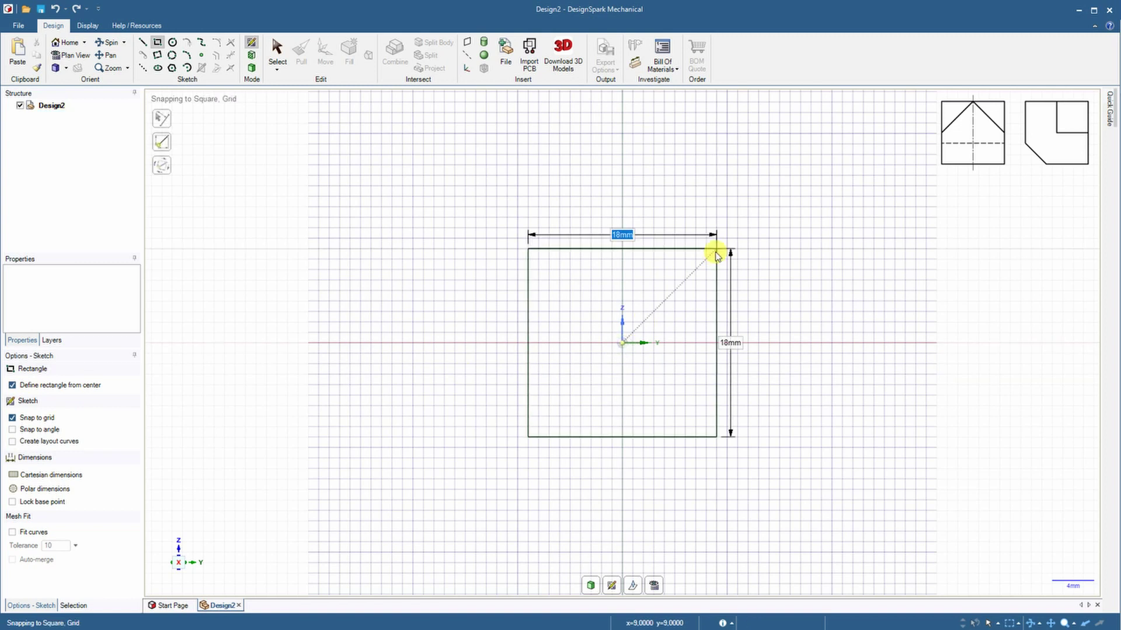
pyautogui.write('30')
pyautogui.press('Tab')
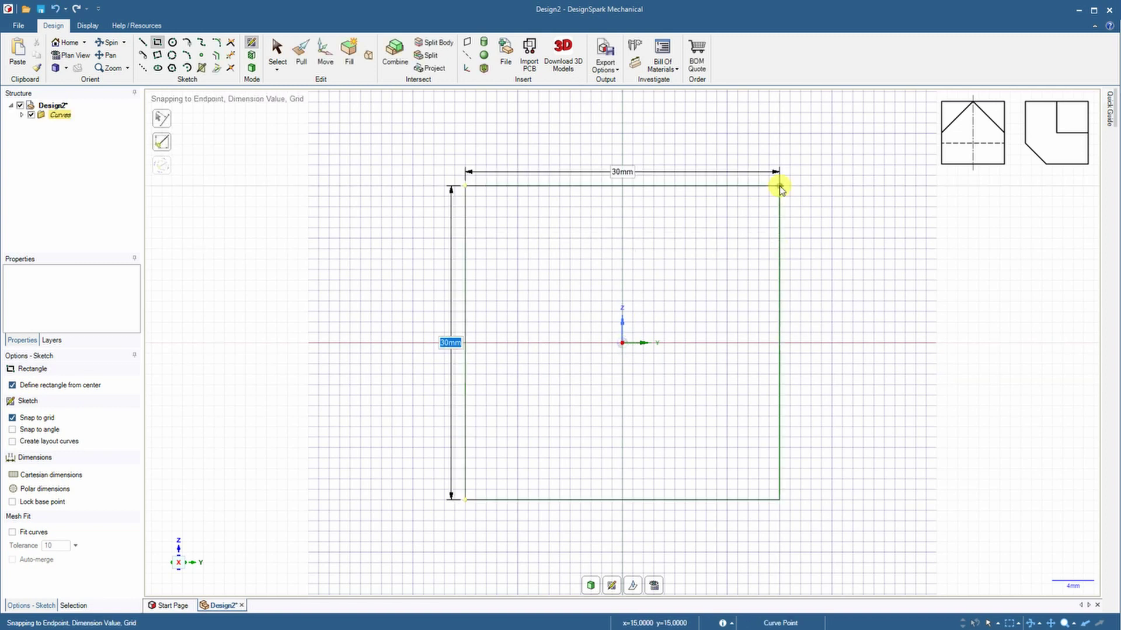
pyautogui.click(780, 186)
# Pull the square into a solid cube.
pyautogui.click(301, 55)
pyautogui.moveTo(408, 272); pyautogui.dragTo(467, 332, button='middle')
pyautogui.moveTo(574, 376); pyautogui.dragTo(453, 232)
pyautogui.press('Return')
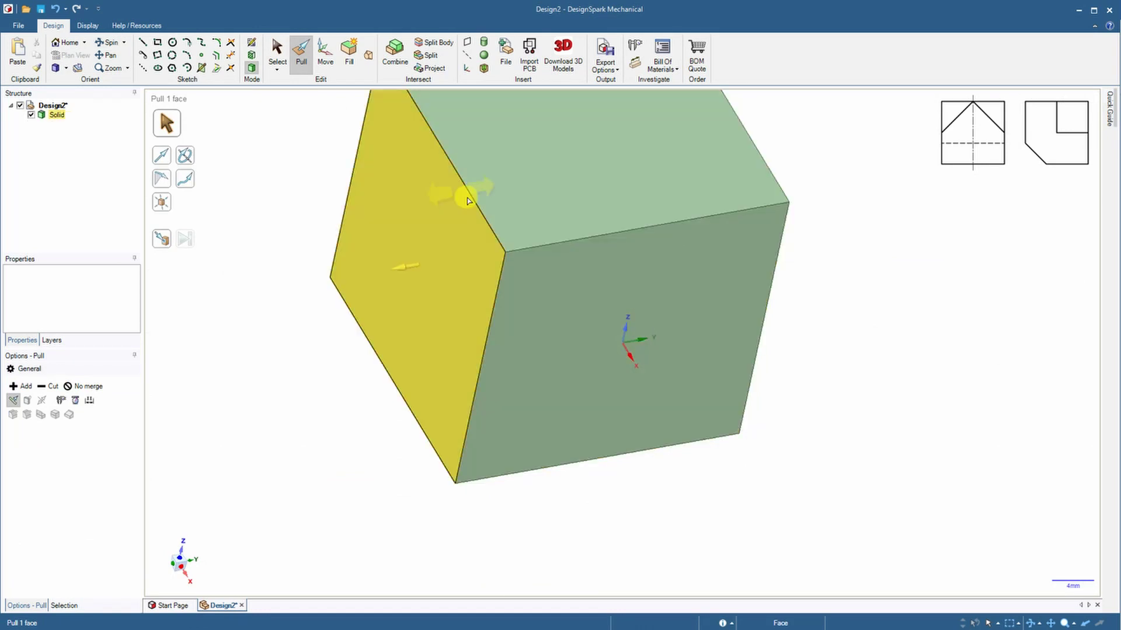
pyautogui.scroll(-3, 469, 200)
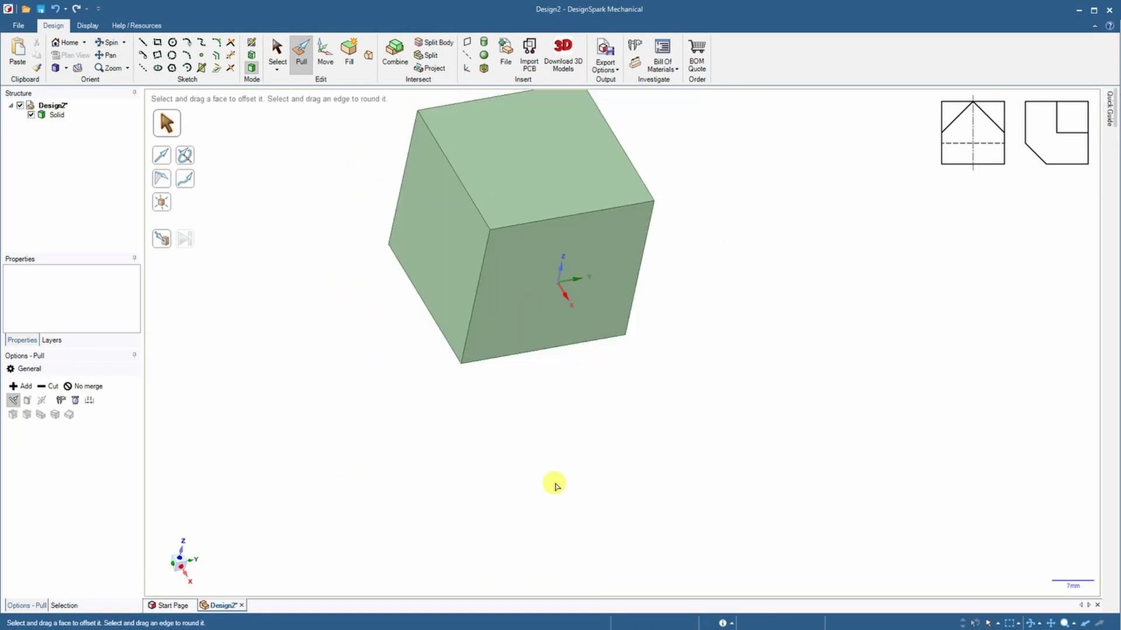
# Sketch two slanted lines on the cube's front face from the midpoints of the vertical edges to the midpoint of the upper edge.
pyautogui.click(142, 44)
pyautogui.click(610, 283)
pyautogui.click(653, 586)
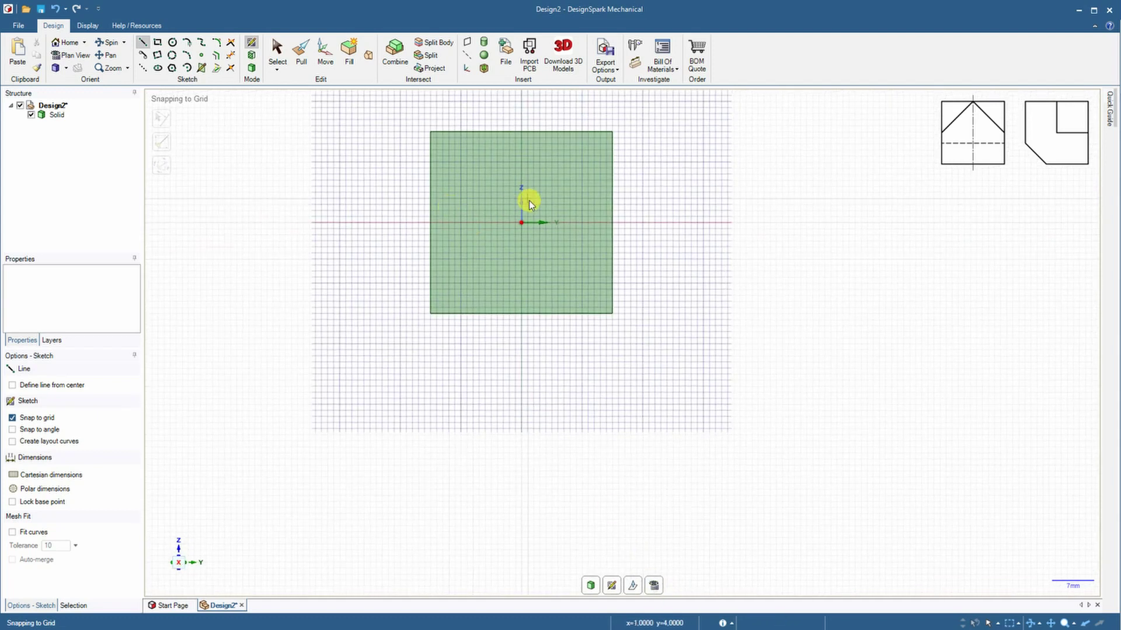
pyautogui.click(349, 363)
pyautogui.click(507, 207)
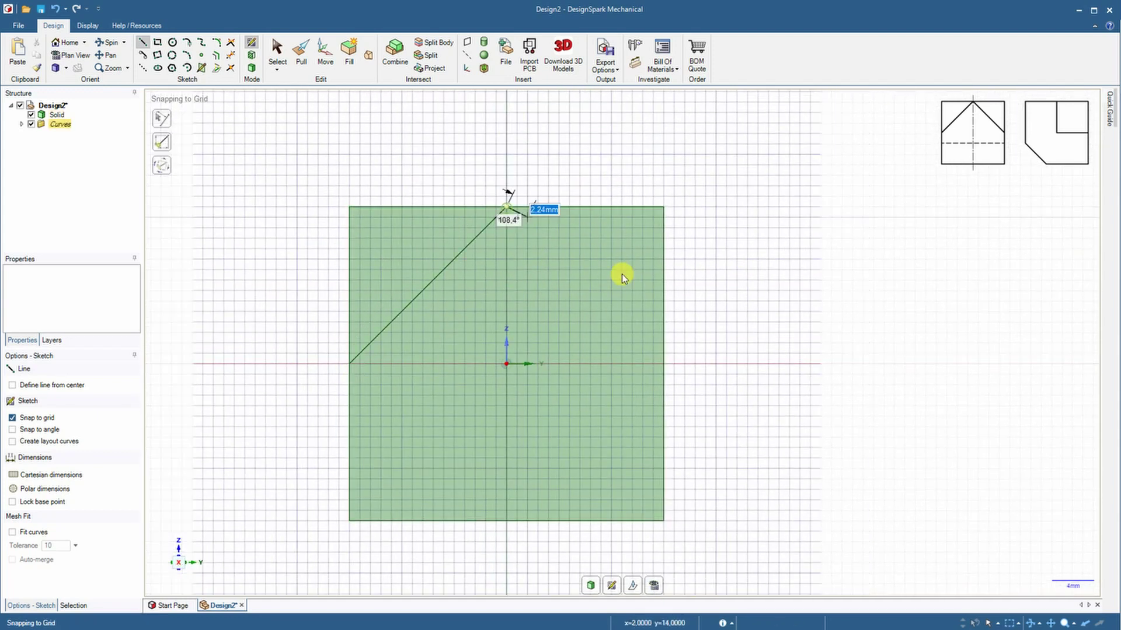
pyautogui.click(663, 363)
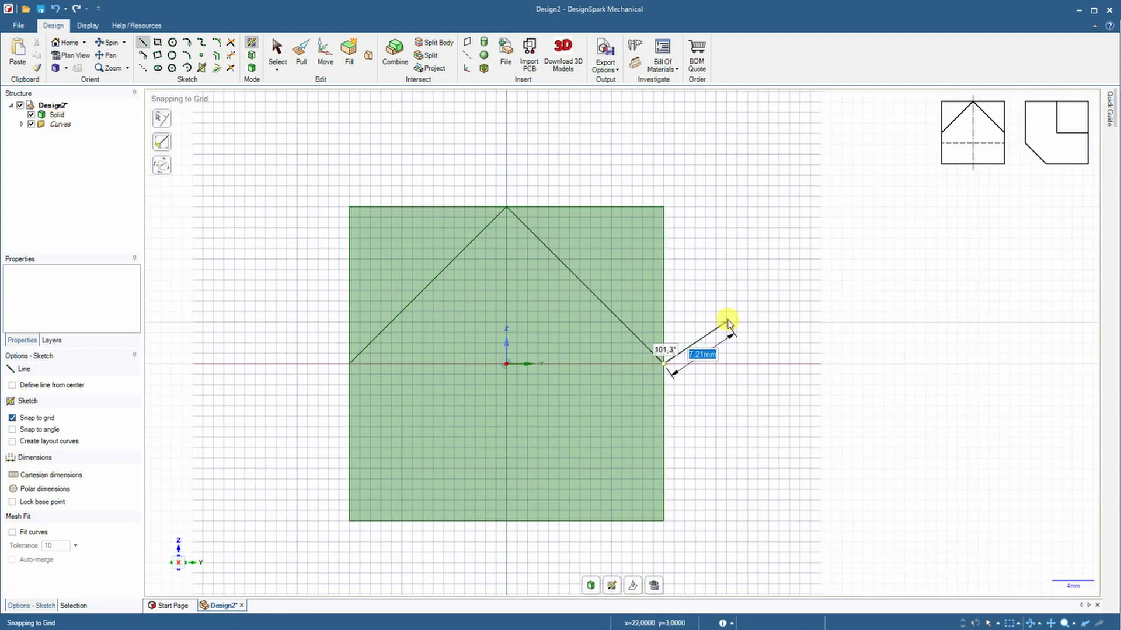
pyautogui.press('Escape')
# Pull both upper corner triangles of the front face 15 mm into the cube to cut a gable shape.
pyautogui.moveTo(718, 297); pyautogui.dragTo(738, 310, button='middle')
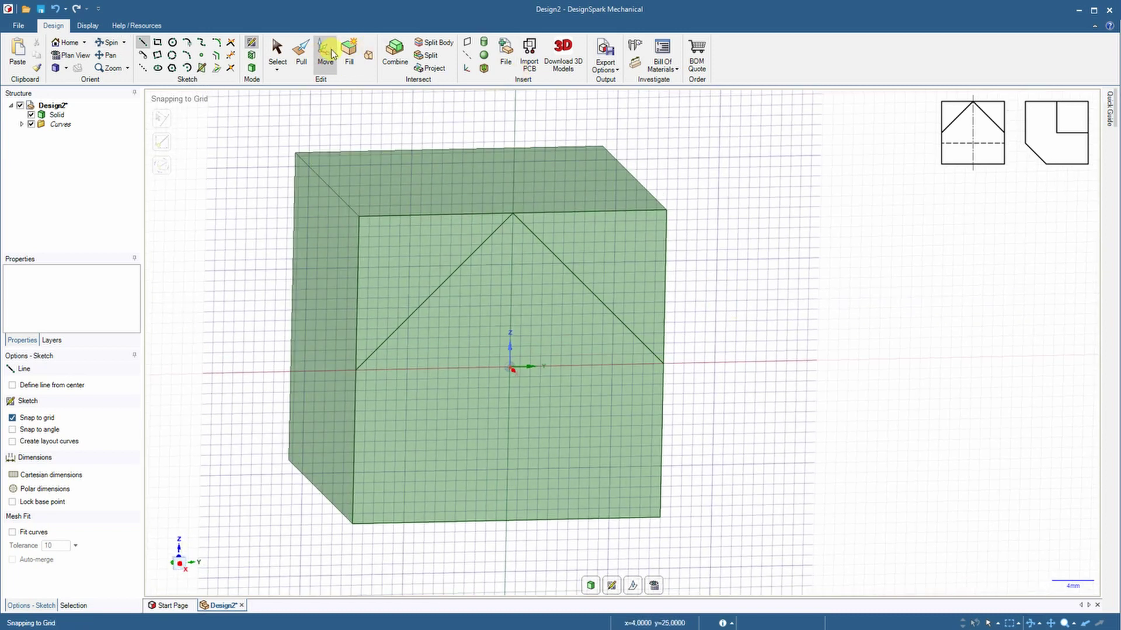
pyautogui.click(301, 54)
pyautogui.click(416, 276)
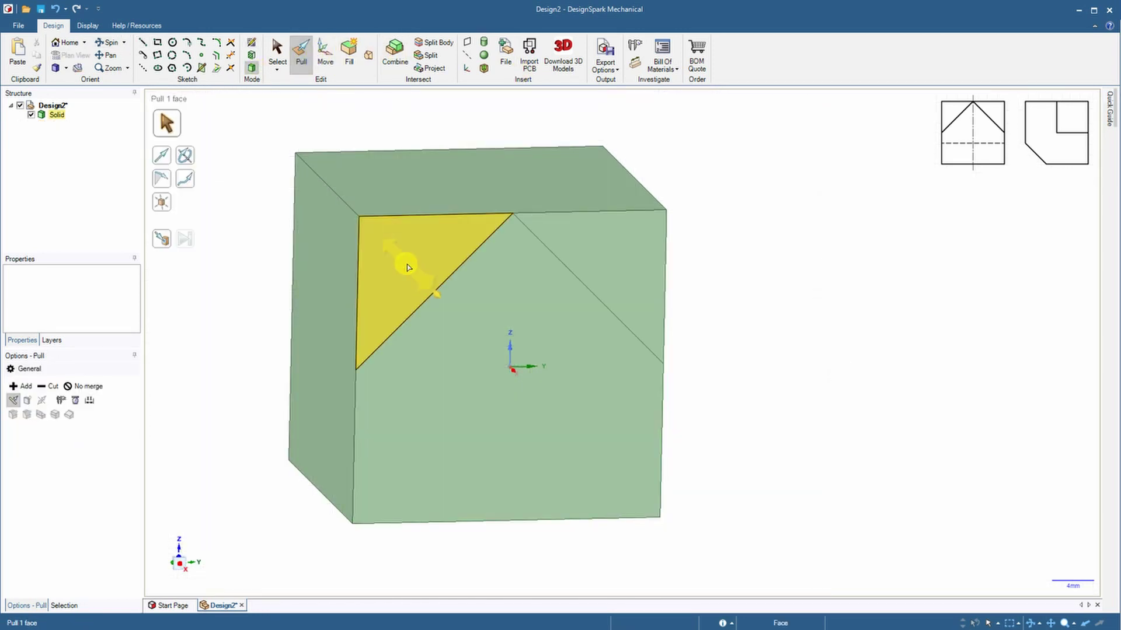
pyautogui.click(408, 267)
pyautogui.keyDown('ctrl'); pyautogui.click(633, 245); pyautogui.keyUp('ctrl')
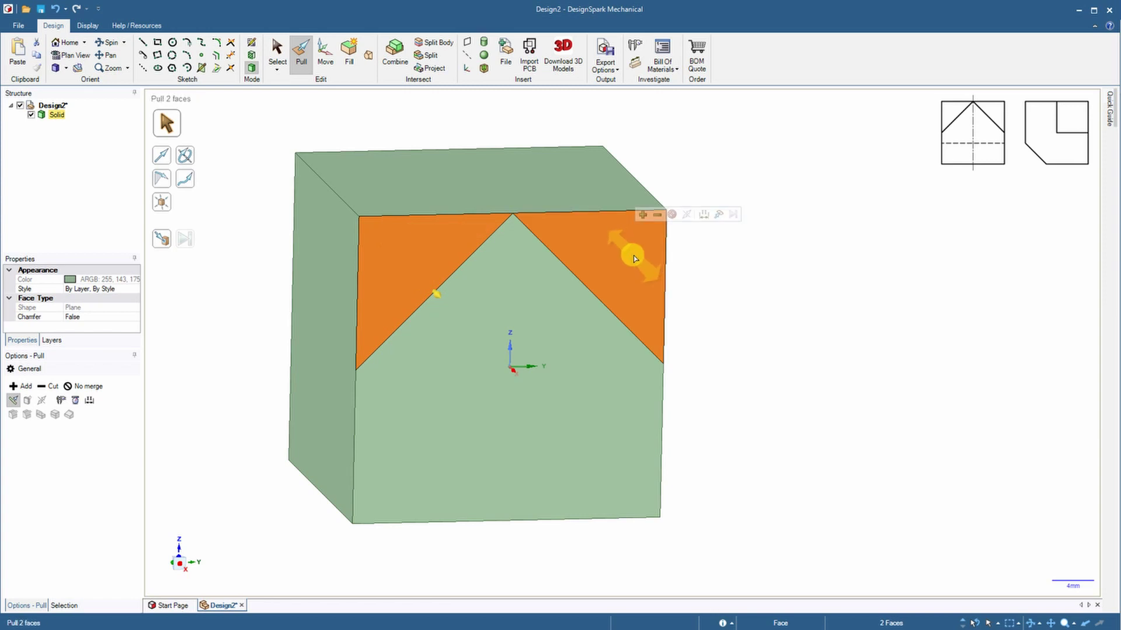
pyautogui.moveTo(633, 252); pyautogui.dragTo(600, 232)
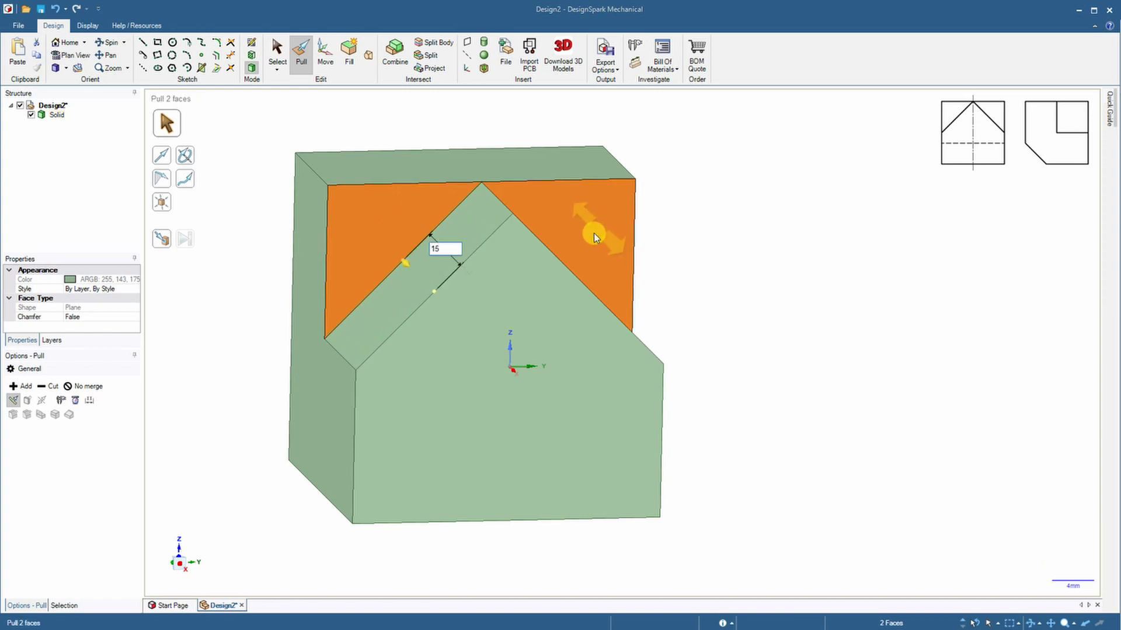
pyautogui.press('Return')
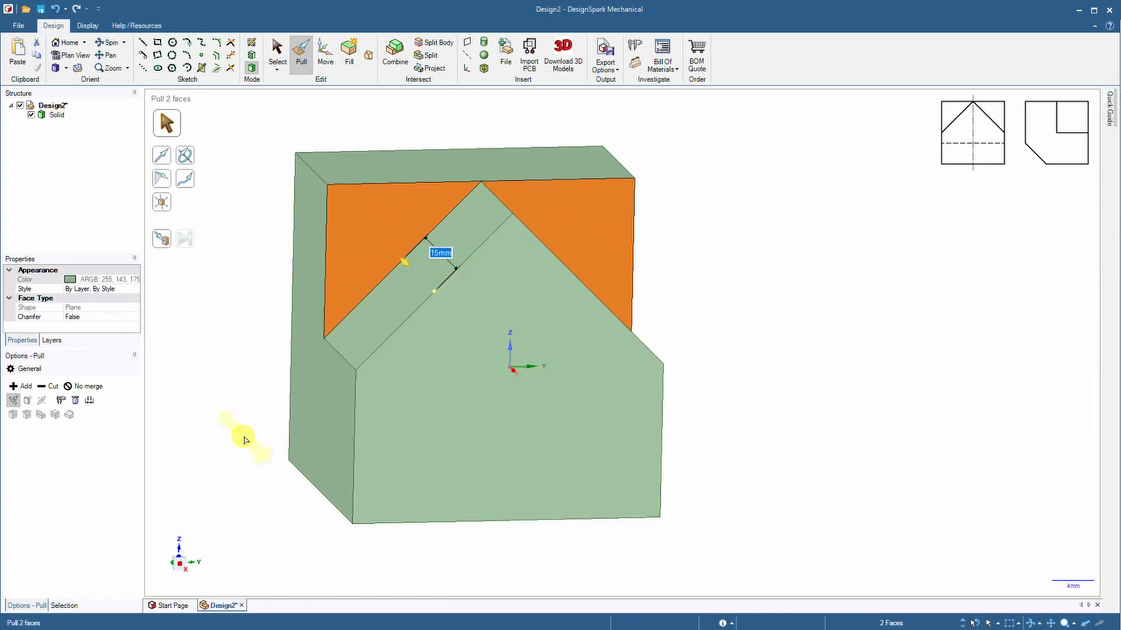
# Sketch a diagonal line across the side face's lower rear corner, 10 mm across and 10 mm up.
pyautogui.moveTo(244, 444); pyautogui.dragTo(311, 463, button='middle')
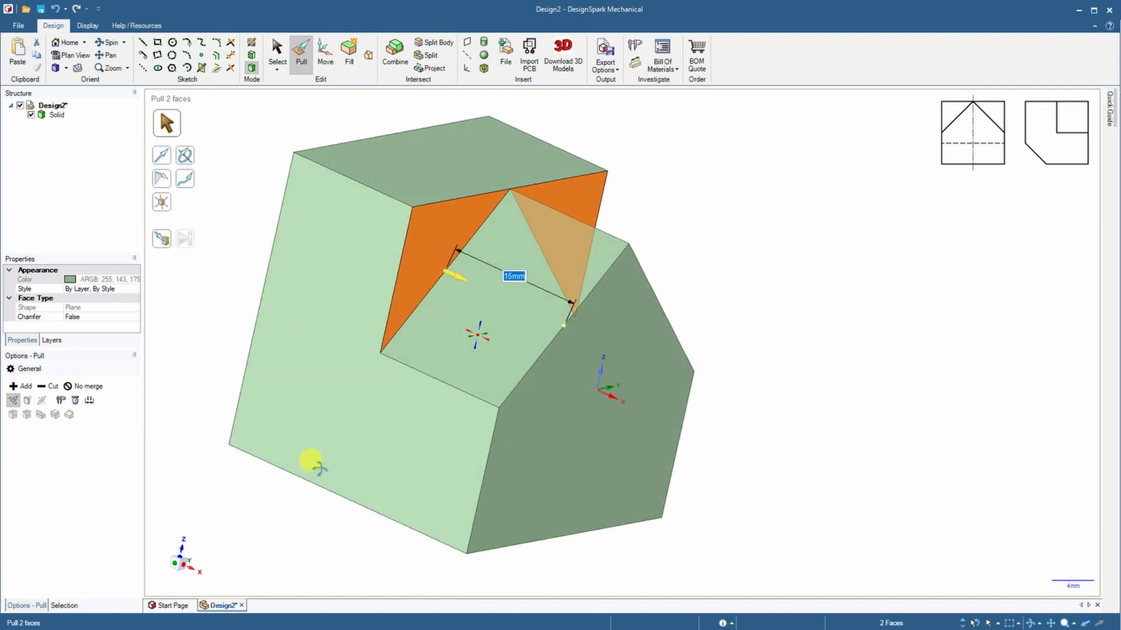
pyautogui.click(251, 44)
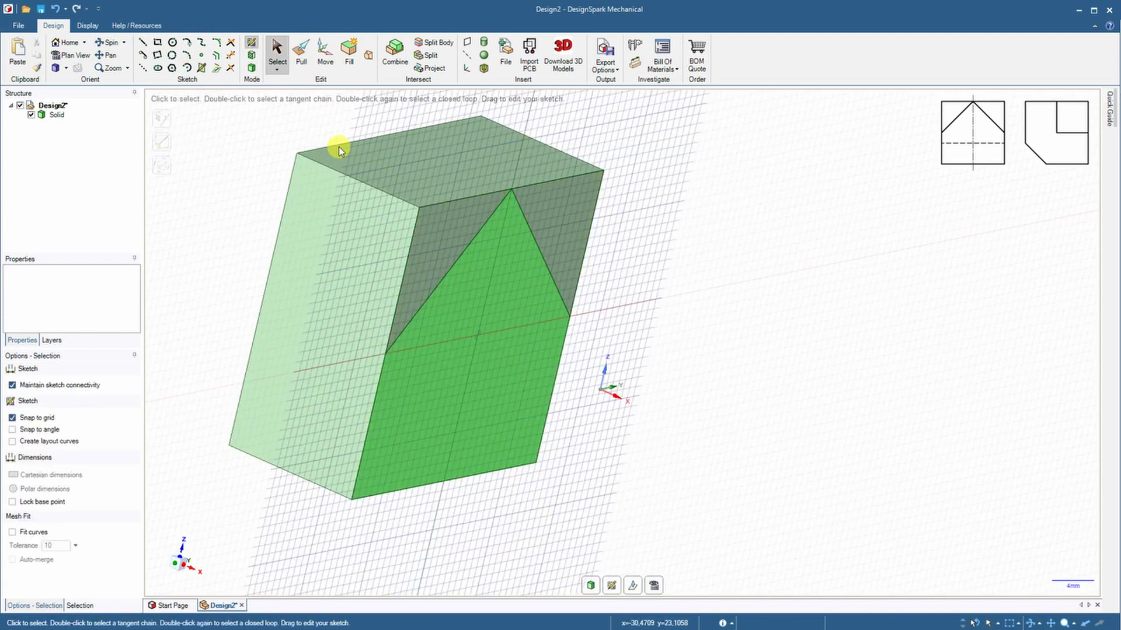
pyautogui.click(252, 67)
pyautogui.click(252, 44)
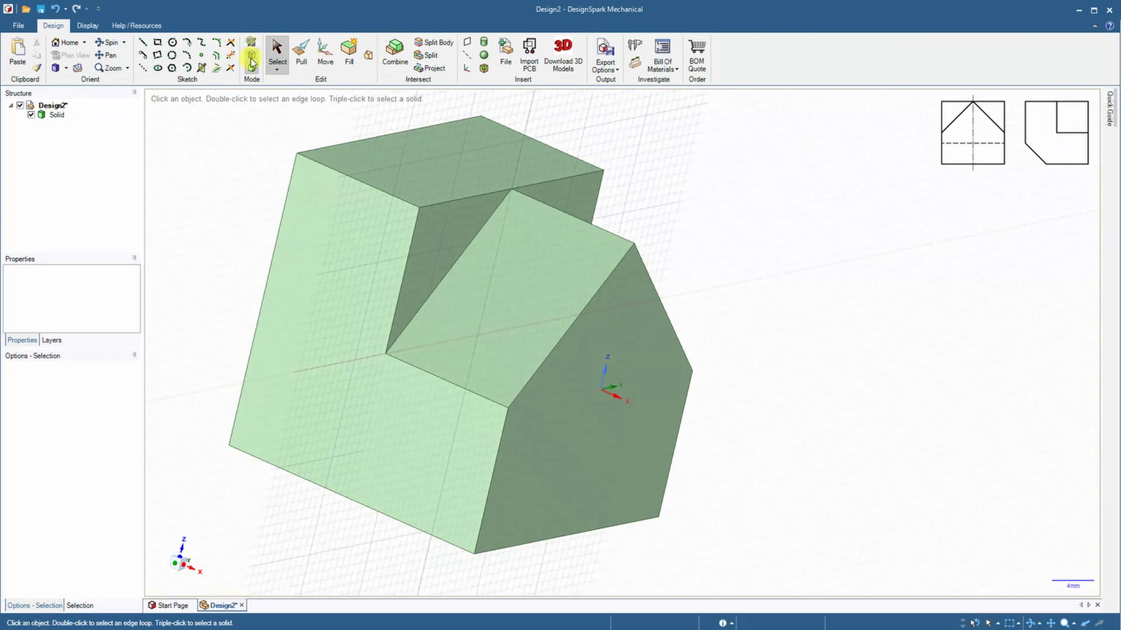
pyautogui.click(315, 444)
pyautogui.click(654, 585)
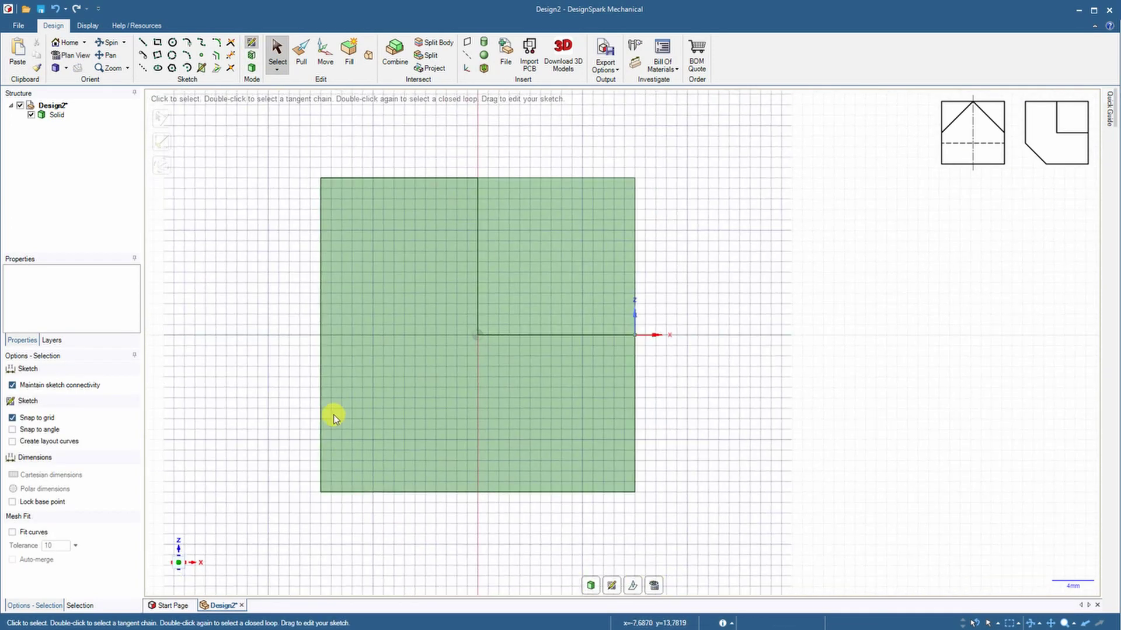
pyautogui.click(141, 42)
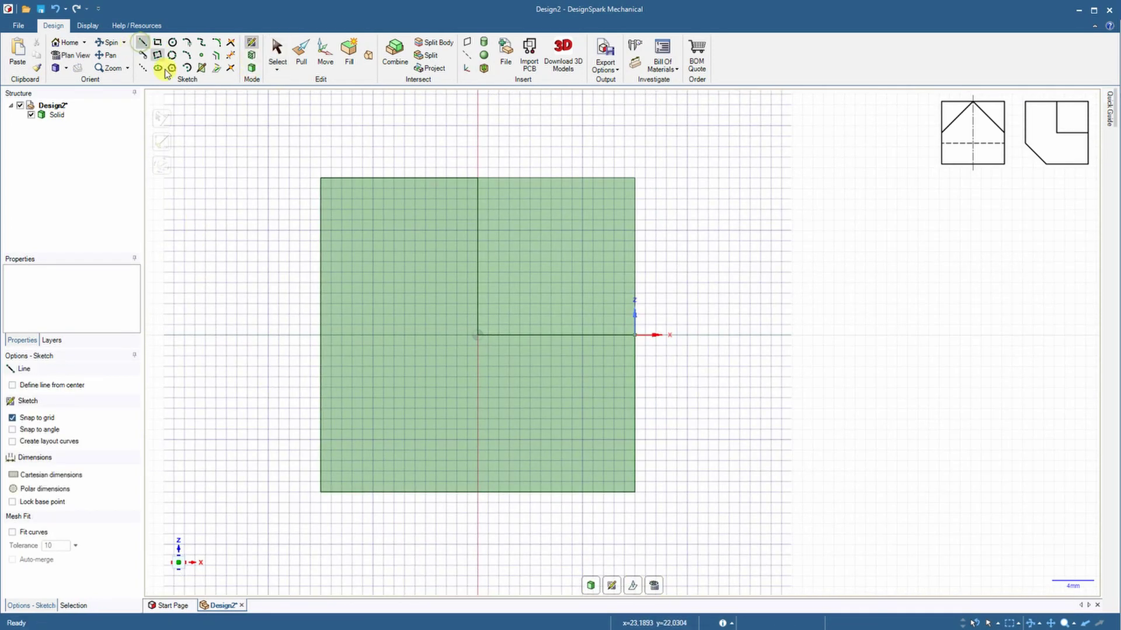
pyautogui.click(426, 493)
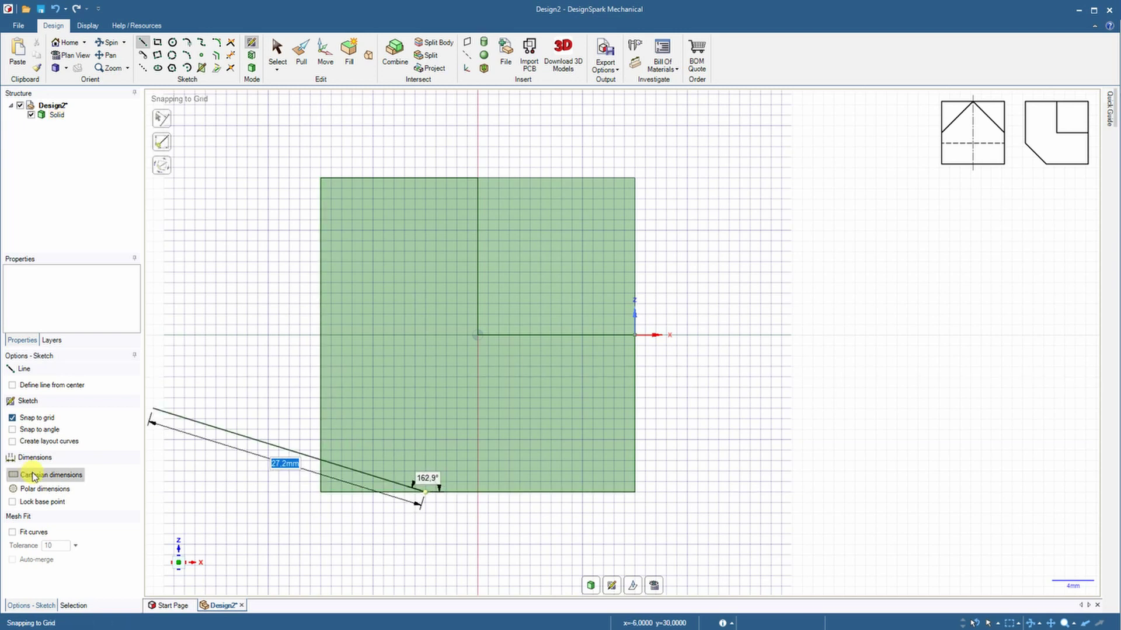
pyautogui.click(321, 390)
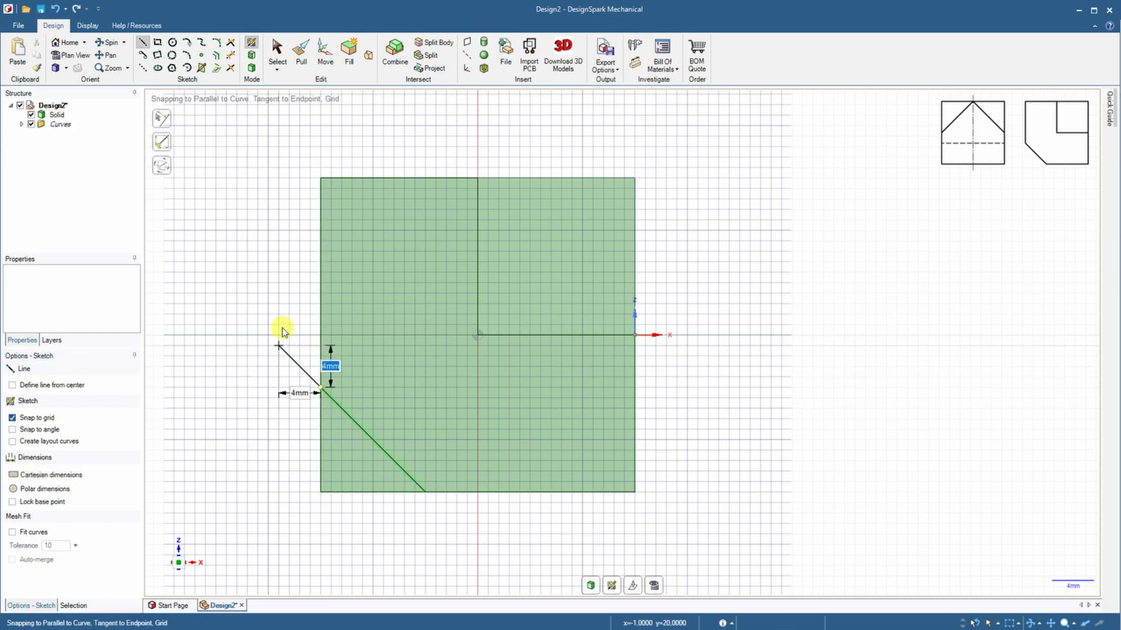
# Pull the triangular corner region through the whole block to cut off its lower rear edge.
pyautogui.click(301, 69)
pyautogui.moveTo(420, 471); pyautogui.dragTo(270, 426)
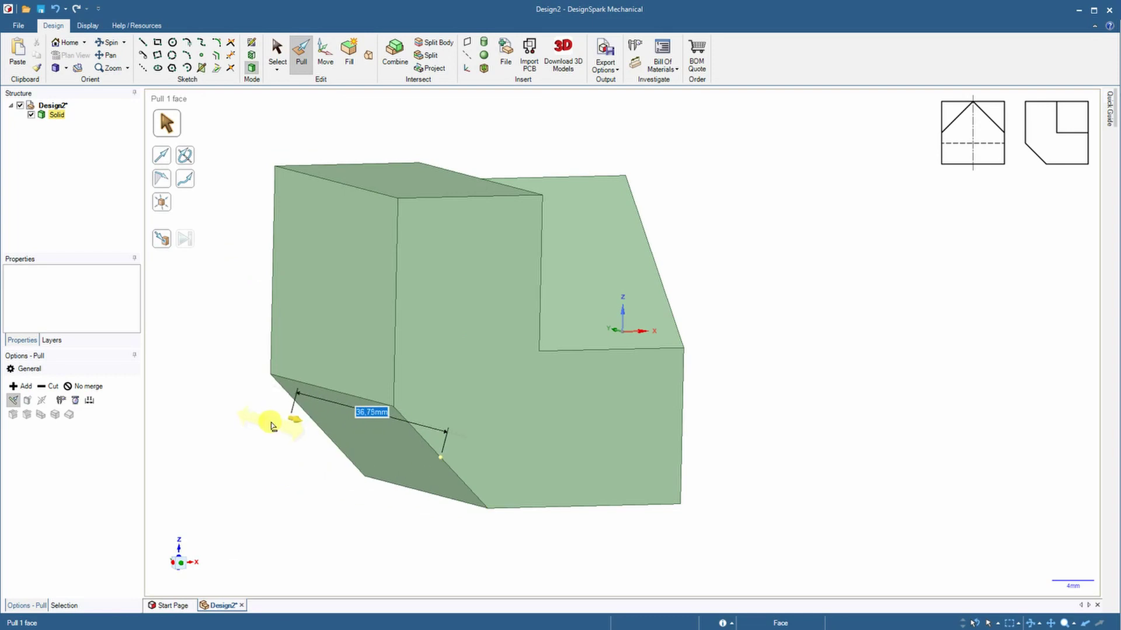
pyautogui.click(57, 44)
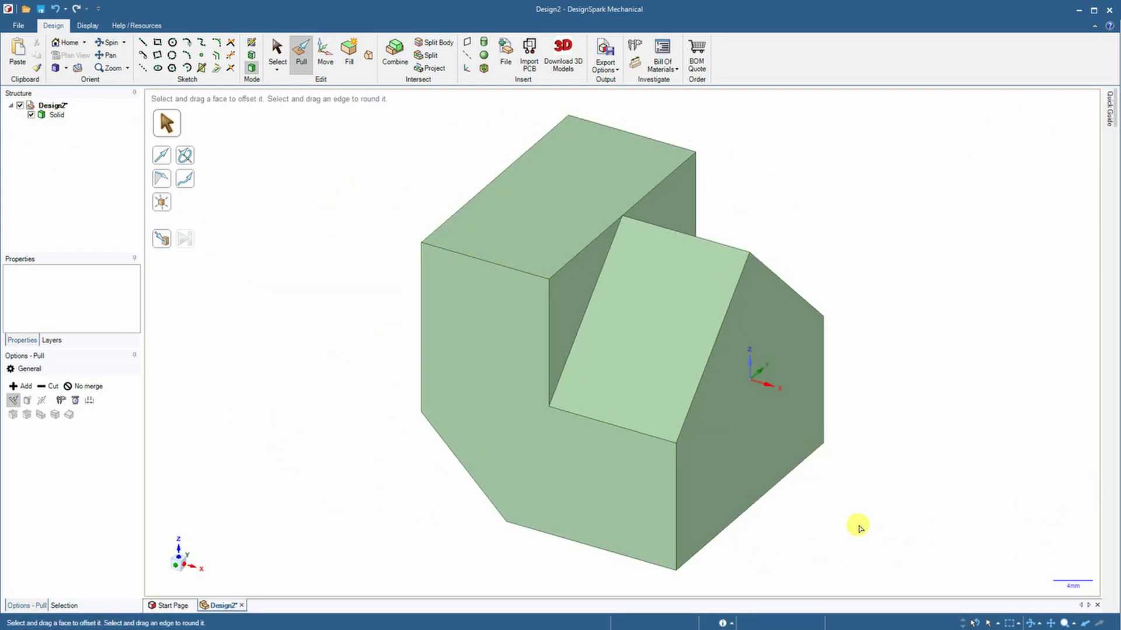
# Examine the gabled block in front, side, rear-side and top views to compare it with its drawing.
pyautogui.moveTo(858, 527); pyautogui.dragTo(247, 573, button='middle')
pyautogui.click(177, 571)
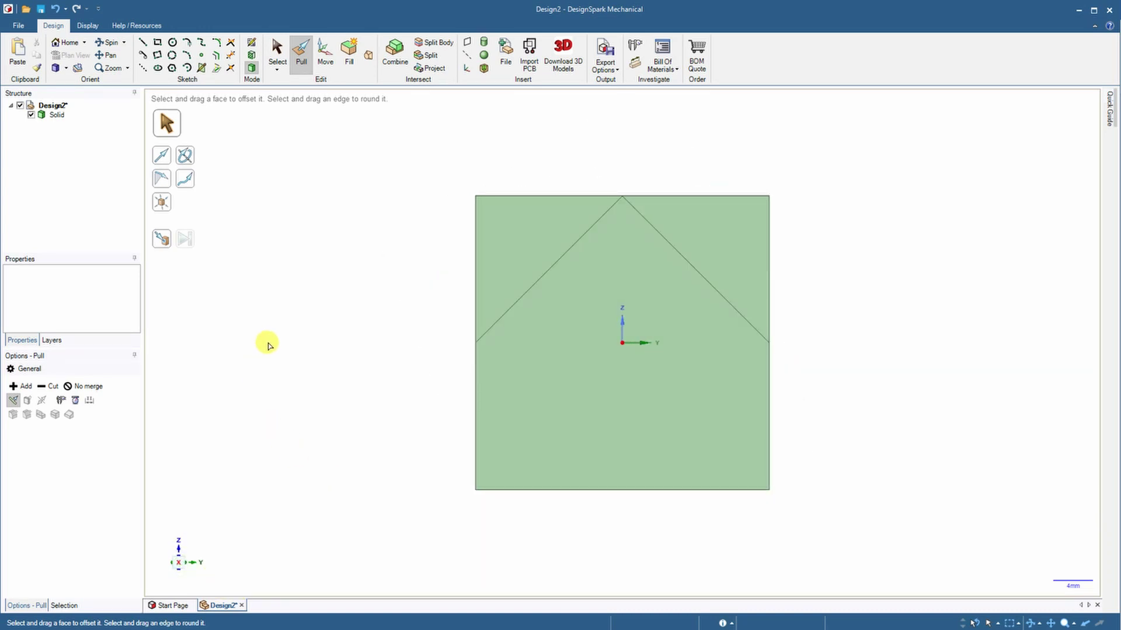
pyautogui.moveTo(267, 345); pyautogui.dragTo(377, 372, button='middle')
pyautogui.click(177, 565)
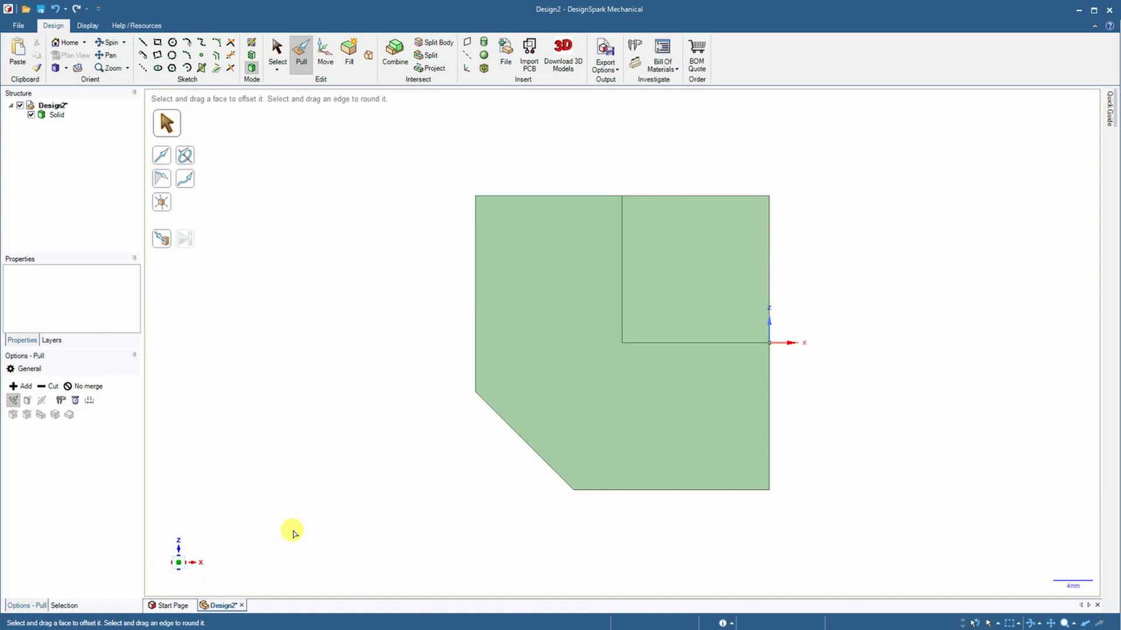
pyautogui.moveTo(293, 532); pyautogui.dragTo(513, 393, button='middle')
pyautogui.click(176, 558)
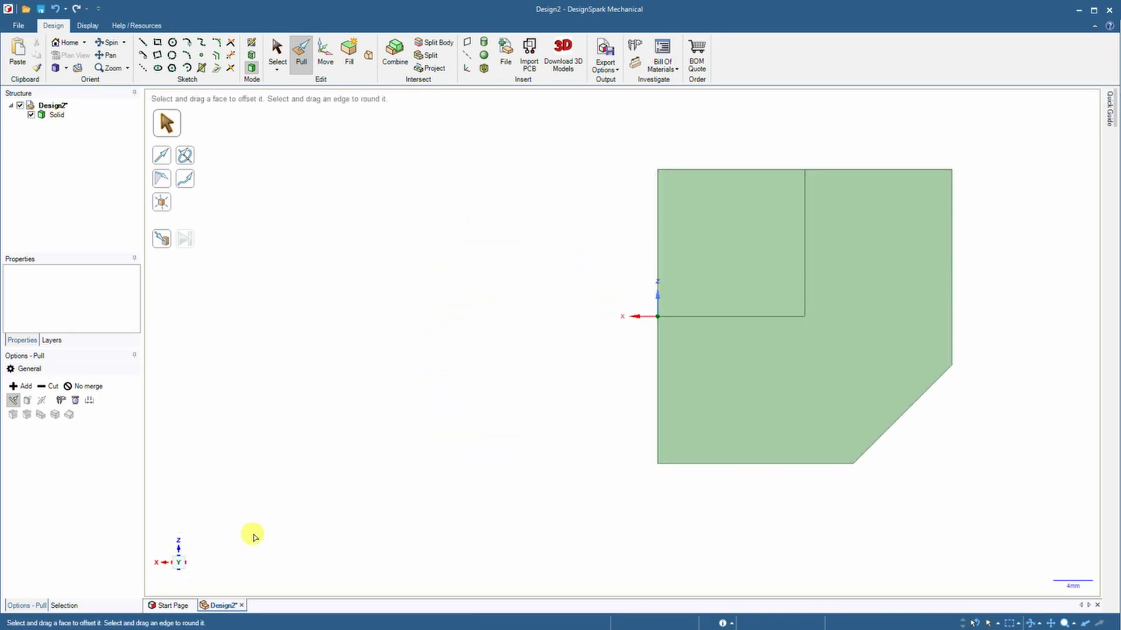
pyautogui.keyDown('shift'); pyautogui.moveTo(735, 393); pyautogui.dragTo(176, 555, button='middle'); pyautogui.keyUp('shift')
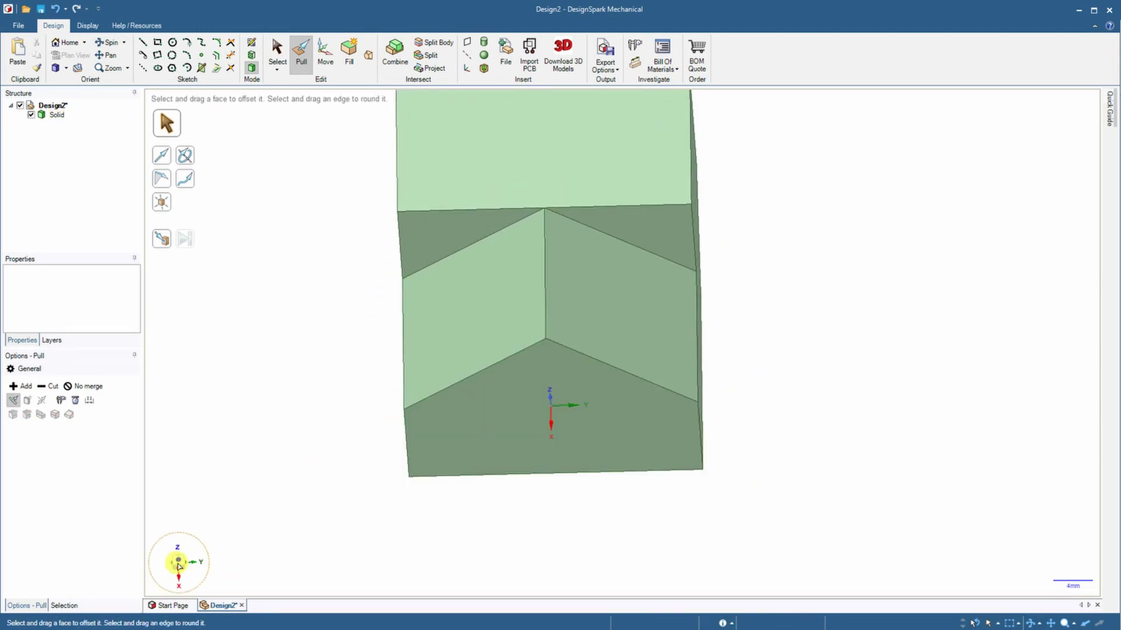
pyautogui.click(190, 560)
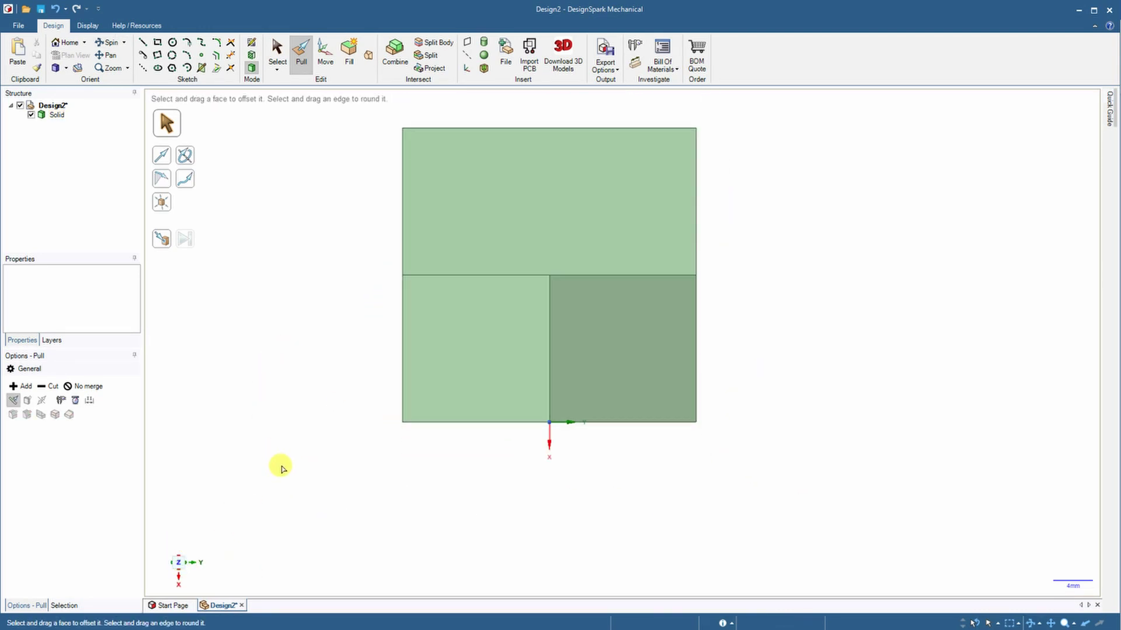
pyautogui.click(61, 44)
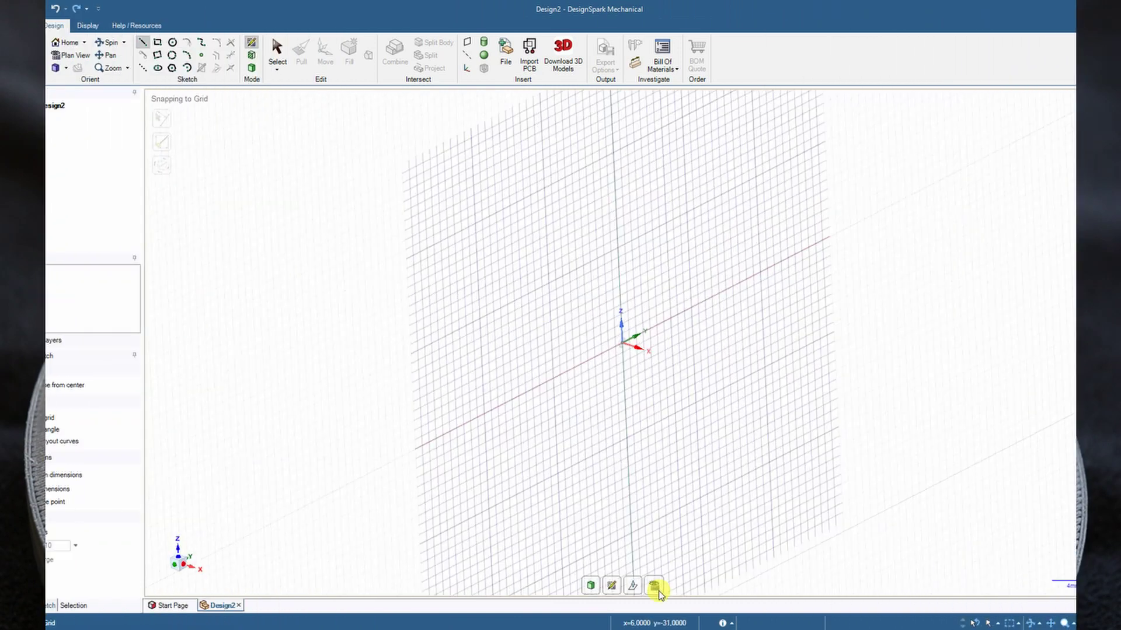
# Sketch a closed L-shaped profile from the origin, 45 mm wide and 45 mm high, with both legs 10 mm thick.
pyautogui.click(654, 585)
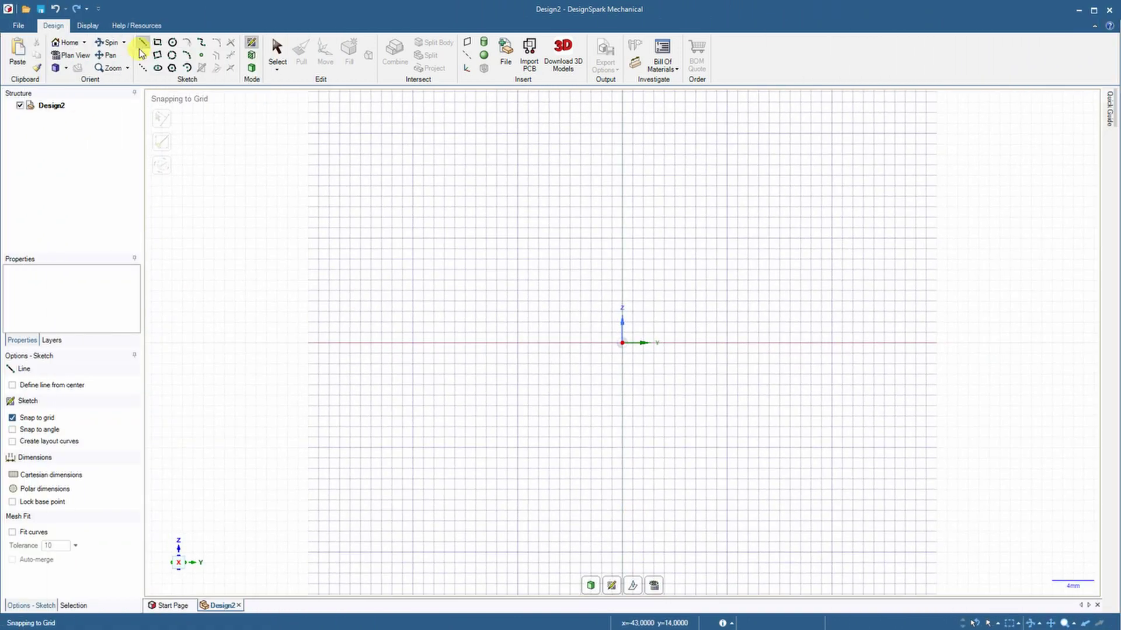
pyautogui.click(622, 342)
pyautogui.press('Return')
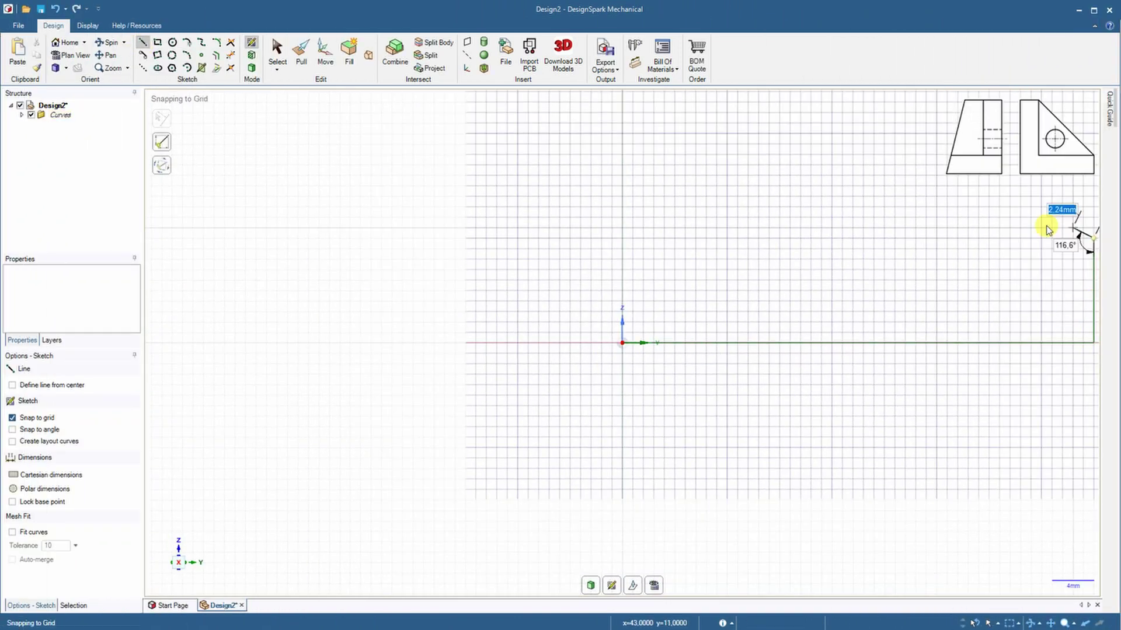
pyautogui.click(727, 238)
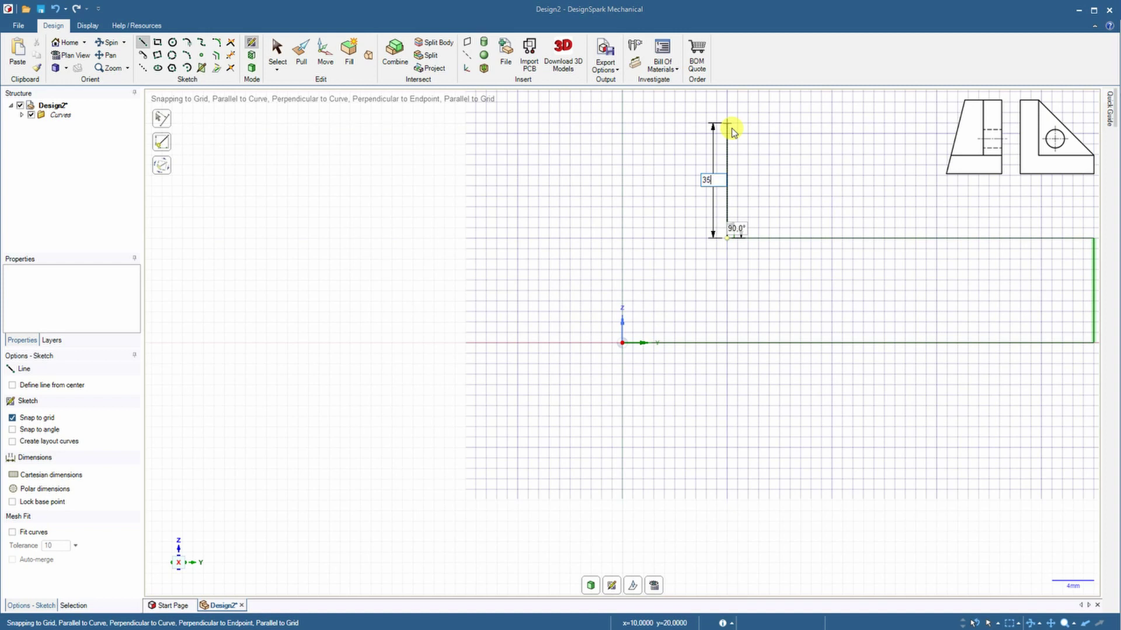
pyautogui.press('Return')
pyautogui.scroll(-5, 732, 132)
pyautogui.click(622, 153)
pyautogui.click(623, 343)
# Pull the L-shaped profile 35 mm into a solid.
pyautogui.scroll(1, 629, 337)
pyautogui.keyDown('shift'); pyautogui.moveTo(718, 266); pyautogui.dragTo(639, 327, button='middle'); pyautogui.keyUp('shift')
pyautogui.click(253, 68)
pyautogui.click(300, 53)
pyautogui.click(579, 350)
pyautogui.moveTo(556, 360); pyautogui.dragTo(643, 299)
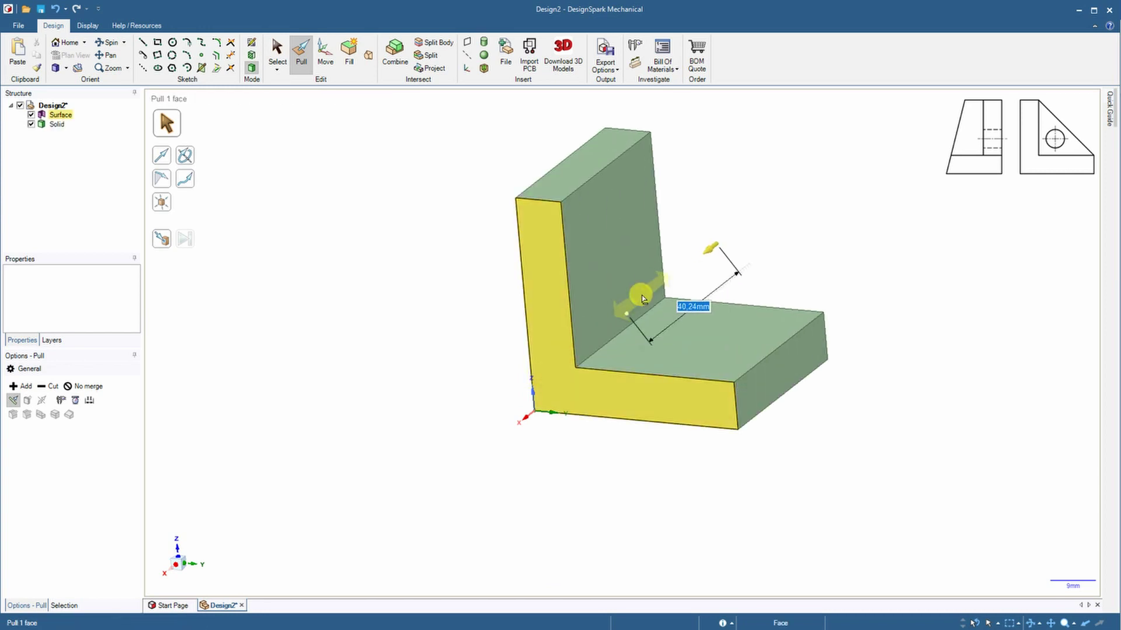
pyautogui.write('35')
pyautogui.press('Return')
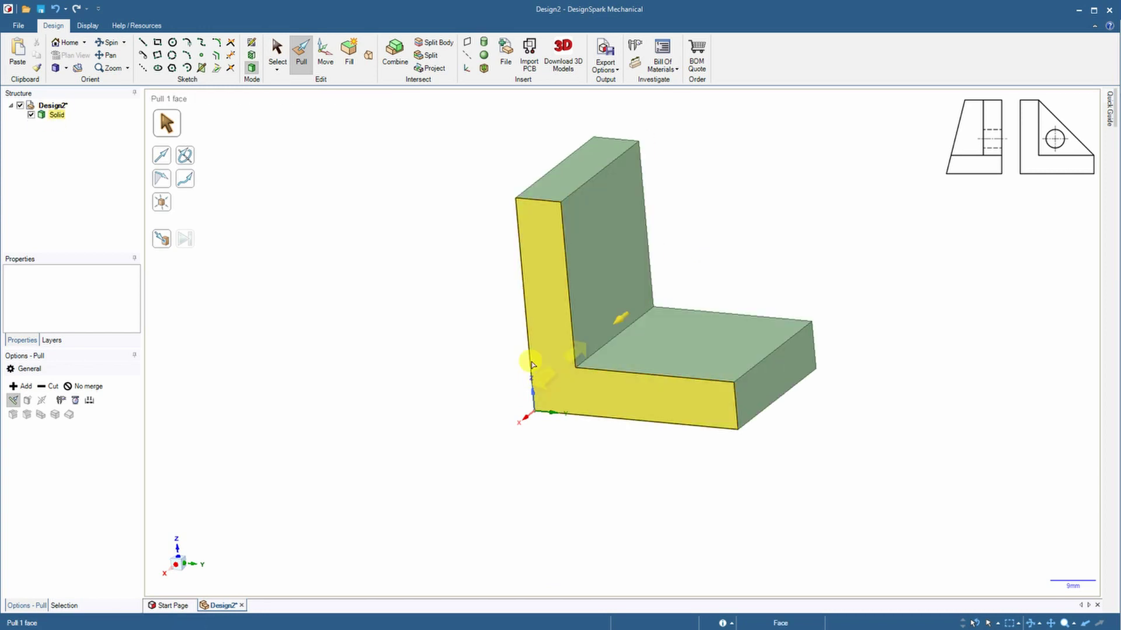
# Sketch a diagonal line on the rear L-shaped face, joining the inner end corners of the two legs.
pyautogui.moveTo(794, 298); pyautogui.dragTo(659, 382, button='middle')
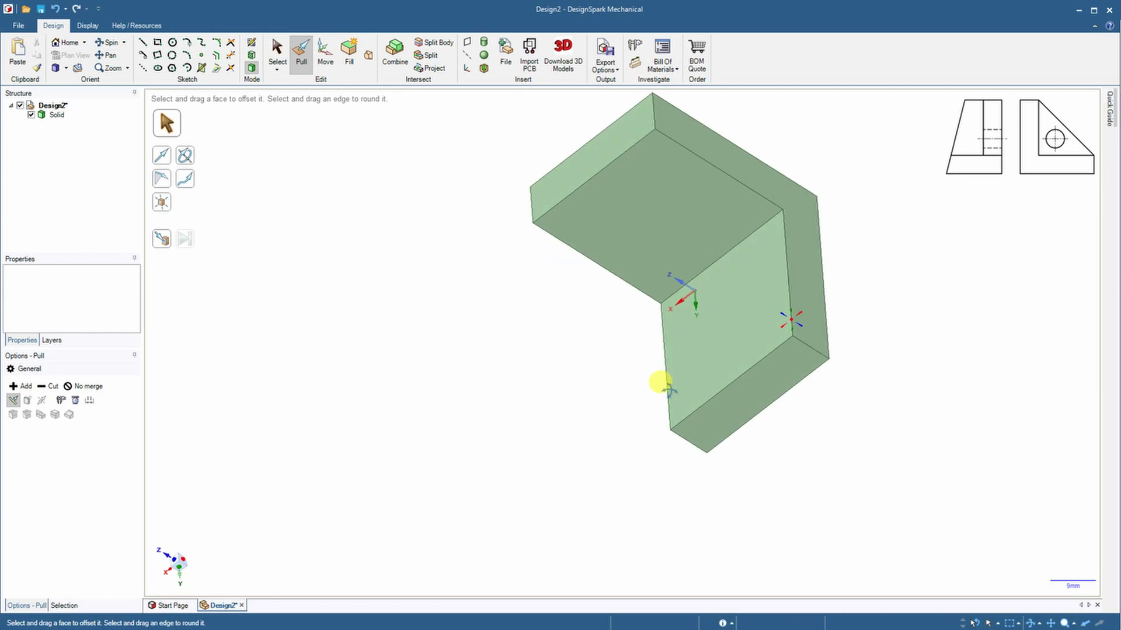
pyautogui.click(251, 42)
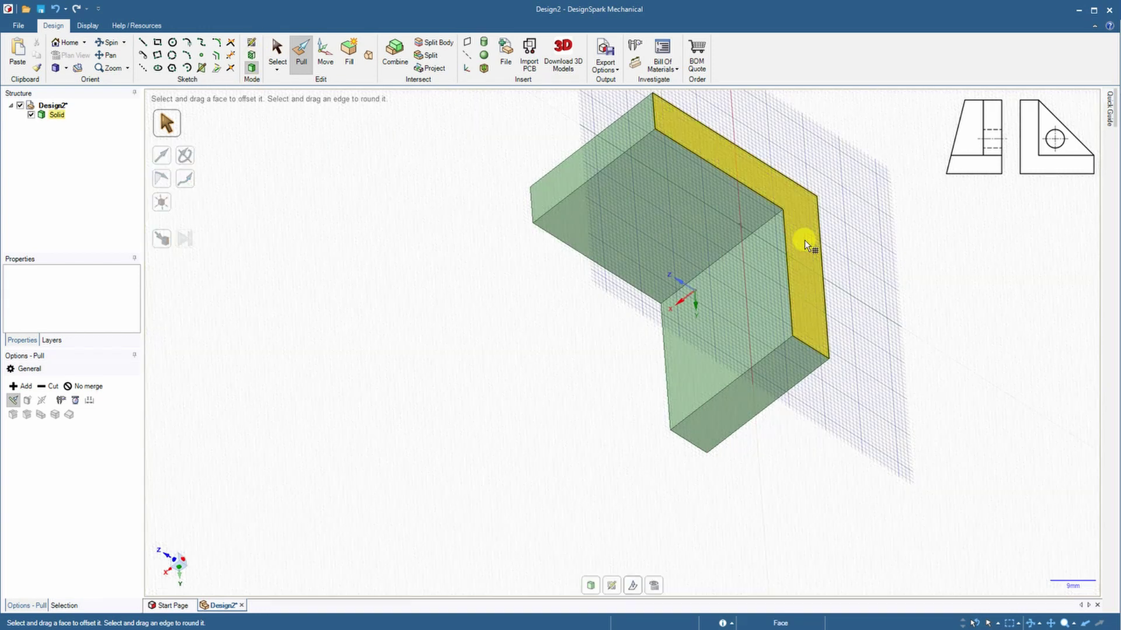
pyautogui.click(804, 240)
pyautogui.click(142, 42)
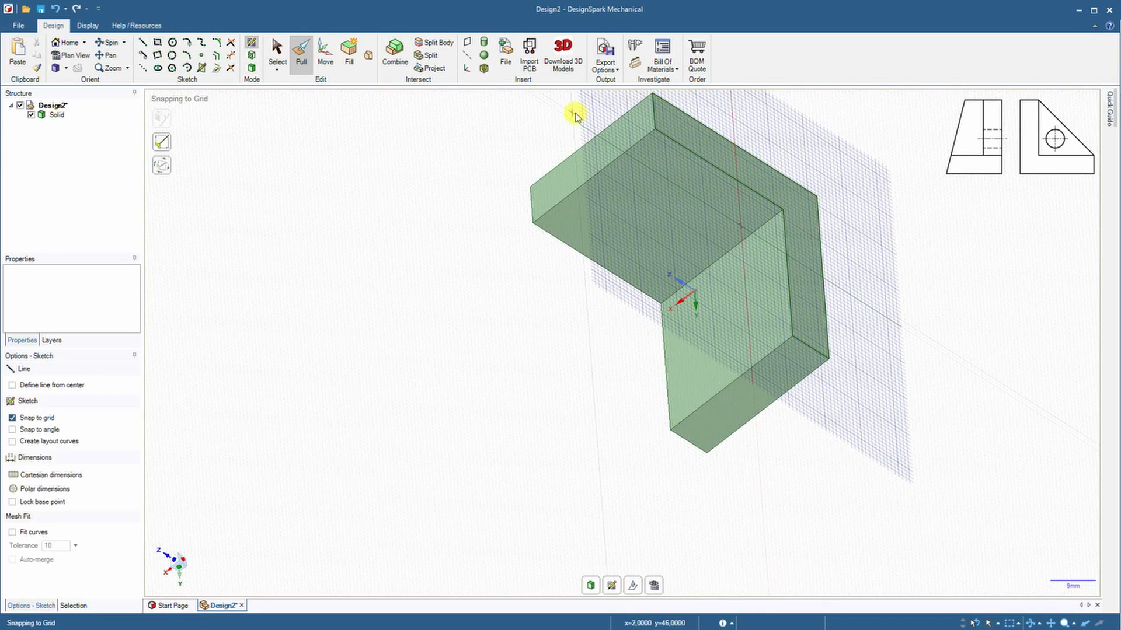
pyautogui.click(655, 129)
pyautogui.click(792, 339)
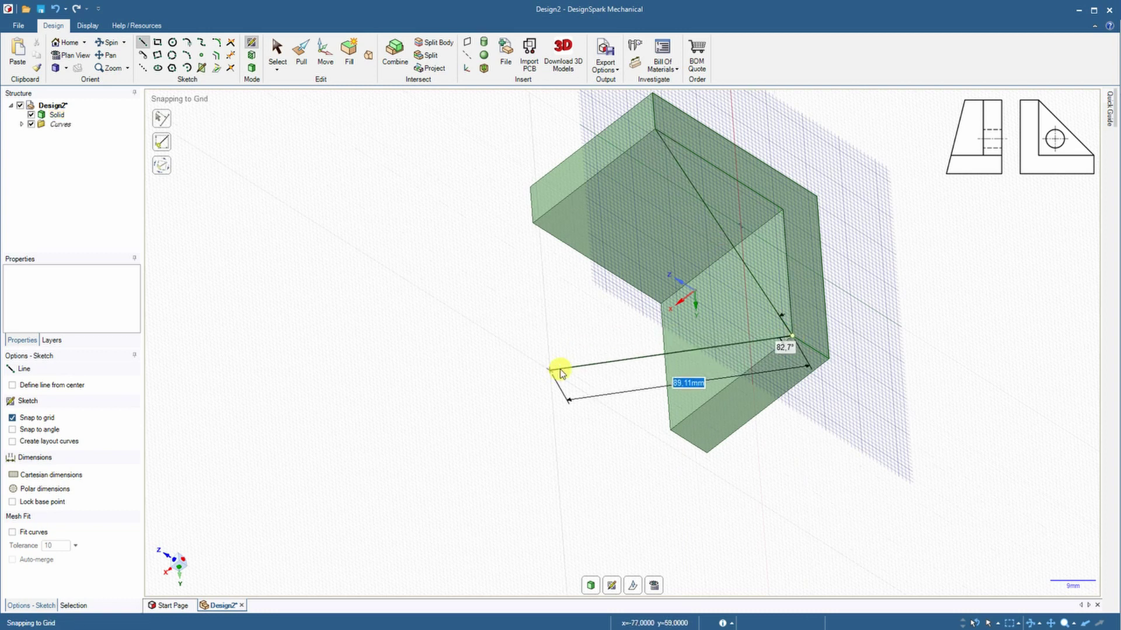
pyautogui.press('Escape')
# Pull the triangular region between the legs toward the front to form a solid web at the rear.
pyautogui.moveTo(550, 372)
pyautogui.mouseDown(button='middle')
pyautogui.moveTo(618, 325)
pyautogui.moveTo(537, 380)
pyautogui.mouseUp(button='middle')
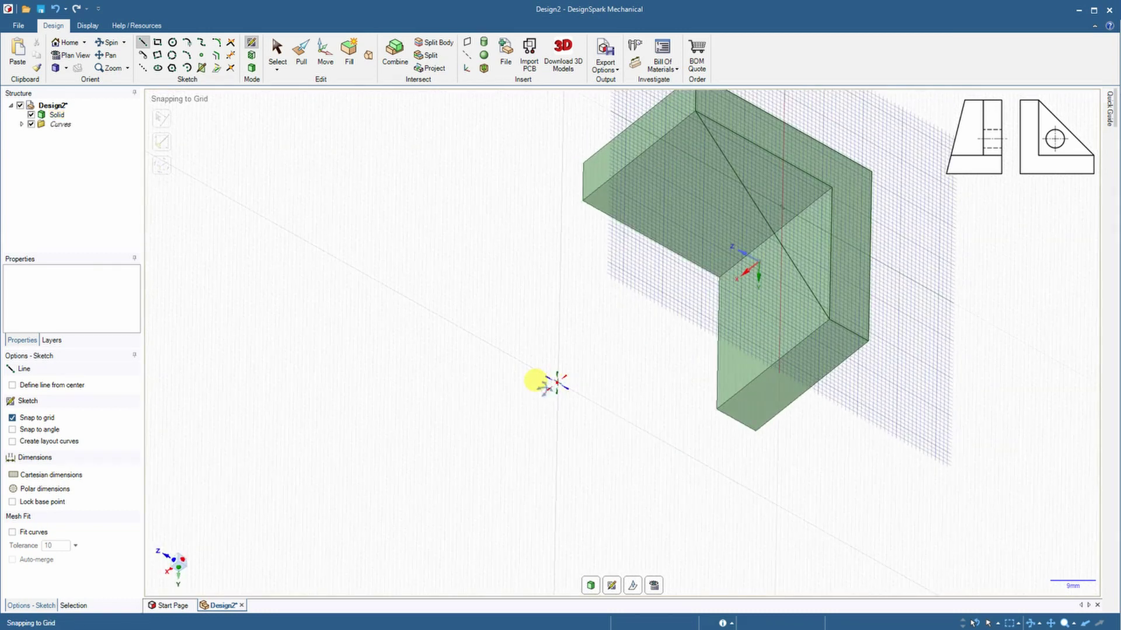
pyautogui.click(301, 55)
pyautogui.click(809, 211)
pyautogui.moveTo(809, 212); pyautogui.dragTo(783, 223)
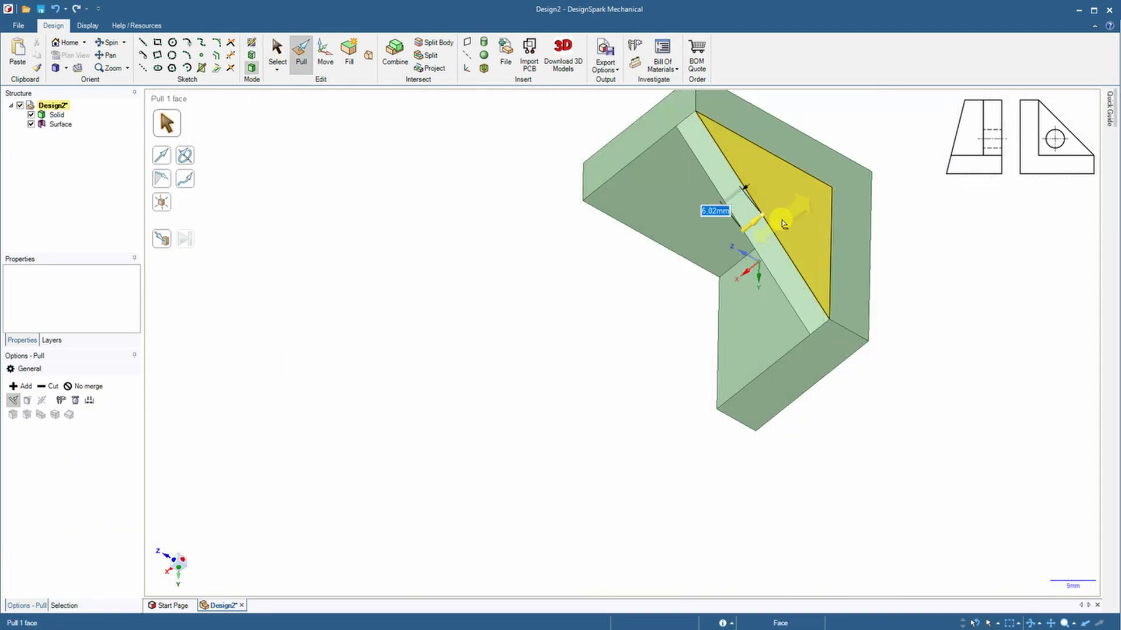
pyautogui.press('Return')
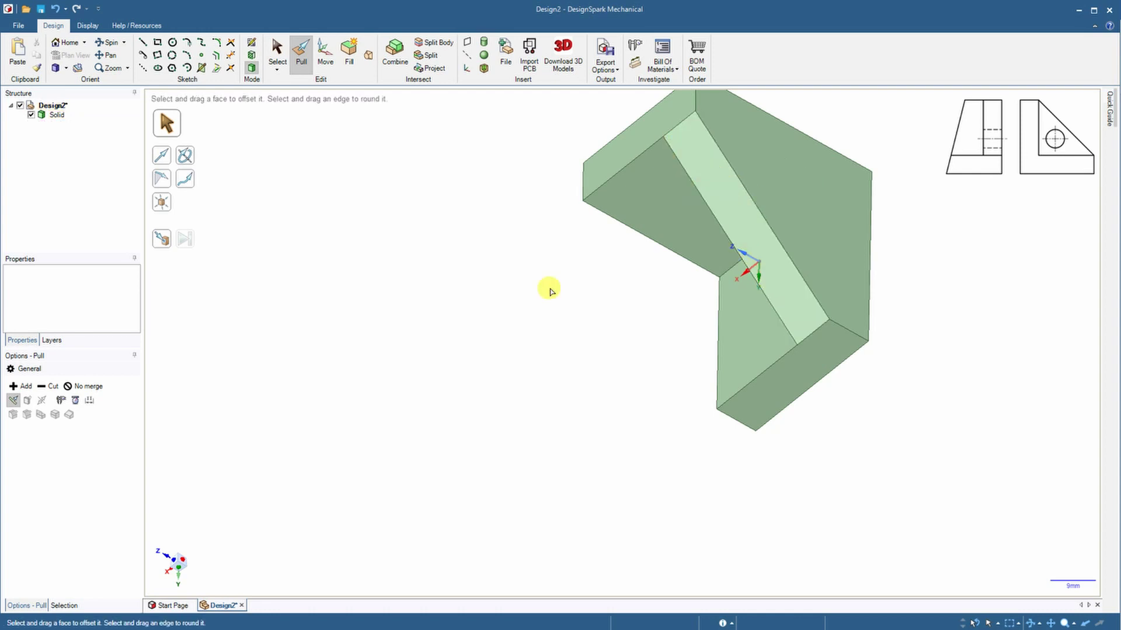
# Sketch a 10 mm diameter circle on the front of the triangular web, near its middle.
pyautogui.moveTo(519, 386); pyautogui.dragTo(440, 222, button='middle')
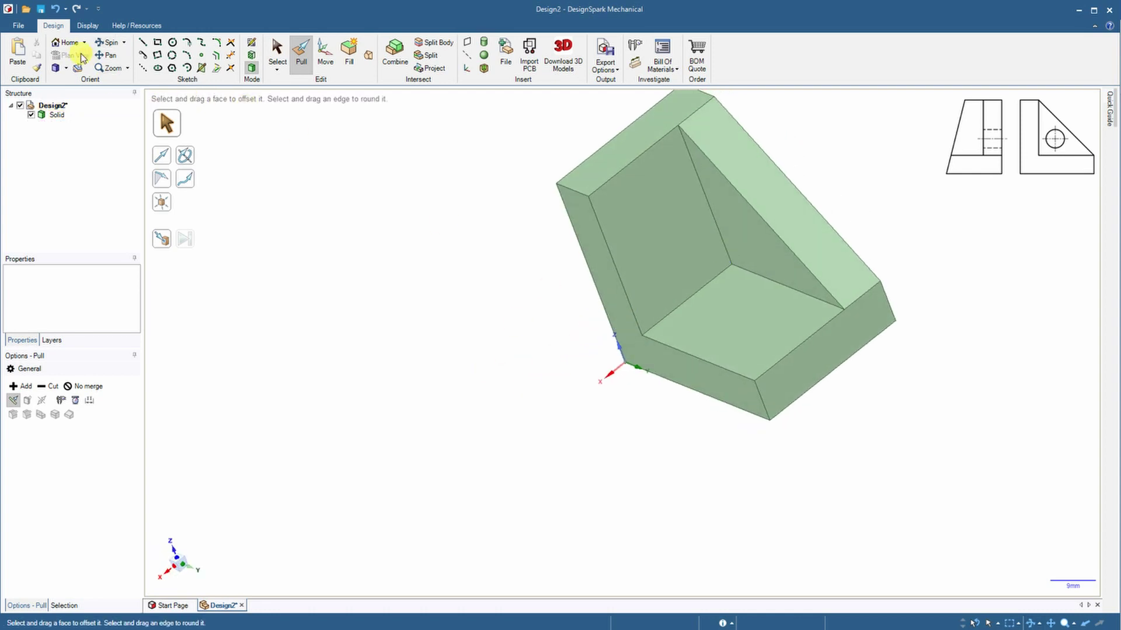
pyautogui.moveTo(426, 311); pyautogui.dragTo(433, 305, button='middle')
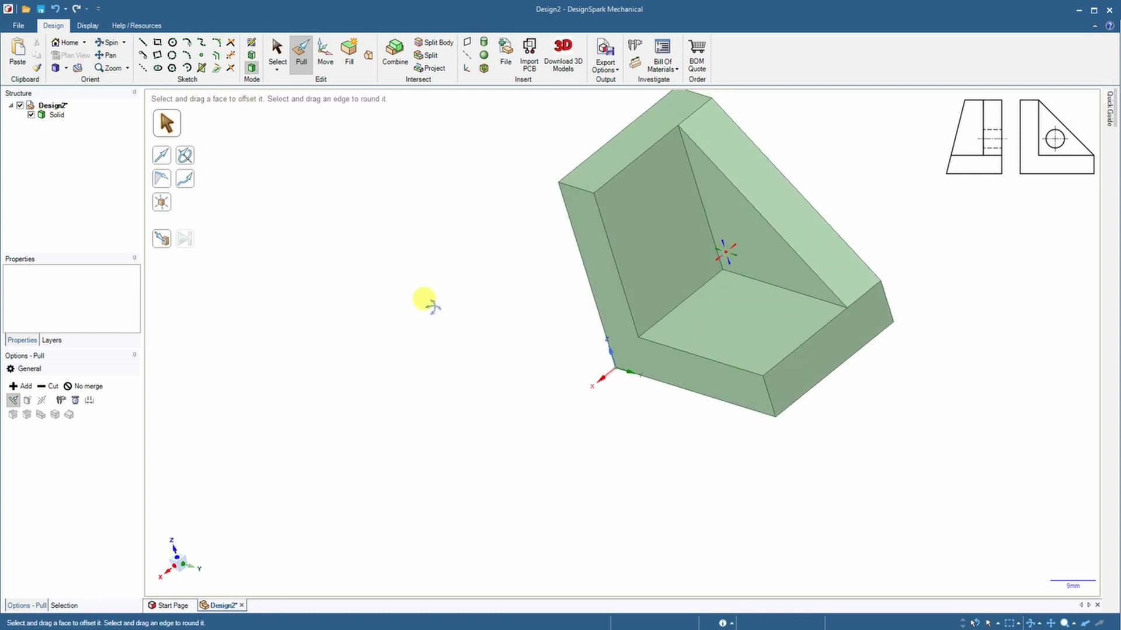
pyautogui.click(744, 232)
pyautogui.click(480, 388)
pyautogui.moveTo(481, 388); pyautogui.dragTo(510, 353, button='middle')
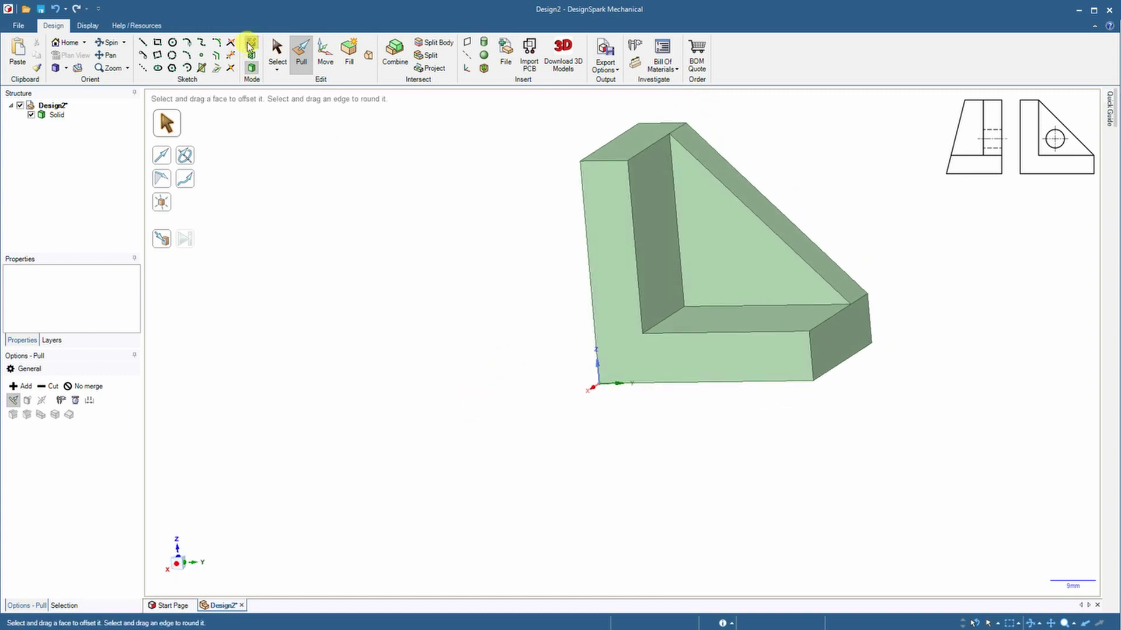
pyautogui.click(252, 42)
pyautogui.click(745, 253)
pyautogui.click(654, 587)
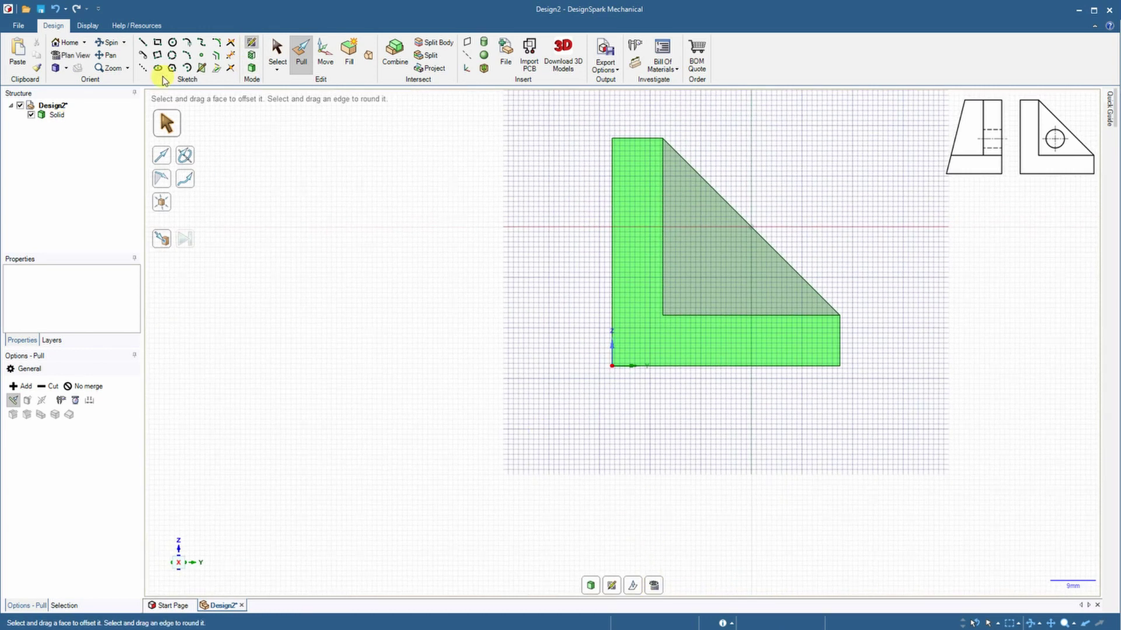
pyautogui.click(174, 42)
pyautogui.scroll(2, 713, 260)
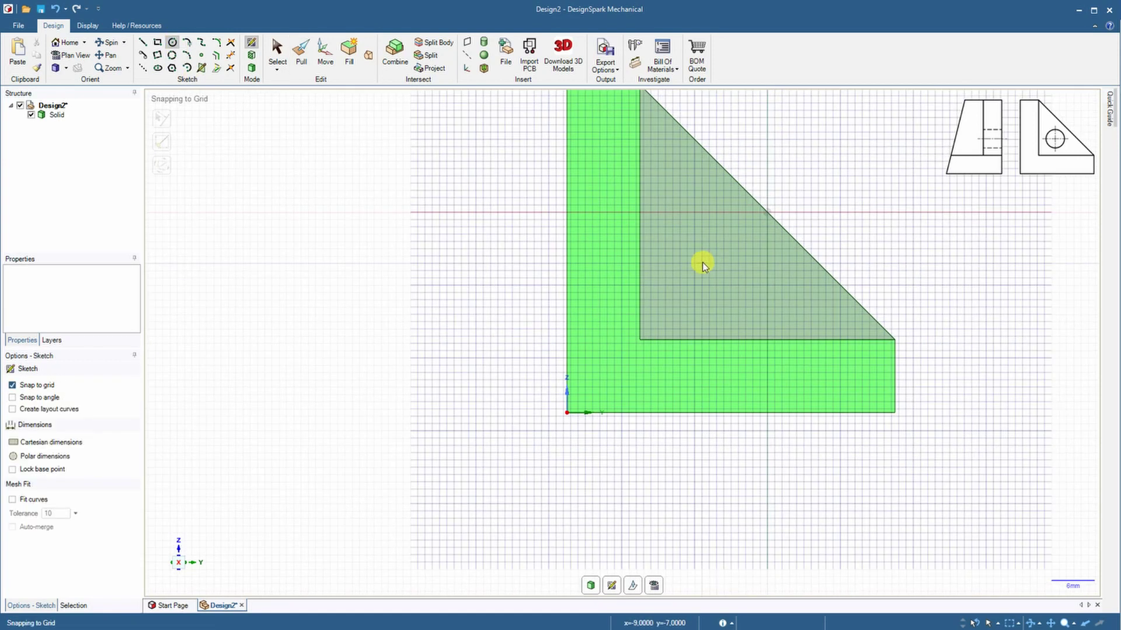
pyautogui.click(715, 263)
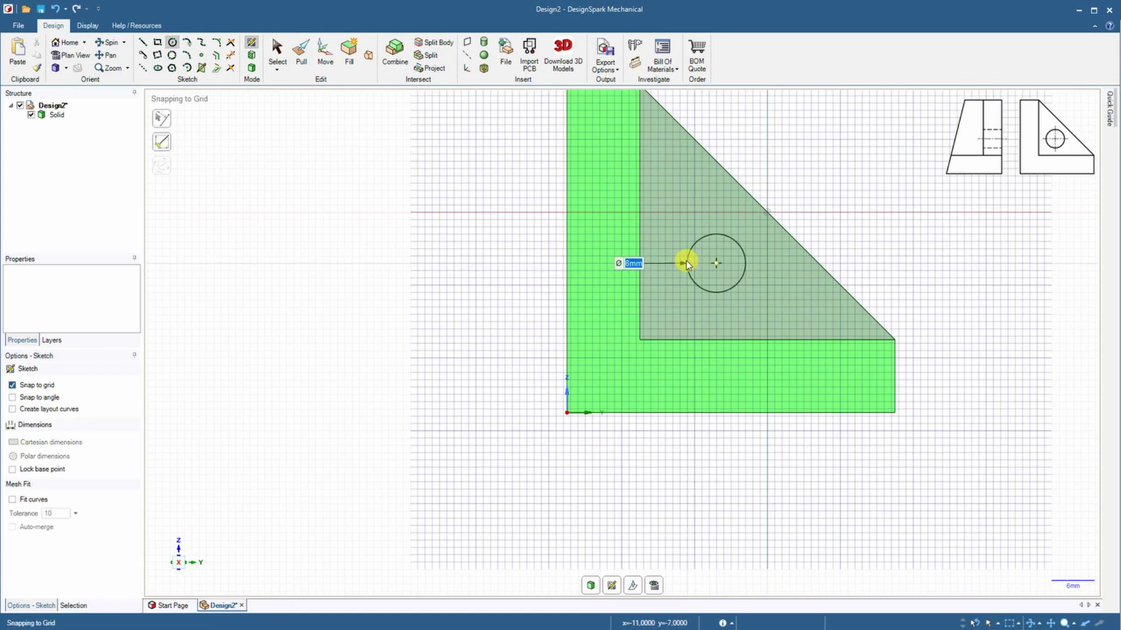
pyautogui.write('10')
pyautogui.press('Return')
# Pull the circular region through the triangular web to cut a round through hole.
pyautogui.moveTo(494, 350); pyautogui.dragTo(450, 361, button='middle')
pyautogui.click(294, 56)
pyautogui.moveTo(684, 284); pyautogui.dragTo(812, 251)
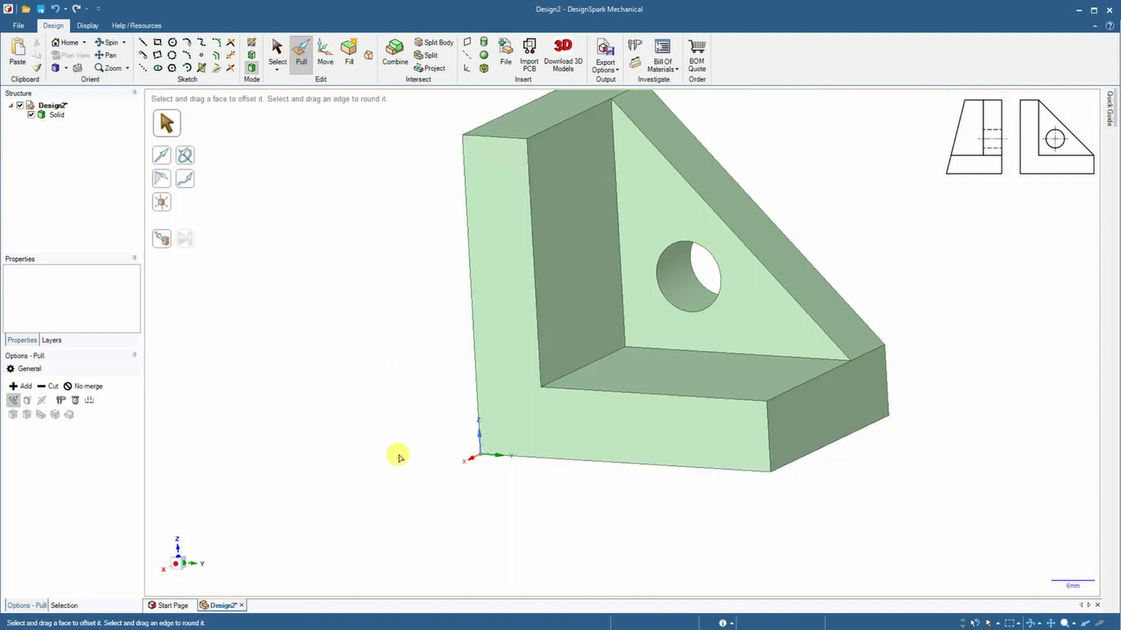
# Sketch a slanted line on the upright's outer face, from the lower corner at the origin to the top edge.
pyautogui.moveTo(399, 457); pyautogui.dragTo(499, 305, button='middle')
pyautogui.click(499, 304)
pyautogui.click(385, 380)
pyautogui.moveTo(385, 381); pyautogui.dragTo(495, 387, button='middle')
pyautogui.click(251, 43)
pyautogui.click(561, 268)
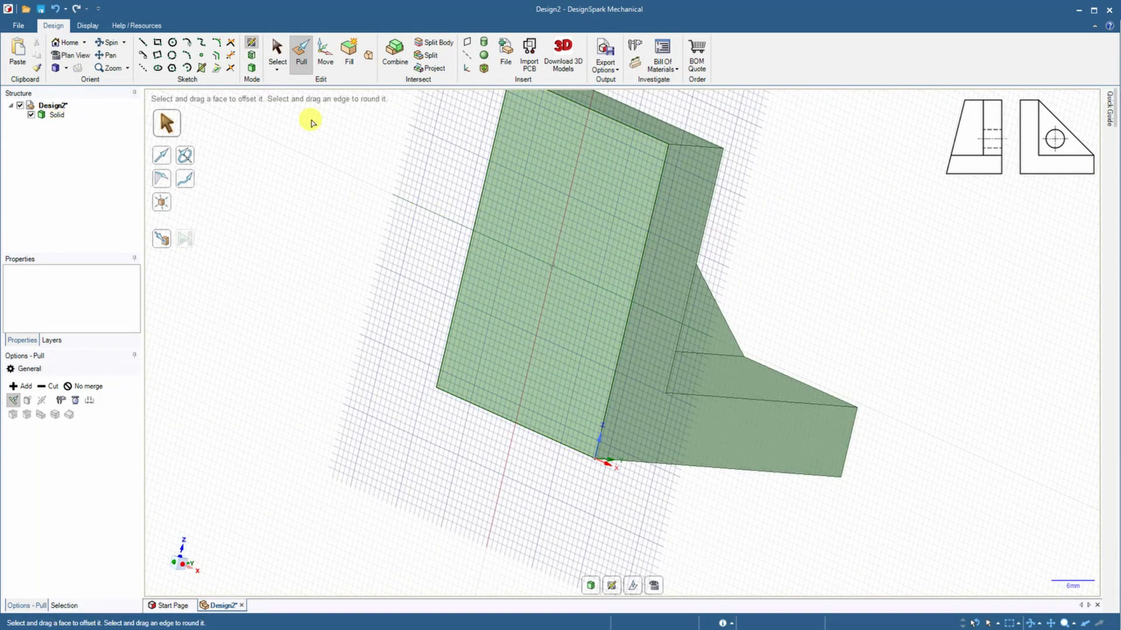
pyautogui.click(145, 43)
pyautogui.click(596, 458)
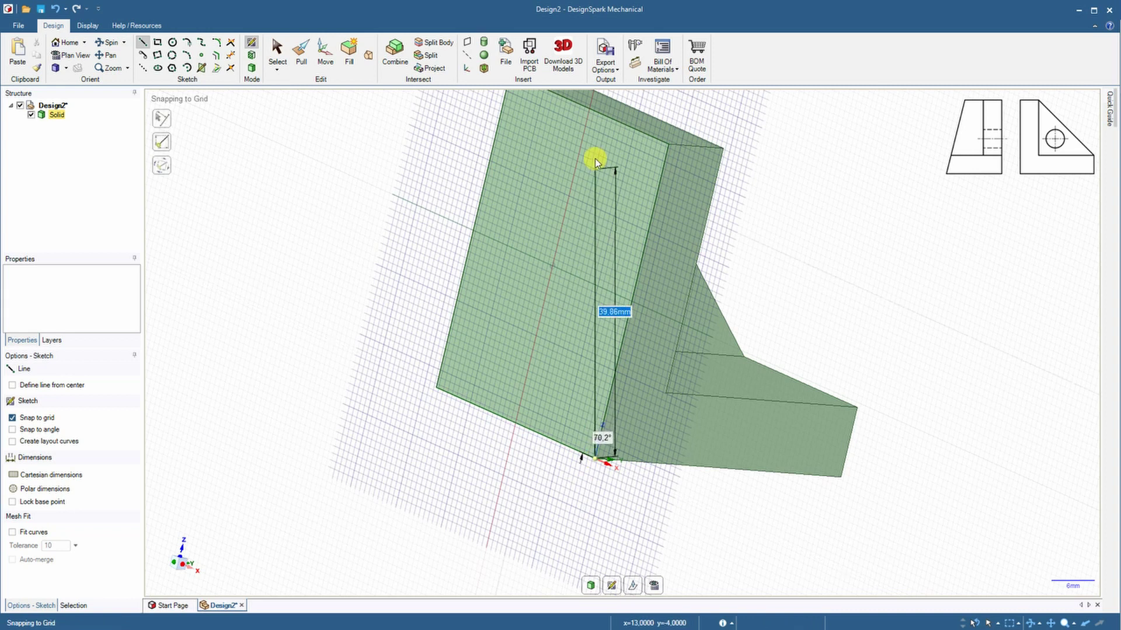
pyautogui.click(627, 123)
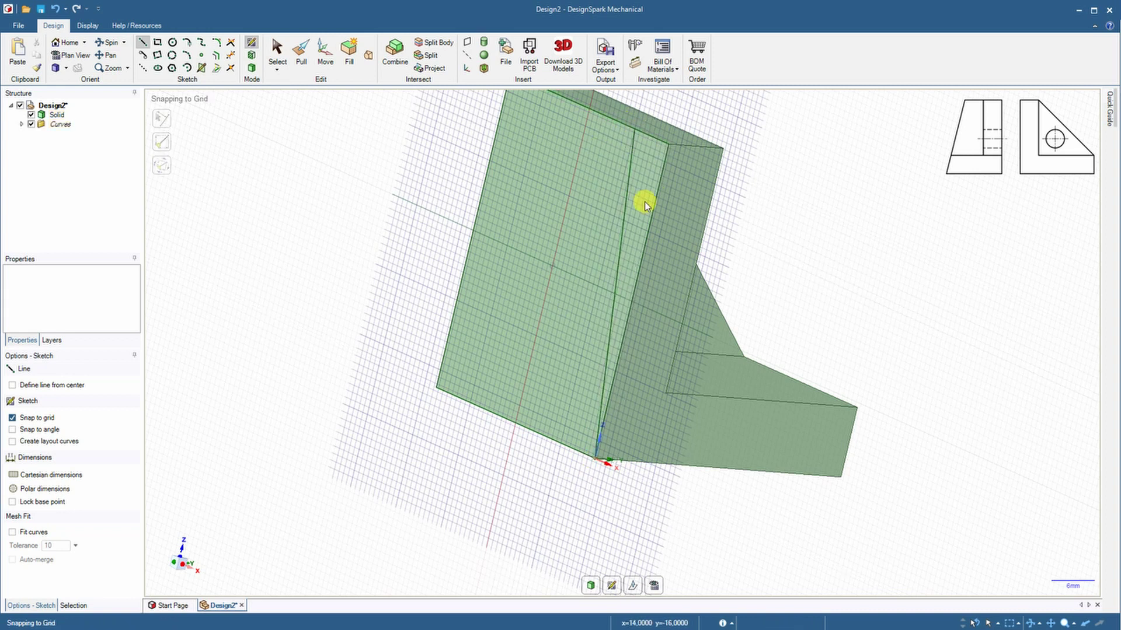
# Try to cut the slanted side by pulling the narrow triangular region through the block.
pyautogui.click(302, 53)
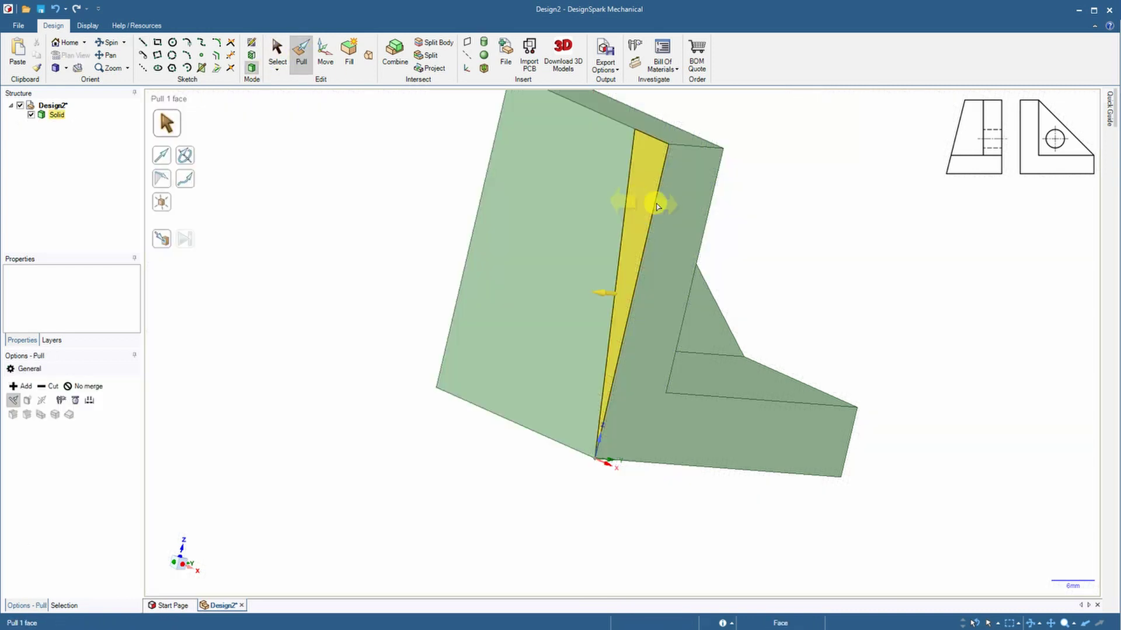
pyautogui.click(641, 196)
pyautogui.moveTo(671, 233); pyautogui.dragTo(896, 237)
pyautogui.moveTo(895, 348); pyautogui.dragTo(922, 368, button='middle')
# Undo the slanted cut and its sketched line, and return to 3D mode.
pyautogui.click(55, 8)
pyautogui.click(56, 9)
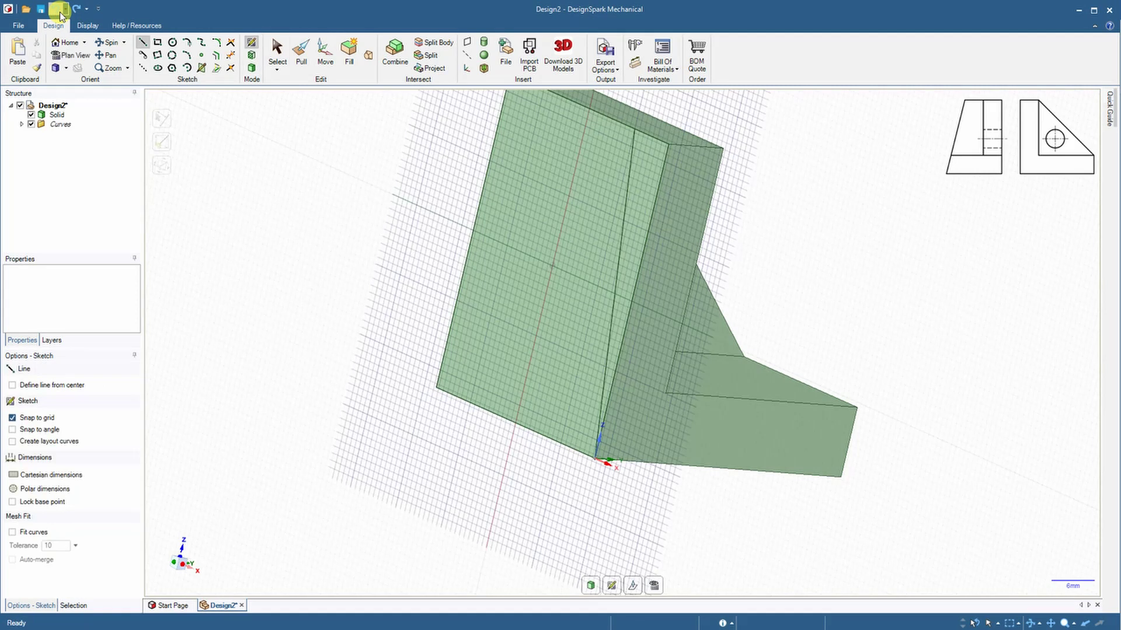
pyautogui.press('v')
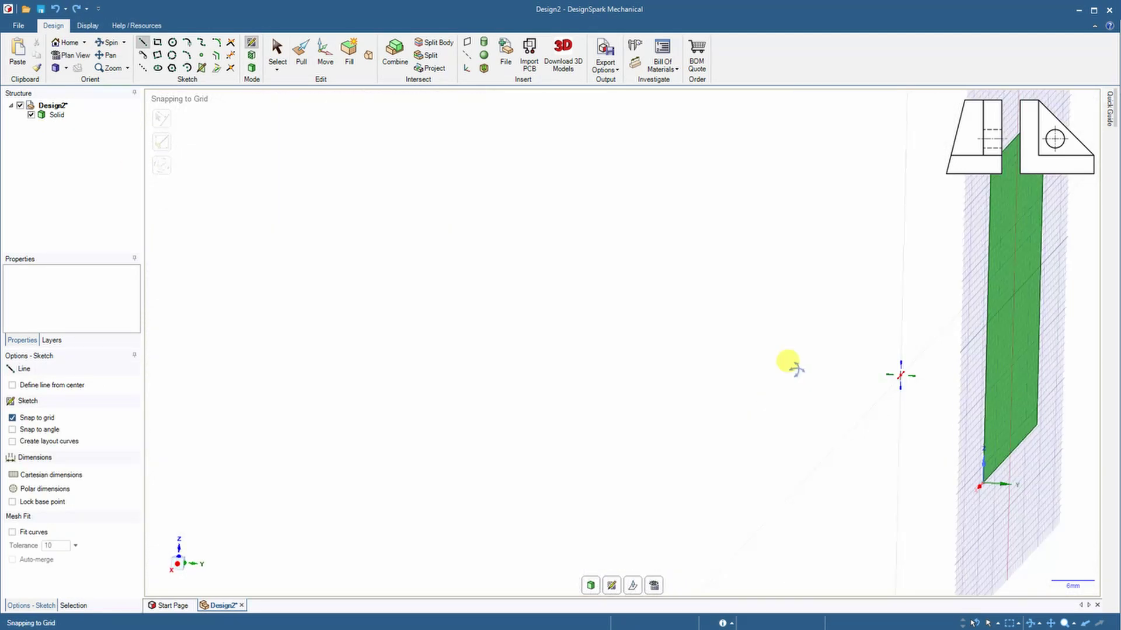
pyautogui.click(252, 67)
# Draft the L-shaped front face by -15° about the block's bottom face.
pyautogui.click(65, 42)
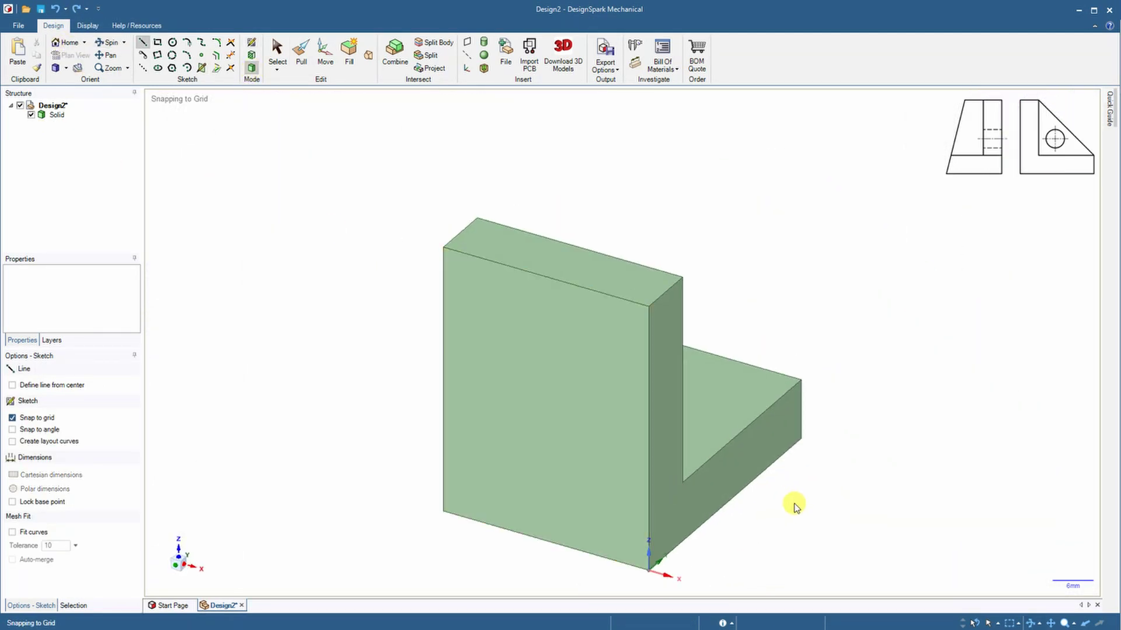
pyautogui.moveTo(795, 508); pyautogui.dragTo(362, 461, button='middle')
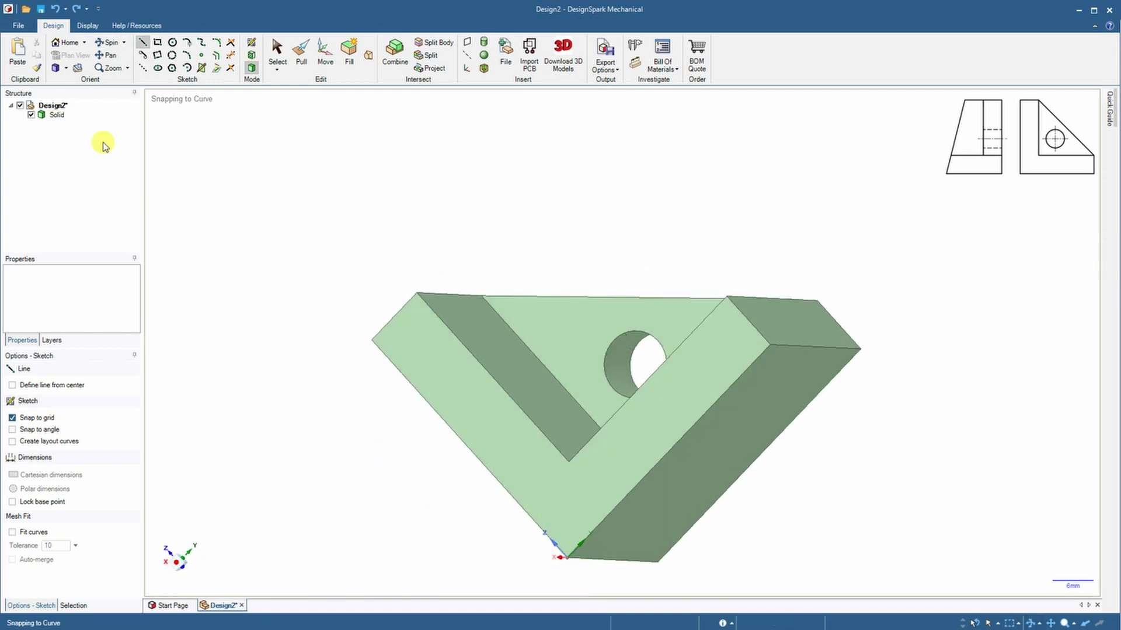
pyautogui.click(301, 52)
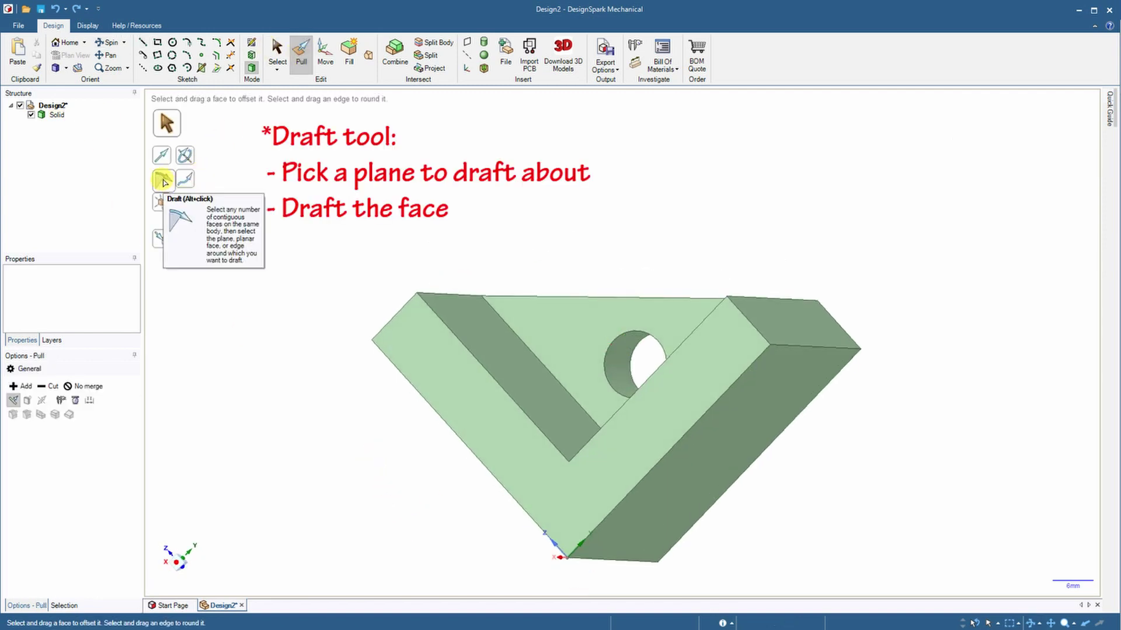
pyautogui.click(164, 181)
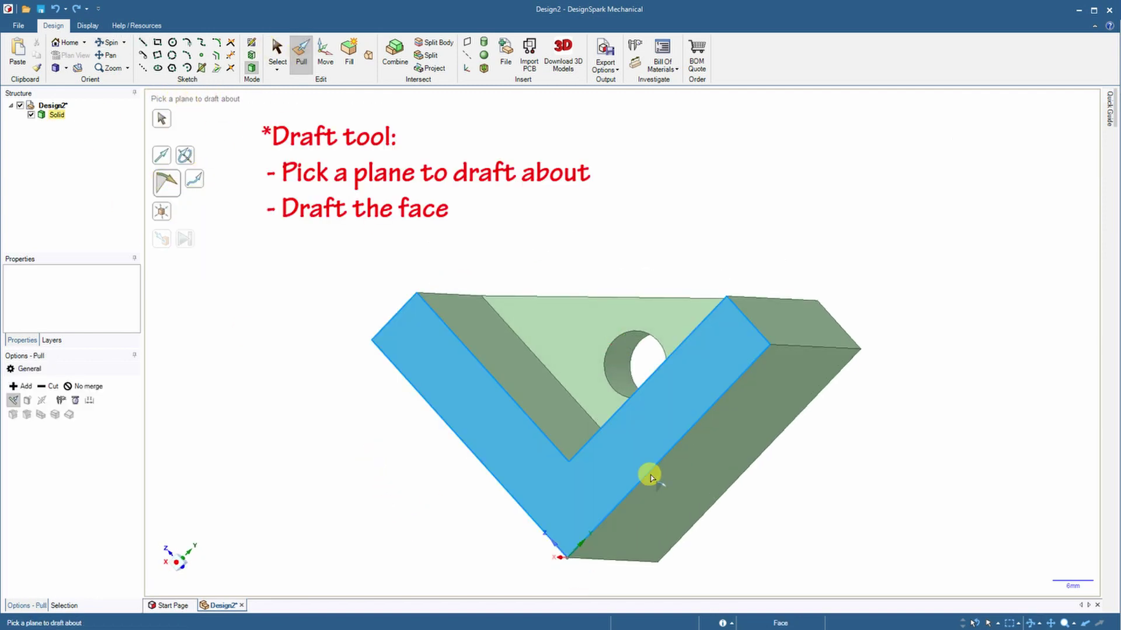
pyautogui.click(701, 483)
pyautogui.click(468, 411)
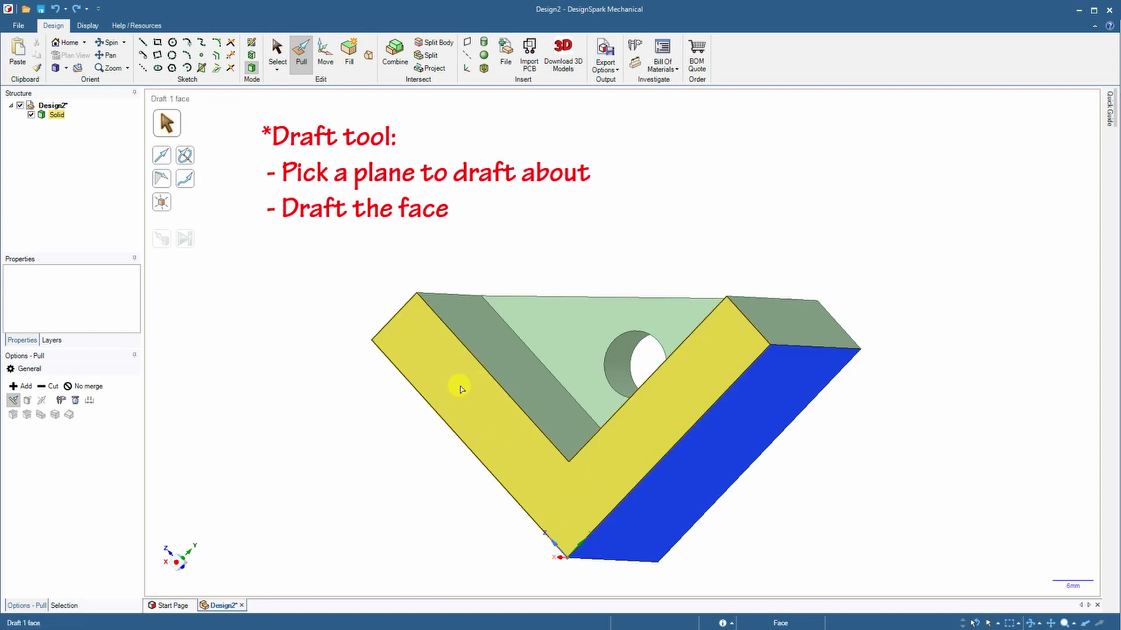
pyautogui.moveTo(460, 386); pyautogui.dragTo(478, 358)
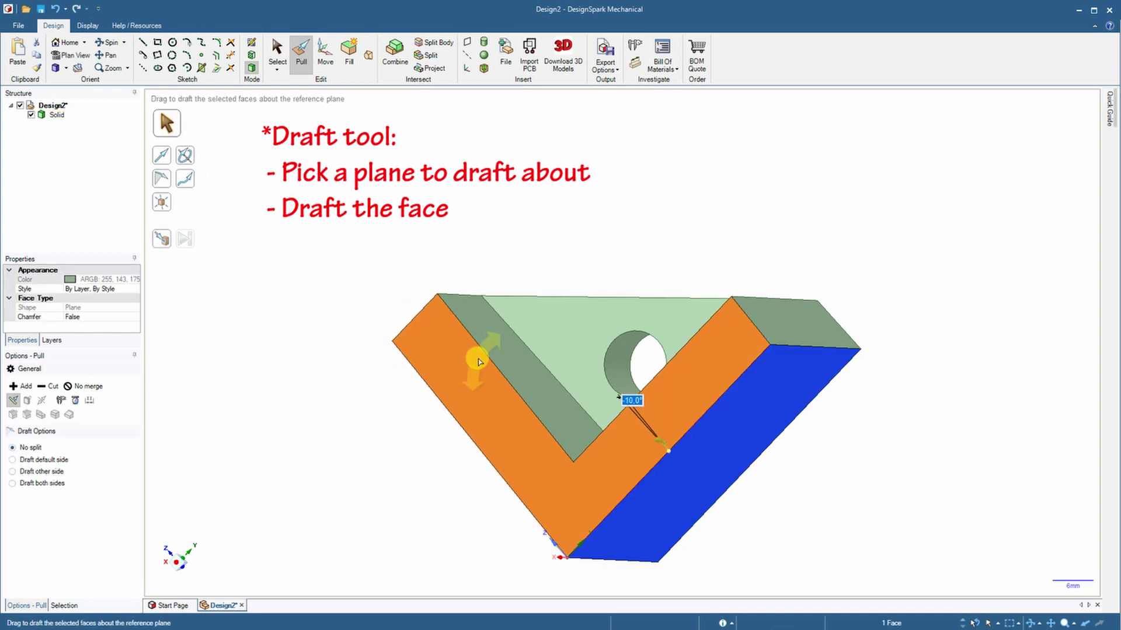
pyautogui.write('-15')
pyautogui.press('Return')
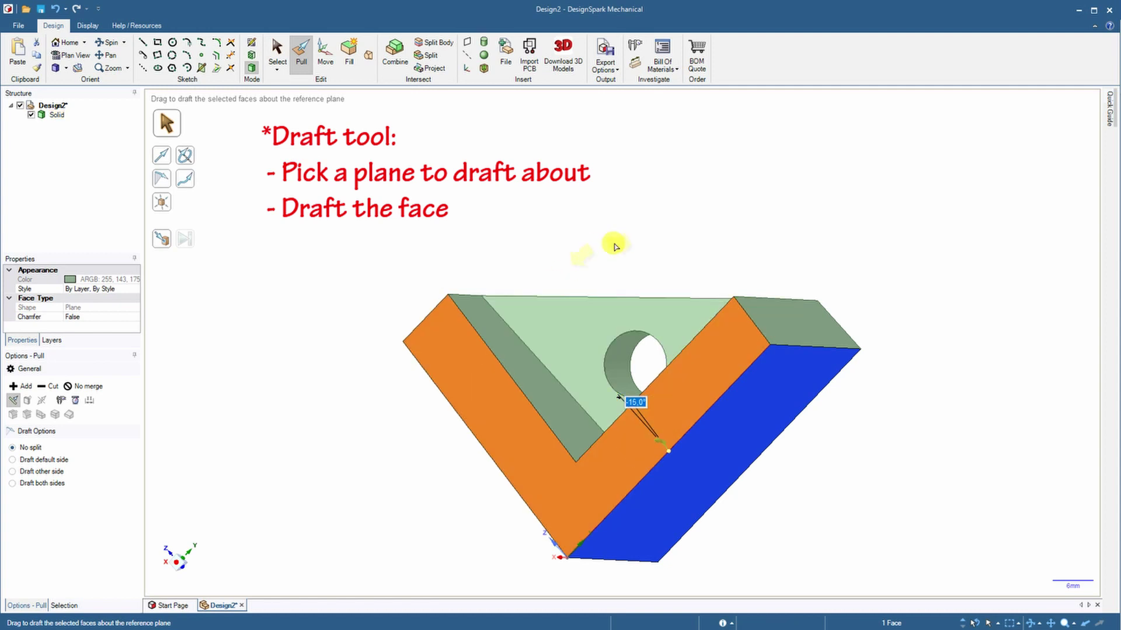
pyautogui.moveTo(614, 247); pyautogui.dragTo(608, 343, button='middle')
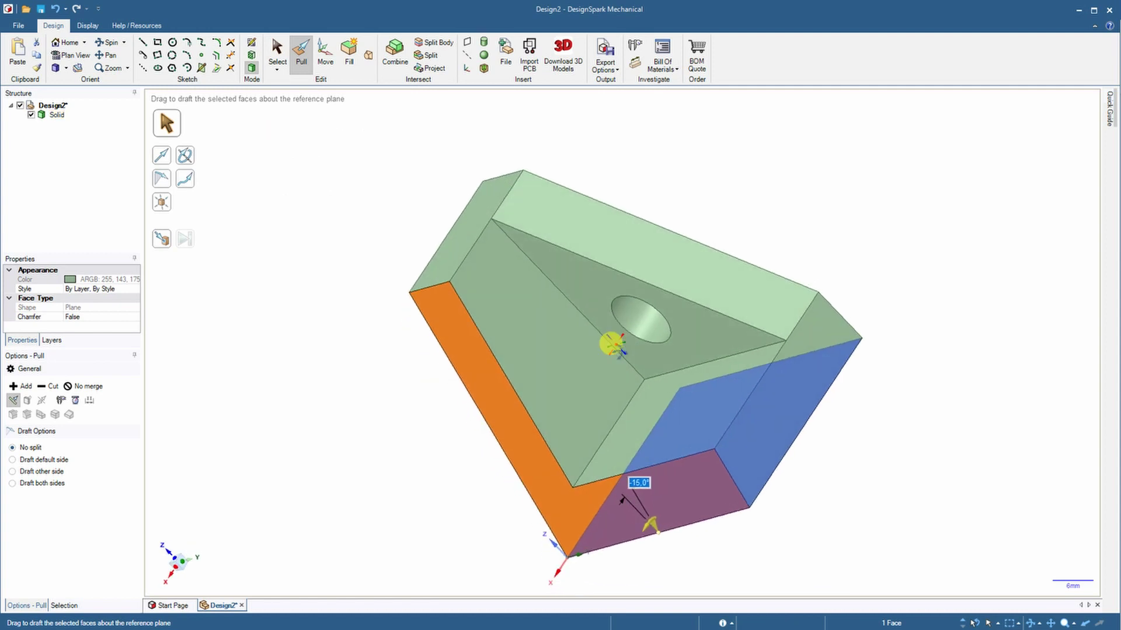
pyautogui.click(261, 228)
# Examine the drafted block in the home view and from the web side to compare it with its drawing.
pyautogui.click(69, 45)
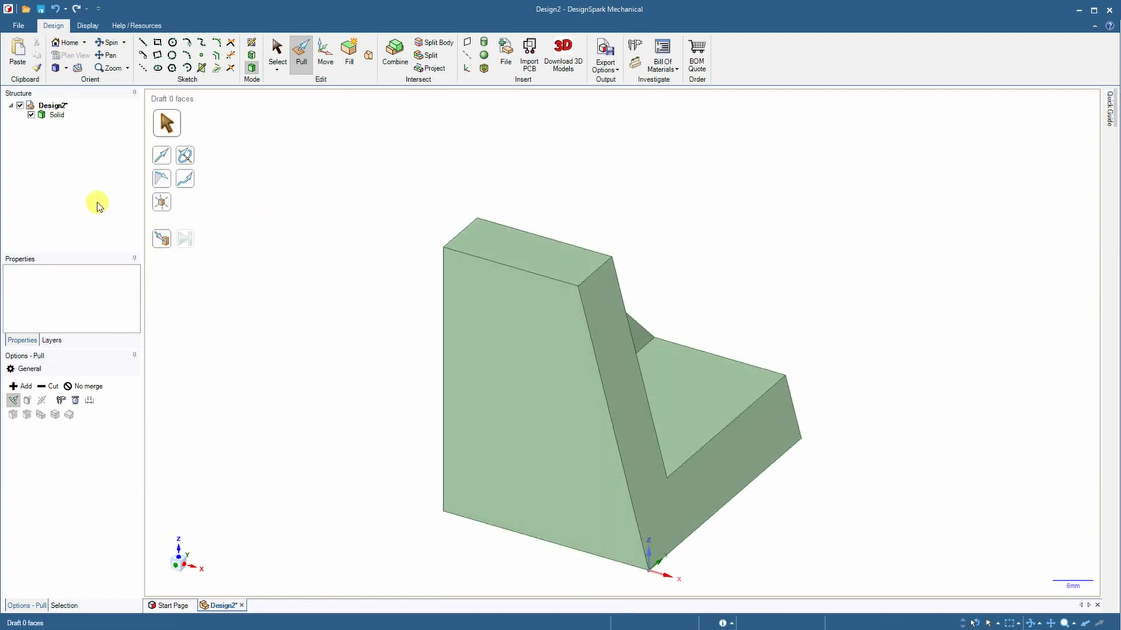
pyautogui.moveTo(927, 514); pyautogui.dragTo(739, 581, button='middle')
pyautogui.moveTo(318, 487); pyautogui.dragTo(401, 408, button='middle')
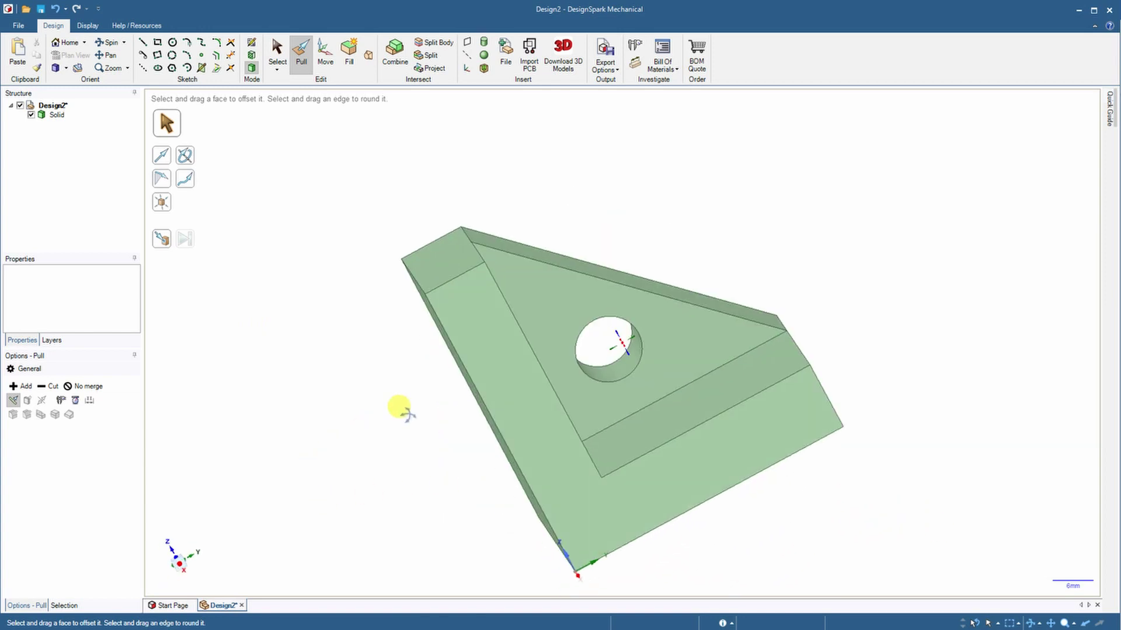
# Examine the drafted block with the round hole in front, side and top views to compare it with its drawing.
pyautogui.click(181, 568)
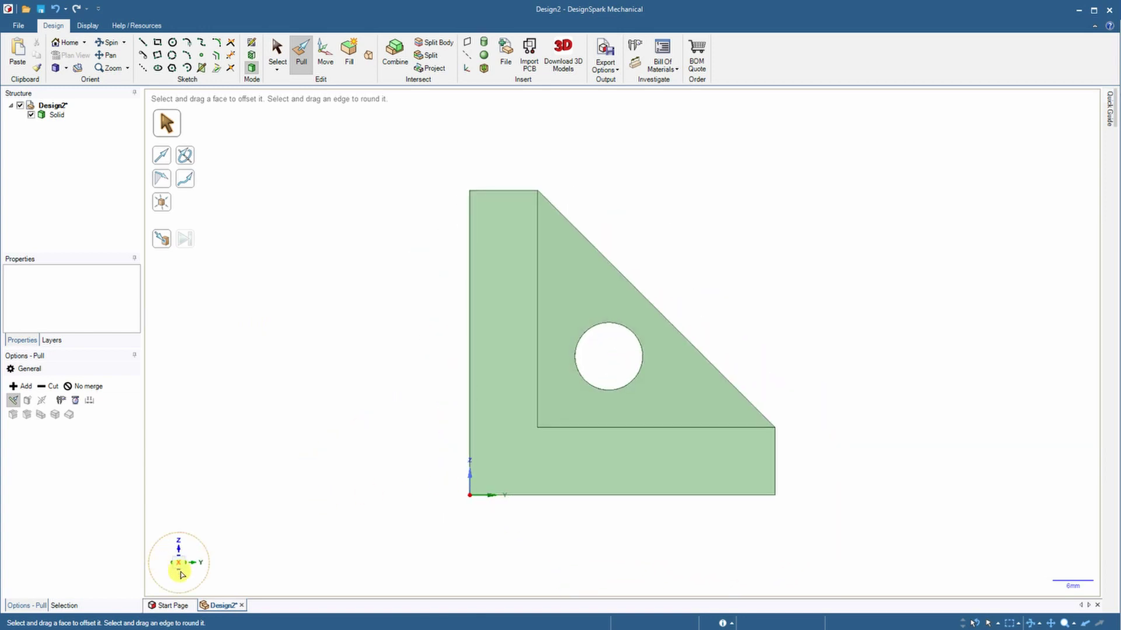
pyautogui.moveTo(951, 458); pyautogui.dragTo(672, 485, button='middle')
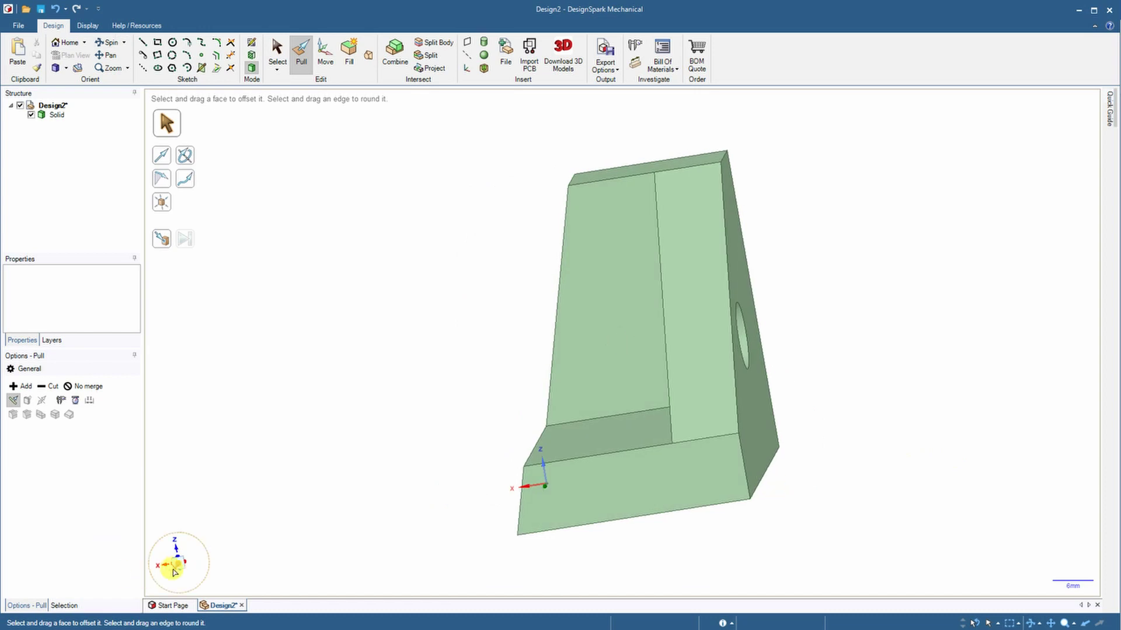
pyautogui.click(178, 566)
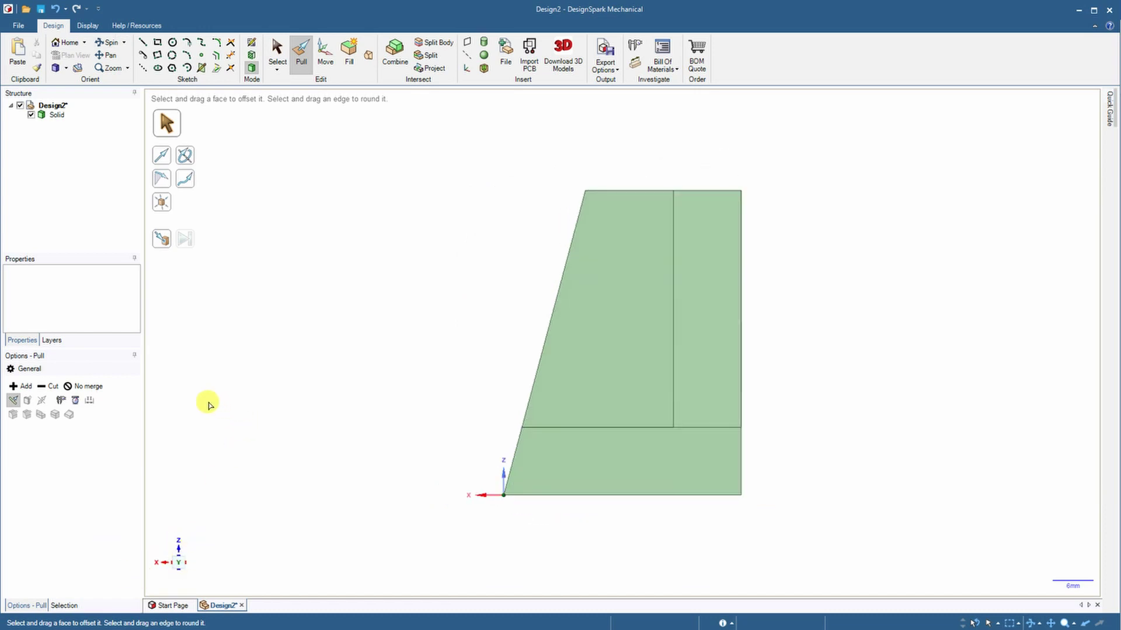
pyautogui.moveTo(207, 404); pyautogui.dragTo(306, 432, button='middle')
pyautogui.click(175, 570)
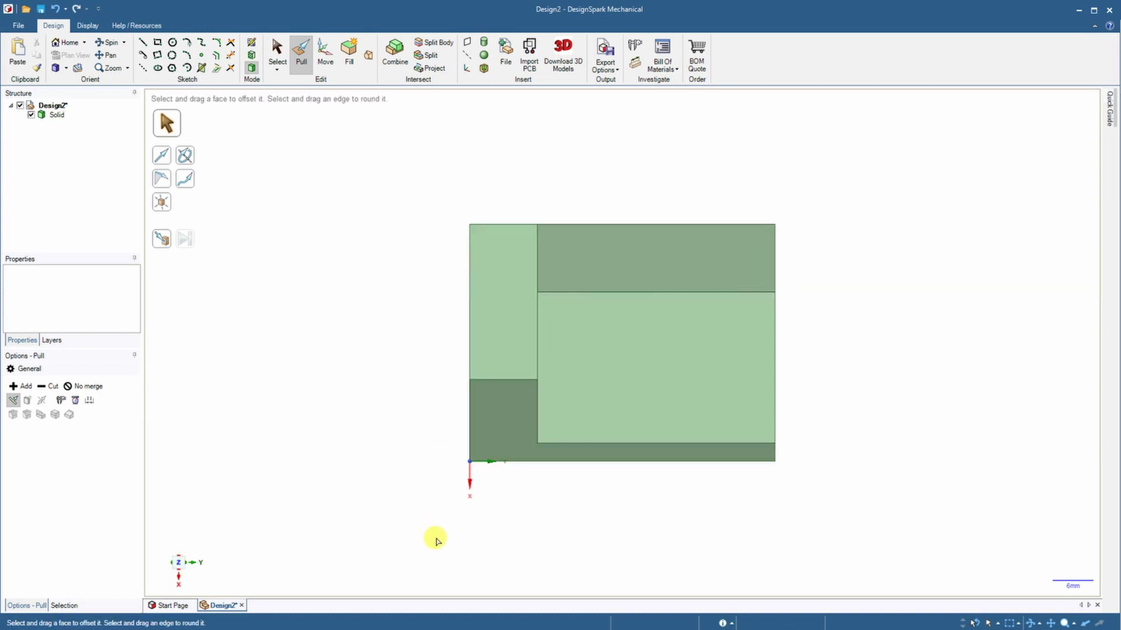
pyautogui.moveTo(435, 540); pyautogui.dragTo(327, 513, button='middle')
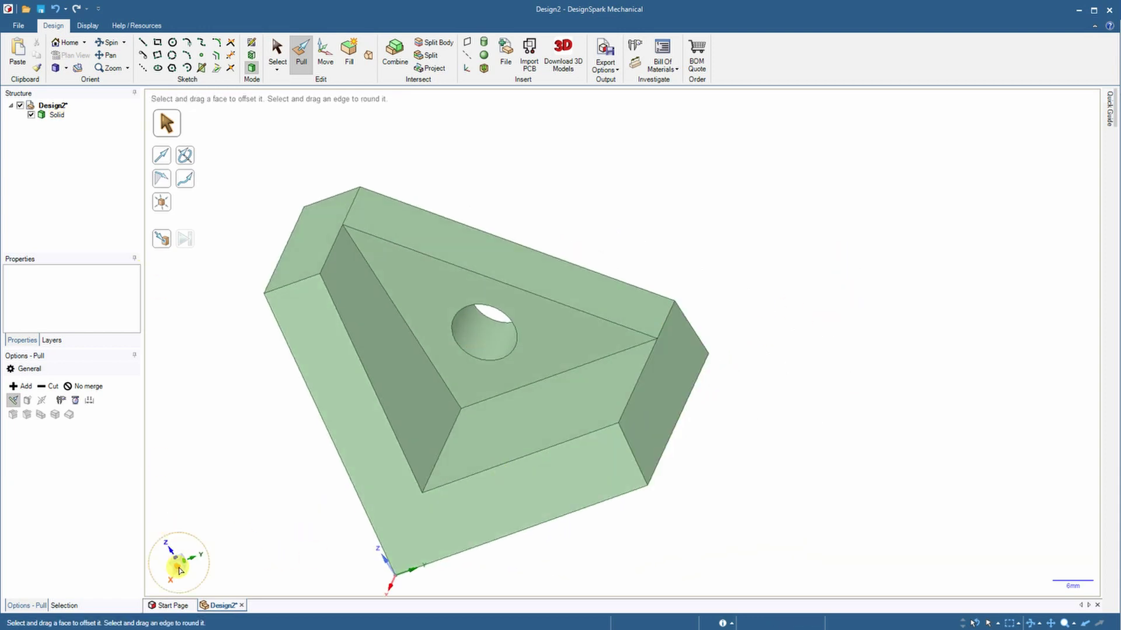
pyautogui.click(179, 569)
pyautogui.moveTo(706, 443); pyautogui.dragTo(660, 501, button='middle')
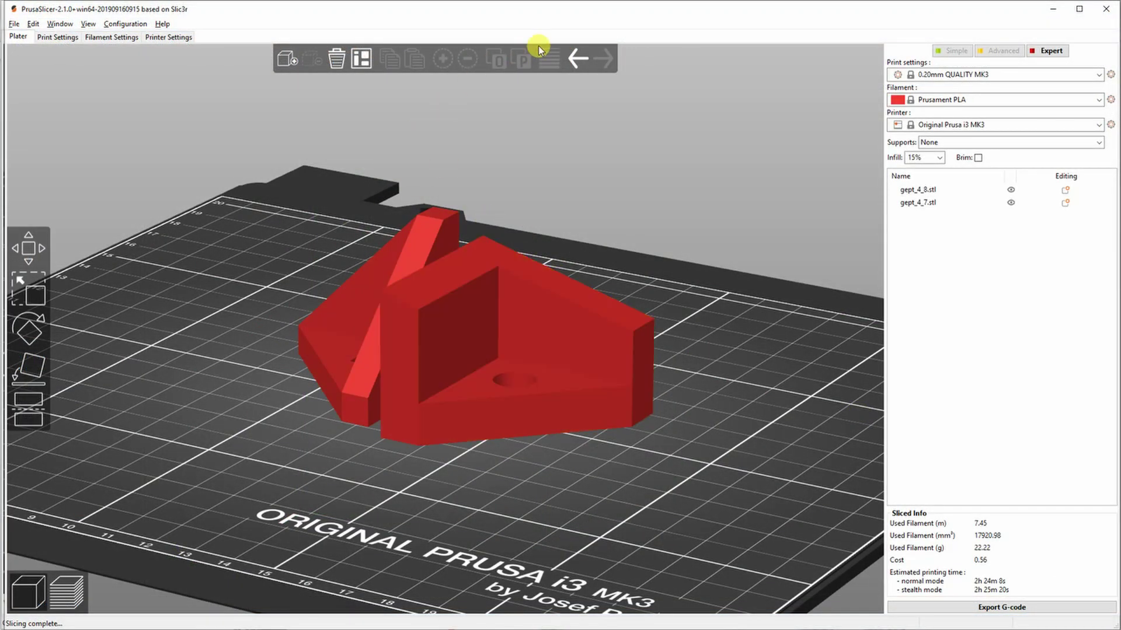
# In PrusaSlicer, select the gept_4_7.stl part, display its variable layer height profile and open the sliced layer preview.
pyautogui.click(548, 304)
pyautogui.click(547, 63)
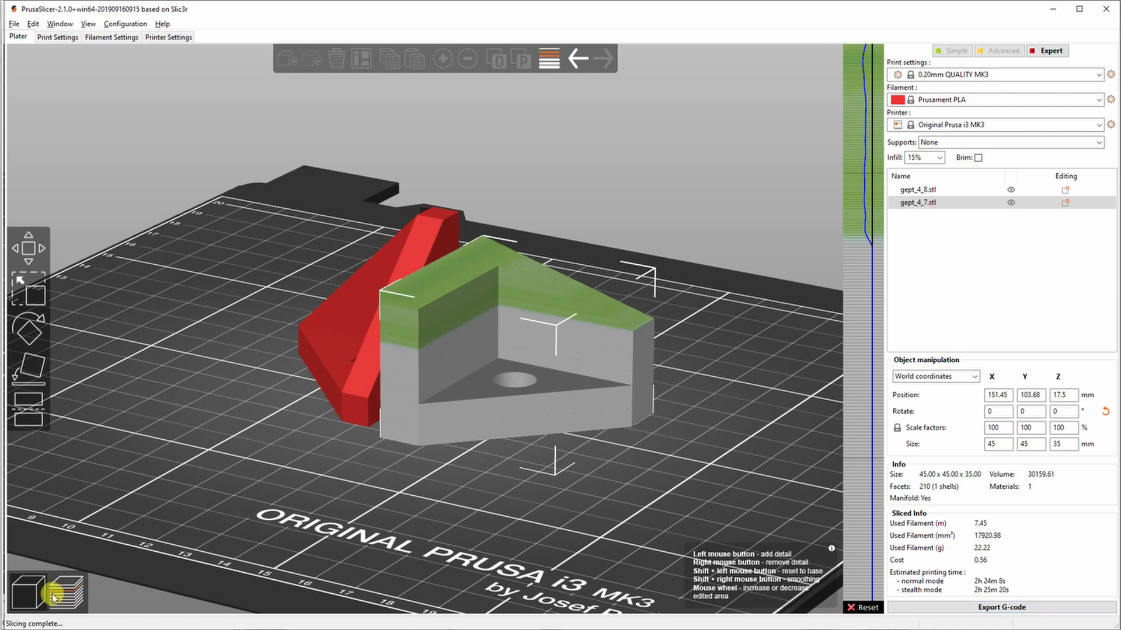
pyautogui.click(71, 595)
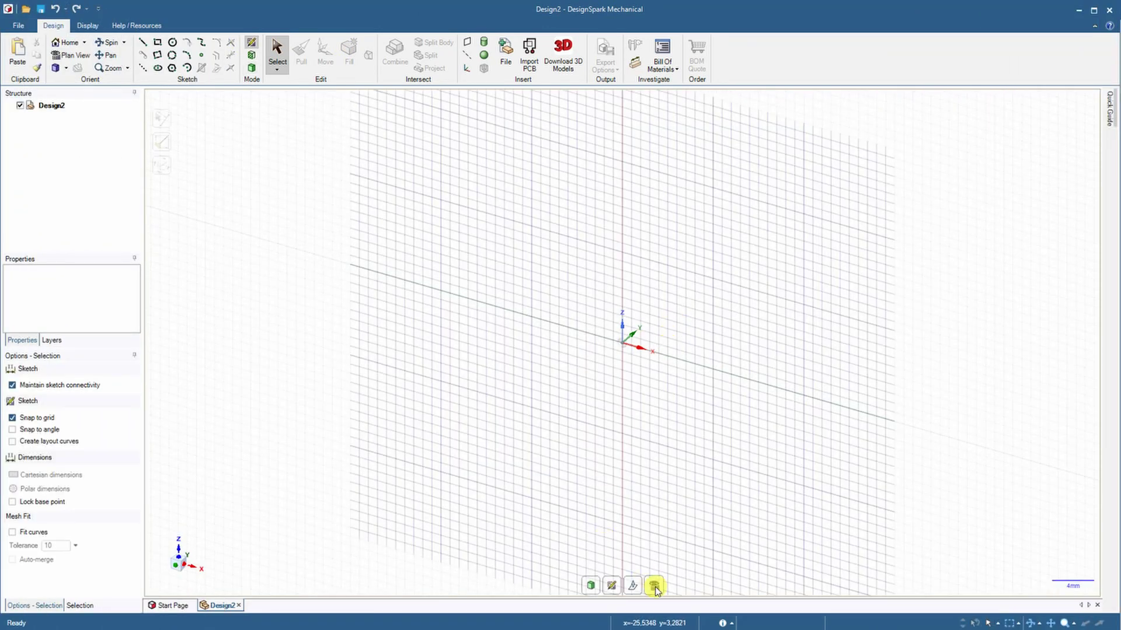
# In DesignSpark Mechanical, orient the empty sketch grid to plan view and start a 40 mm horizontal line from the origin.
pyautogui.click(655, 586)
pyautogui.click(142, 42)
pyautogui.click(623, 342)
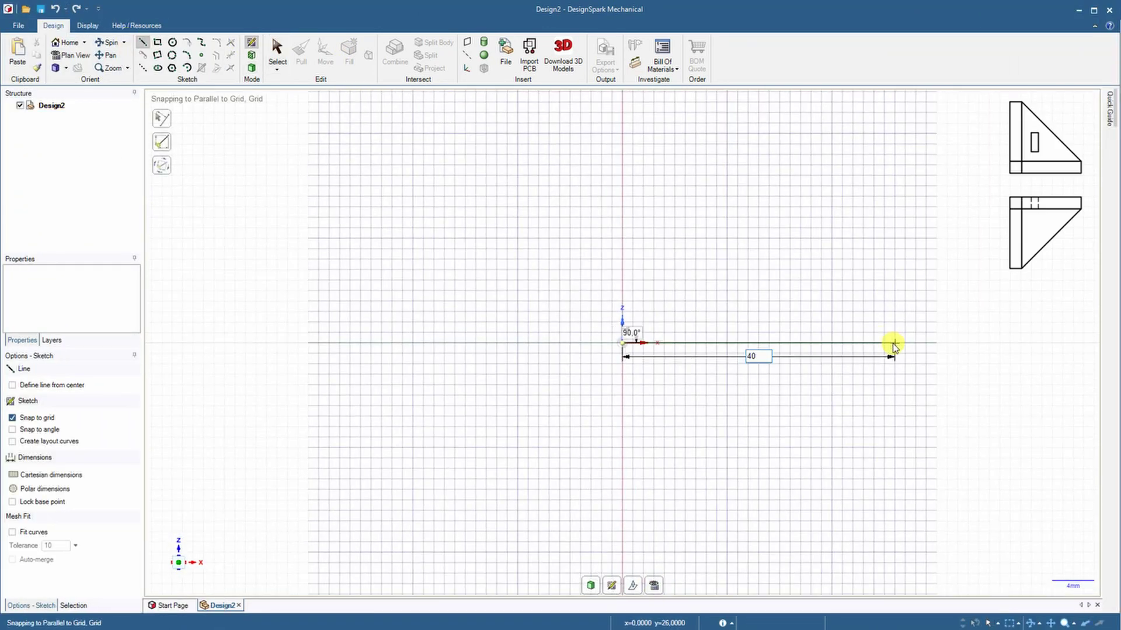
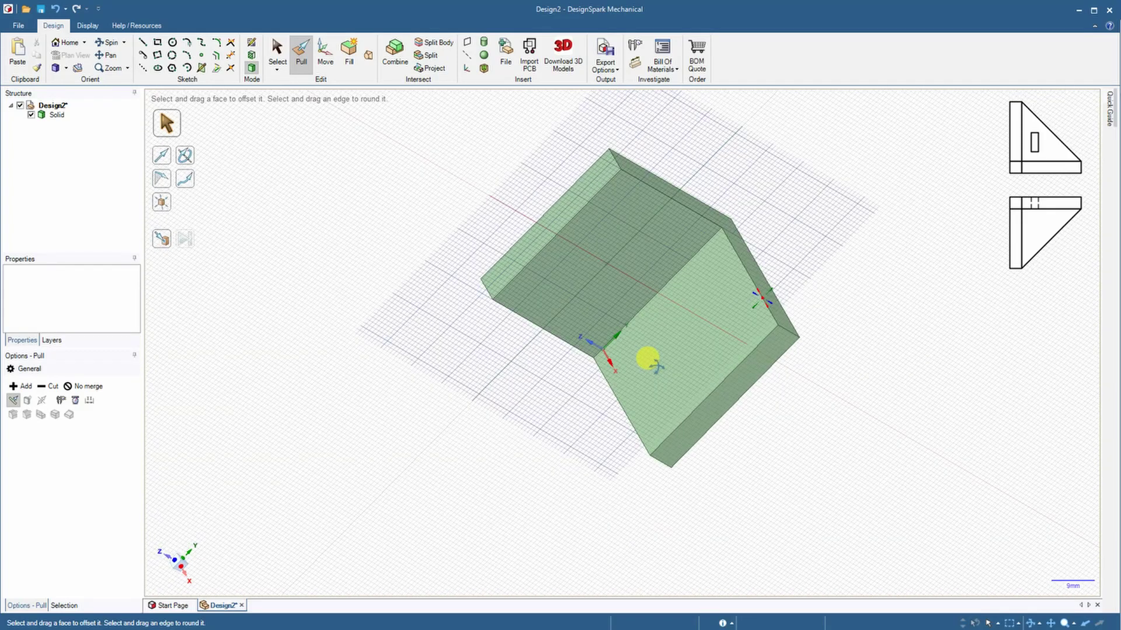
# Sketch a diagonal across the back plate's inner face and pull the outer triangle 7 mm to cut it off.
pyautogui.click(756, 269)
pyautogui.click(142, 43)
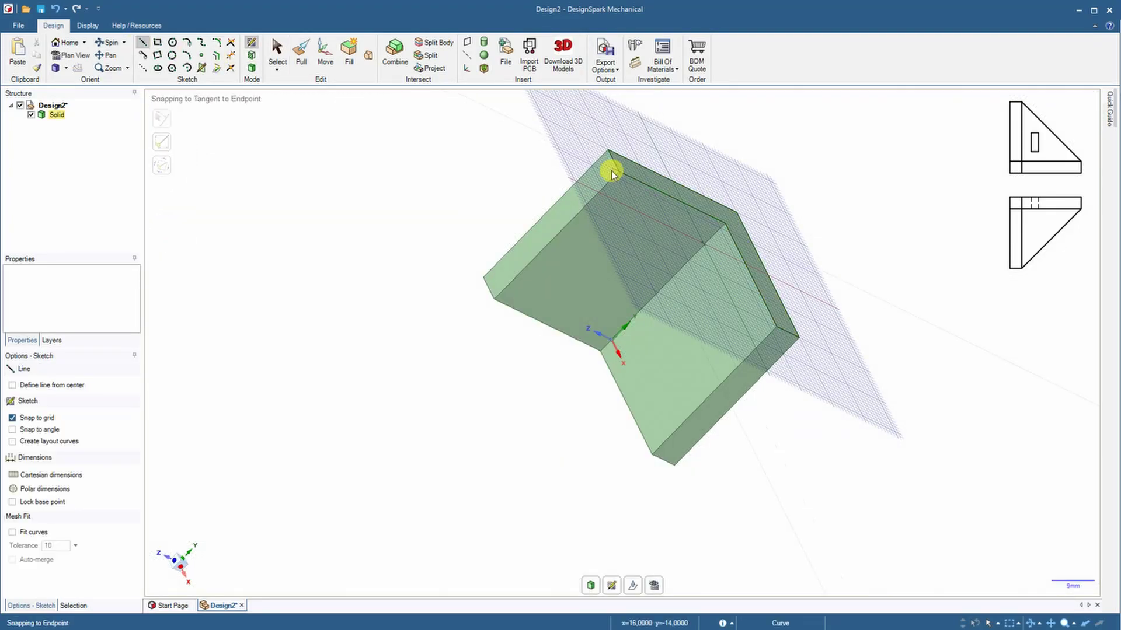
pyautogui.click(777, 332)
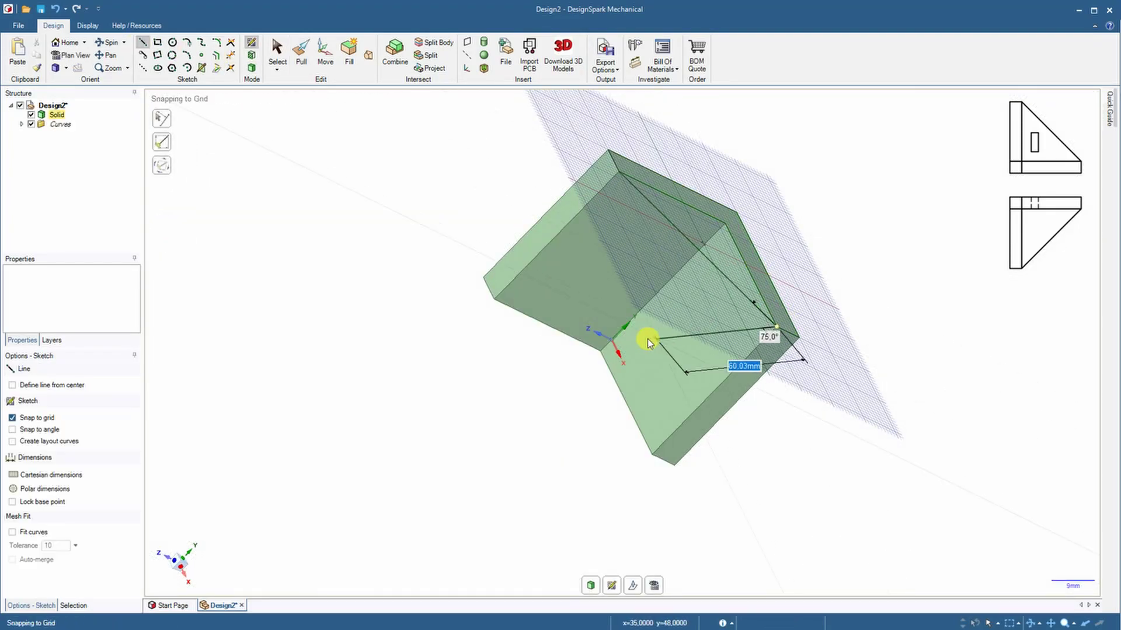
pyautogui.moveTo(538, 303)
pyautogui.mouseDown(button='middle')
pyautogui.moveTo(500, 358)
pyautogui.moveTo(485, 288)
pyautogui.moveTo(636, 204)
pyautogui.moveTo(555, 170)
pyautogui.mouseUp(button='middle')
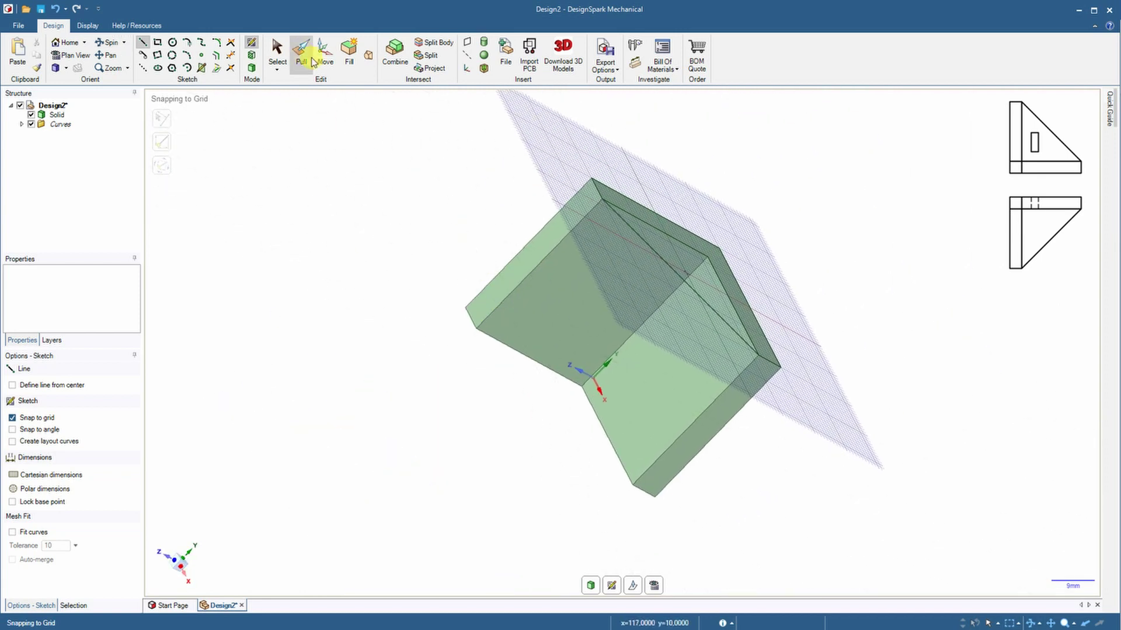
pyautogui.click(666, 242)
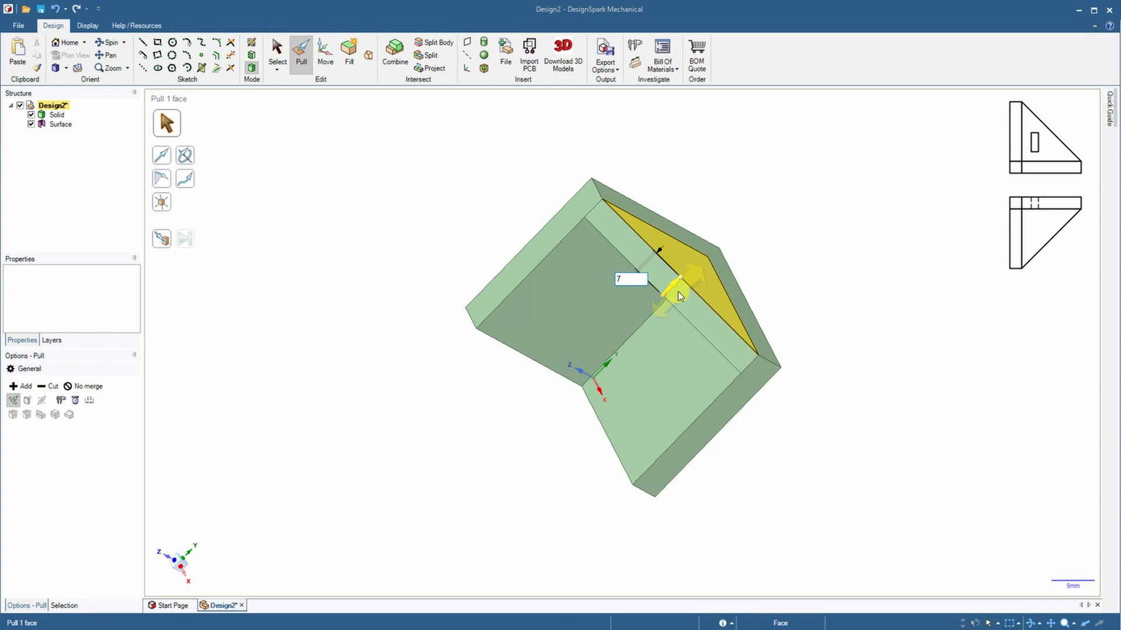
pyautogui.press('Return')
# Sketch a diagonal between opposite corners of the upright side plate's inner face and pull away its outer triangle.
pyautogui.moveTo(457, 477); pyautogui.dragTo(533, 387, button='middle')
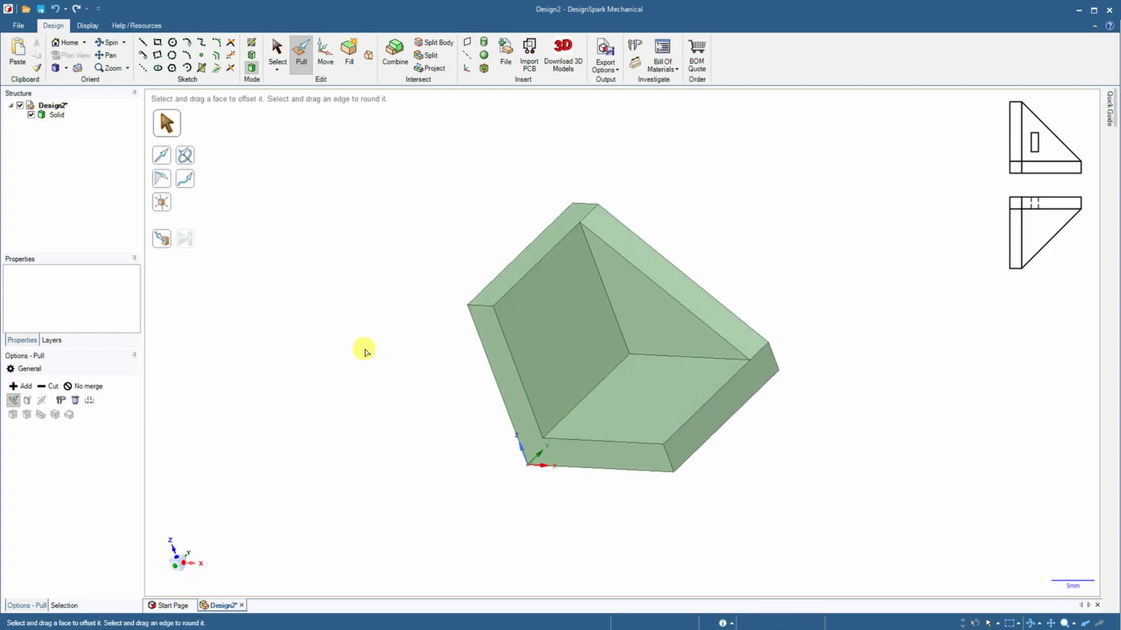
pyautogui.click(142, 43)
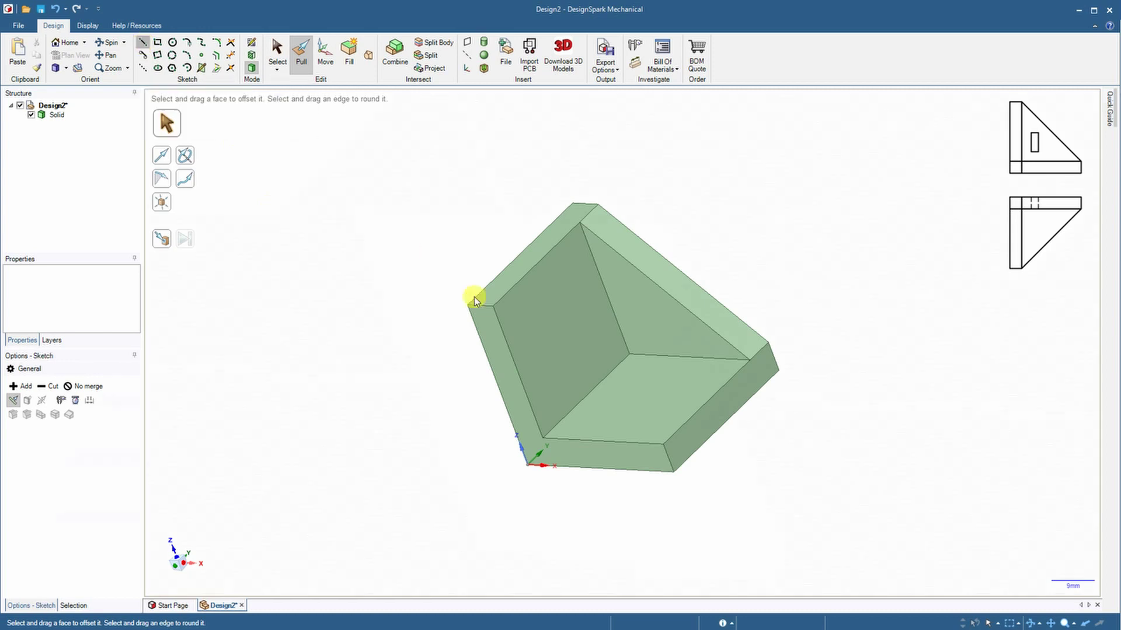
pyautogui.click(566, 342)
pyautogui.click(544, 436)
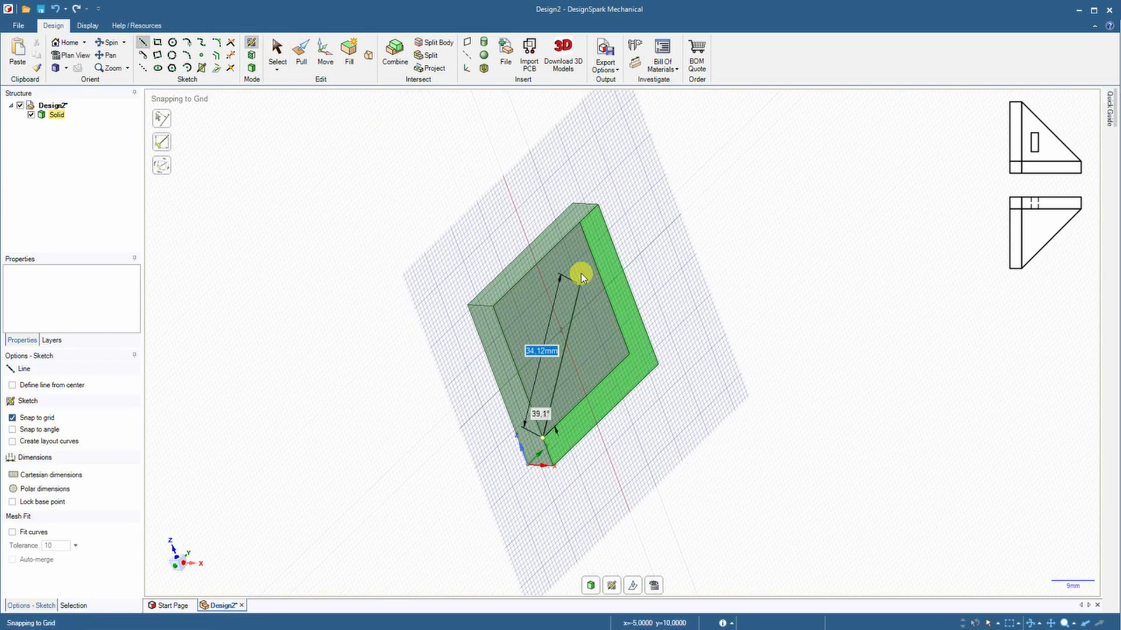
pyautogui.click(579, 221)
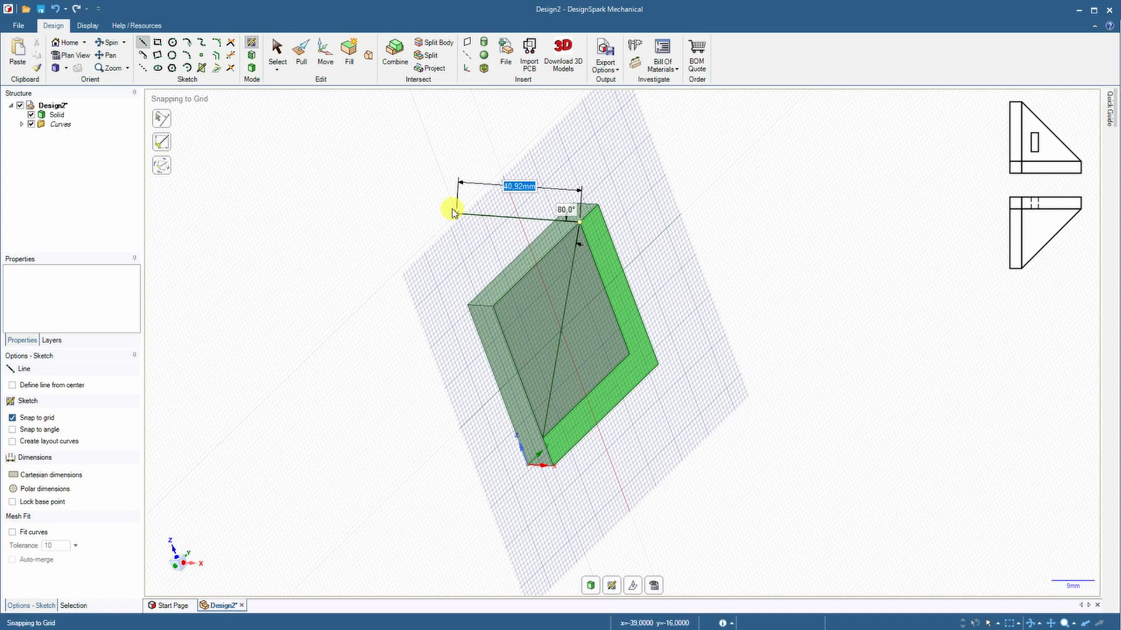
pyautogui.click(543, 323)
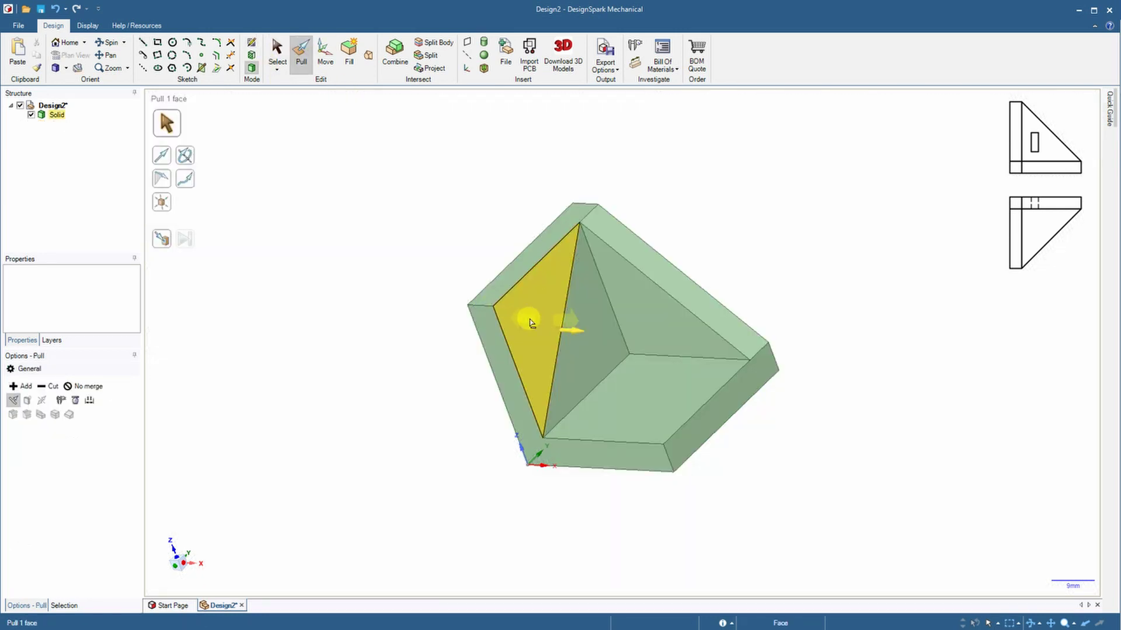
pyautogui.moveTo(531, 323); pyautogui.dragTo(531, 405)
pyautogui.click(269, 187)
# Sketch a diagonal across the base plate's upper face and pull the outer triangle down to remove that corner.
pyautogui.click(150, 44)
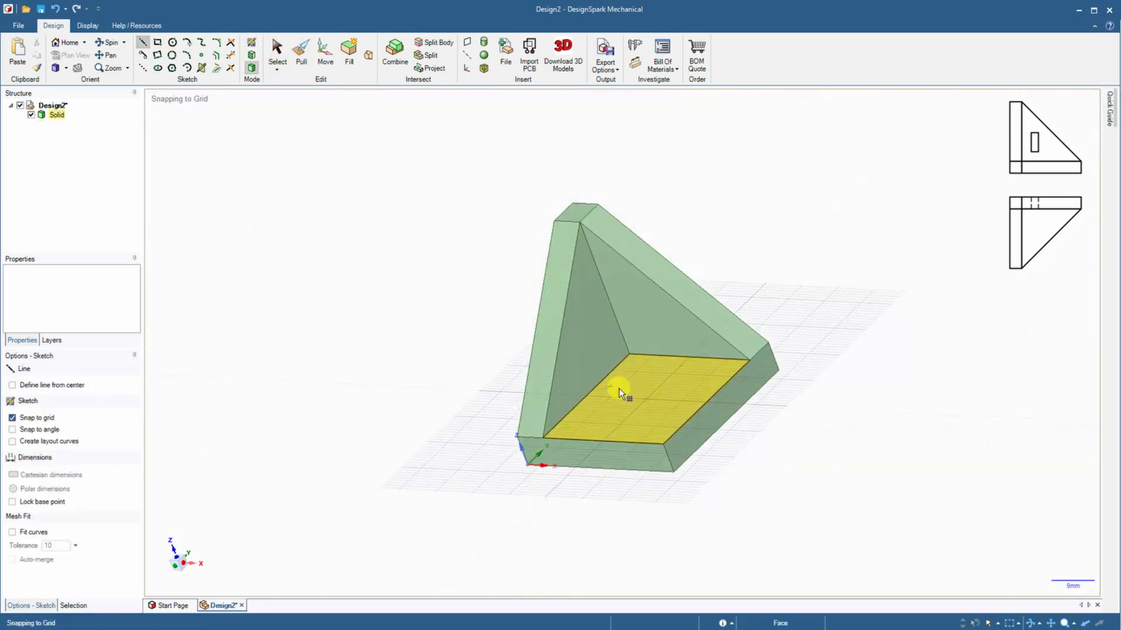
pyautogui.click(614, 401)
pyautogui.click(544, 437)
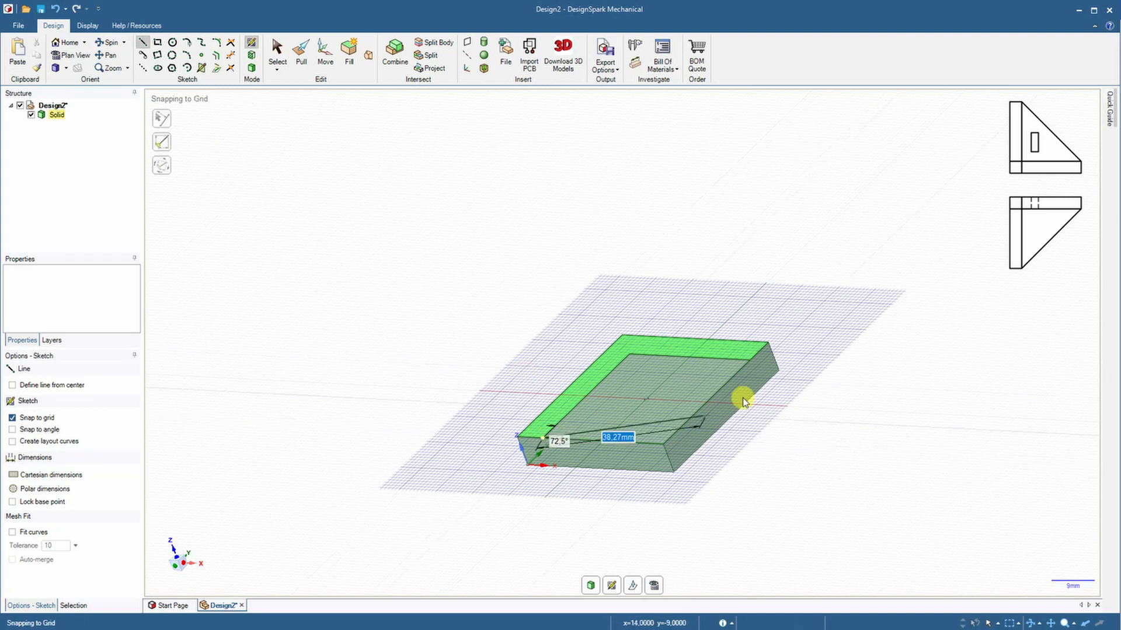
pyautogui.click(751, 361)
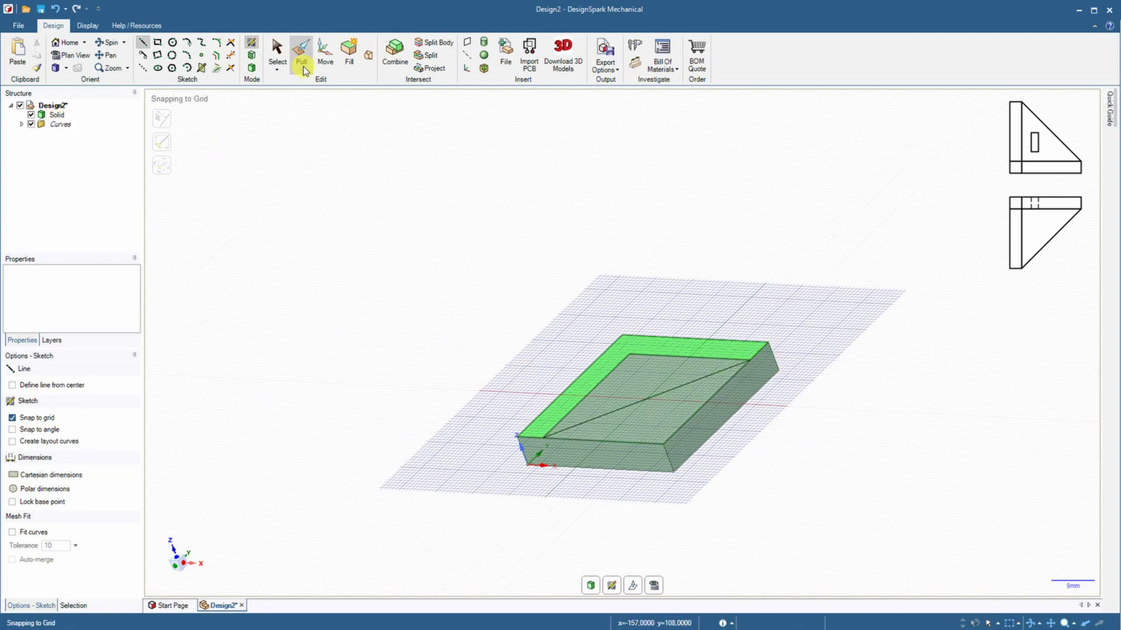
pyautogui.moveTo(648, 414); pyautogui.dragTo(690, 509)
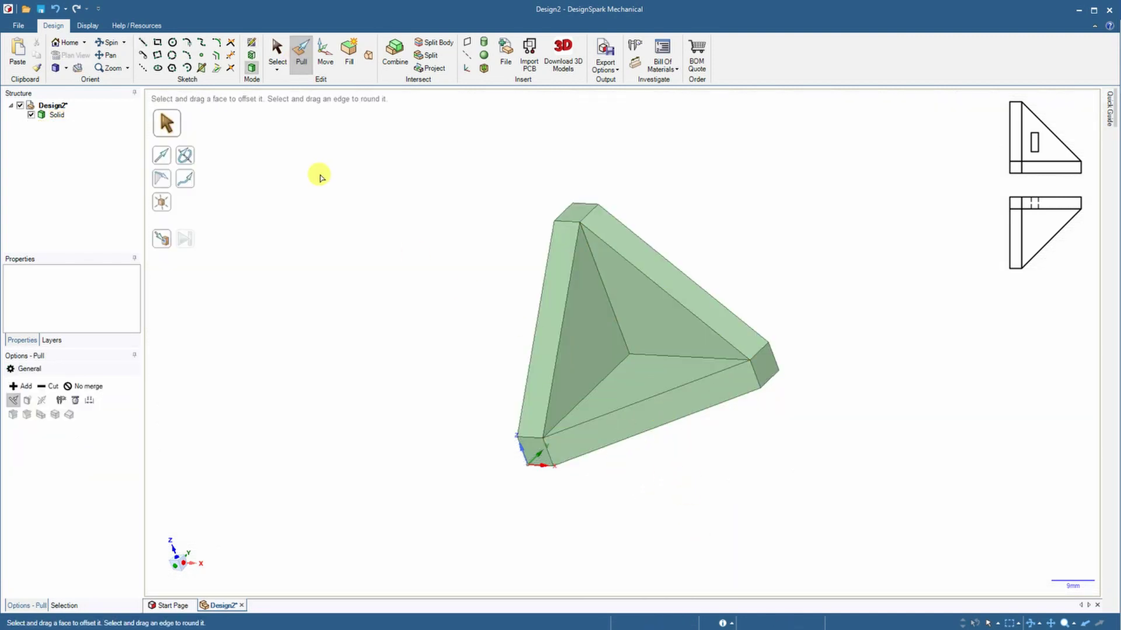
# Sketch a rectangle about 5 × 10 mm on the back plate's triangular face and pull it through to cut a window.
pyautogui.click(69, 42)
pyautogui.click(682, 286)
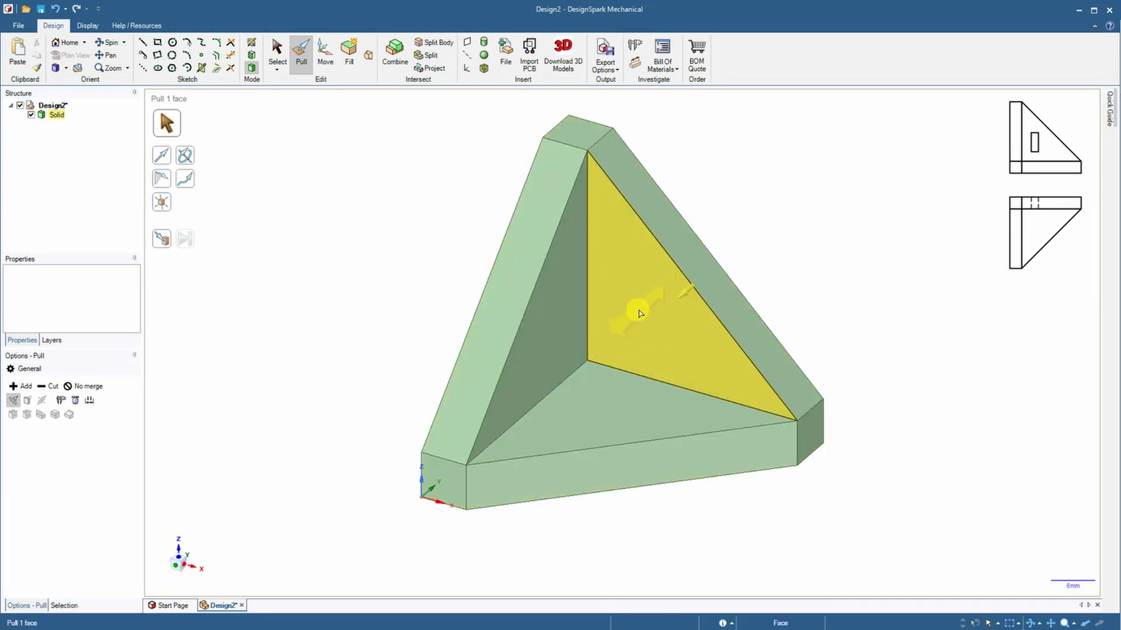
pyautogui.press('Escape')
pyautogui.click(156, 44)
pyautogui.click(659, 319)
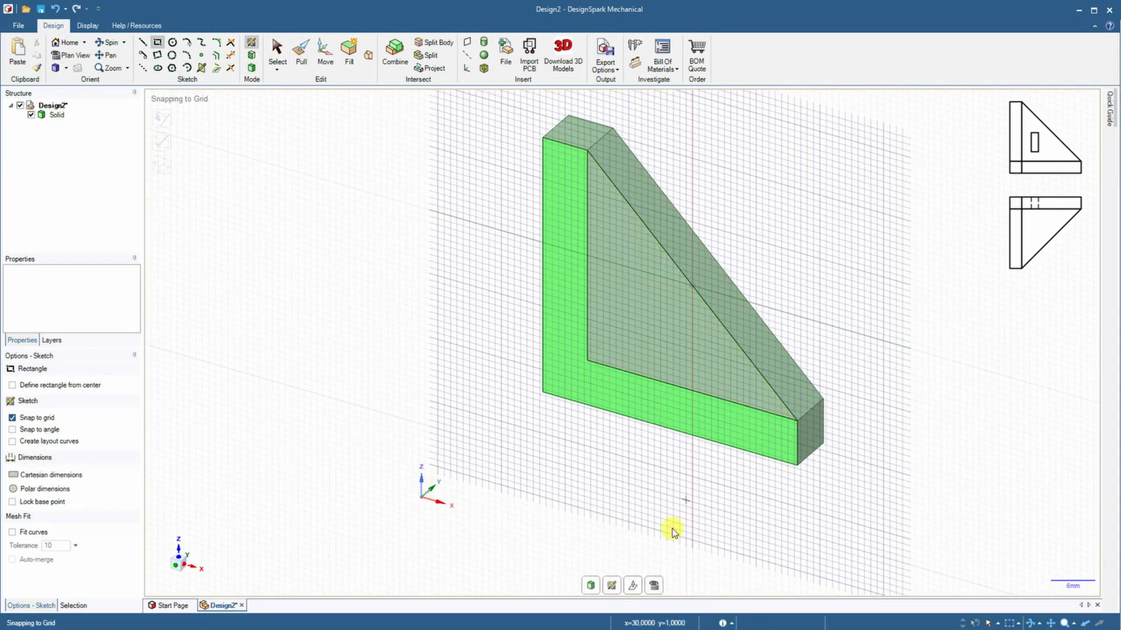
pyautogui.click(558, 408)
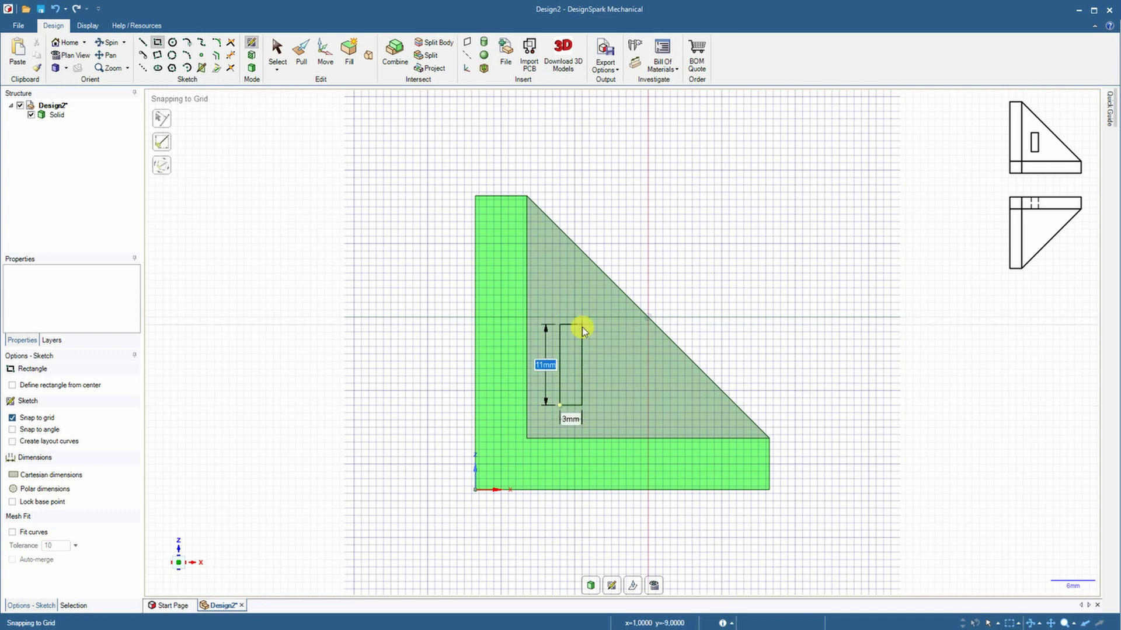
pyautogui.click(597, 333)
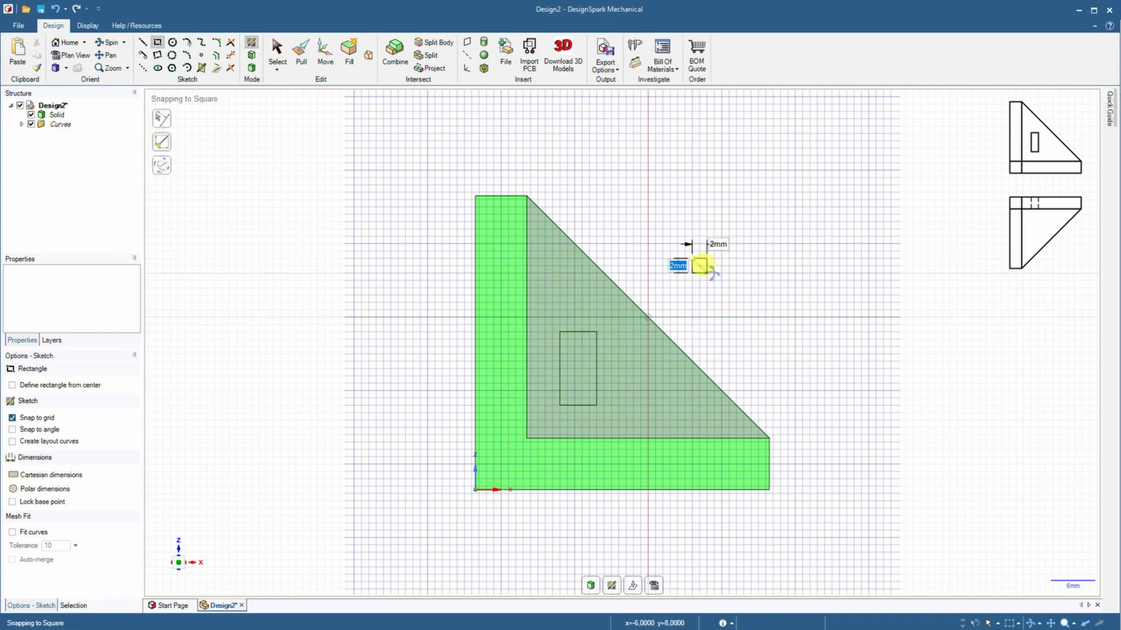
pyautogui.click(301, 54)
pyautogui.moveTo(603, 337); pyautogui.dragTo(678, 278)
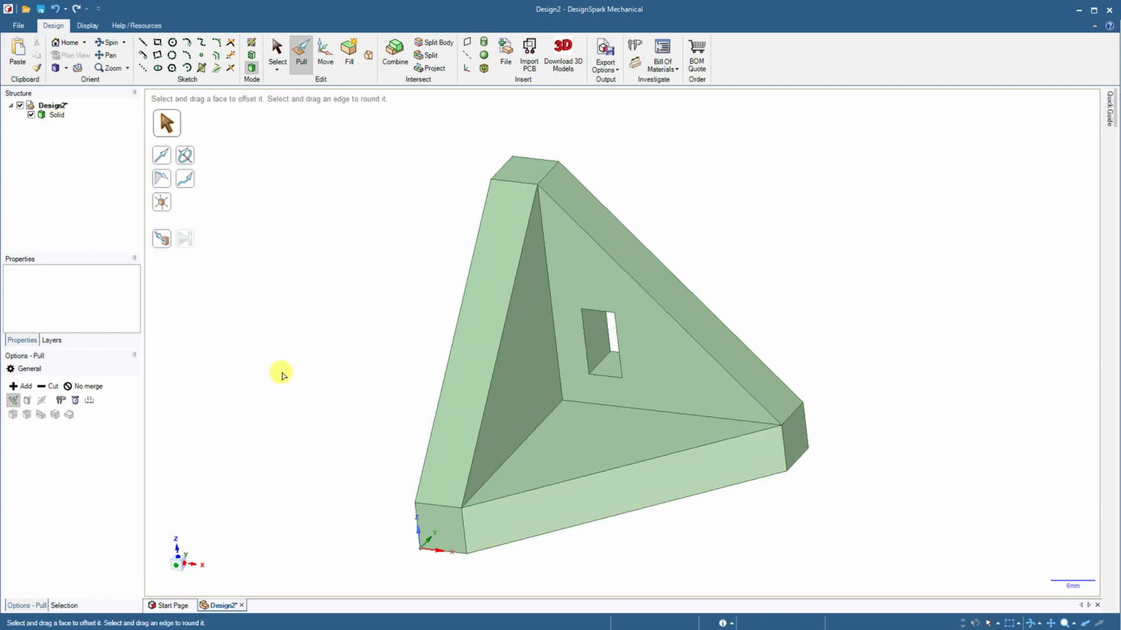
# Examine the bracket with the rectangular window in straight and rotated views to compare it with its drawing.
pyautogui.click(179, 573)
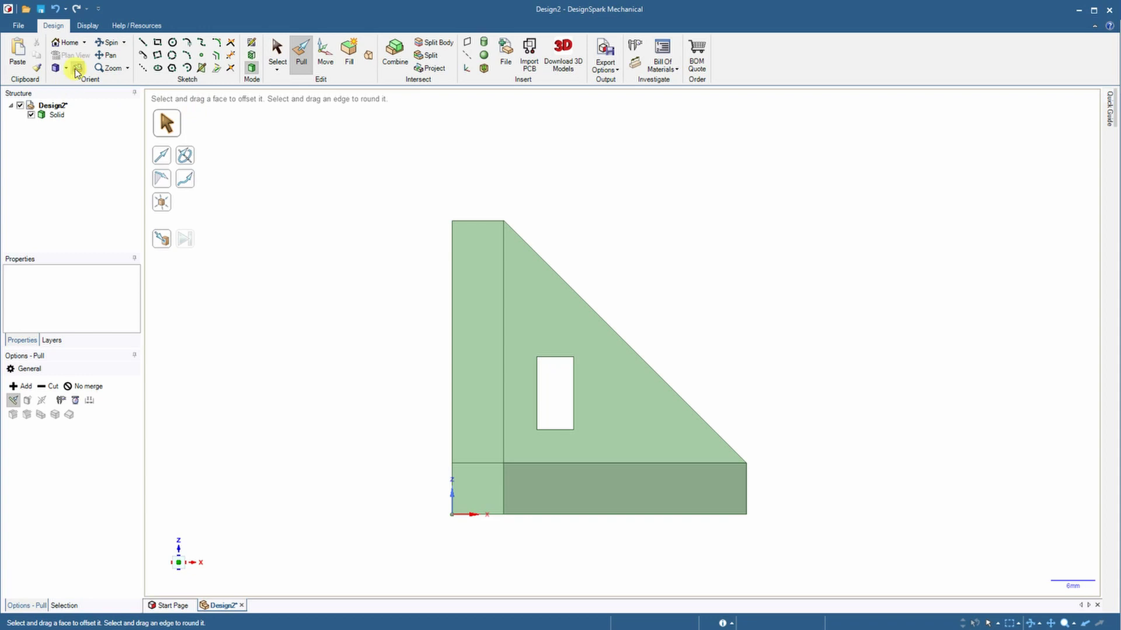
pyautogui.click(688, 391)
pyautogui.moveTo(625, 407); pyautogui.dragTo(498, 405)
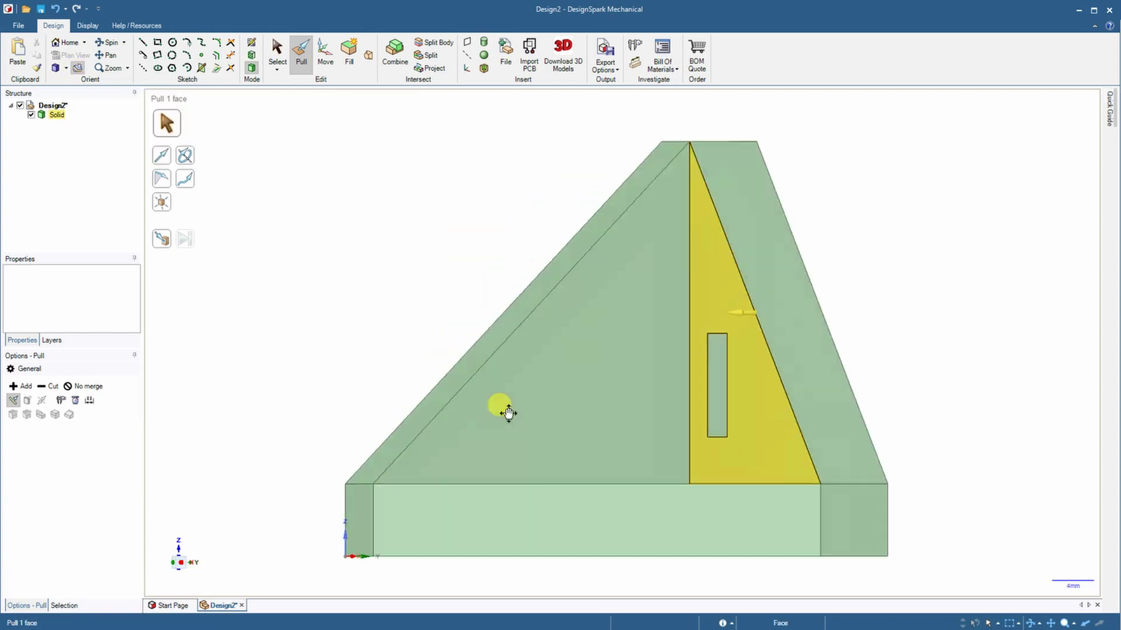
pyautogui.moveTo(451, 337); pyautogui.dragTo(811, 442, button='middle')
pyautogui.moveTo(557, 417); pyautogui.dragTo(544, 342)
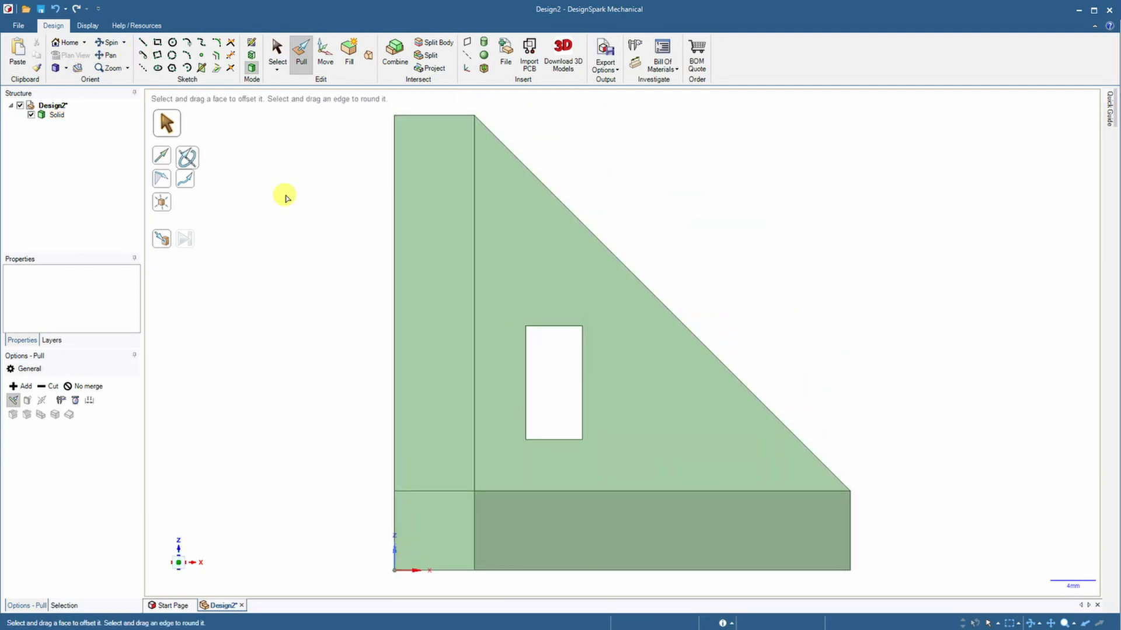
pyautogui.moveTo(873, 365); pyautogui.dragTo(813, 396, button='middle')
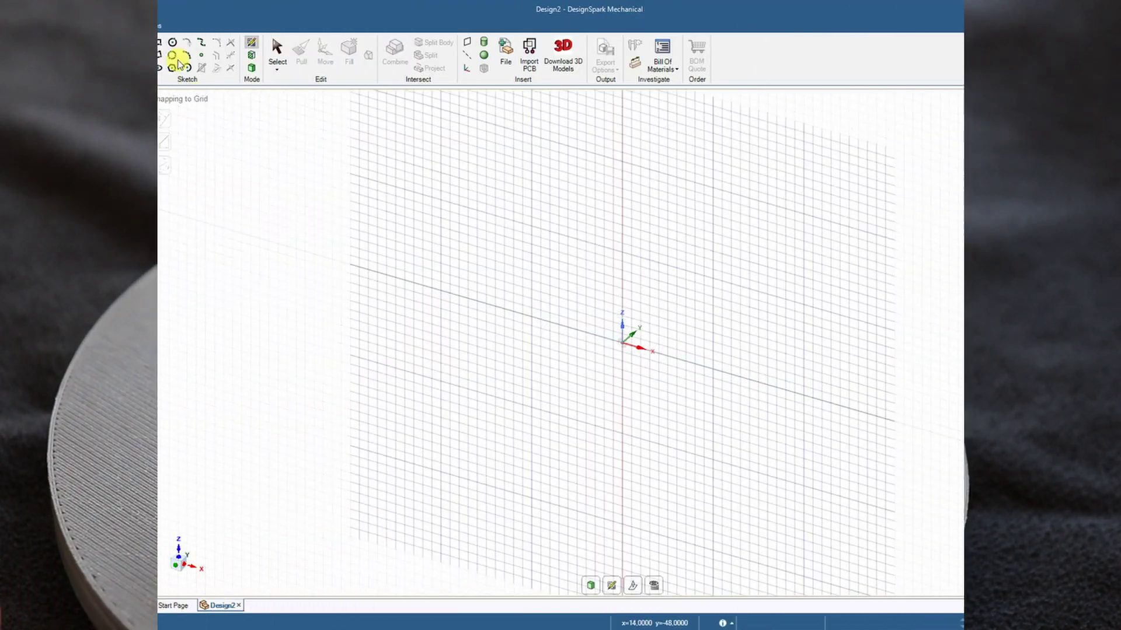
# Sketch a 50 × 40 mm rectangle centred on the origin in the plan view of the new design.
pyautogui.click(655, 586)
pyautogui.press('r')
pyautogui.click(623, 344)
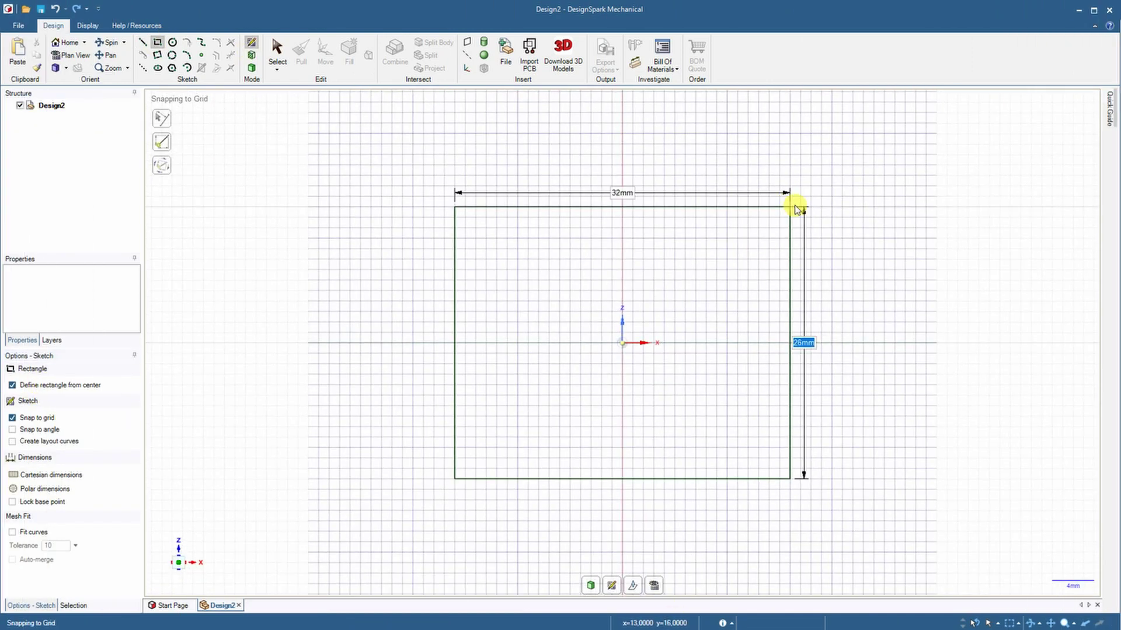
pyautogui.click(884, 134)
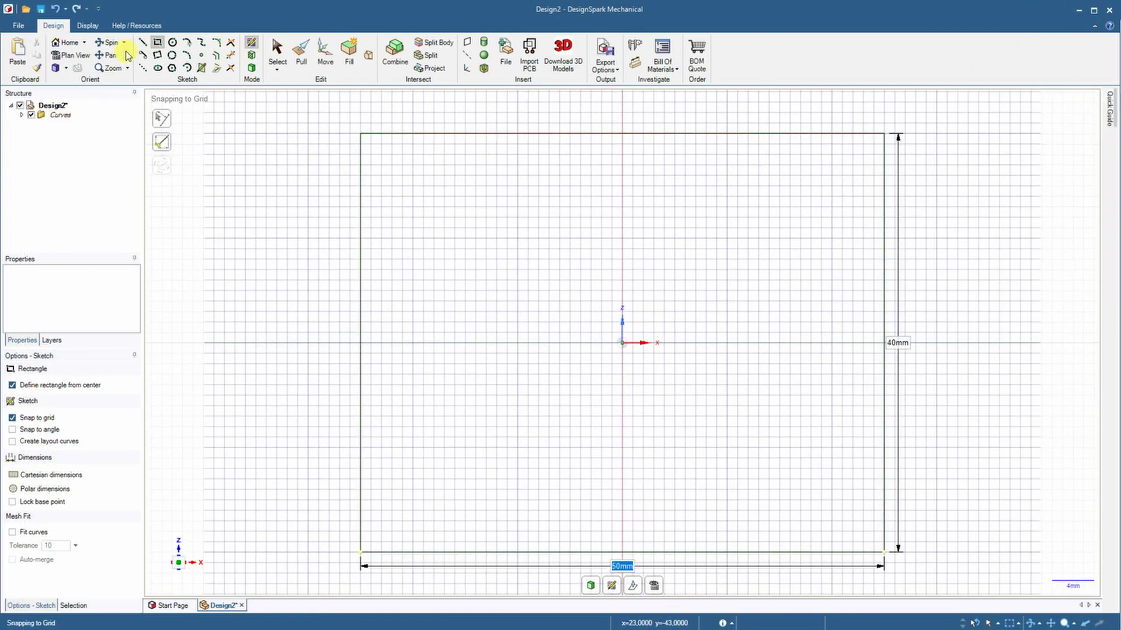
# Offset the rectangle's right, bottom and left edges inward by about 8 mm each.
pyautogui.click(216, 55)
pyautogui.click(884, 321)
pyautogui.click(800, 318)
pyautogui.click(759, 553)
pyautogui.click(728, 468)
pyautogui.click(360, 333)
pyautogui.click(443, 333)
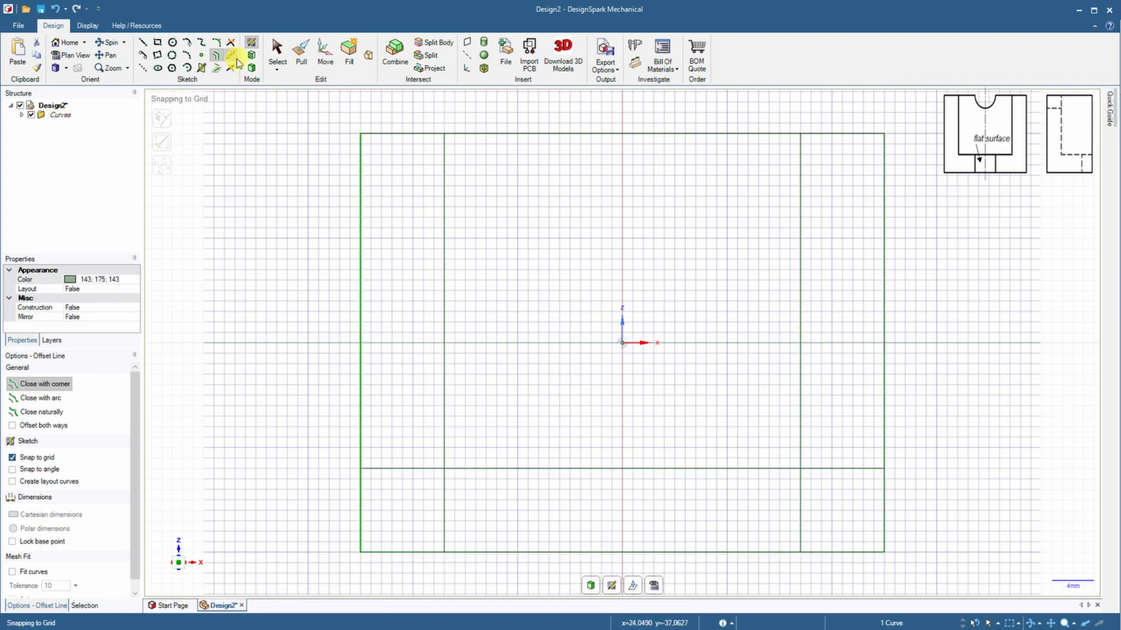
# Trim the overhanging ends of the offset lines at both lower corners to leave a U-shaped border around the inner rectangle.
pyautogui.click(231, 43)
pyautogui.click(483, 469)
pyautogui.click(444, 438)
pyautogui.click(800, 425)
pyautogui.click(766, 467)
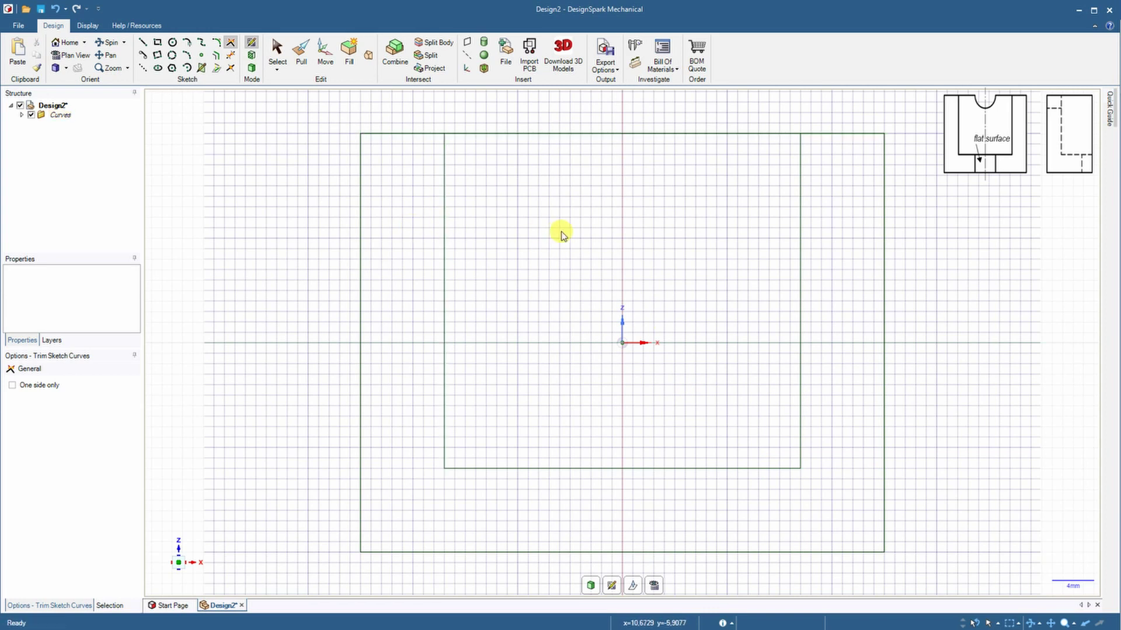
# Pull the U-shaped border face 30 mm into a solid.
pyautogui.press('p')
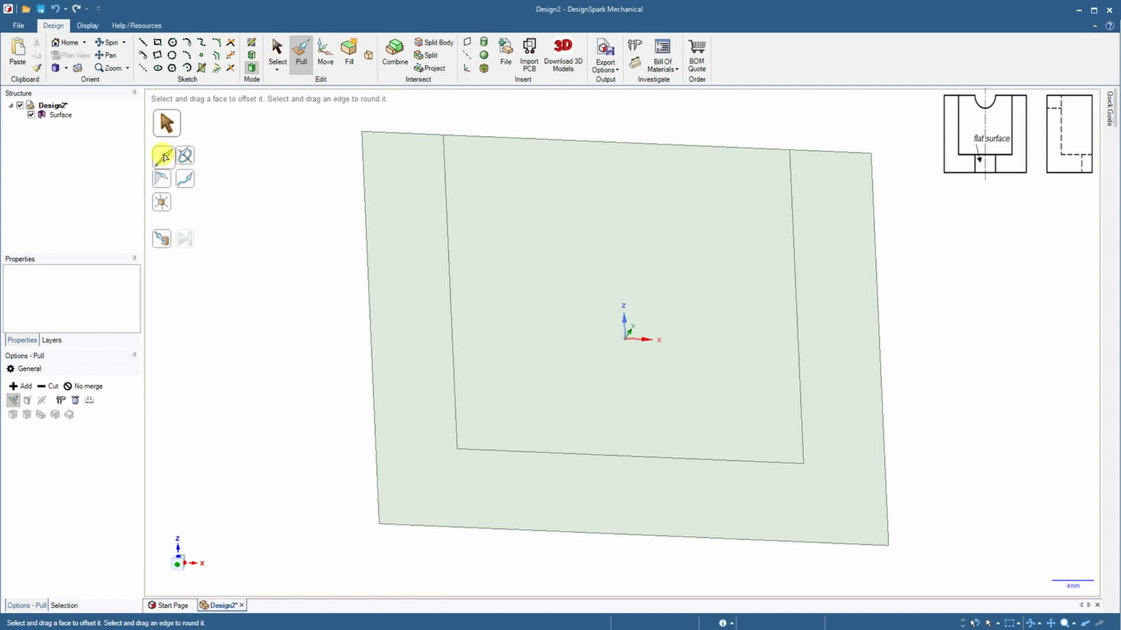
pyautogui.click(401, 321)
pyautogui.click(421, 270)
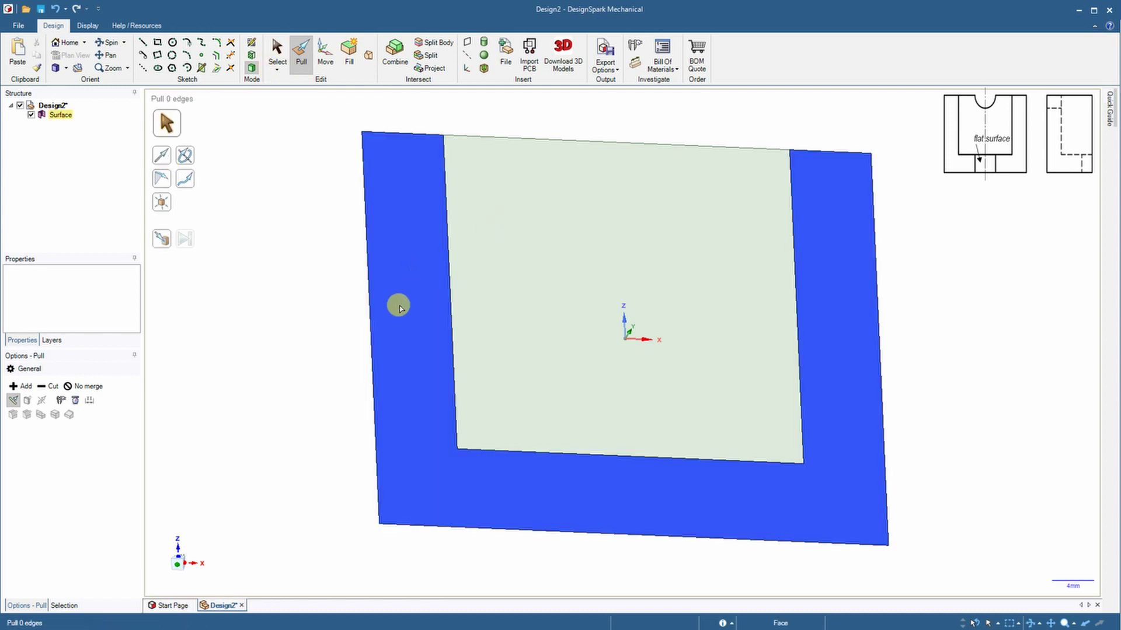
pyautogui.moveTo(395, 277); pyautogui.dragTo(507, 247)
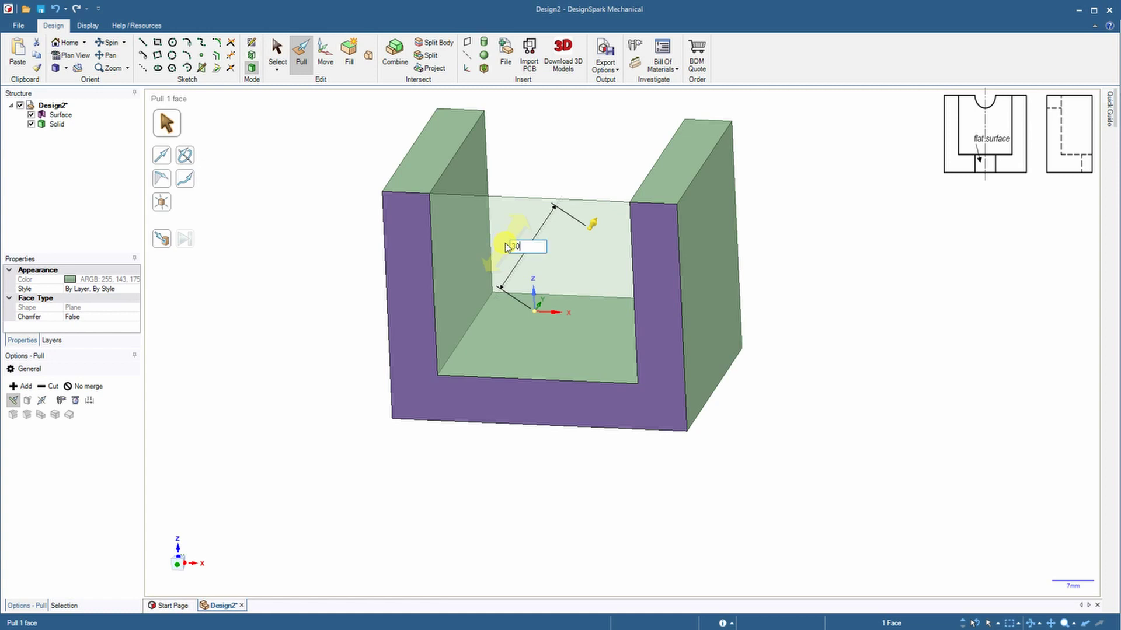
pyautogui.write('30')
pyautogui.press('Return')
# Pull the inner rectangular surface 8 mm to form the back wall between the sides of the U-shaped solid.
pyautogui.moveTo(799, 473)
pyautogui.mouseDown(button='middle')
pyautogui.moveTo(753, 492)
pyautogui.moveTo(805, 467)
pyautogui.mouseUp(button='middle')
pyautogui.click(525, 275)
pyautogui.click(370, 393)
pyautogui.click(425, 380)
pyautogui.click(542, 314)
pyautogui.moveTo(542, 313); pyautogui.dragTo(513, 275)
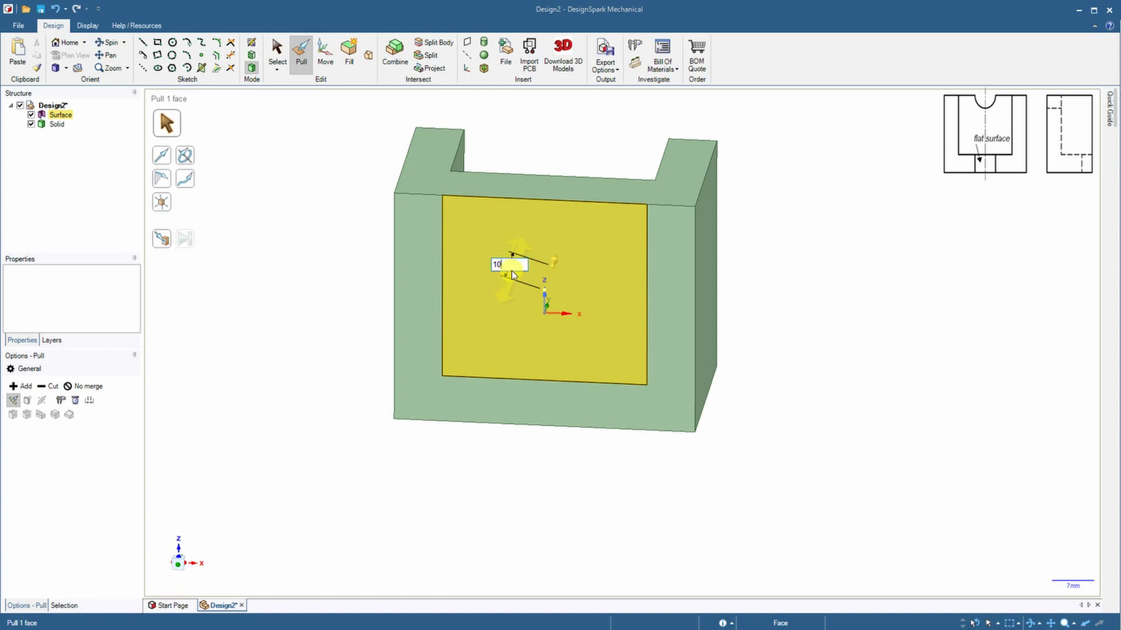
pyautogui.write('8mm')
pyautogui.press('Return')
# Sketch a 12 mm diameter circle on the back wall's inner face, centred on the midpoint of its upper edge.
pyautogui.click(810, 288)
pyautogui.moveTo(809, 287); pyautogui.dragTo(840, 403, button='middle')
pyautogui.click(174, 565)
pyautogui.click(207, 554)
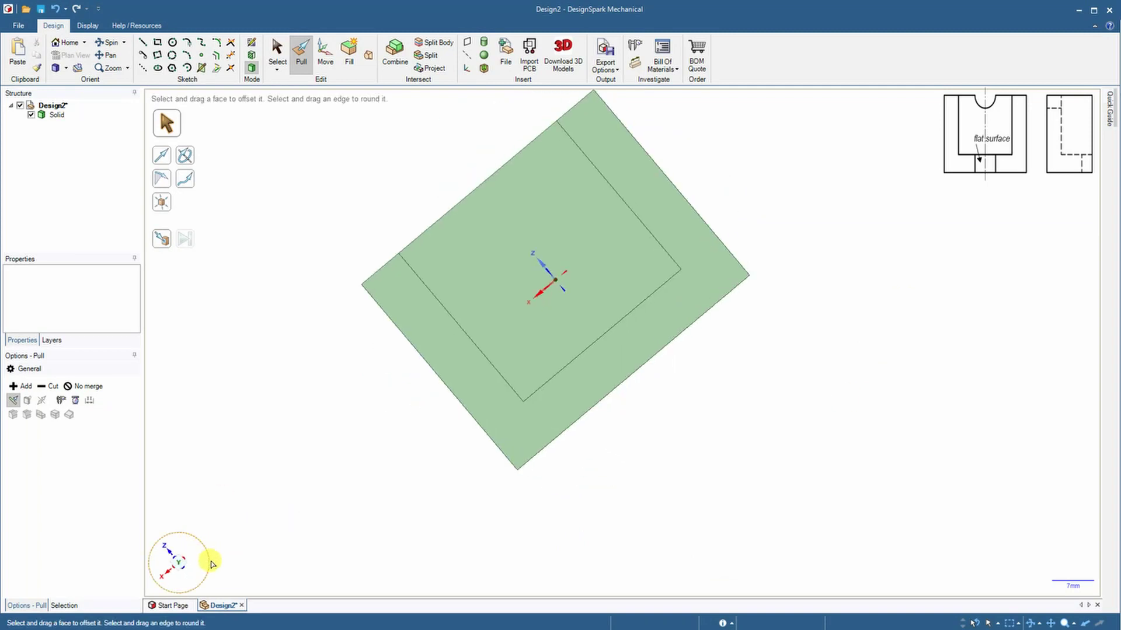
pyautogui.moveTo(856, 266); pyautogui.dragTo(832, 300, button='middle')
pyautogui.click(171, 43)
pyautogui.click(574, 202)
pyautogui.click(559, 152)
pyautogui.write('12')
pyautogui.press('Return')
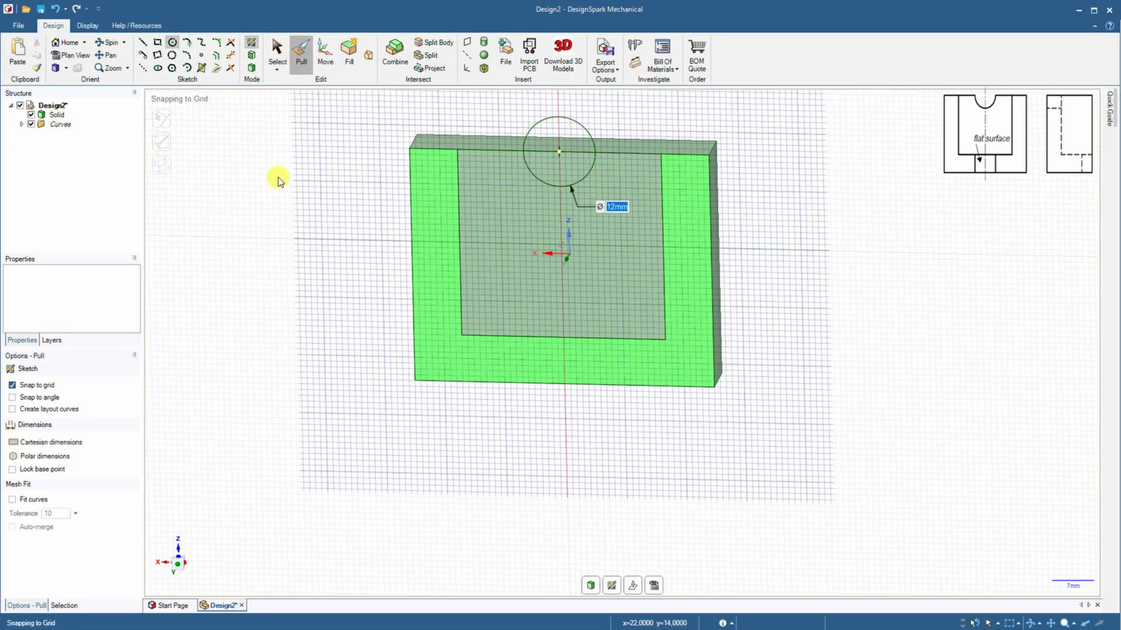
# Pull the lower half of the circle through the back wall to cut a semicircular notch.
pyautogui.click(250, 69)
pyautogui.click(548, 173)
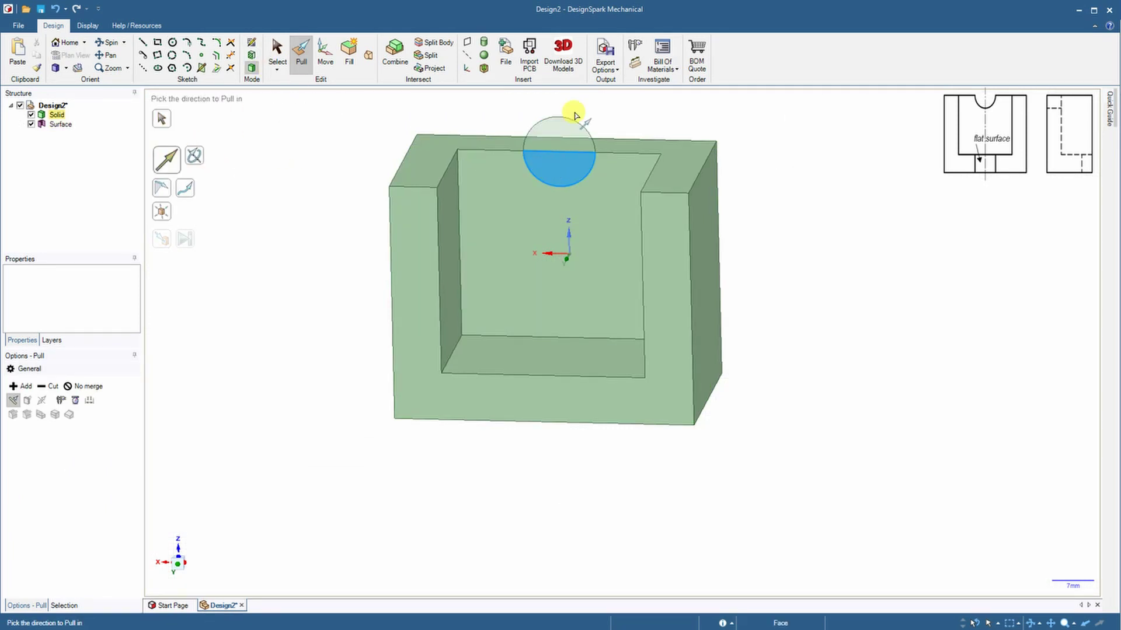
pyautogui.click(594, 141)
pyautogui.click(738, 230)
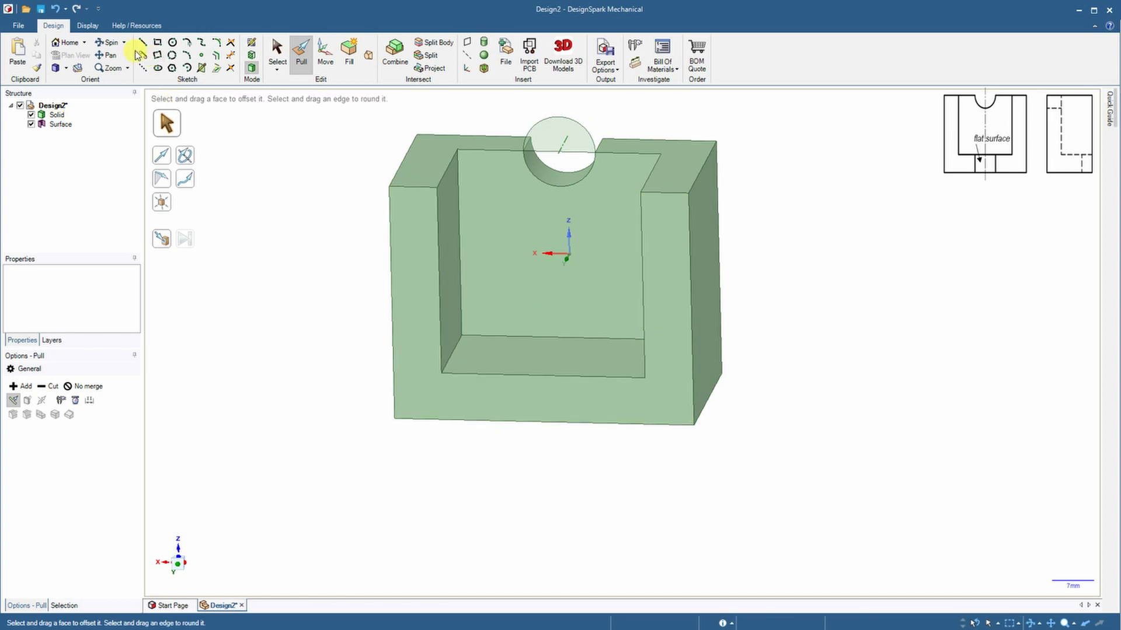
# Sketch a 12 × 10 mm rectangle on the pocket floor, defined from its centre at the midpoint of the front edge.
pyautogui.click(251, 42)
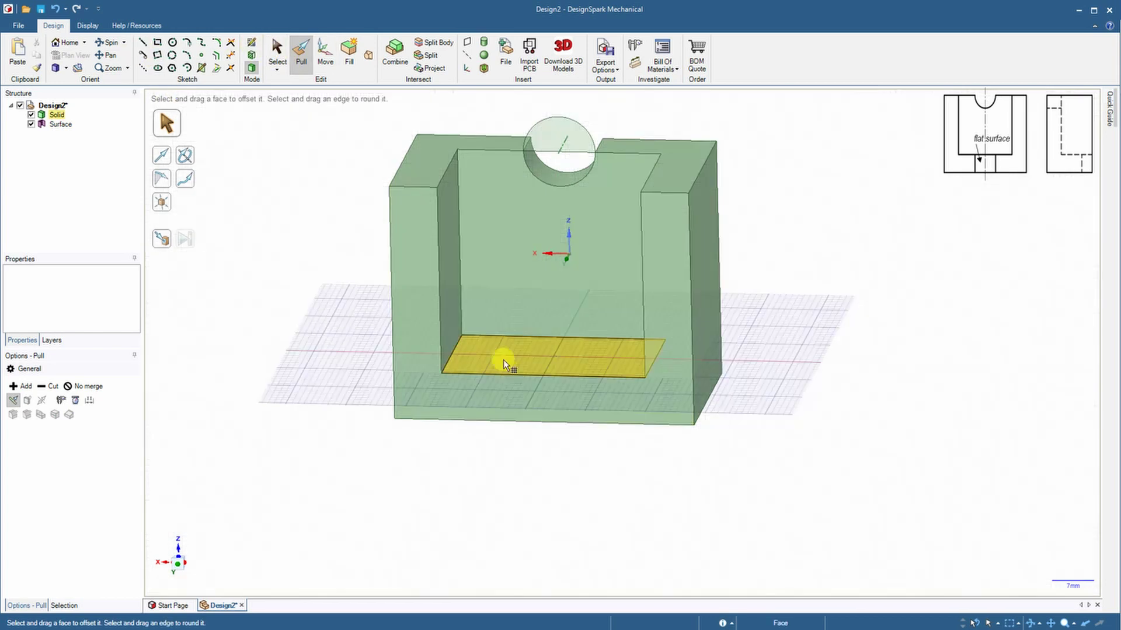
pyautogui.click(503, 359)
pyautogui.click(654, 586)
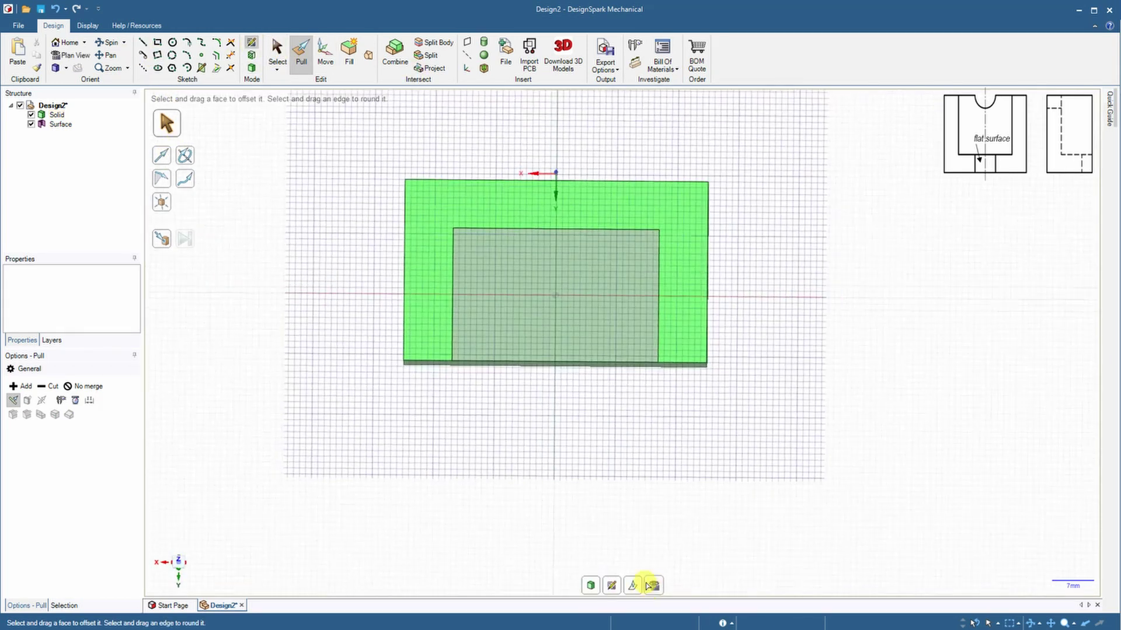
pyautogui.click(157, 42)
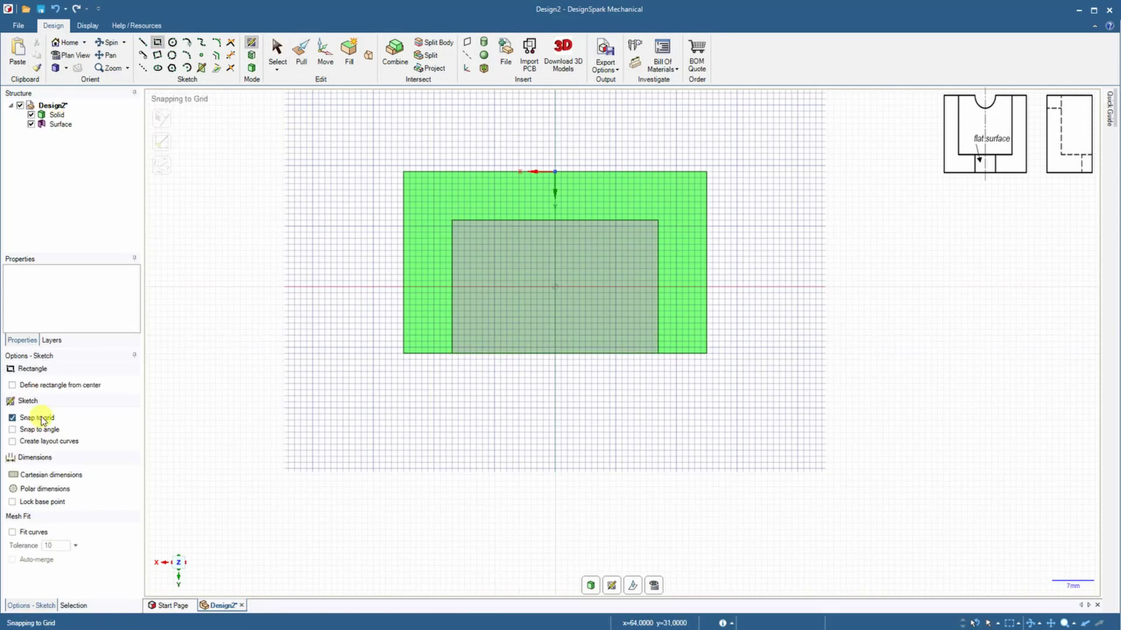
pyautogui.click(12, 385)
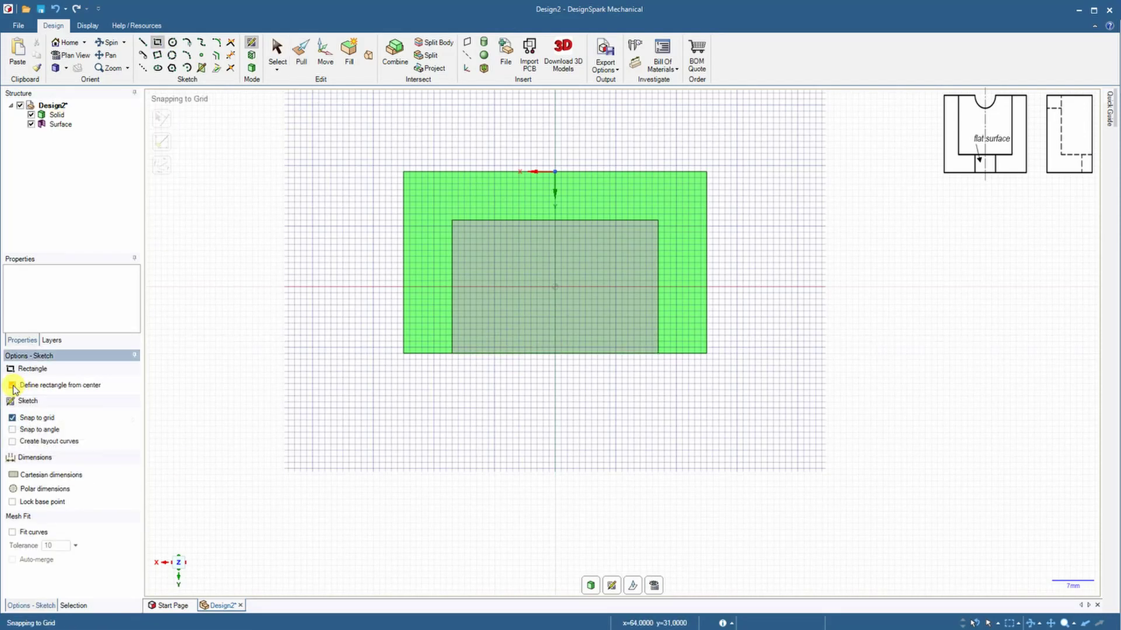
pyautogui.click(555, 353)
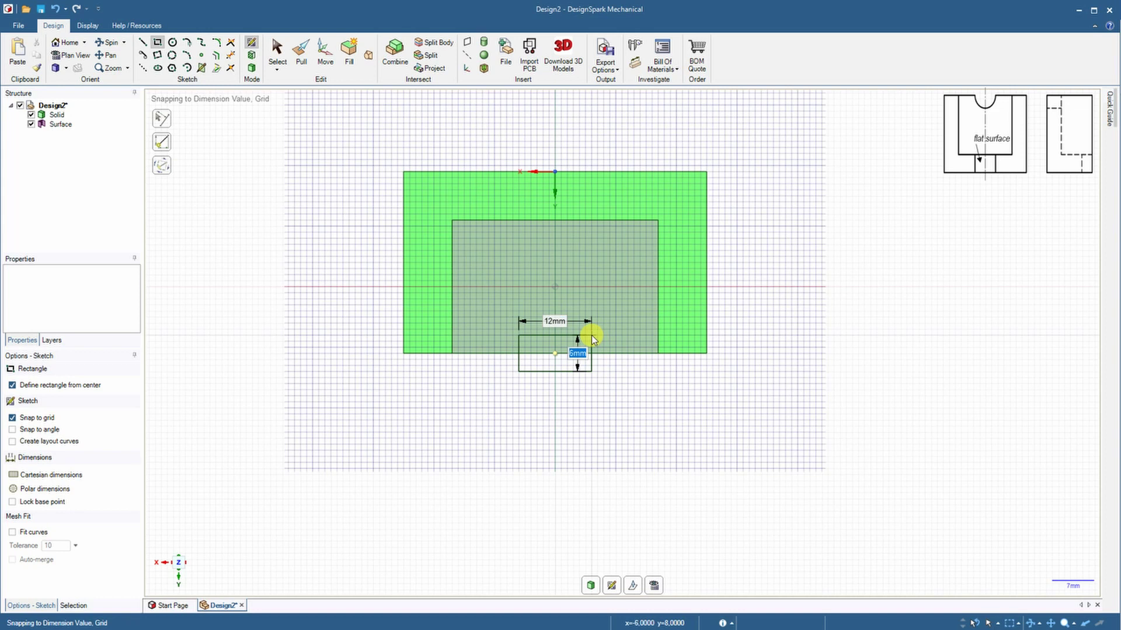
pyautogui.write('10')
pyautogui.press('Return')
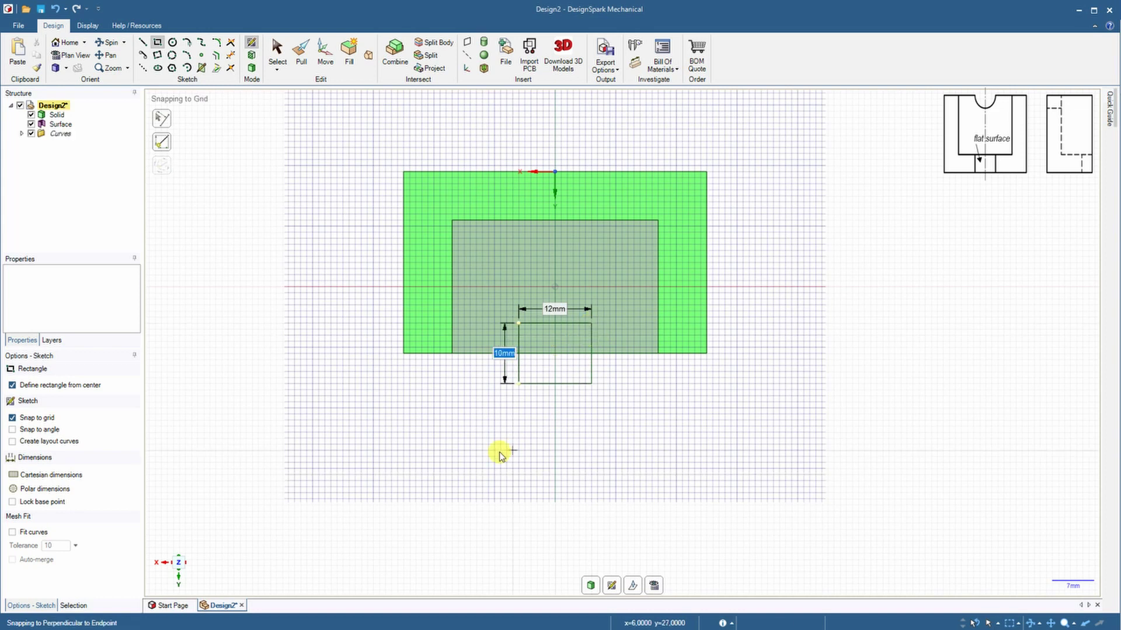
# Pull the part of the rectangle on the floor down through the base to cut a front slot.
pyautogui.moveTo(500, 453); pyautogui.dragTo(440, 390, button='middle')
pyautogui.click(301, 52)
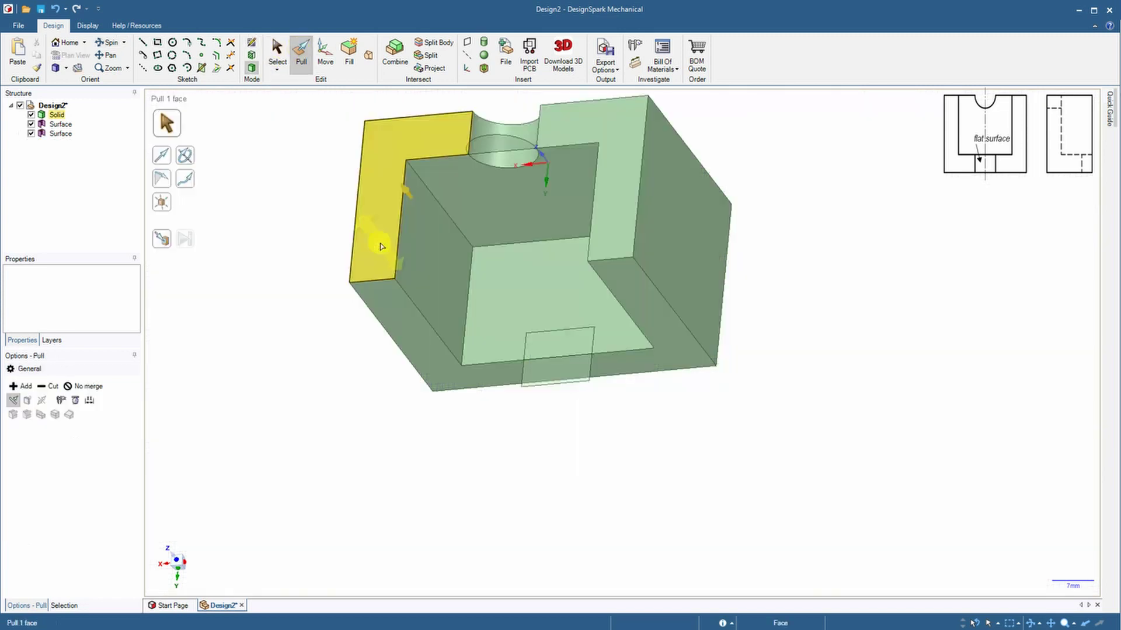
pyautogui.moveTo(554, 344); pyautogui.dragTo(628, 402)
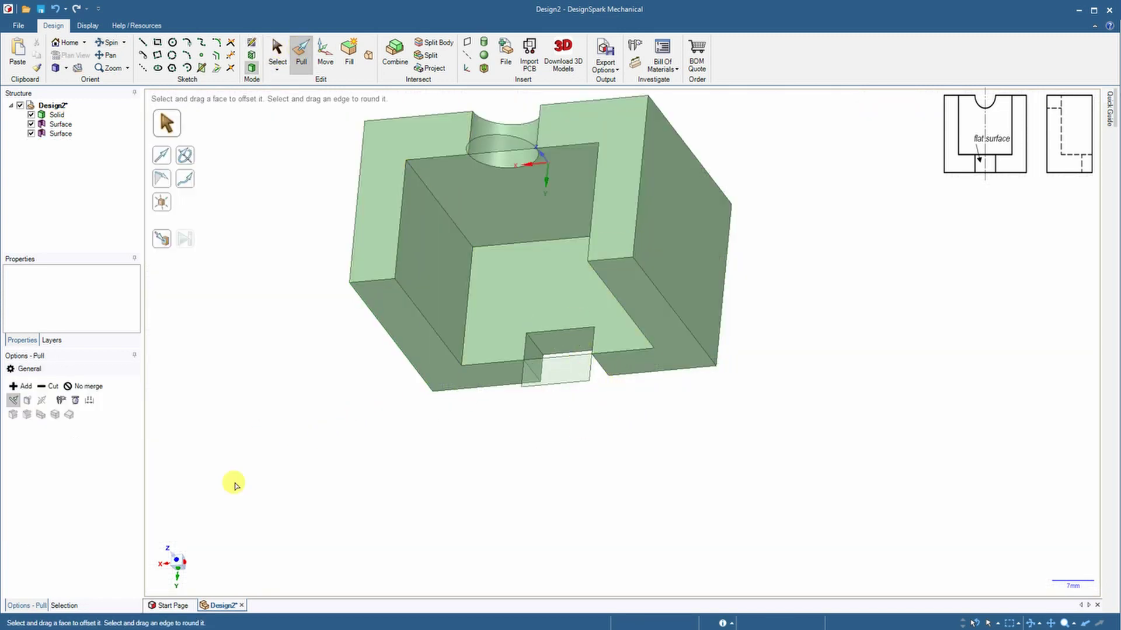
# Delete the leftover circle and rectangle surfaces so only the solid is left.
pyautogui.moveTo(233, 482); pyautogui.dragTo(241, 457, button='middle')
pyautogui.click(178, 562)
pyautogui.press('s')
pyautogui.click(533, 136)
pyautogui.press('Delete')
pyautogui.moveTo(345, 280); pyautogui.dragTo(561, 401, button='middle')
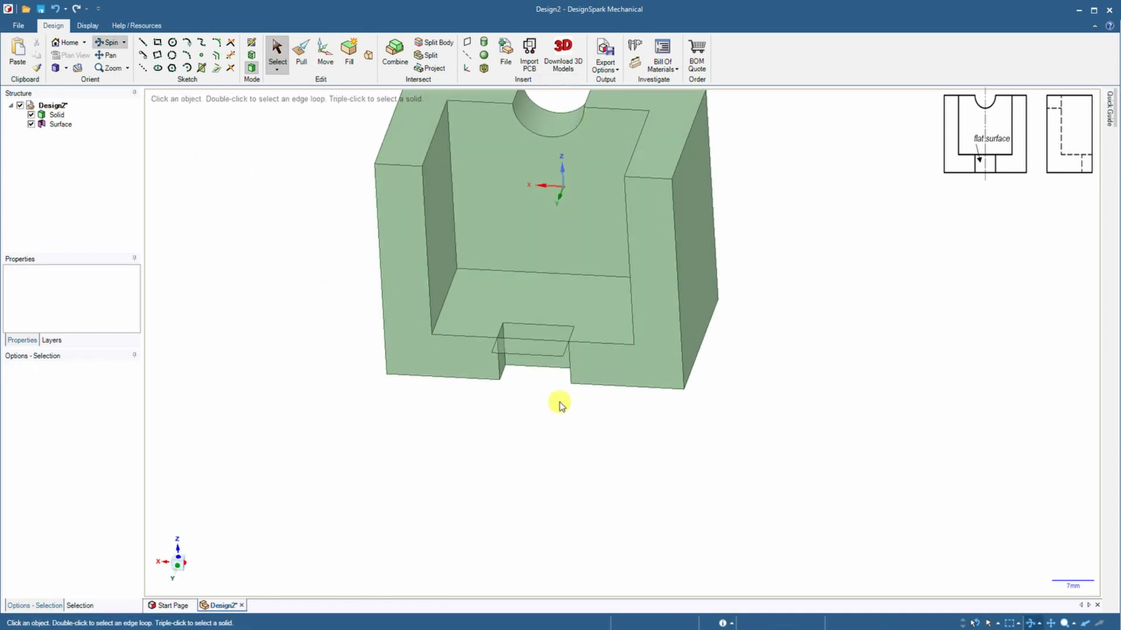
pyautogui.click(545, 355)
pyautogui.press('Delete')
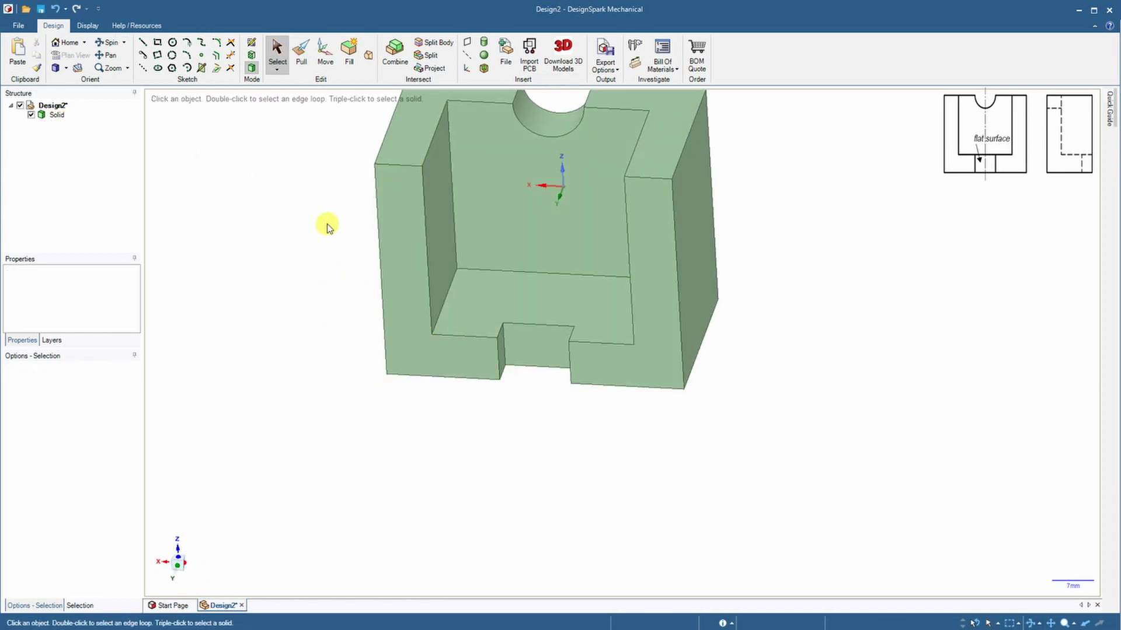
# Examine the notched U-shaped part in straight front, side and plan views and compare it with its drawing.
pyautogui.keyDown('shift'); pyautogui.moveTo(331, 236); pyautogui.dragTo(335, 344, button='middle'); pyautogui.keyUp('shift')
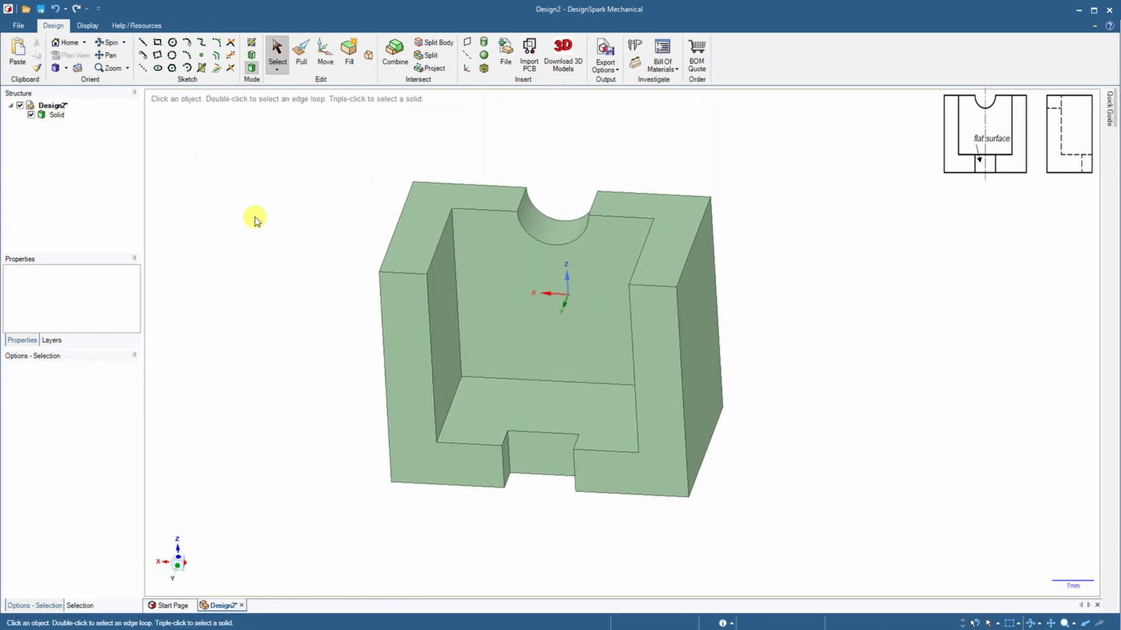
pyautogui.click(176, 559)
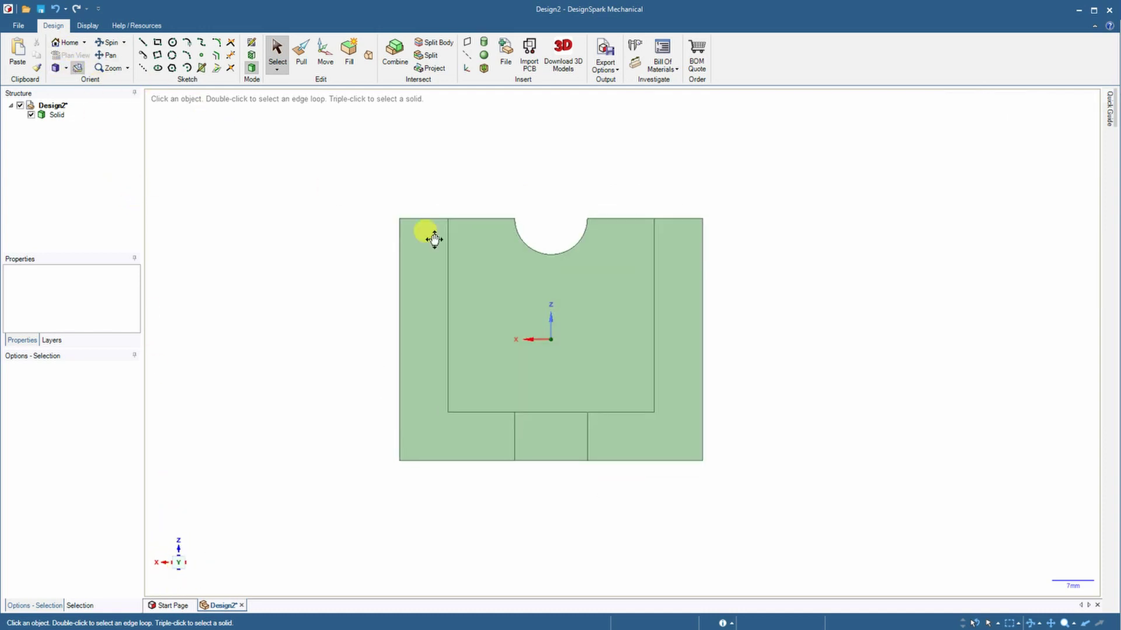
pyautogui.click(614, 347)
pyautogui.moveTo(608, 346); pyautogui.dragTo(686, 340)
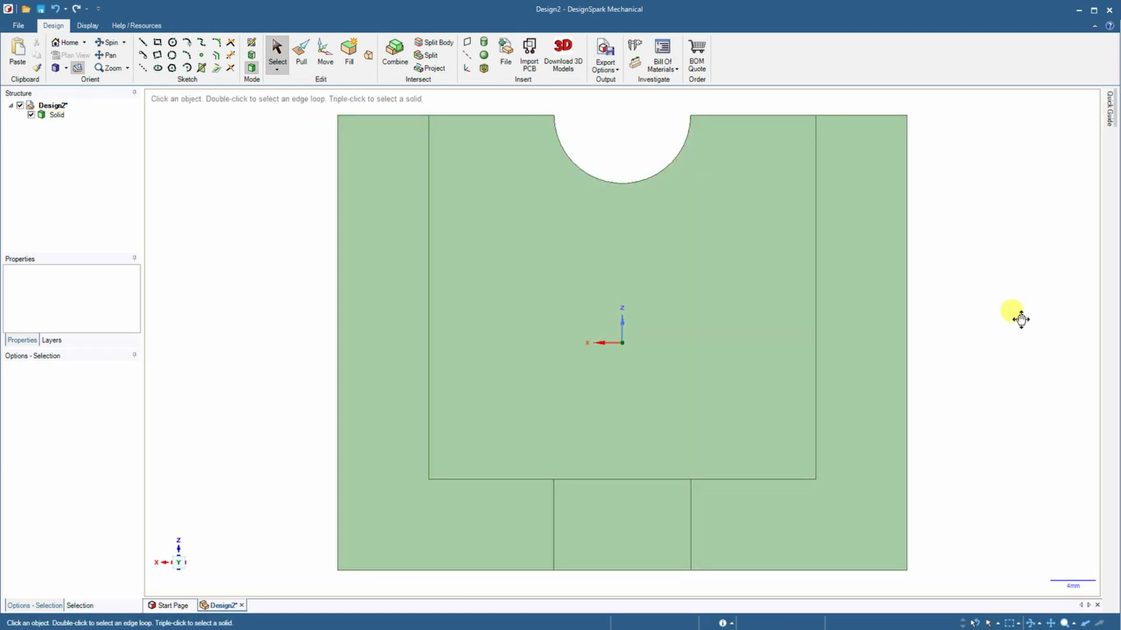
pyautogui.click(725, 334)
pyautogui.moveTo(725, 334); pyautogui.dragTo(1008, 352, button='middle')
pyautogui.click(1007, 352)
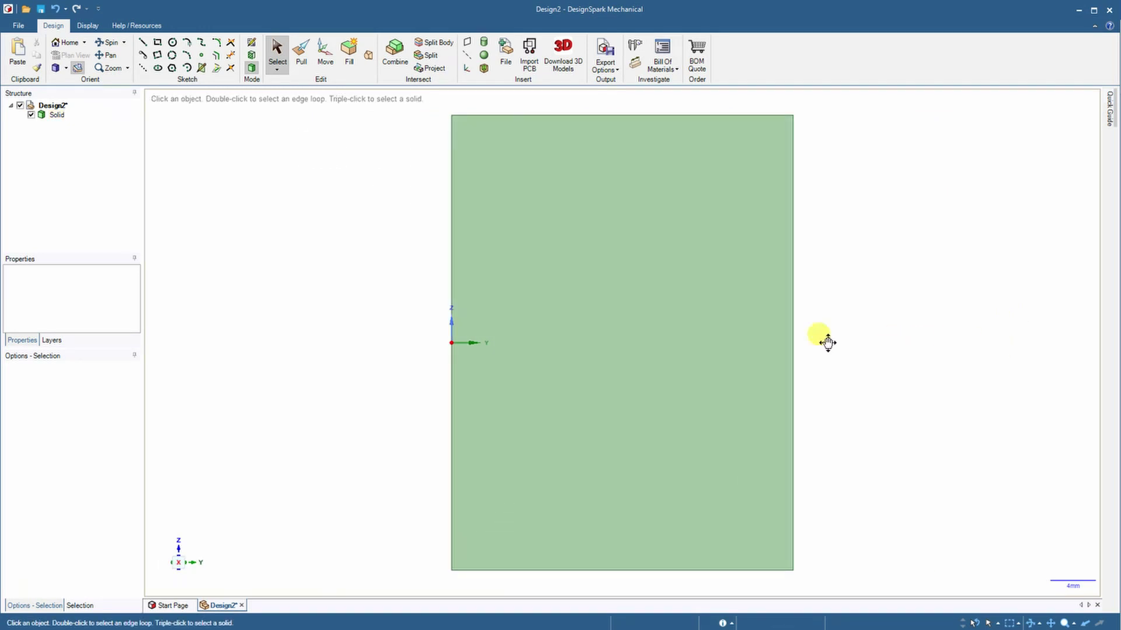
pyautogui.moveTo(828, 343); pyautogui.dragTo(633, 318, button='middle')
pyautogui.click(680, 388)
pyautogui.moveTo(681, 387); pyautogui.dragTo(1056, 334, button='middle')
pyautogui.click(1057, 333)
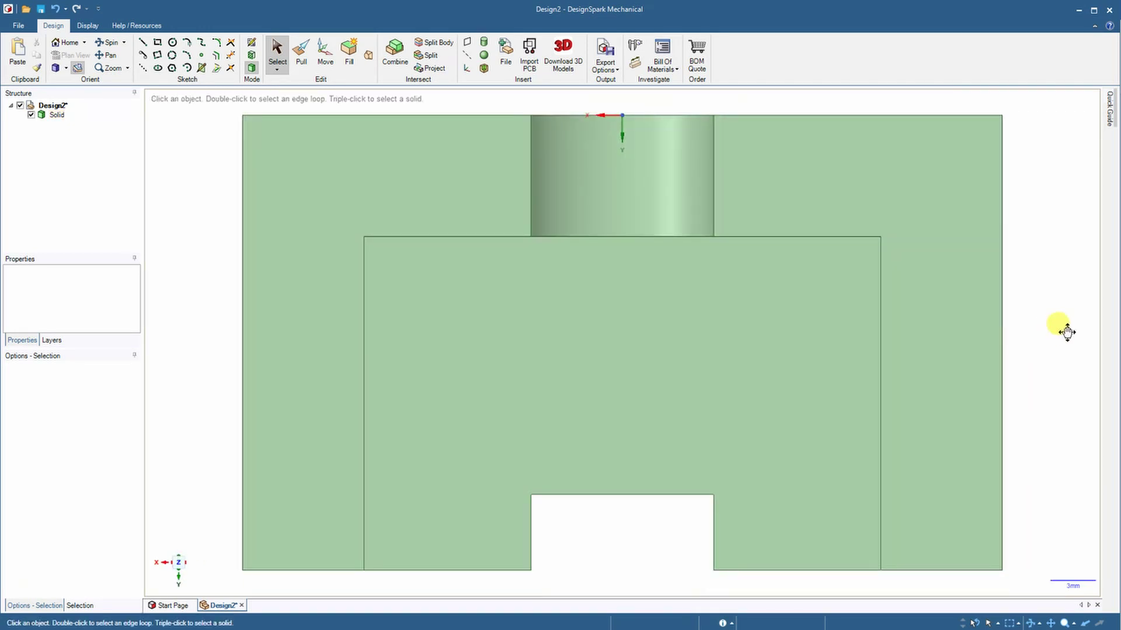
pyautogui.moveTo(848, 396); pyautogui.dragTo(801, 353)
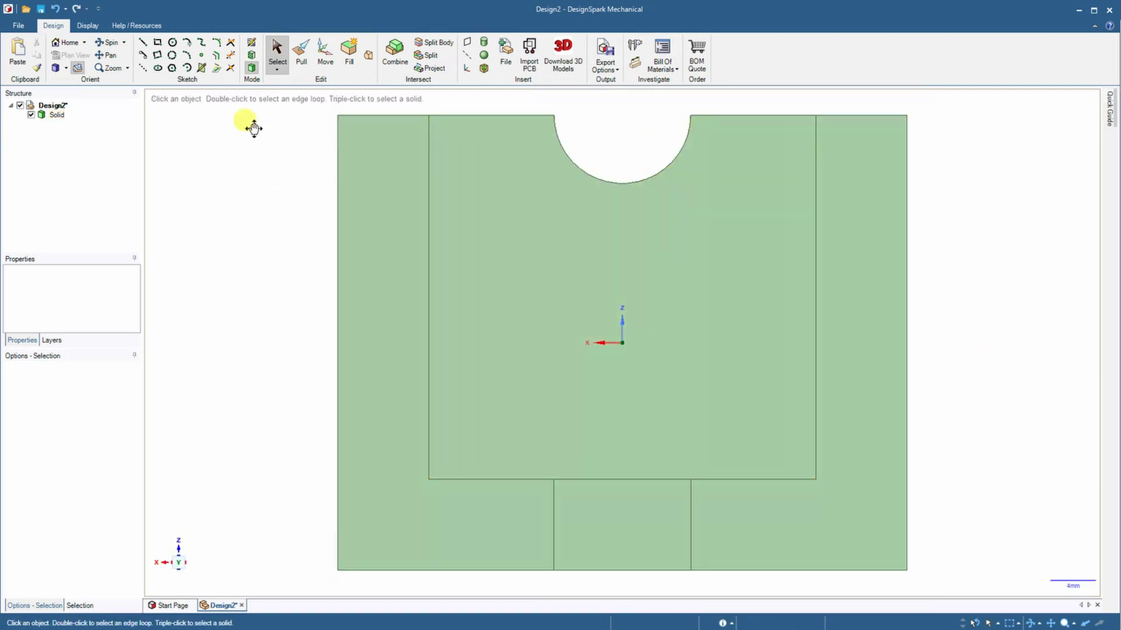
pyautogui.click(77, 70)
pyautogui.click(671, 370)
pyautogui.click(940, 356)
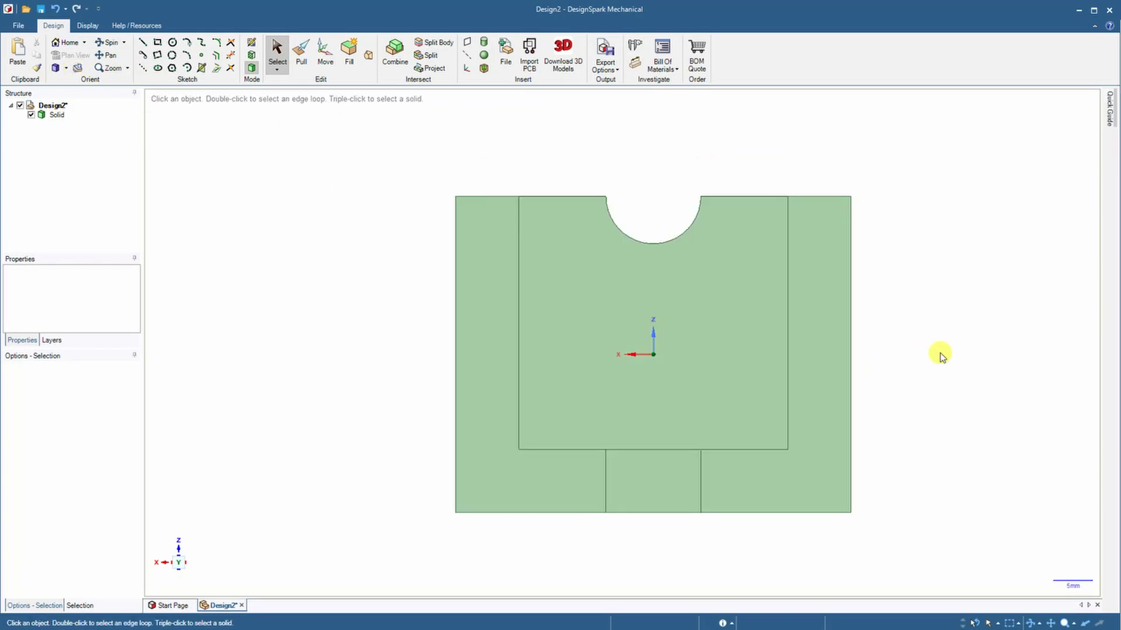
pyautogui.moveTo(916, 361); pyautogui.dragTo(951, 396, button='middle')
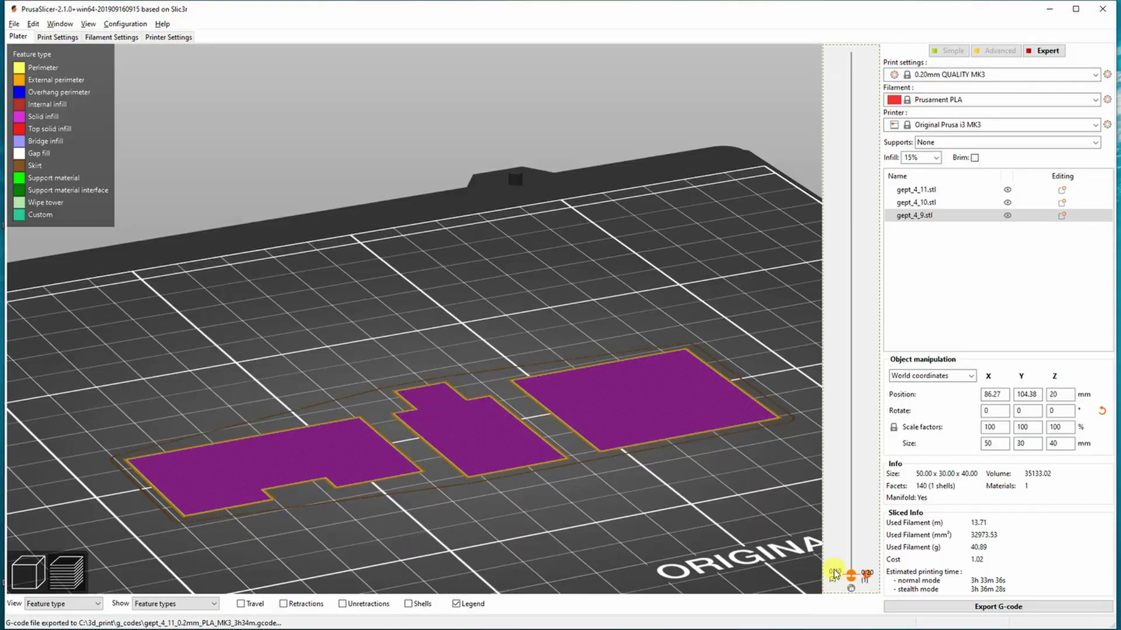
# Switch to PrusaSlicer and preview the sliced parts layer by layer from the first layer to the top.
pyautogui.moveTo(835, 574); pyautogui.dragTo(864, 50)
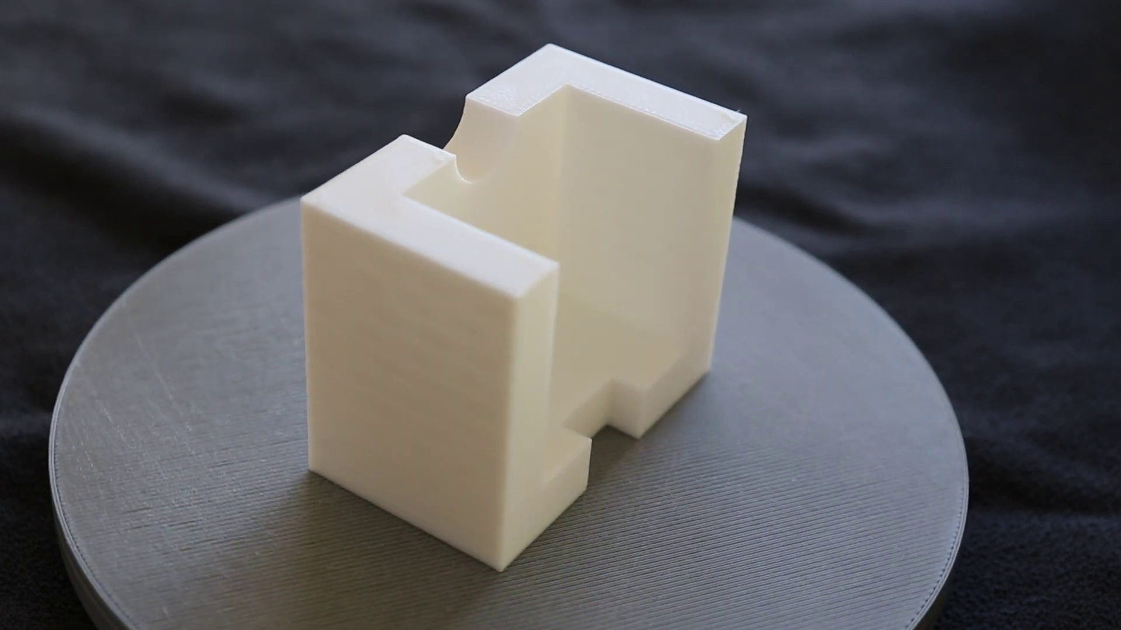
# Sketch a 40 × 40 mm square and a concentric square about 30 mm wide, centred on the origin of the horizontal plane.
pyautogui.click(618, 384)
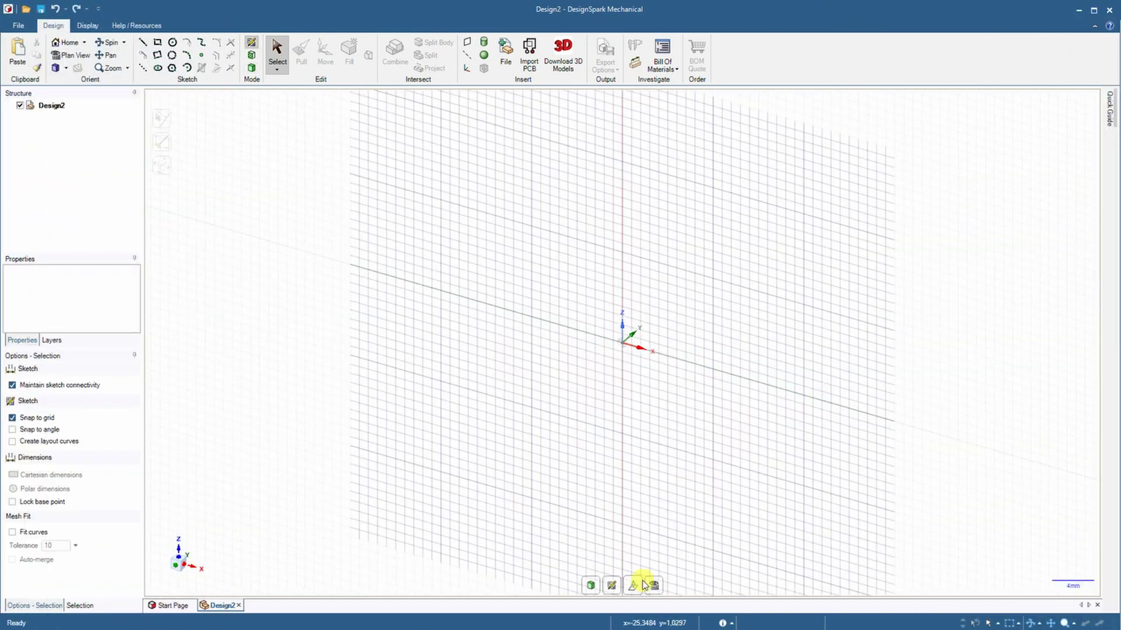
pyautogui.click(652, 585)
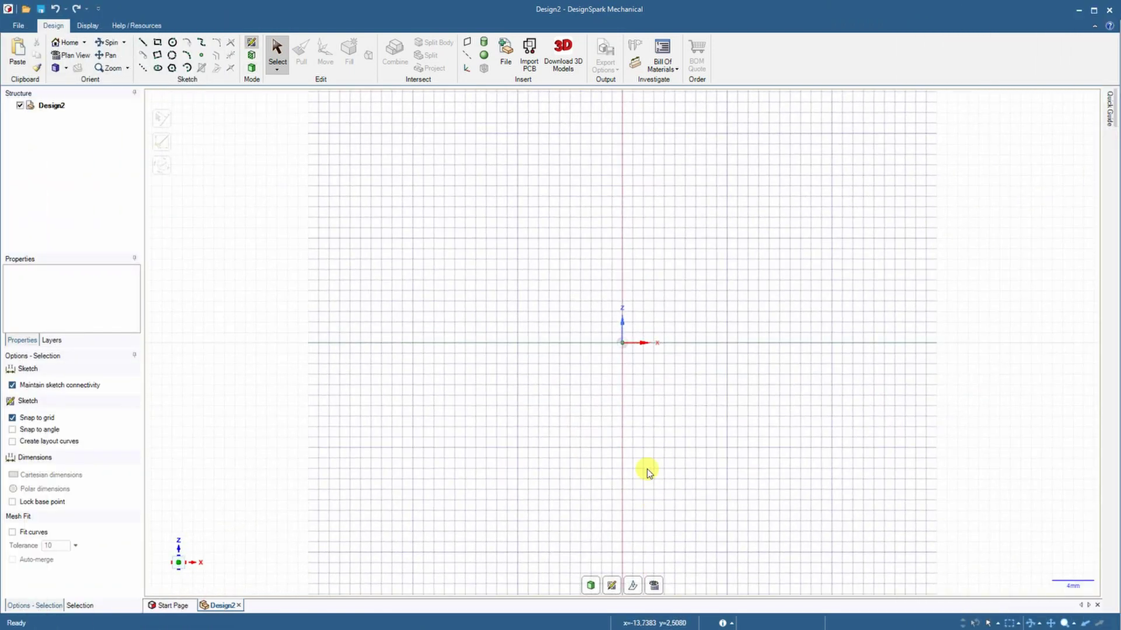
pyautogui.click(590, 586)
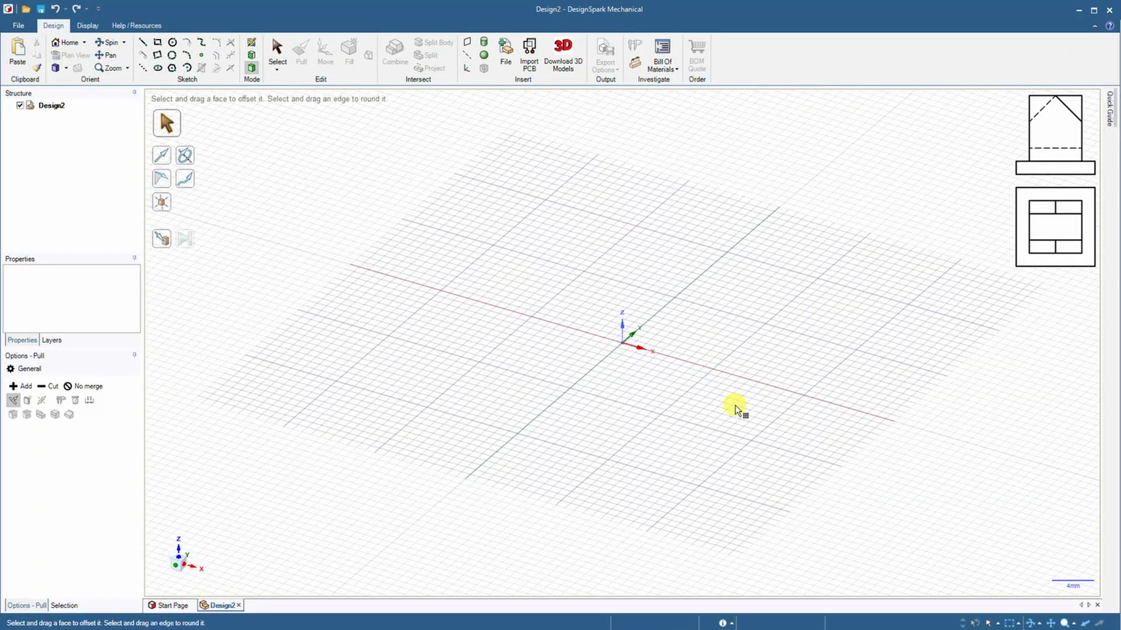
pyautogui.click(654, 586)
pyautogui.click(158, 44)
pyautogui.click(44, 385)
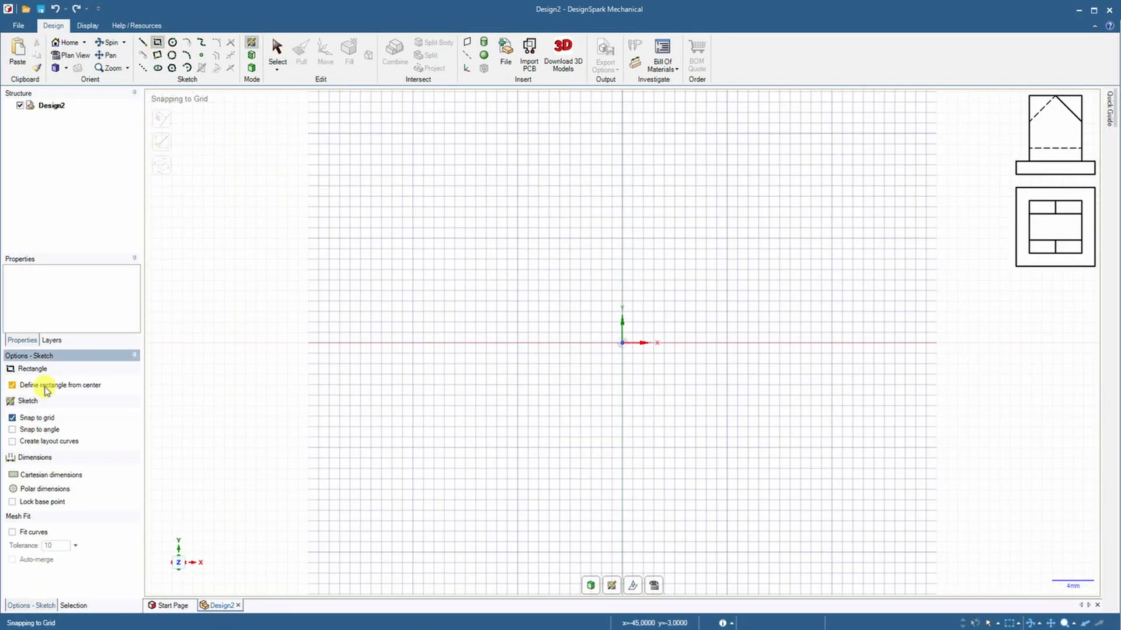
pyautogui.click(623, 343)
pyautogui.click(830, 132)
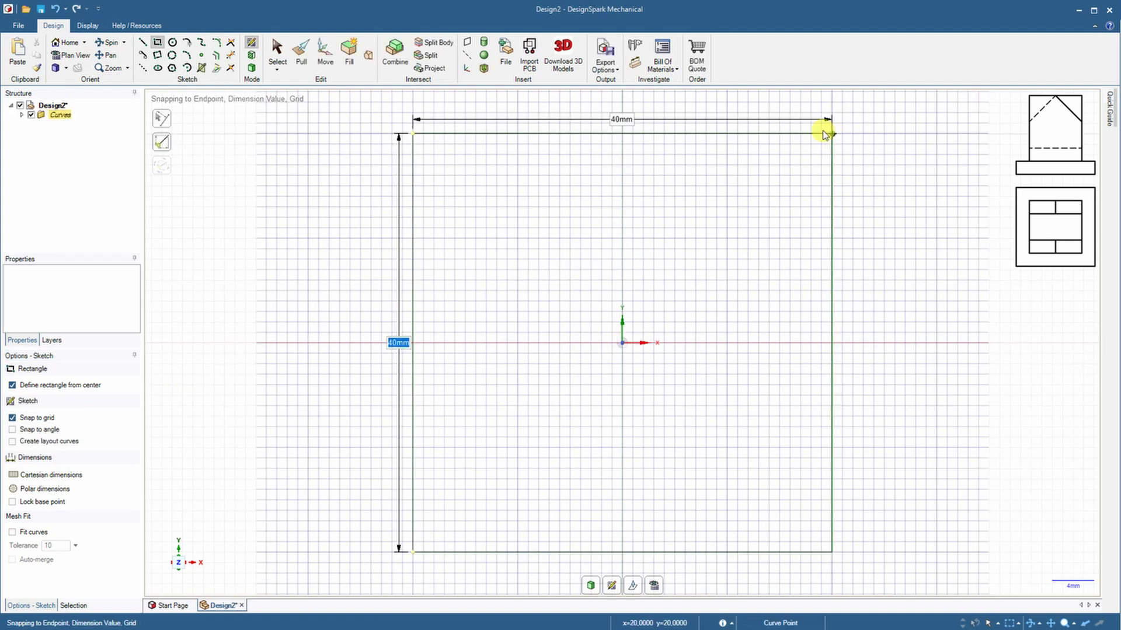
pyautogui.click(623, 343)
pyautogui.click(780, 186)
# Pull the inner square up 30 mm into a solid block.
pyautogui.moveTo(700, 375); pyautogui.dragTo(692, 265, button='middle')
pyautogui.click(159, 156)
pyautogui.moveTo(250, 326); pyautogui.dragTo(250, 297, button='middle')
pyautogui.click(680, 340)
pyautogui.click(164, 158)
pyautogui.moveTo(579, 380); pyautogui.dragTo(564, 230)
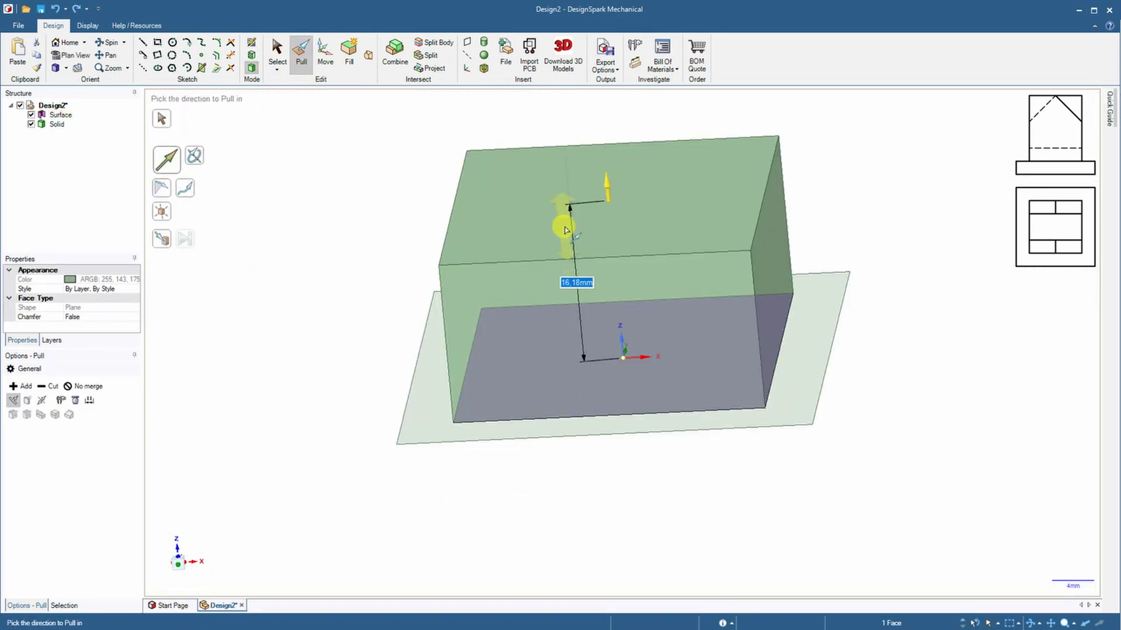
pyautogui.write('30')
pyautogui.press('Return')
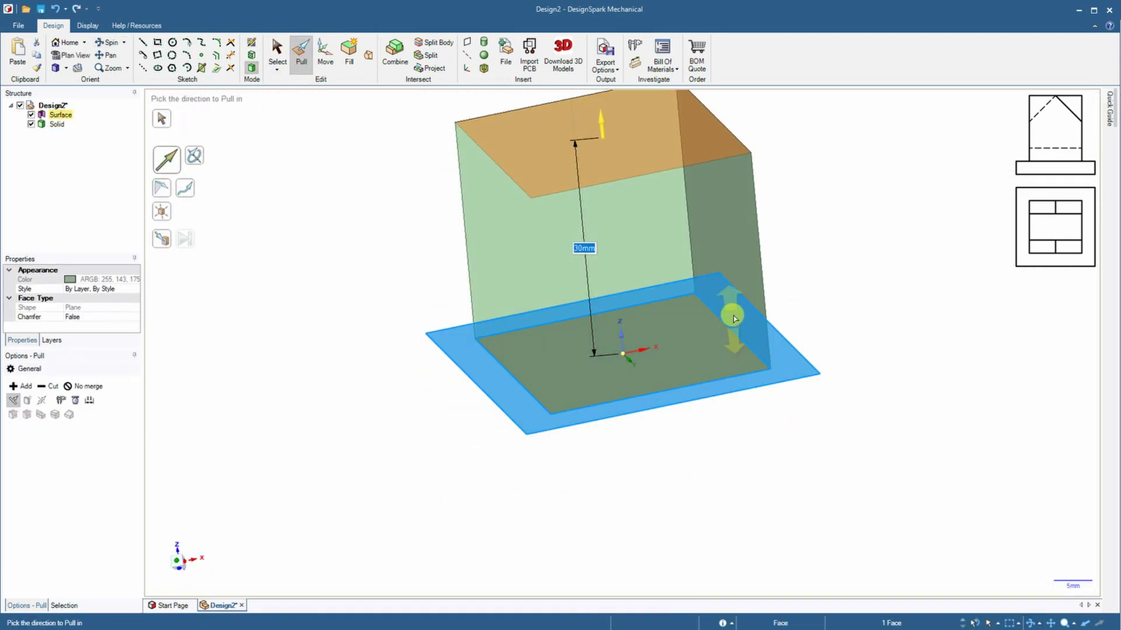
# Pull the outer square and the area beneath the block 7 mm downward to form a solid base plate.
pyautogui.keyDown('ctrl'); pyautogui.click(691, 352); pyautogui.keyUp('ctrl')
pyautogui.hotkey('ctrl', 'z')
pyautogui.click(692, 380)
pyautogui.keyDown('ctrl'); pyautogui.click(776, 355); pyautogui.keyUp('ctrl')
pyautogui.moveTo(630, 369); pyautogui.dragTo(649, 407)
pyautogui.write('7')
pyautogui.press('Return')
# Sketch a 30 × 16 mm rectangle centred on the top face of the block.
pyautogui.click(385, 260)
pyautogui.moveTo(385, 260); pyautogui.dragTo(438, 397, button='middle')
pyautogui.click(251, 45)
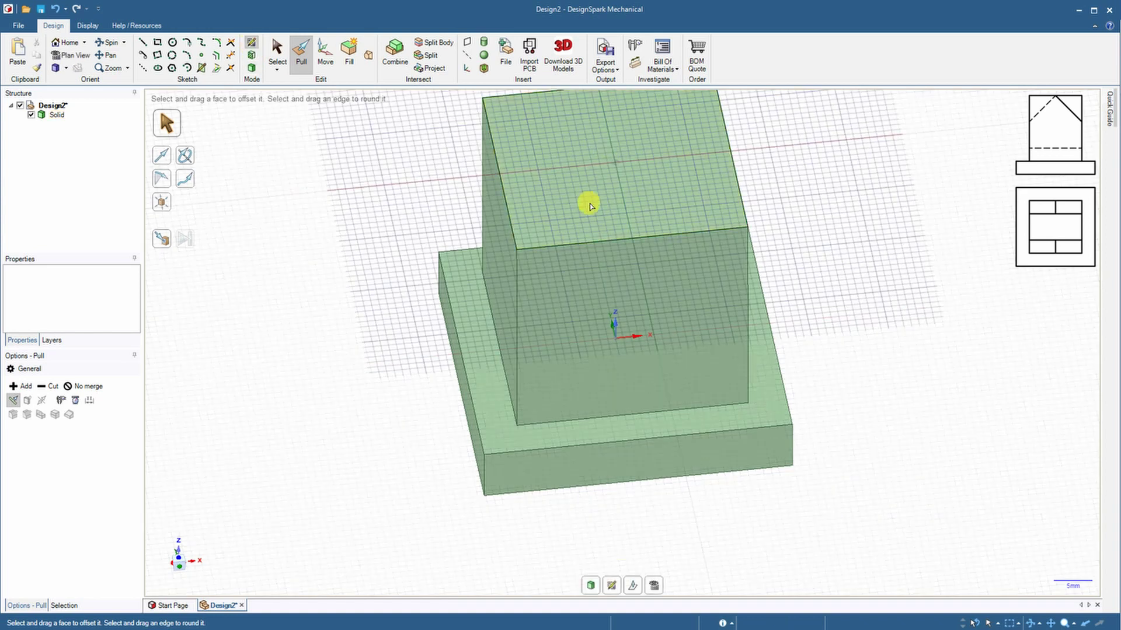
pyautogui.click(585, 200)
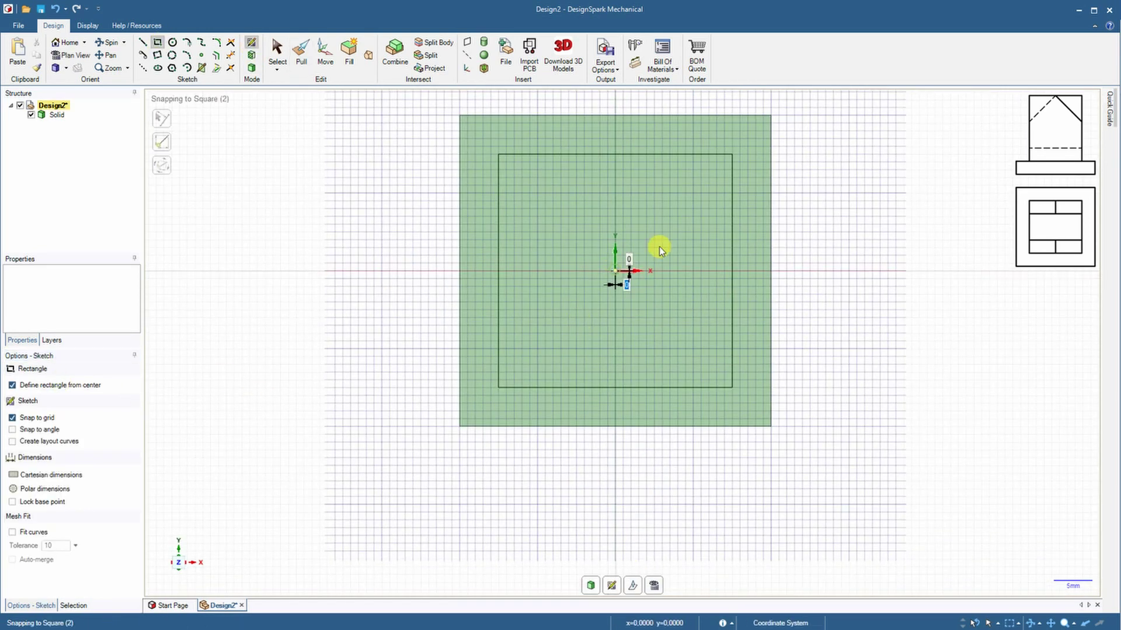
pyautogui.click(731, 208)
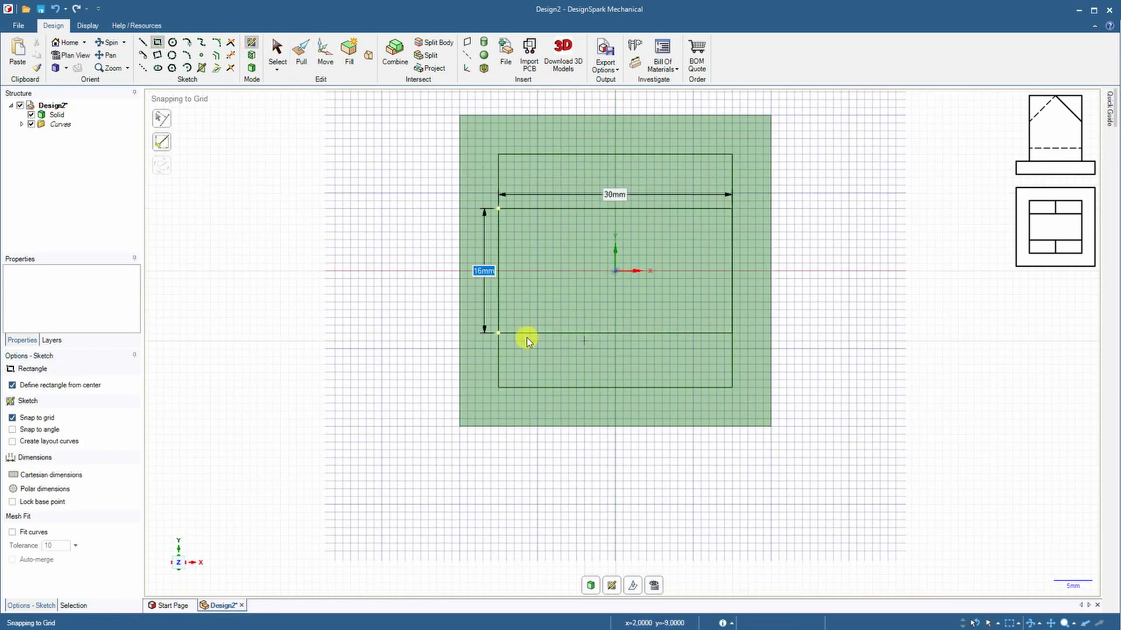
# Pull the central strip of the top face 23 mm down to cut a slot between two walls.
pyautogui.moveTo(528, 341); pyautogui.dragTo(346, 188, button='middle')
pyautogui.click(252, 69)
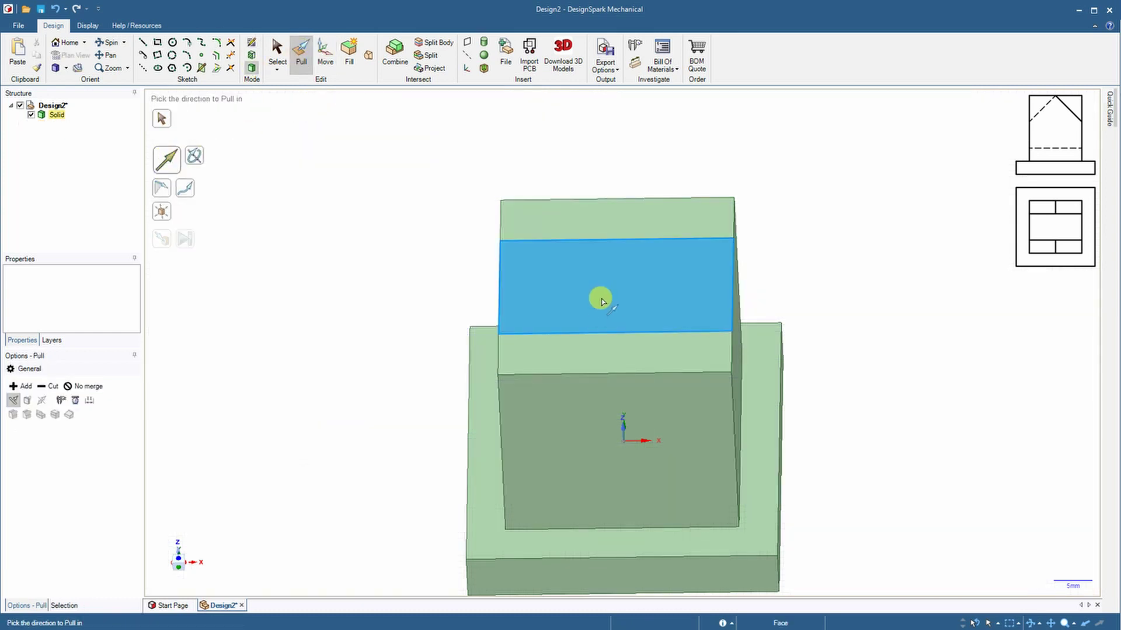
pyautogui.moveTo(601, 298); pyautogui.dragTo(601, 358, button='middle')
pyautogui.click(626, 285)
pyautogui.moveTo(627, 284); pyautogui.dragTo(569, 401)
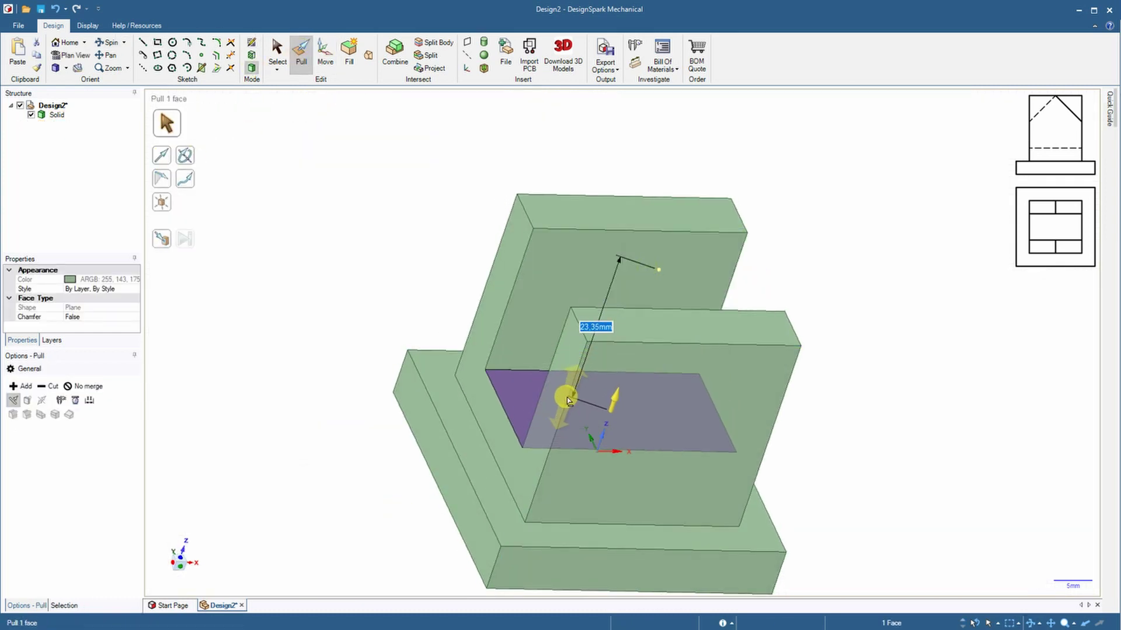
pyautogui.press('BackSpace')
pyautogui.press('BackSpace')
pyautogui.write('23.0')
pyautogui.press('Return')
pyautogui.click(919, 405)
# Sketch a diagonal from the top midpoint to the right edge of the front wall and pull the corner off.
pyautogui.moveTo(901, 429); pyautogui.dragTo(879, 408, button='middle')
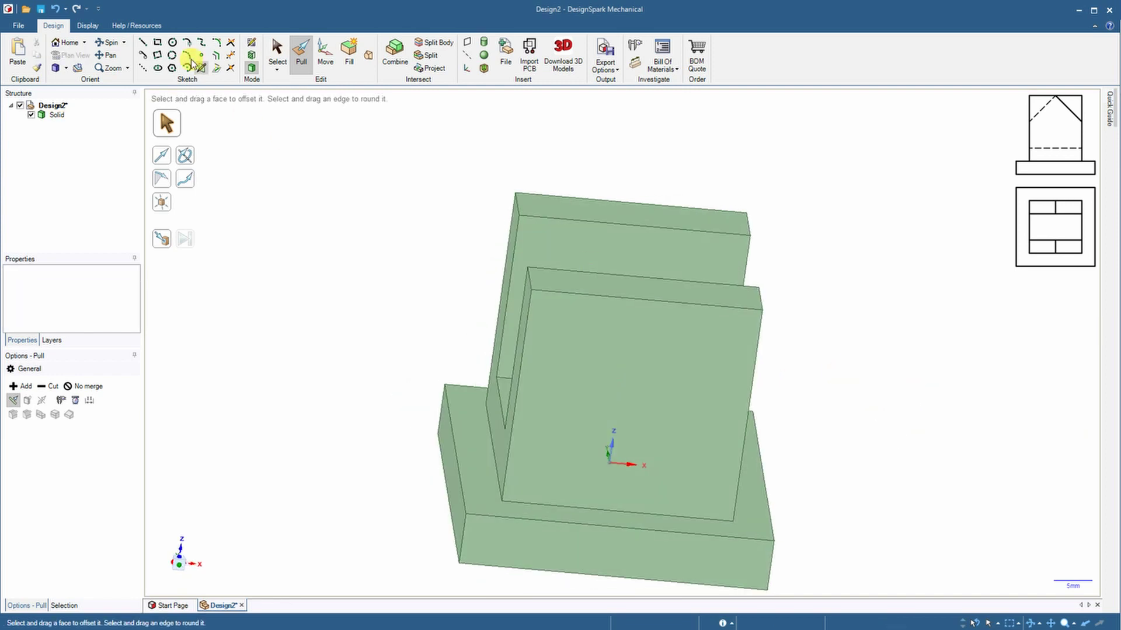
pyautogui.click(251, 43)
pyautogui.click(615, 385)
pyautogui.click(655, 585)
pyautogui.click(144, 43)
pyautogui.click(620, 238)
pyautogui.click(737, 355)
pyautogui.click(161, 121)
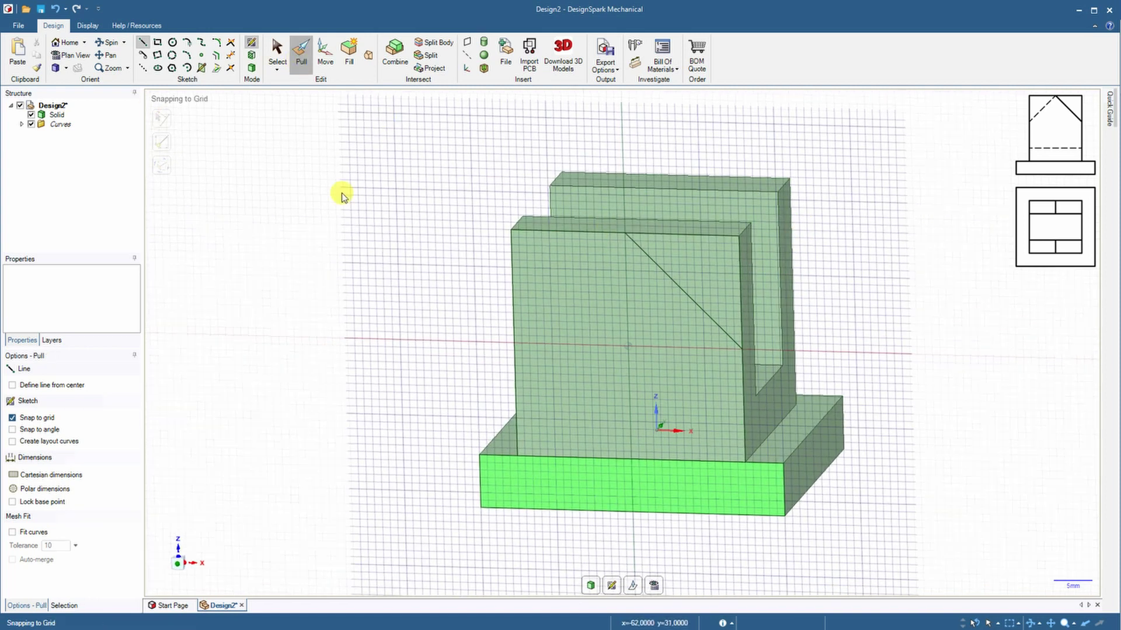
pyautogui.moveTo(703, 271); pyautogui.dragTo(723, 265)
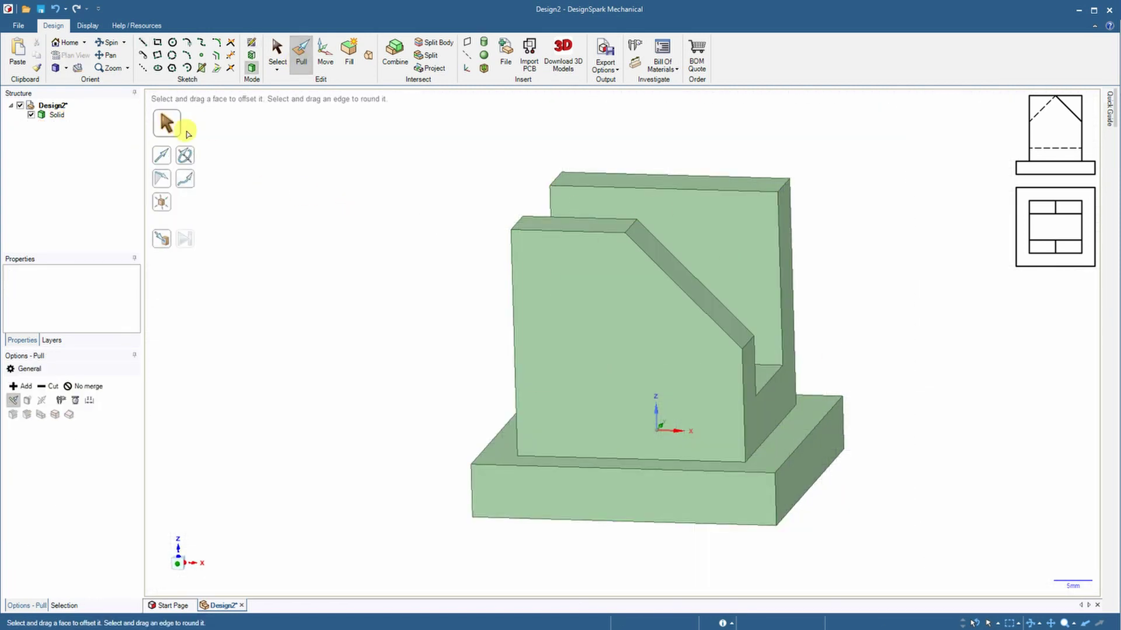
# Sketch a diagonal from the top midpoint past the left edge of the rear wall and cut off that corner.
pyautogui.press('k')
pyautogui.click(724, 219)
pyautogui.click(698, 169)
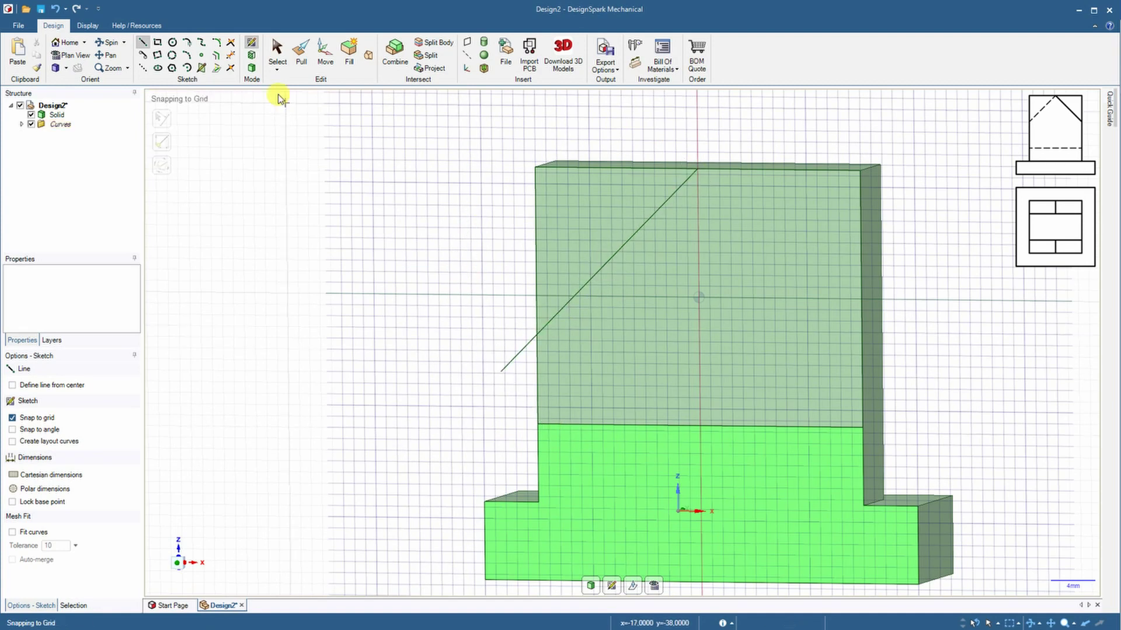
pyautogui.click(300, 54)
pyautogui.moveTo(645, 178); pyautogui.dragTo(664, 195)
# Delete the leftover piece of the diagonal sketch line beside the rear wall.
pyautogui.moveTo(383, 311); pyautogui.dragTo(414, 343, button='middle')
pyautogui.scroll(-2, 414, 343)
pyautogui.moveTo(370, 393)
pyautogui.mouseDown(button='middle')
pyautogui.moveTo(387, 400)
pyautogui.moveTo(432, 368)
pyautogui.moveTo(343, 340)
pyautogui.mouseUp(button='middle')
pyautogui.click(449, 339)
pyautogui.press('Delete')
# Examine the slotted block in straight front, plan and side views and compare it with its drawing.
pyautogui.click(179, 563)
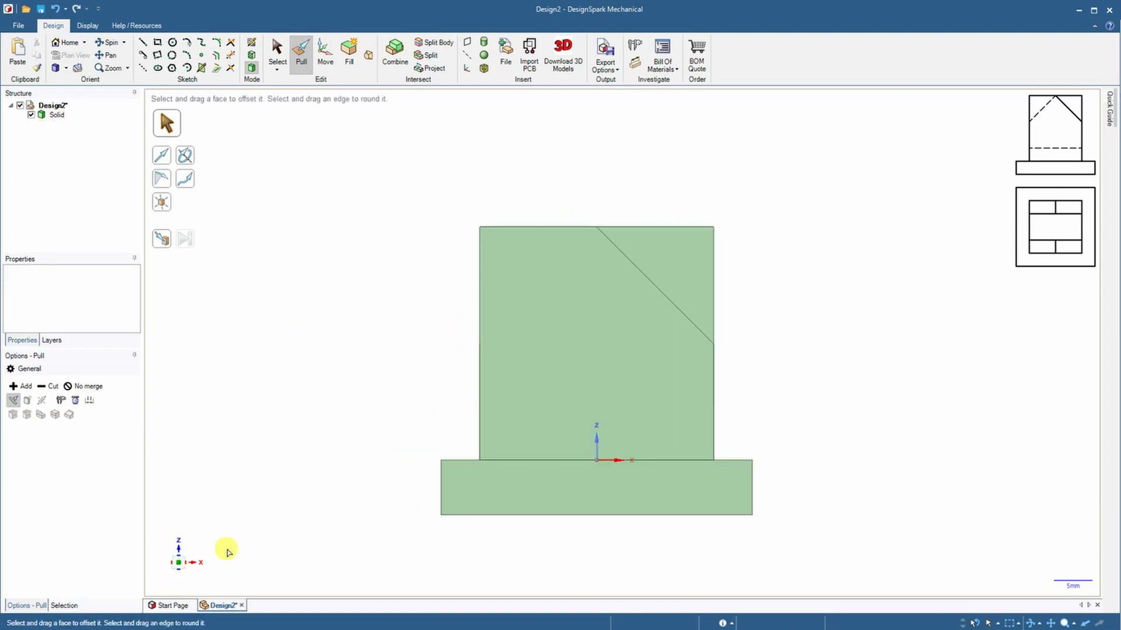
pyautogui.moveTo(331, 348); pyautogui.dragTo(347, 476, button='middle')
pyautogui.click(179, 562)
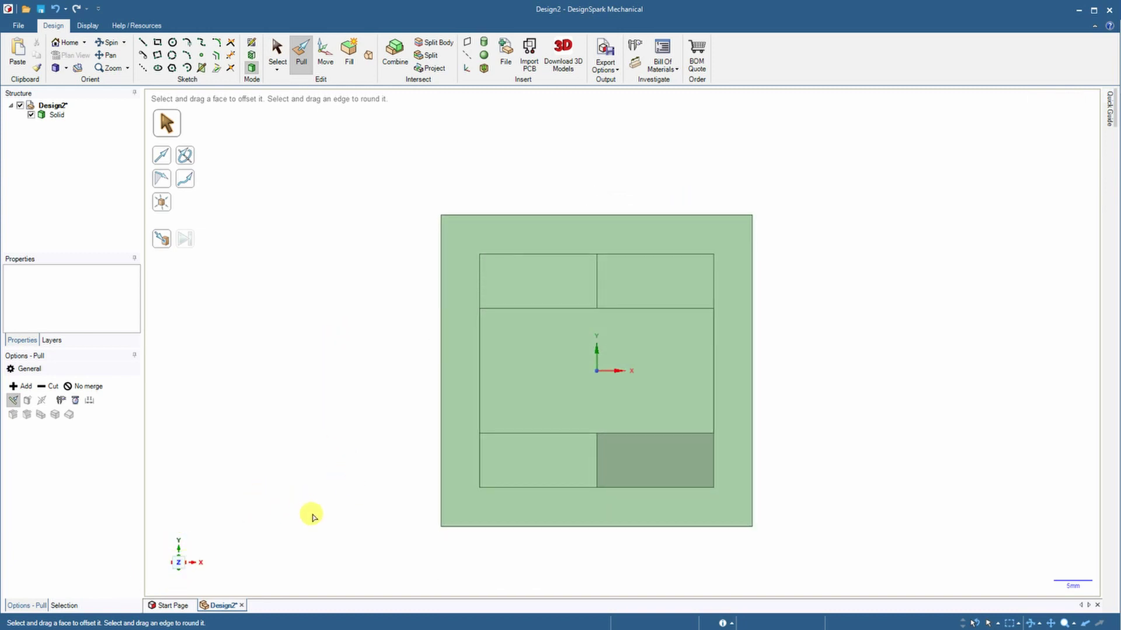
pyautogui.moveTo(332, 524)
pyautogui.mouseDown(button='middle')
pyautogui.moveTo(313, 502)
pyautogui.moveTo(292, 405)
pyautogui.moveTo(349, 530)
pyautogui.mouseUp(button='middle')
pyautogui.click(186, 563)
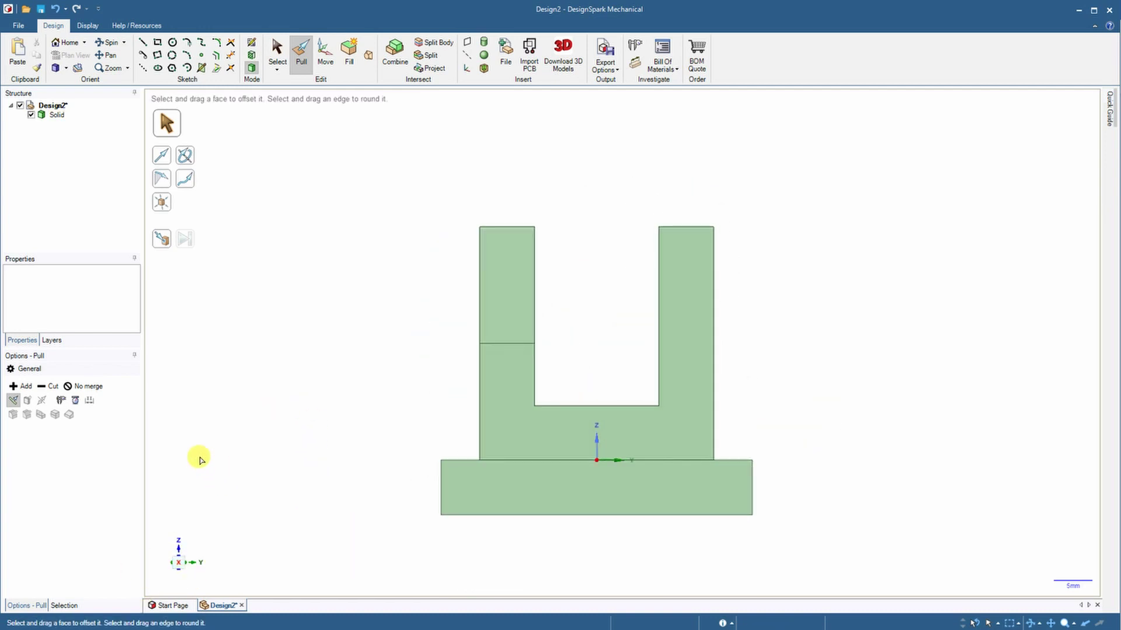
pyautogui.moveTo(262, 391); pyautogui.dragTo(315, 401, button='middle')
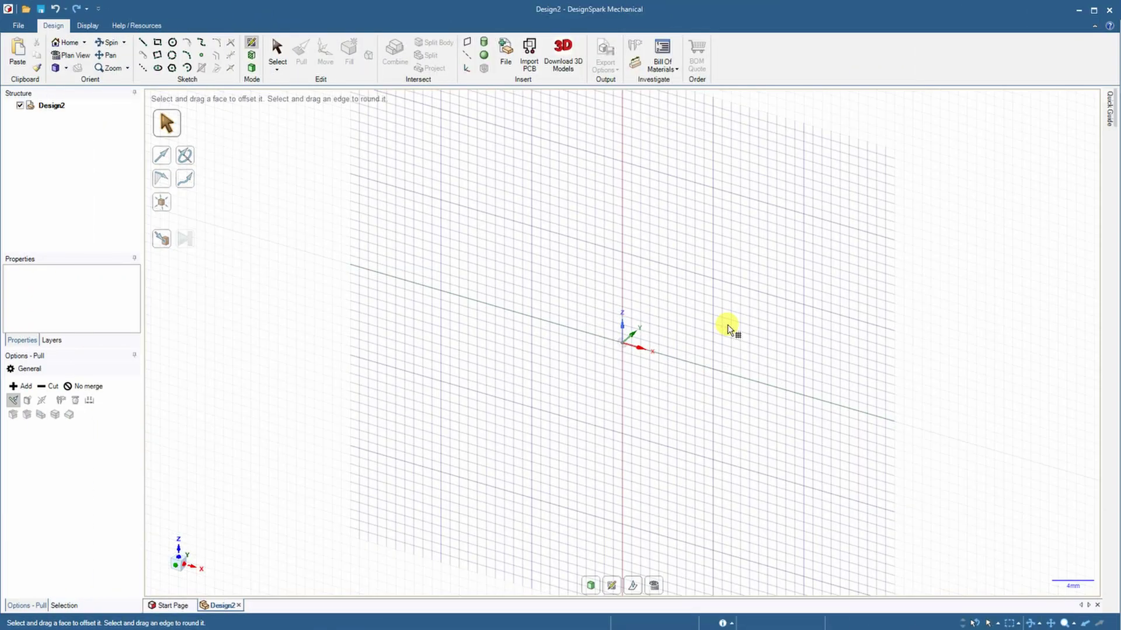
# Sketch a rectangle about 45 × 35 mm centred on the origin of the vertical plane in the empty design.
pyautogui.press('v')
pyautogui.click(622, 345)
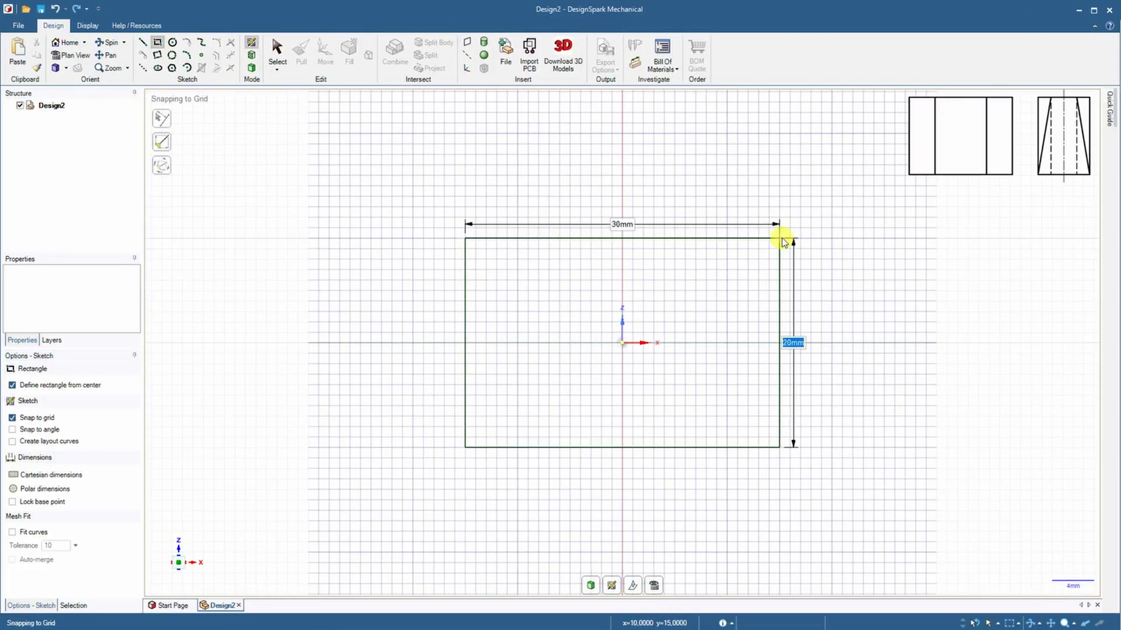
pyautogui.click(858, 159)
# Pull the rectangle 22 mm into a solid block.
pyautogui.click(301, 51)
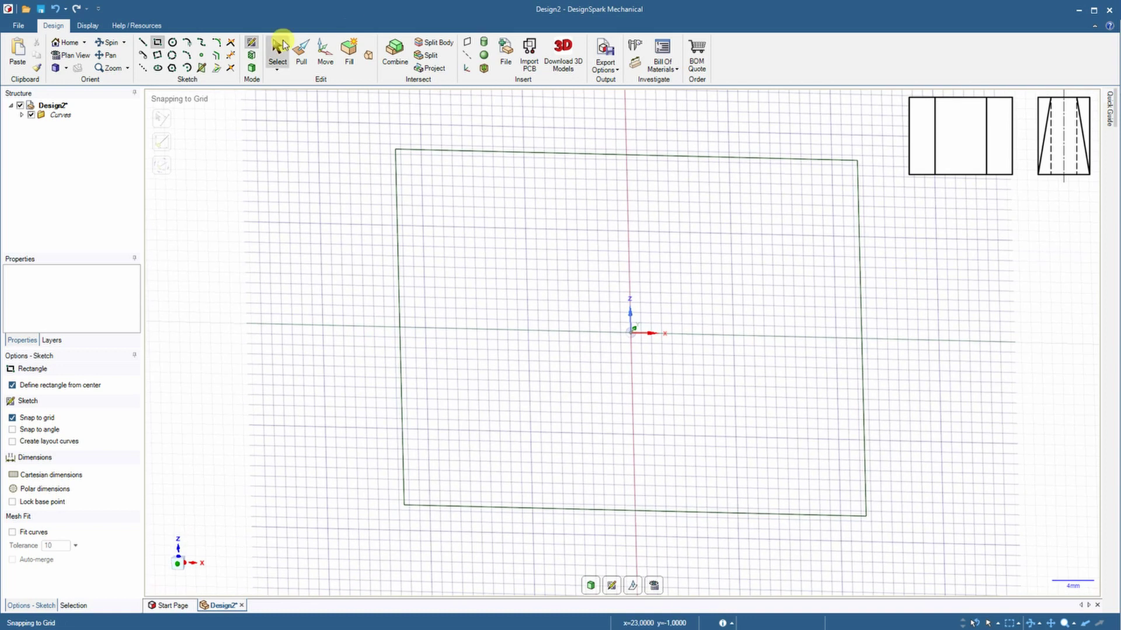
pyautogui.click(531, 355)
pyautogui.moveTo(530, 356); pyautogui.dragTo(600, 303)
pyautogui.write('22.5')
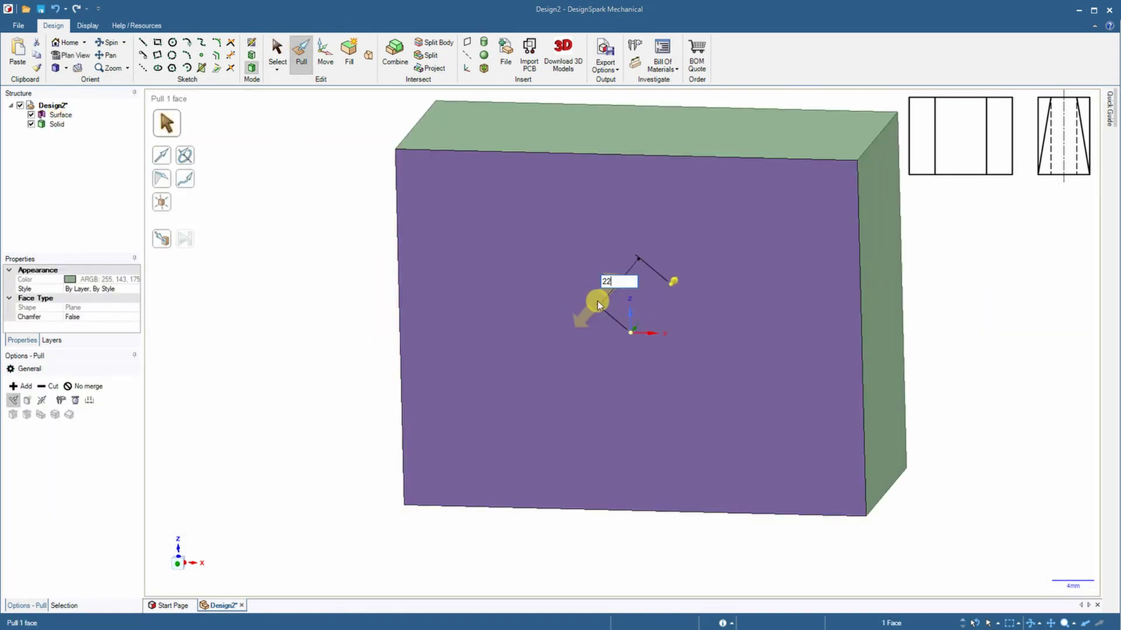
pyautogui.press('Return')
pyautogui.click(1031, 310)
# On one end face, sketch two slanted lines from the bottom corners to points about 5 mm inward on the top edge.
pyautogui.moveTo(1030, 310); pyautogui.dragTo(934, 339, button='middle')
pyautogui.moveTo(315, 357)
pyautogui.mouseDown(button='middle')
pyautogui.moveTo(385, 345)
pyautogui.moveTo(342, 282)
pyautogui.mouseUp(button='middle')
pyautogui.click(158, 44)
pyautogui.click(432, 260)
pyautogui.click(655, 585)
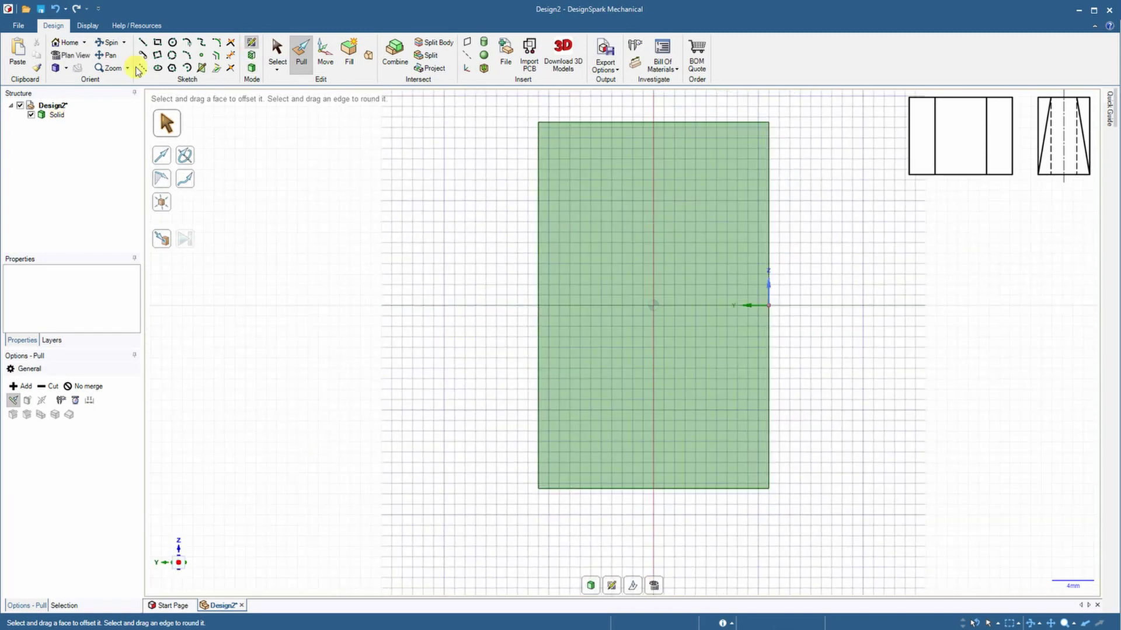
pyautogui.click(142, 42)
pyautogui.click(537, 489)
pyautogui.click(38, 476)
pyautogui.press('Tab')
pyautogui.click(590, 122)
pyautogui.click(769, 489)
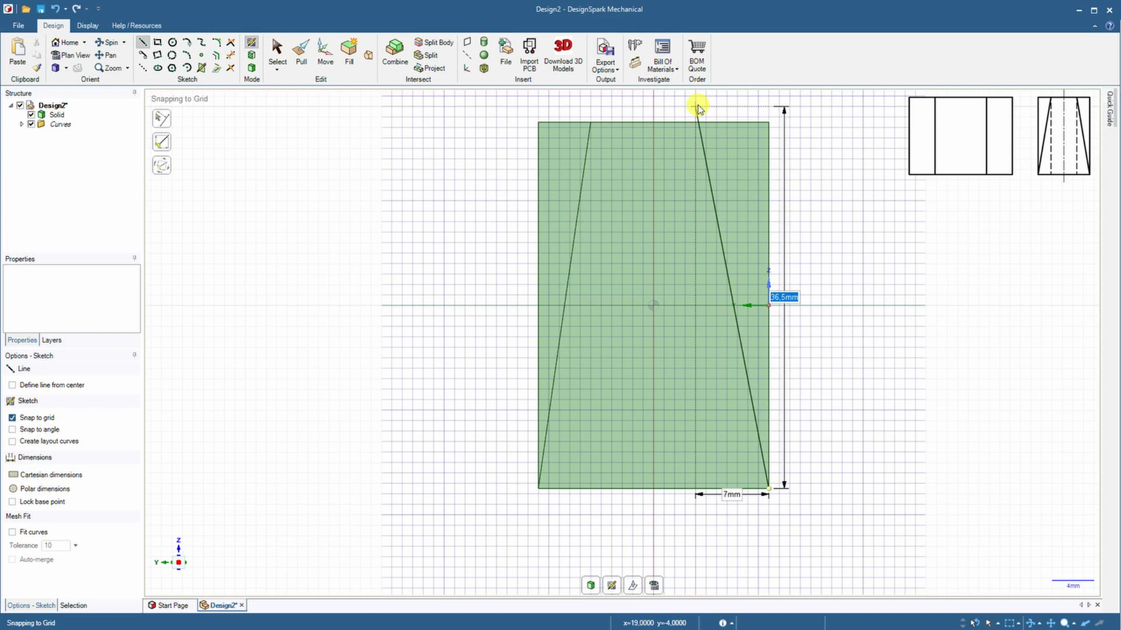
pyautogui.click(716, 122)
# Cut the two triangular areas beside the slanted lines 10 mm into the block.
pyautogui.moveTo(846, 220); pyautogui.dragTo(611, 266, button='middle')
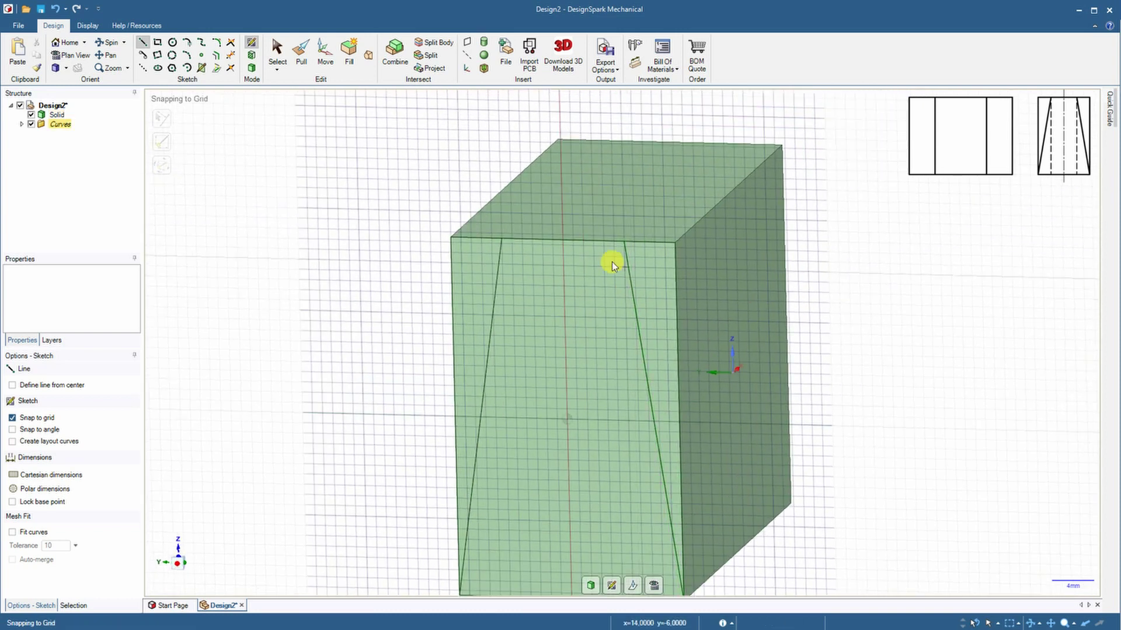
pyautogui.click(476, 263)
pyautogui.keyDown('ctrl'); pyautogui.click(660, 285); pyautogui.keyUp('ctrl')
pyautogui.moveTo(661, 285); pyautogui.dragTo(681, 261)
pyautogui.write('1')
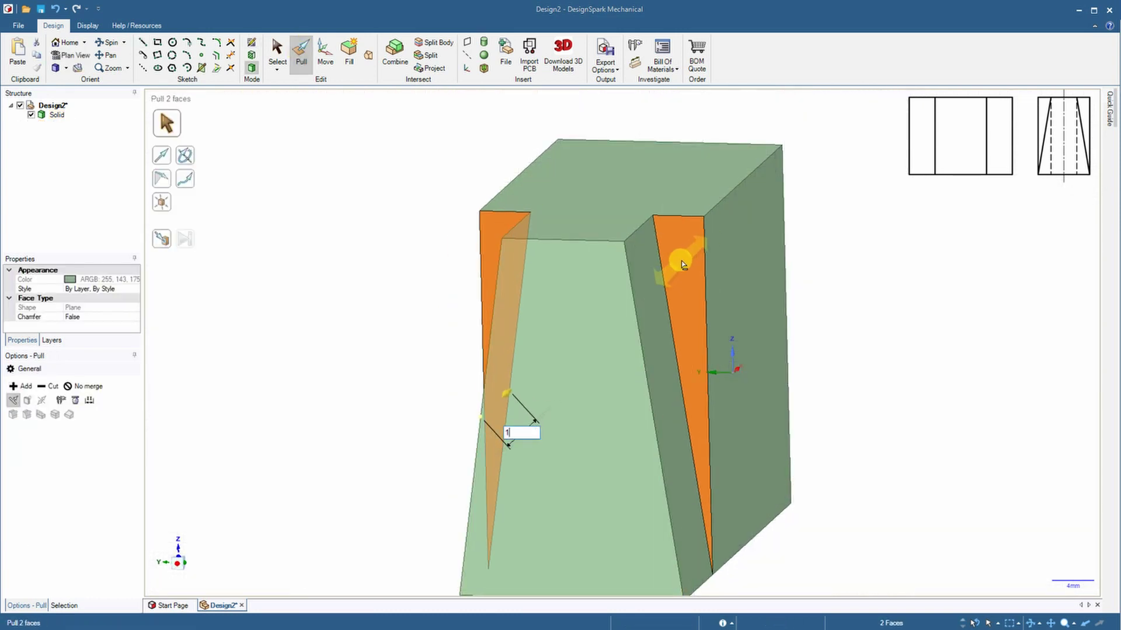
pyautogui.write('0')
pyautogui.press('Return')
# Sketch a 12 × 35 mm rectangle centred on the opposite end face of the block.
pyautogui.moveTo(842, 413)
pyautogui.mouseDown(button='middle')
pyautogui.moveTo(698, 443)
pyautogui.moveTo(642, 408)
pyautogui.mouseUp(button='middle')
pyautogui.click(252, 43)
pyautogui.click(849, 377)
pyautogui.click(654, 586)
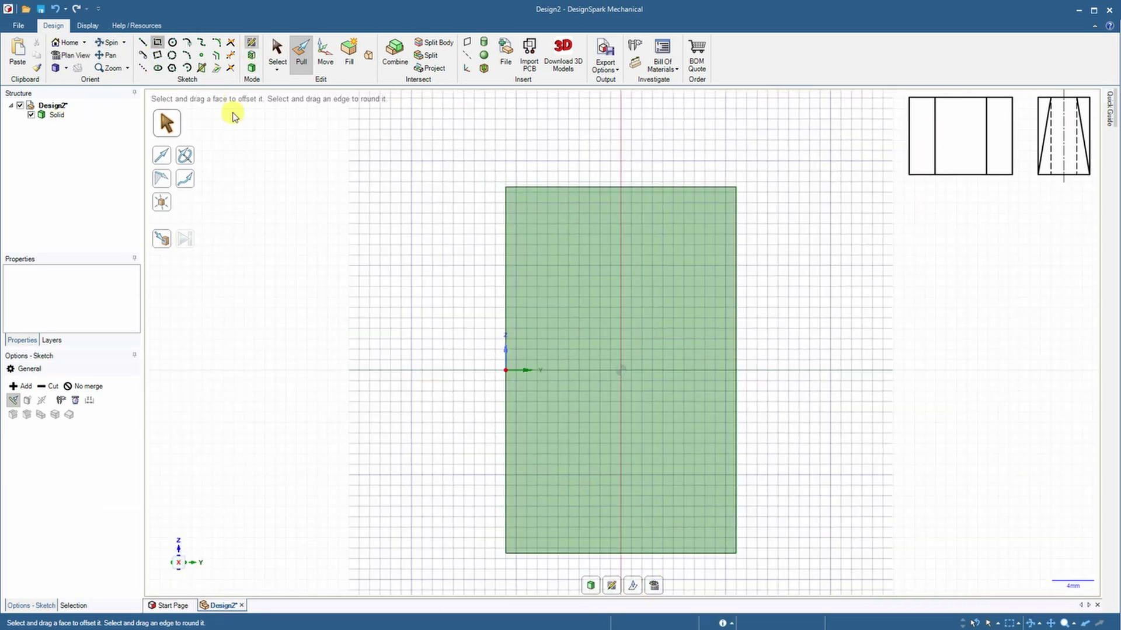
pyautogui.press('r')
pyautogui.click(622, 371)
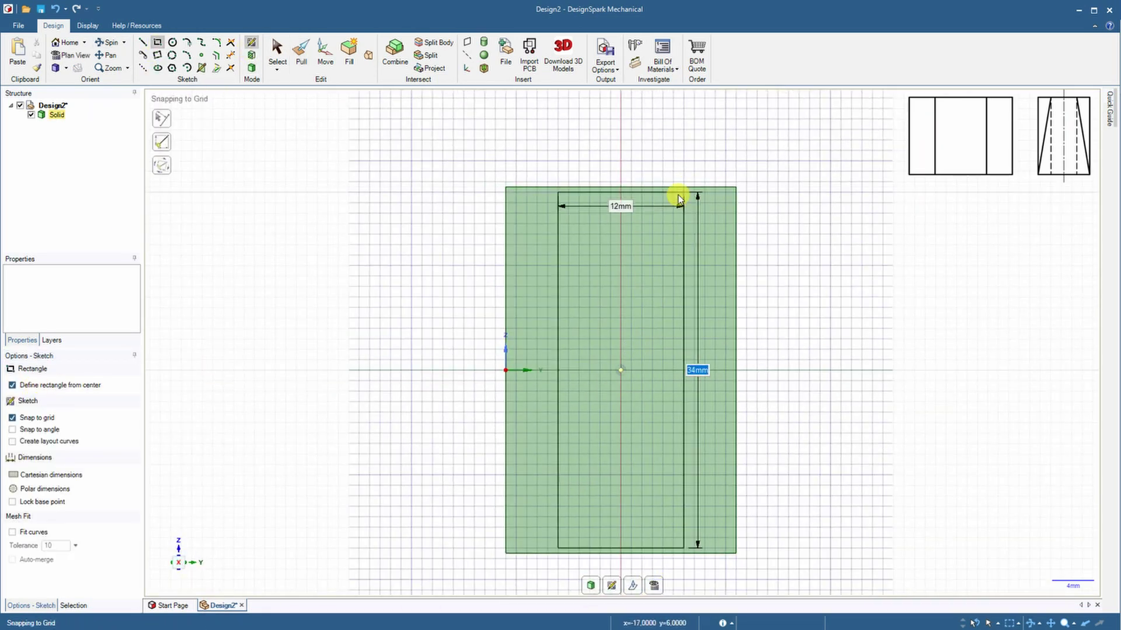
pyautogui.click(680, 186)
# Cut the two vertical strips beside the central rectangle 10 mm into the block.
pyautogui.moveTo(680, 186); pyautogui.dragTo(812, 358, button='middle')
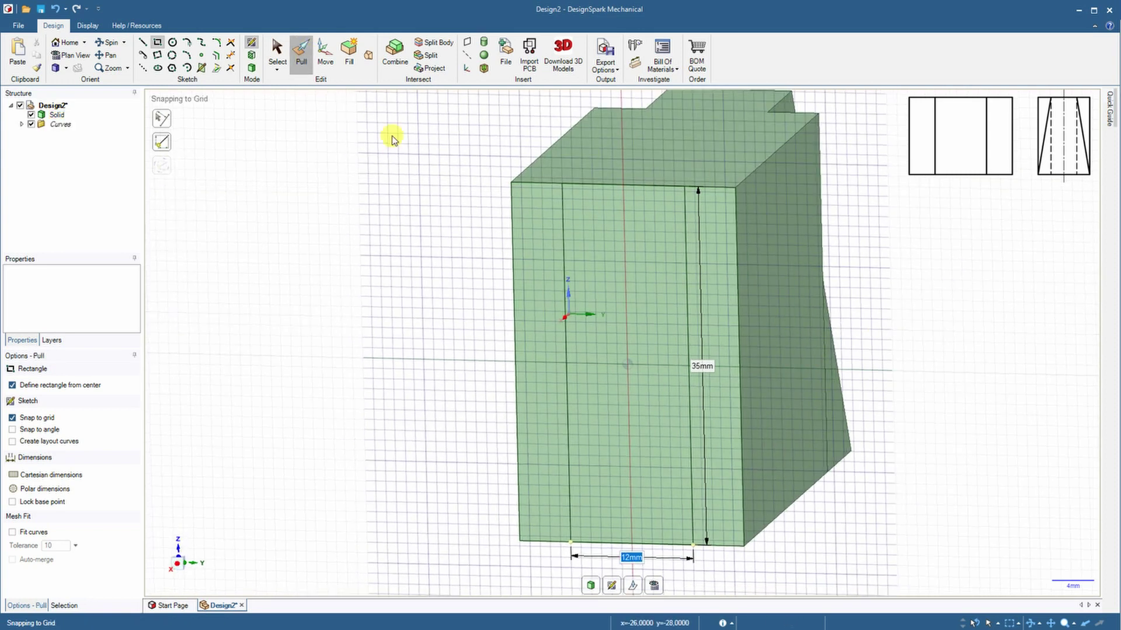
pyautogui.press('p')
pyautogui.click(541, 268)
pyautogui.keyDown('ctrl'); pyautogui.click(717, 283); pyautogui.keyUp('ctrl')
pyautogui.moveTo(716, 283); pyautogui.dragTo(748, 263)
pyautogui.write('10')
pyautogui.press('Return')
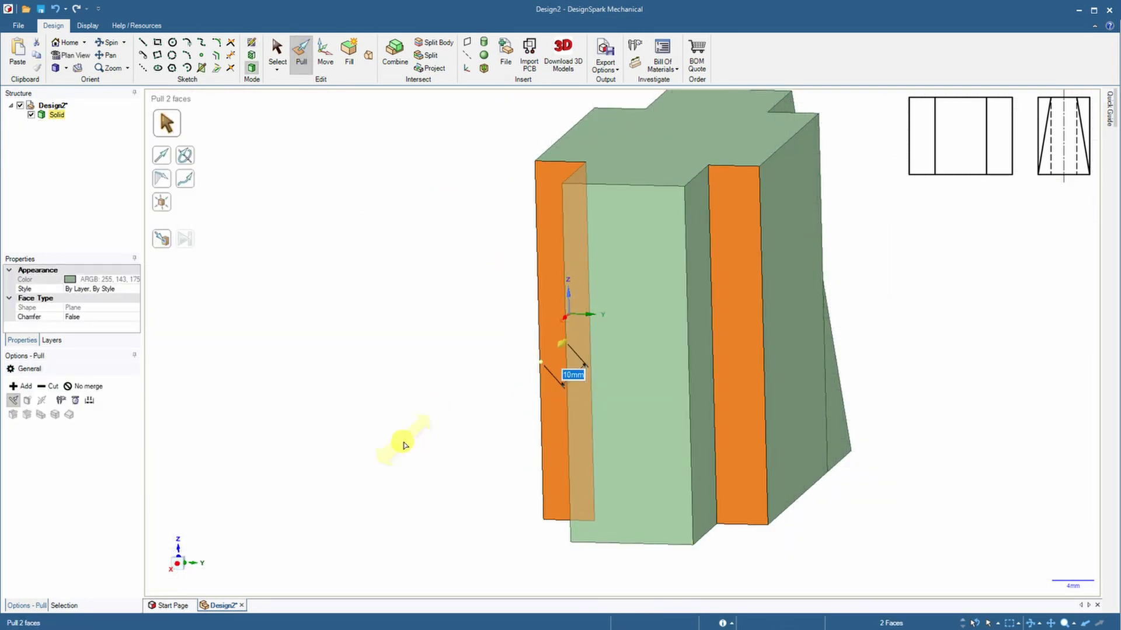
# Examine the finished block in straight front, end and plan views and from oblique angles, comparing it with its drawing.
pyautogui.moveTo(404, 495); pyautogui.dragTo(219, 578, button='middle')
pyautogui.click(174, 565)
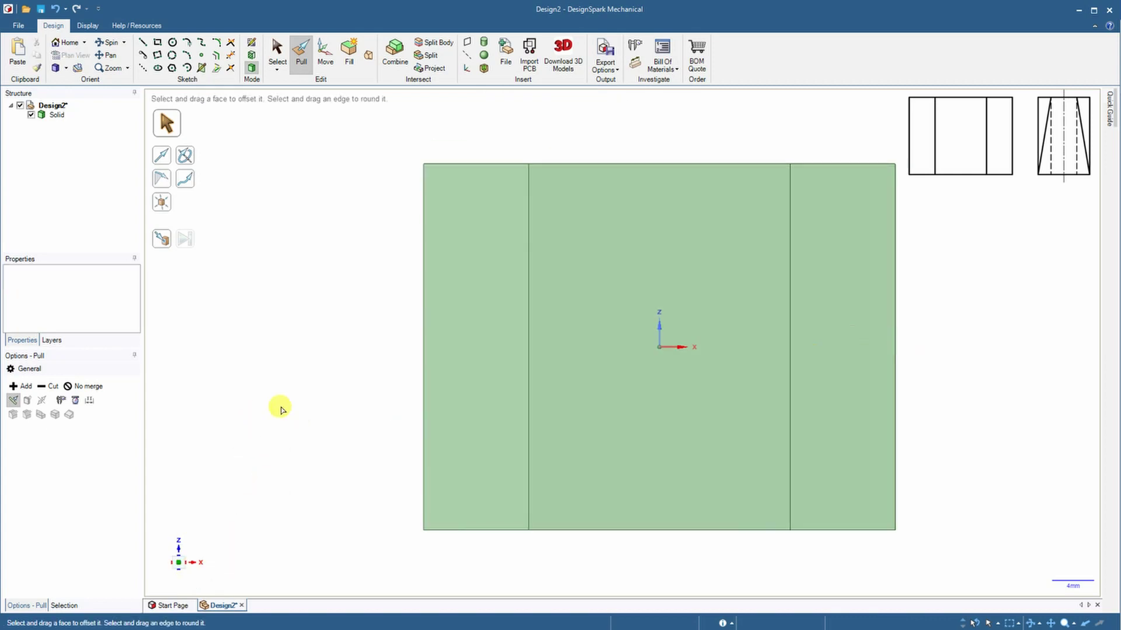
pyautogui.moveTo(274, 276); pyautogui.dragTo(505, 313, button='middle')
pyautogui.click(179, 565)
pyautogui.click(179, 566)
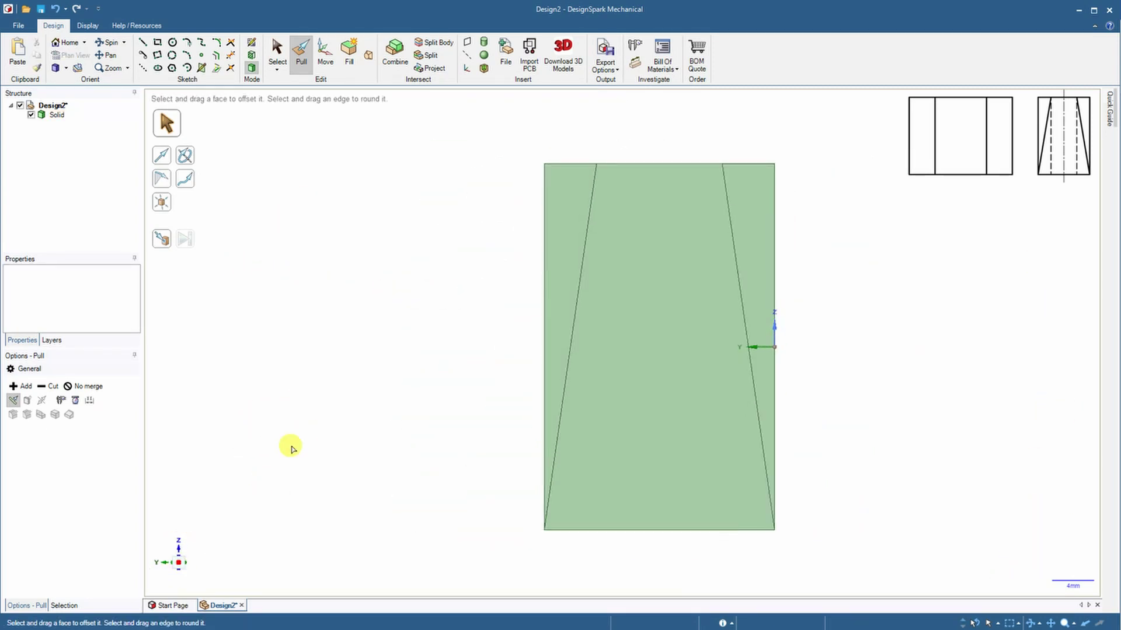
pyautogui.moveTo(508, 403); pyautogui.dragTo(318, 520, button='middle')
pyautogui.click(179, 566)
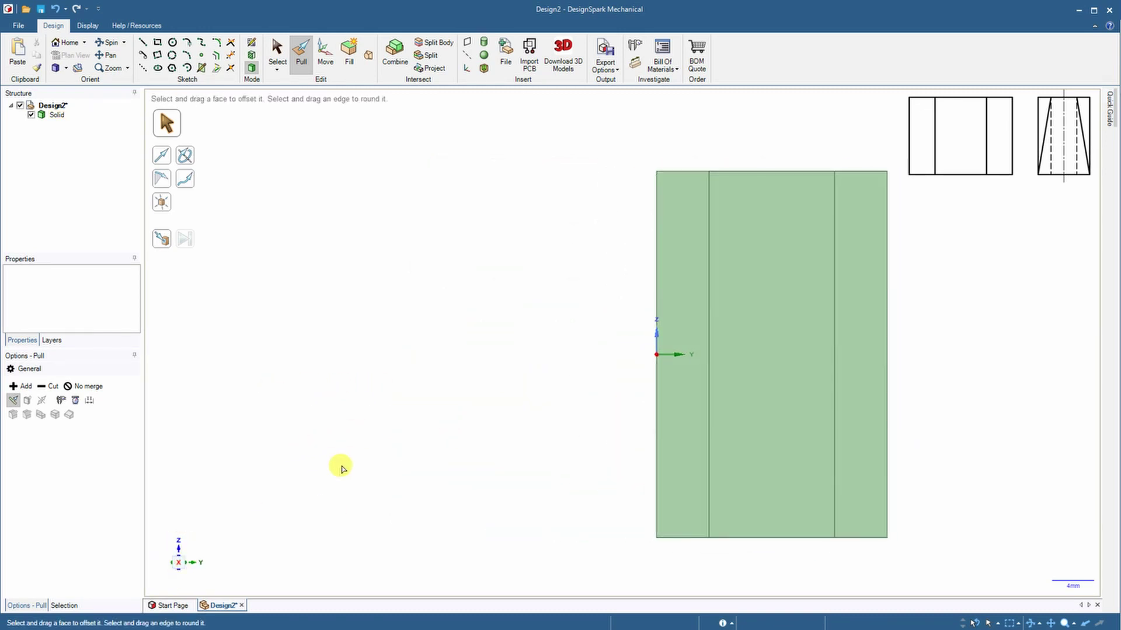
pyautogui.moveTo(369, 442); pyautogui.dragTo(647, 493, button='middle')
pyautogui.click(203, 562)
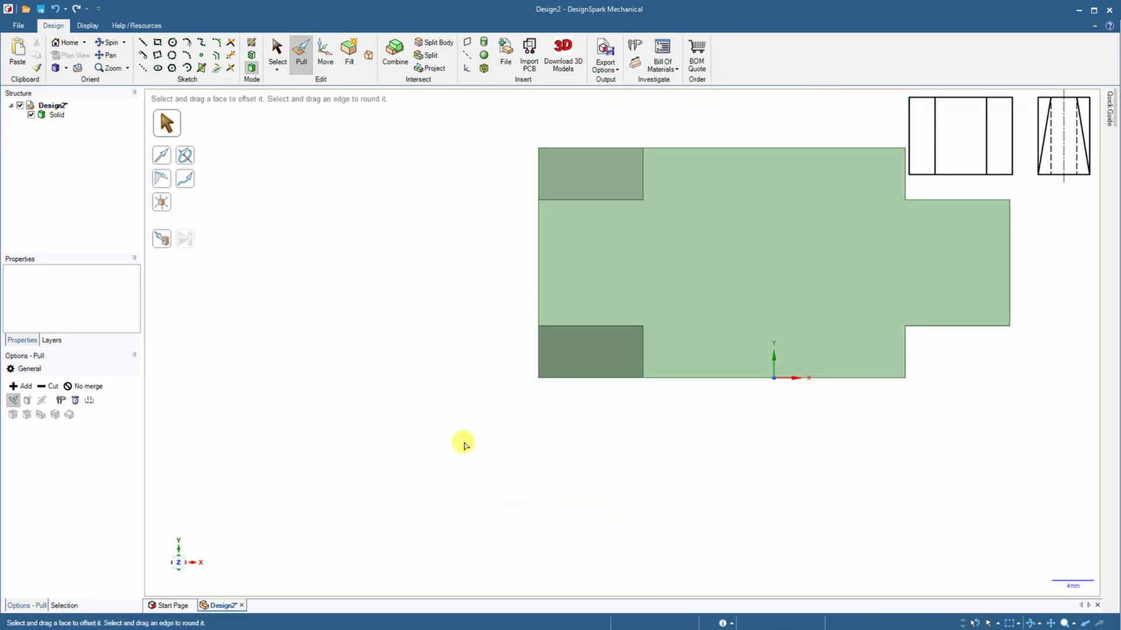
pyautogui.moveTo(629, 366); pyautogui.dragTo(580, 336, button='middle')
pyautogui.click(175, 555)
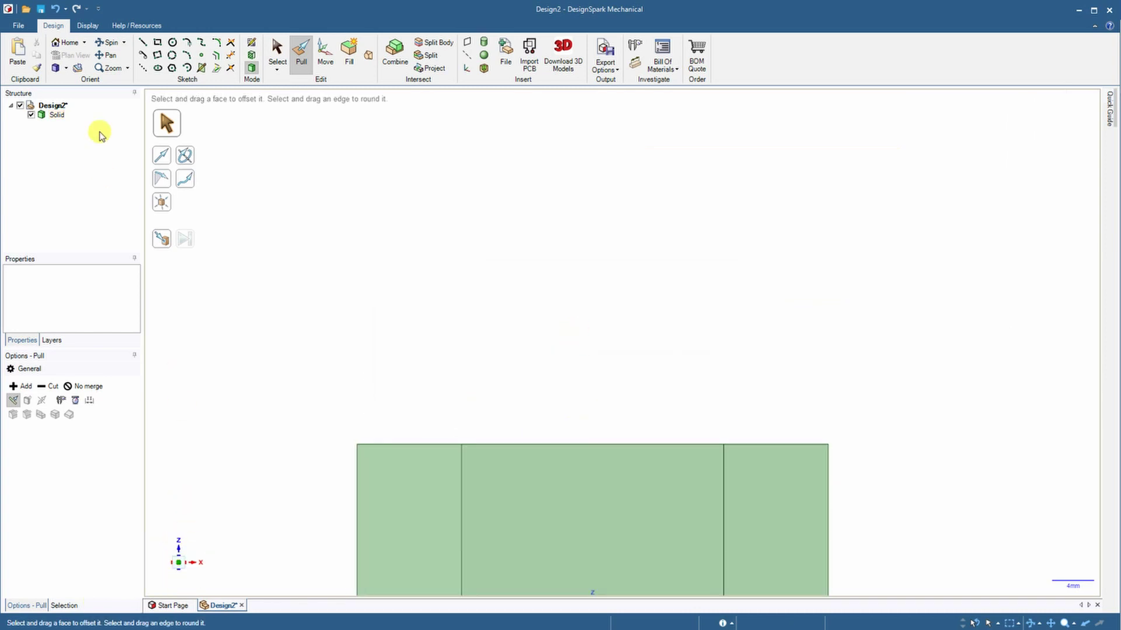
pyautogui.click(66, 42)
pyautogui.moveTo(316, 532); pyautogui.dragTo(387, 524, button='middle')
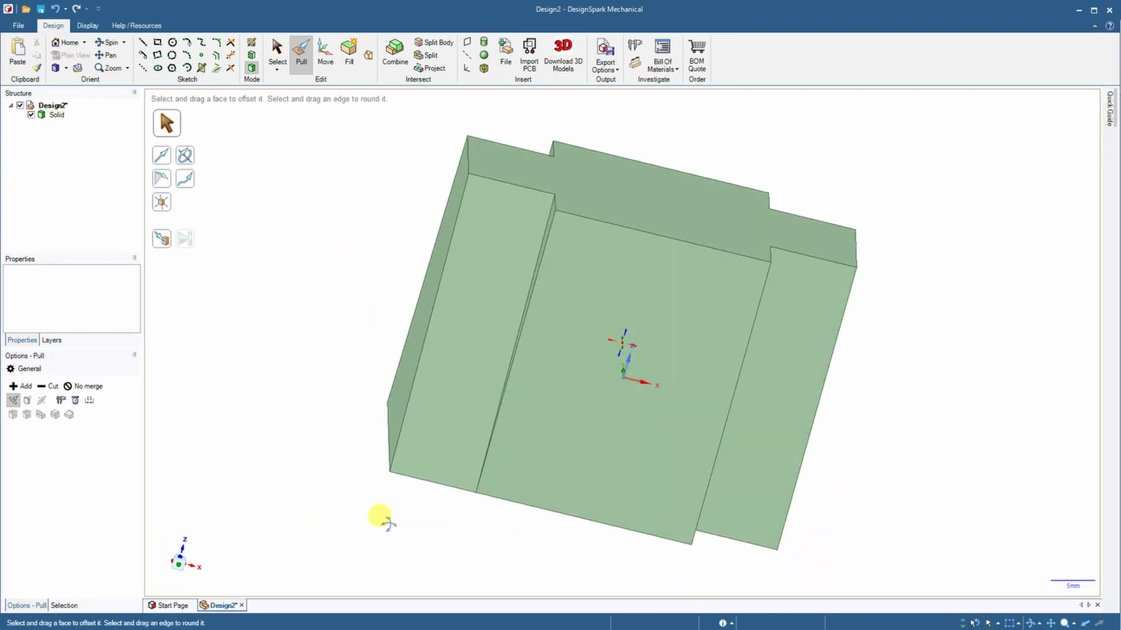
pyautogui.click(179, 575)
pyautogui.moveTo(295, 498); pyautogui.dragTo(399, 543, button='middle')
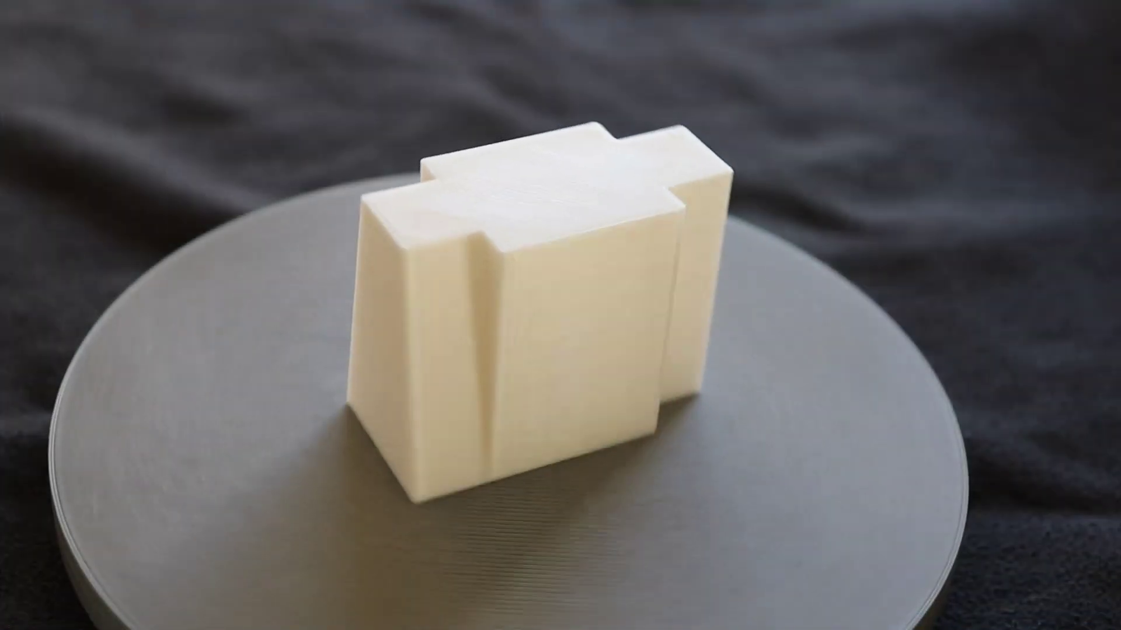